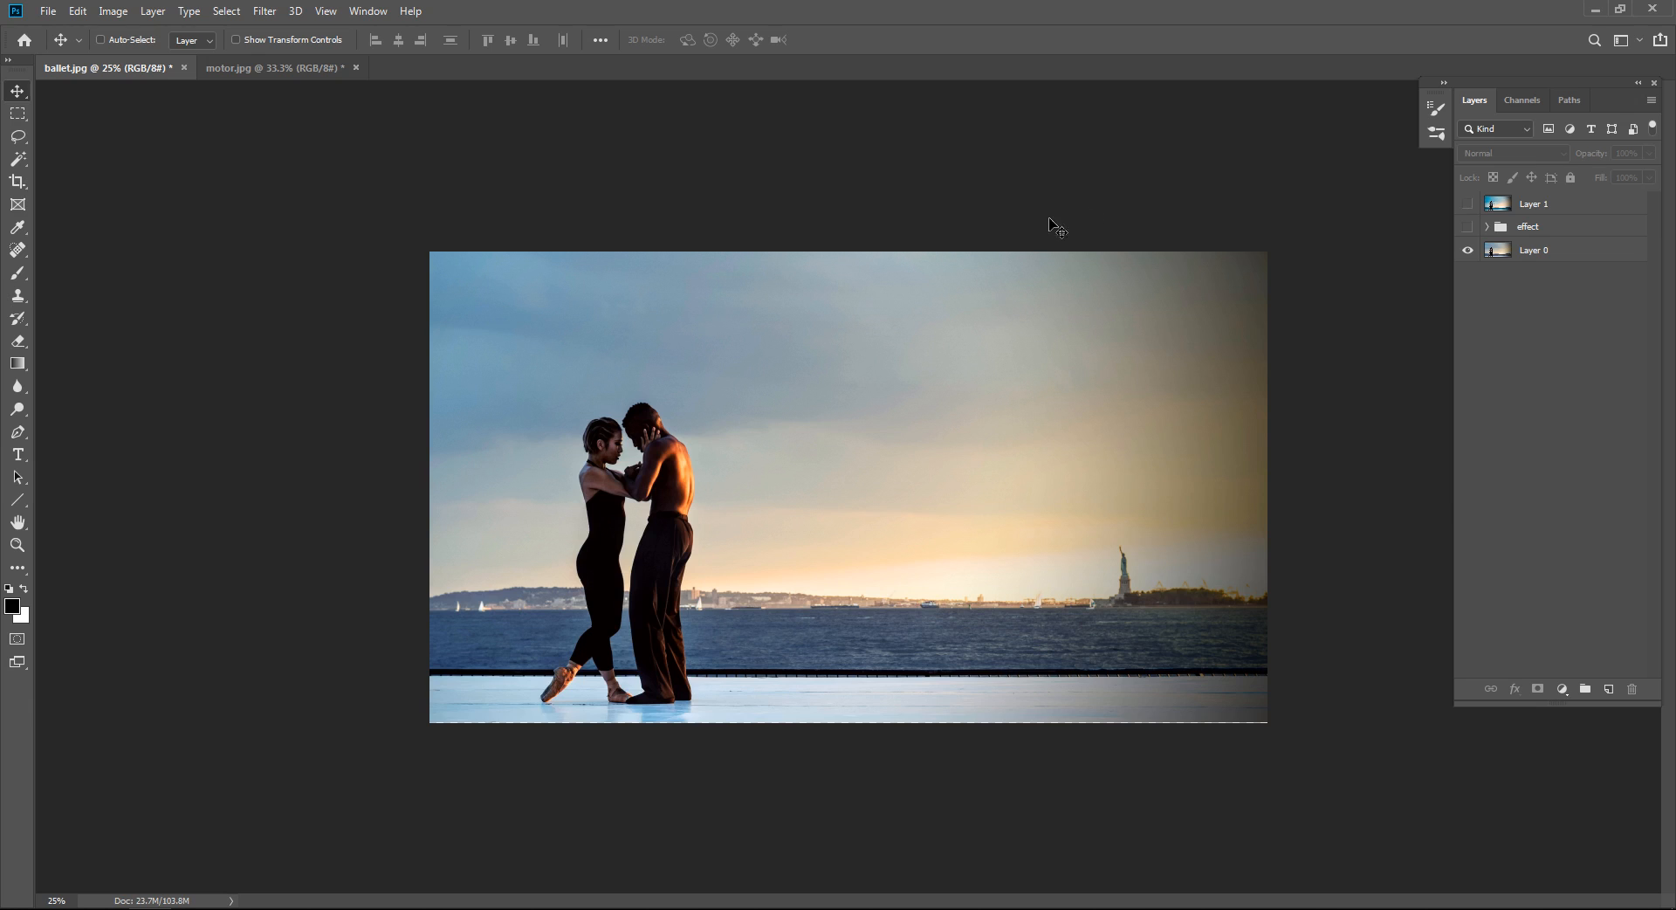
Toggle the visibility of Layer 1 and the effect group to compare the finished dispersion effect with the original photo.
{"action": "left_click", "coordinate": [1467, 226]}
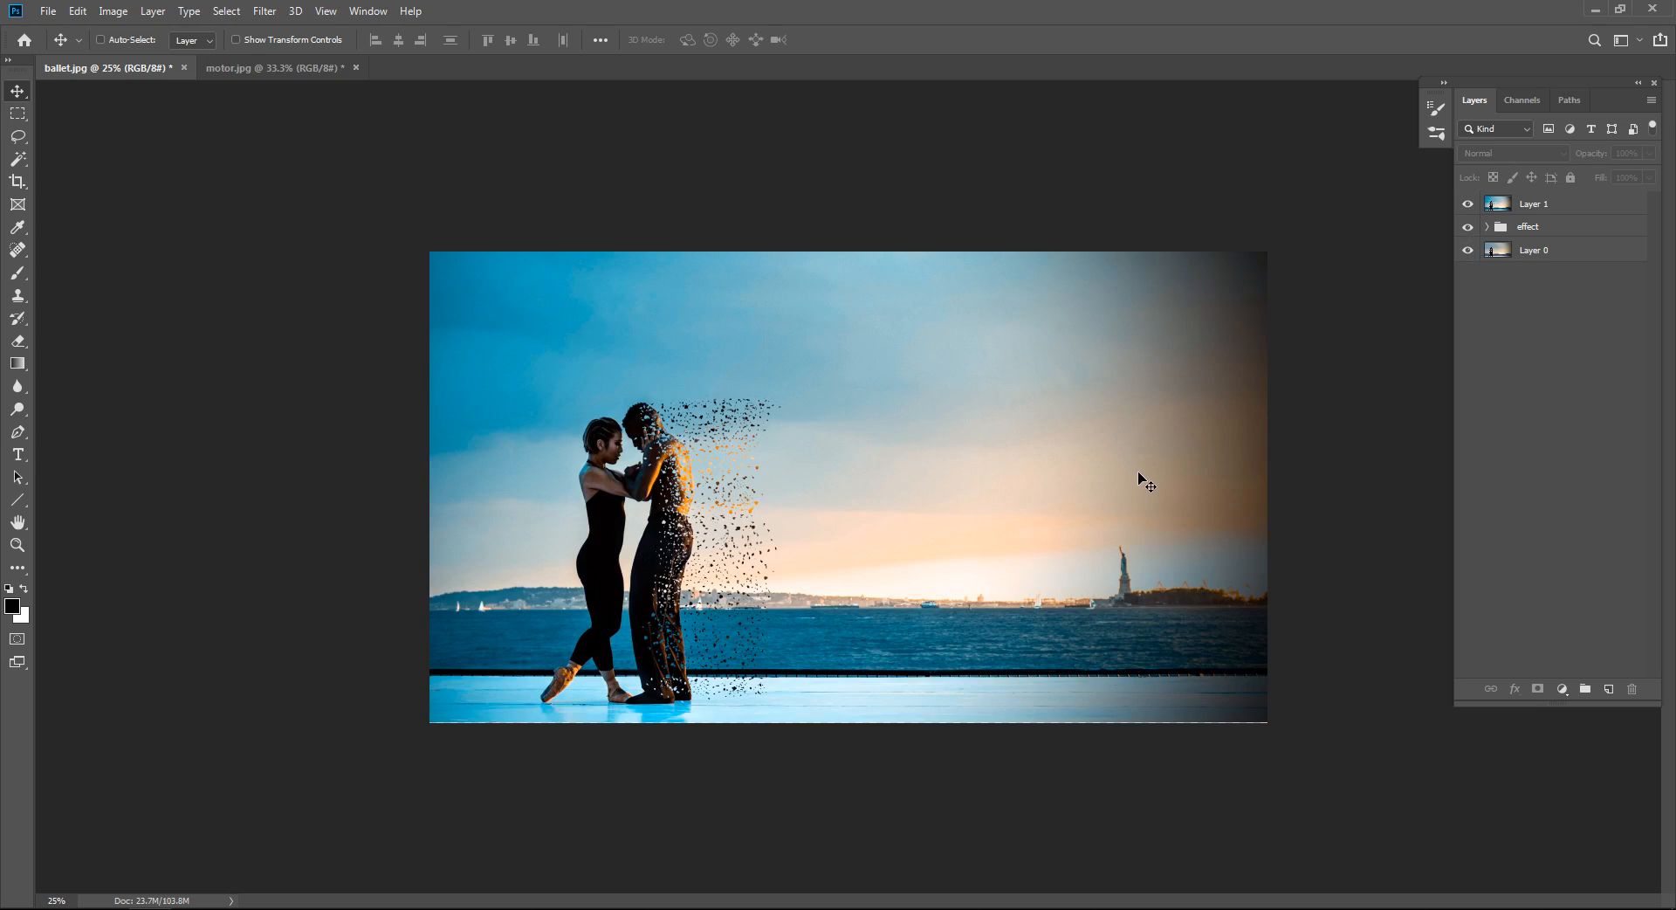
{"action": "left_click", "coordinate": [1468, 227]}
{"action": "left_click", "coordinate": [1468, 213]}
{"action": "left_click_drag", "start_coordinate": [1468, 206], "coordinate": [1468, 228]}
Delete the effect group and Layer 1, keeping only Layer 0.
{"action": "left_click", "coordinate": [1594, 224]}
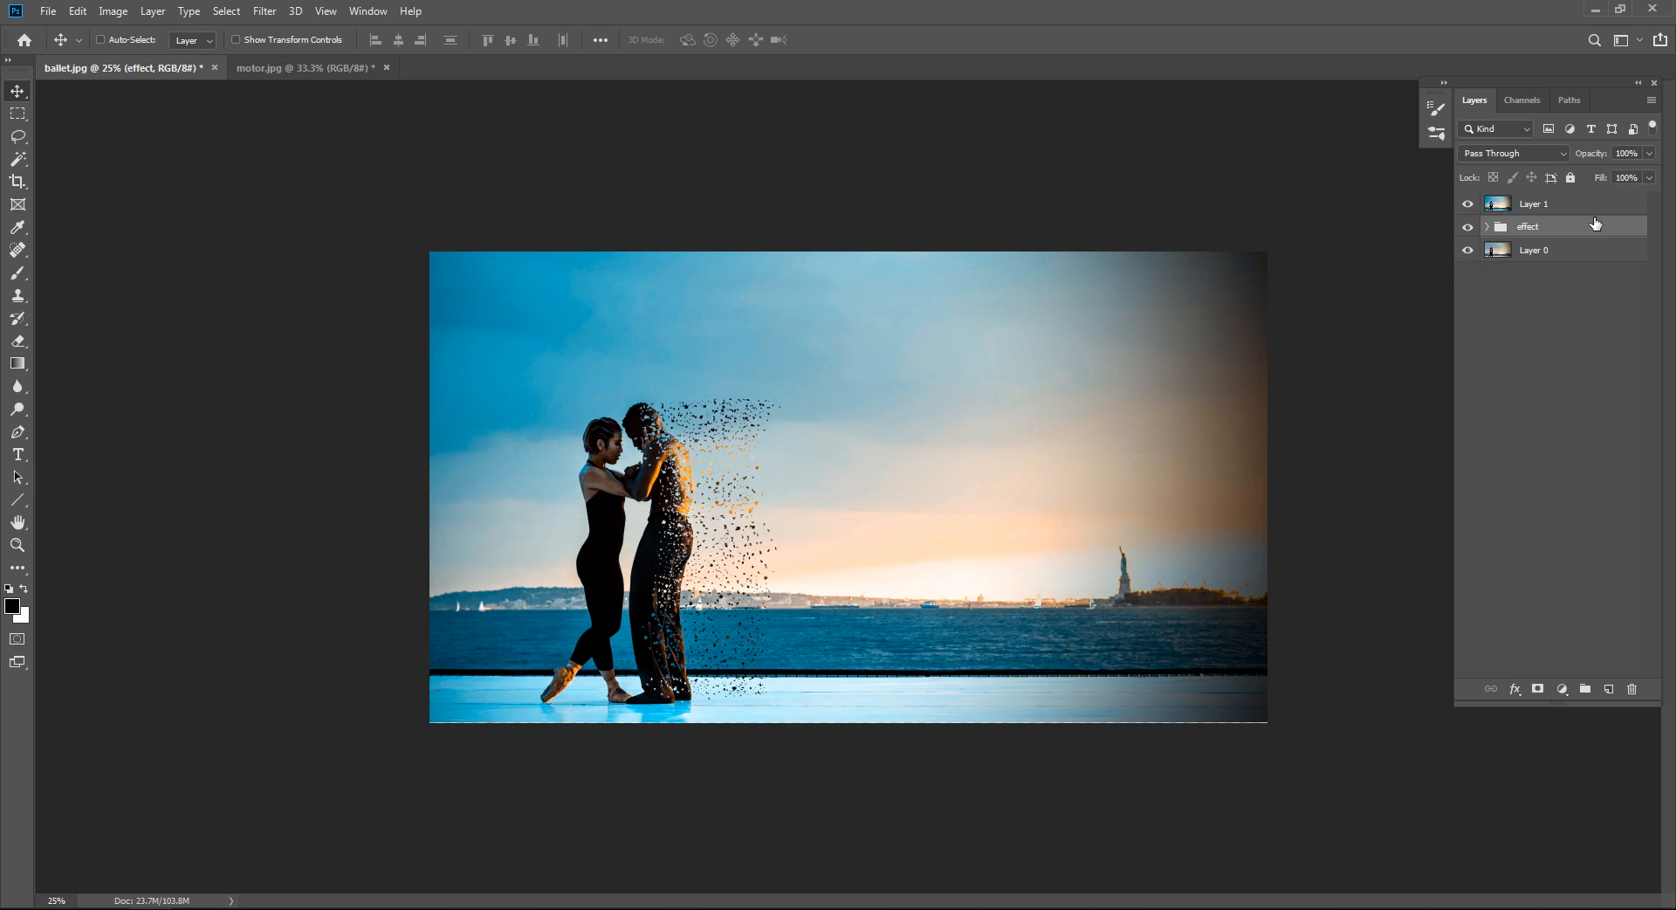
{"action": "left_click", "coordinate": [1590, 209], "text": "shift"}
{"action": "key", "text": "Delete"}
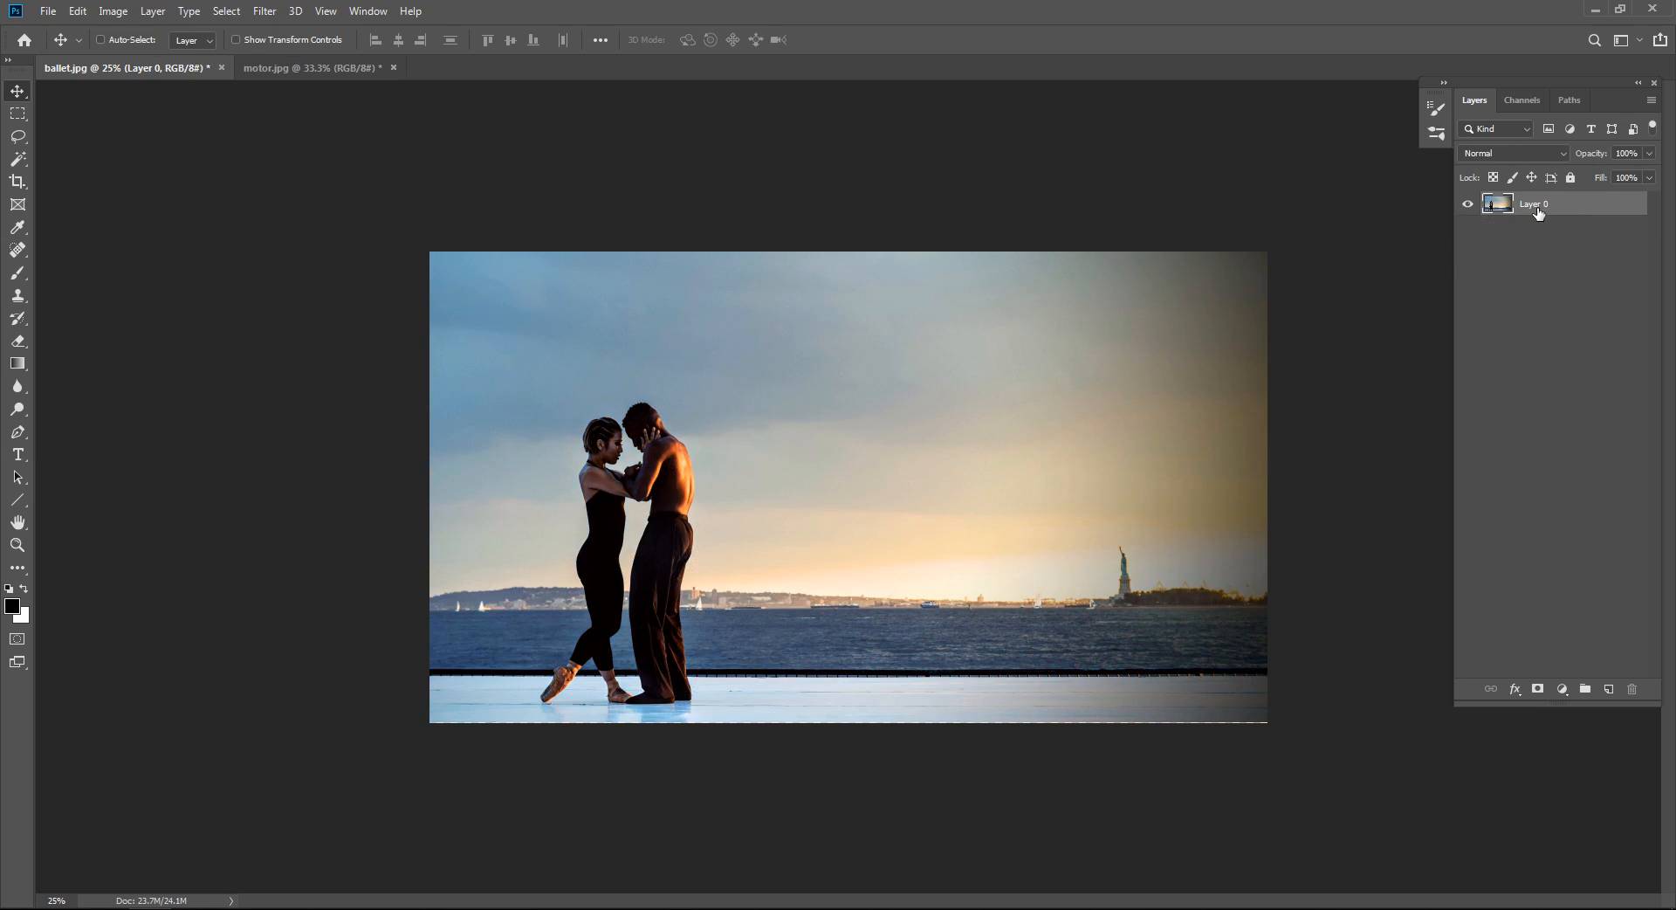
Rename Layer 0 as base.
{"action": "double_click", "coordinate": [1538, 213]}
{"action": "type", "text": "abase"}
{"action": "key", "text": "Return"}
{"action": "double_click", "coordinate": [1525, 213]}
{"action": "key", "text": "BackSpace"}
{"action": "key", "text": "Return"}
{"action": "left_click", "coordinate": [1539, 213]}
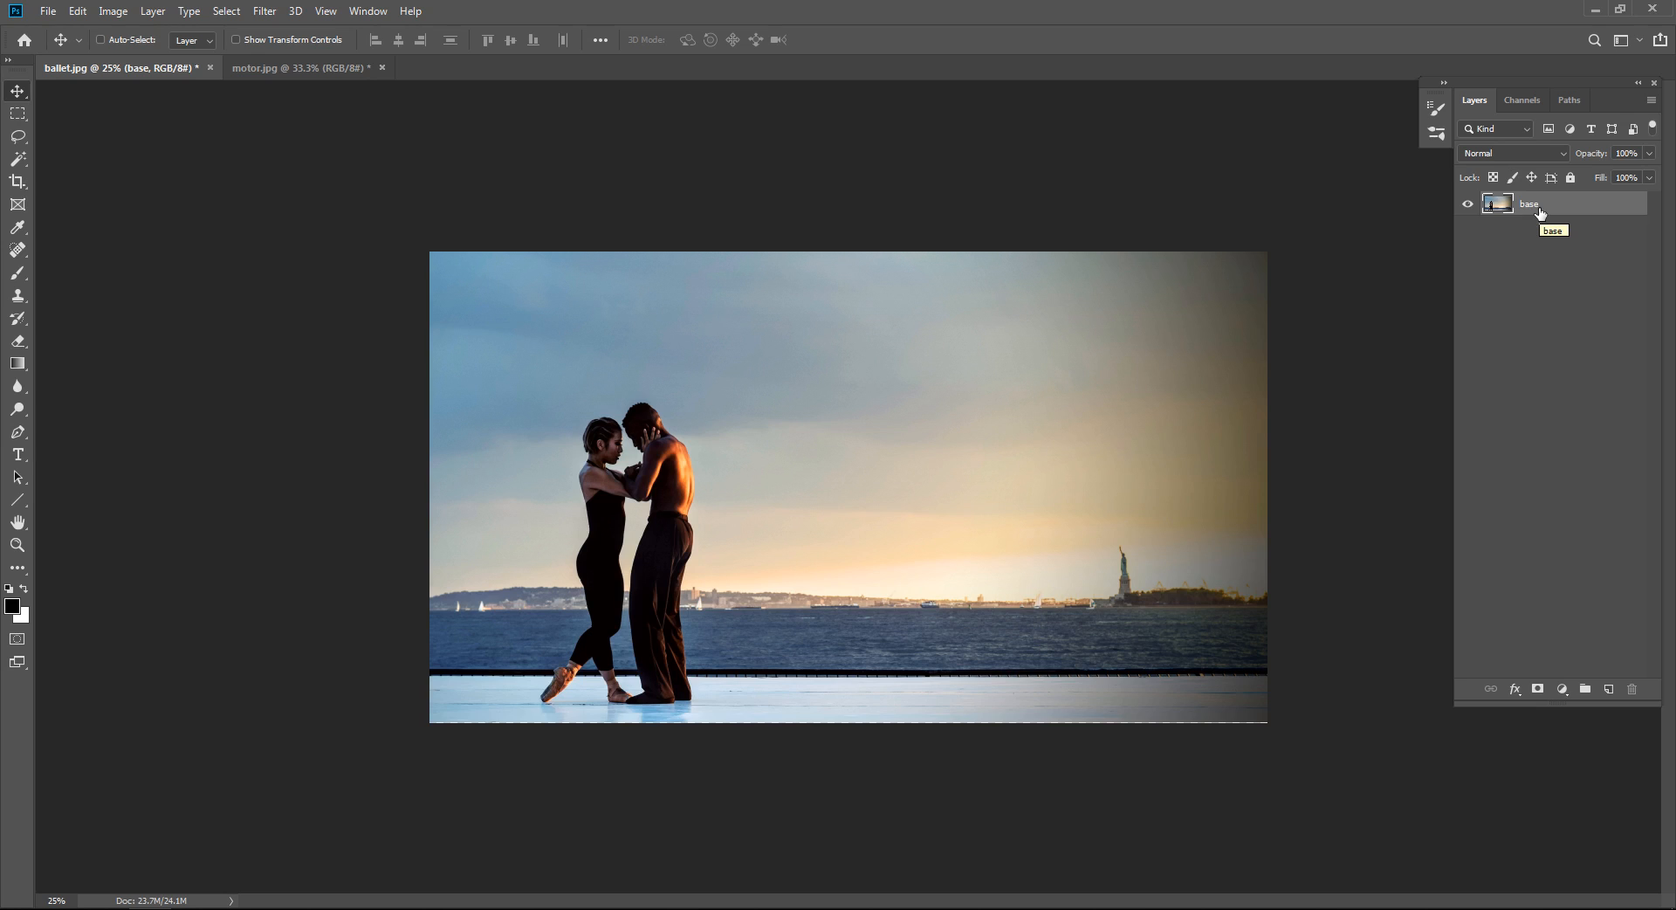
{"action": "left_click", "coordinate": [1554, 330]}
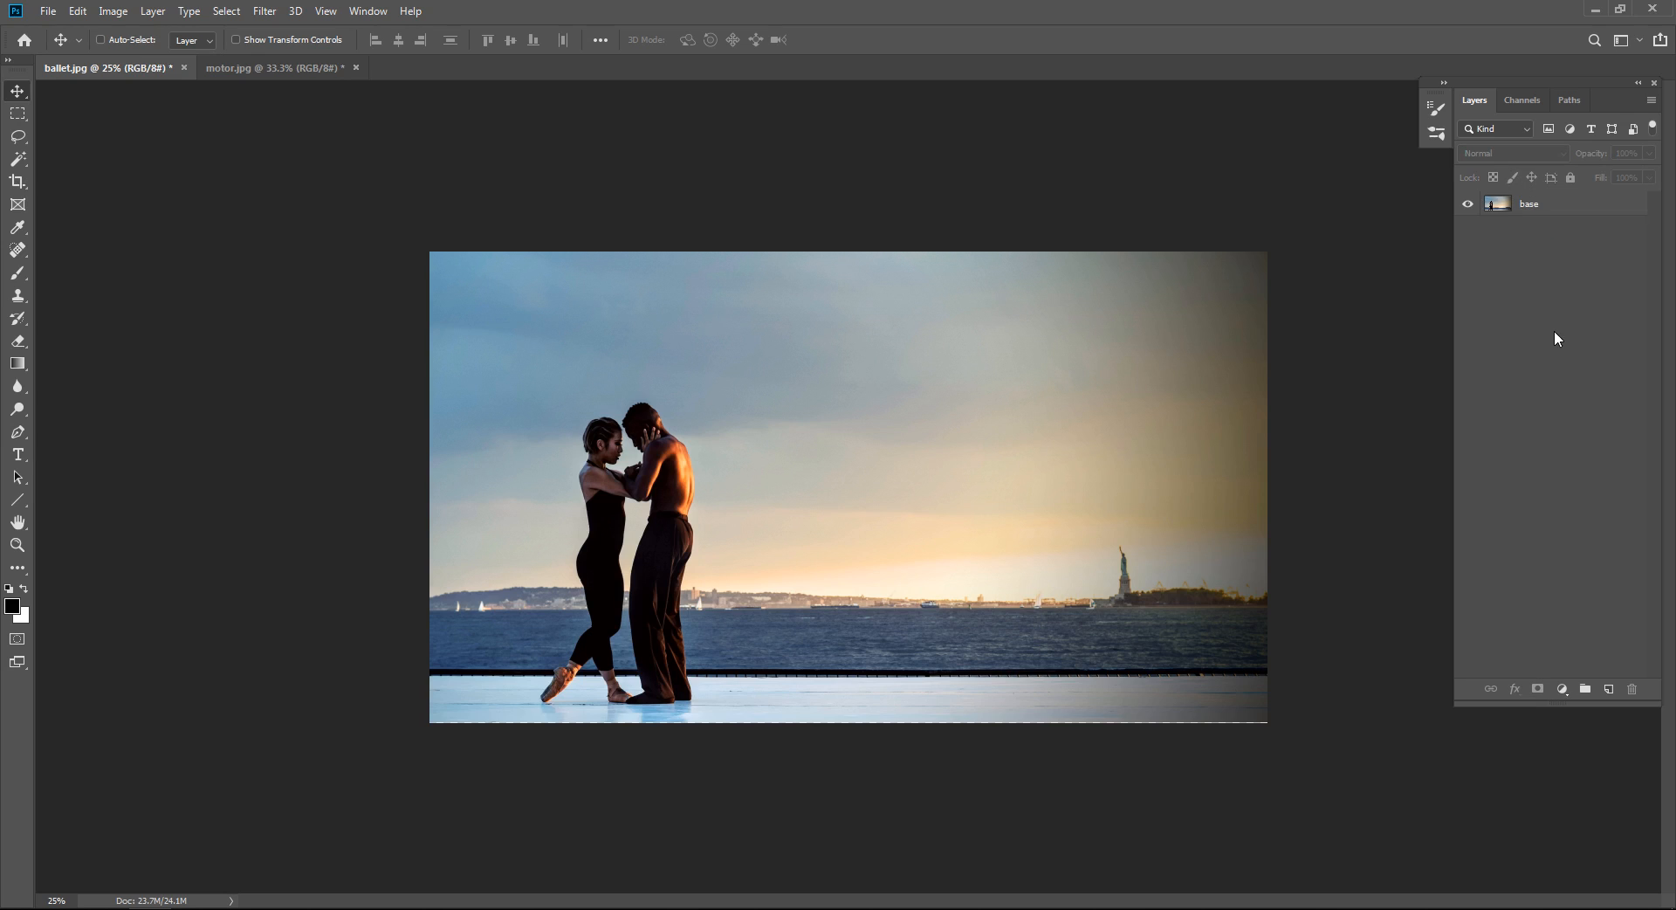
Duplicate the base layer twice.
{"action": "left_click", "coordinate": [1550, 212]}
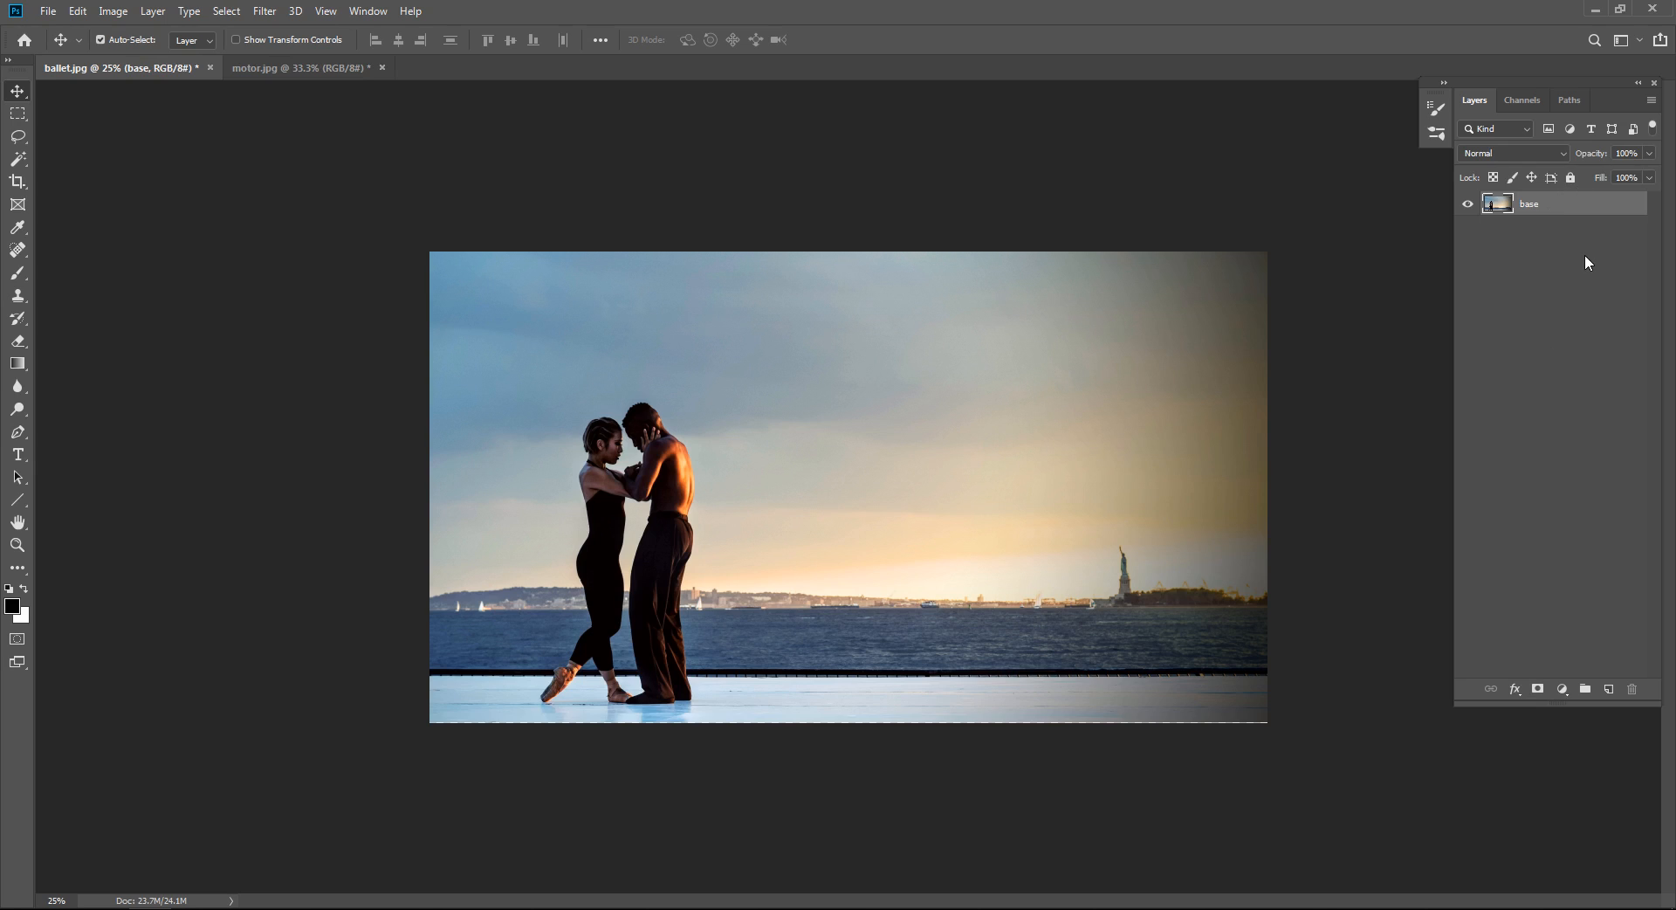
{"action": "key", "text": "ctrl+j"}
{"action": "key", "text": "ctrl+j"}
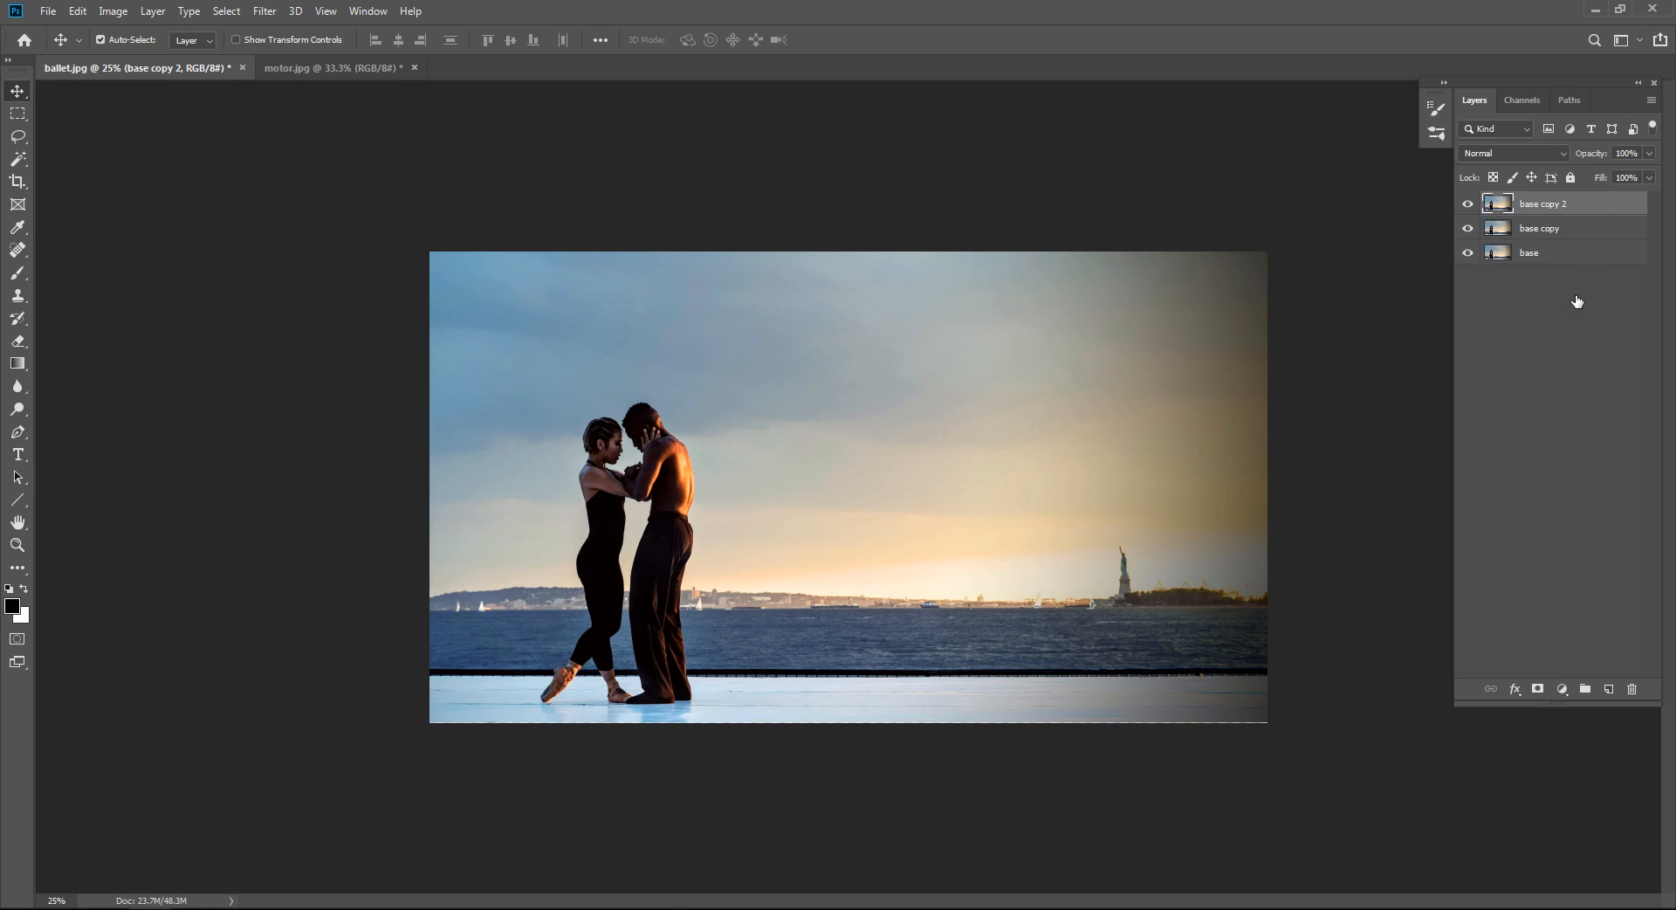
Rename the middle layer copy as fill and the topmost copy as effect.
{"action": "double_click", "coordinate": [1540, 229]}
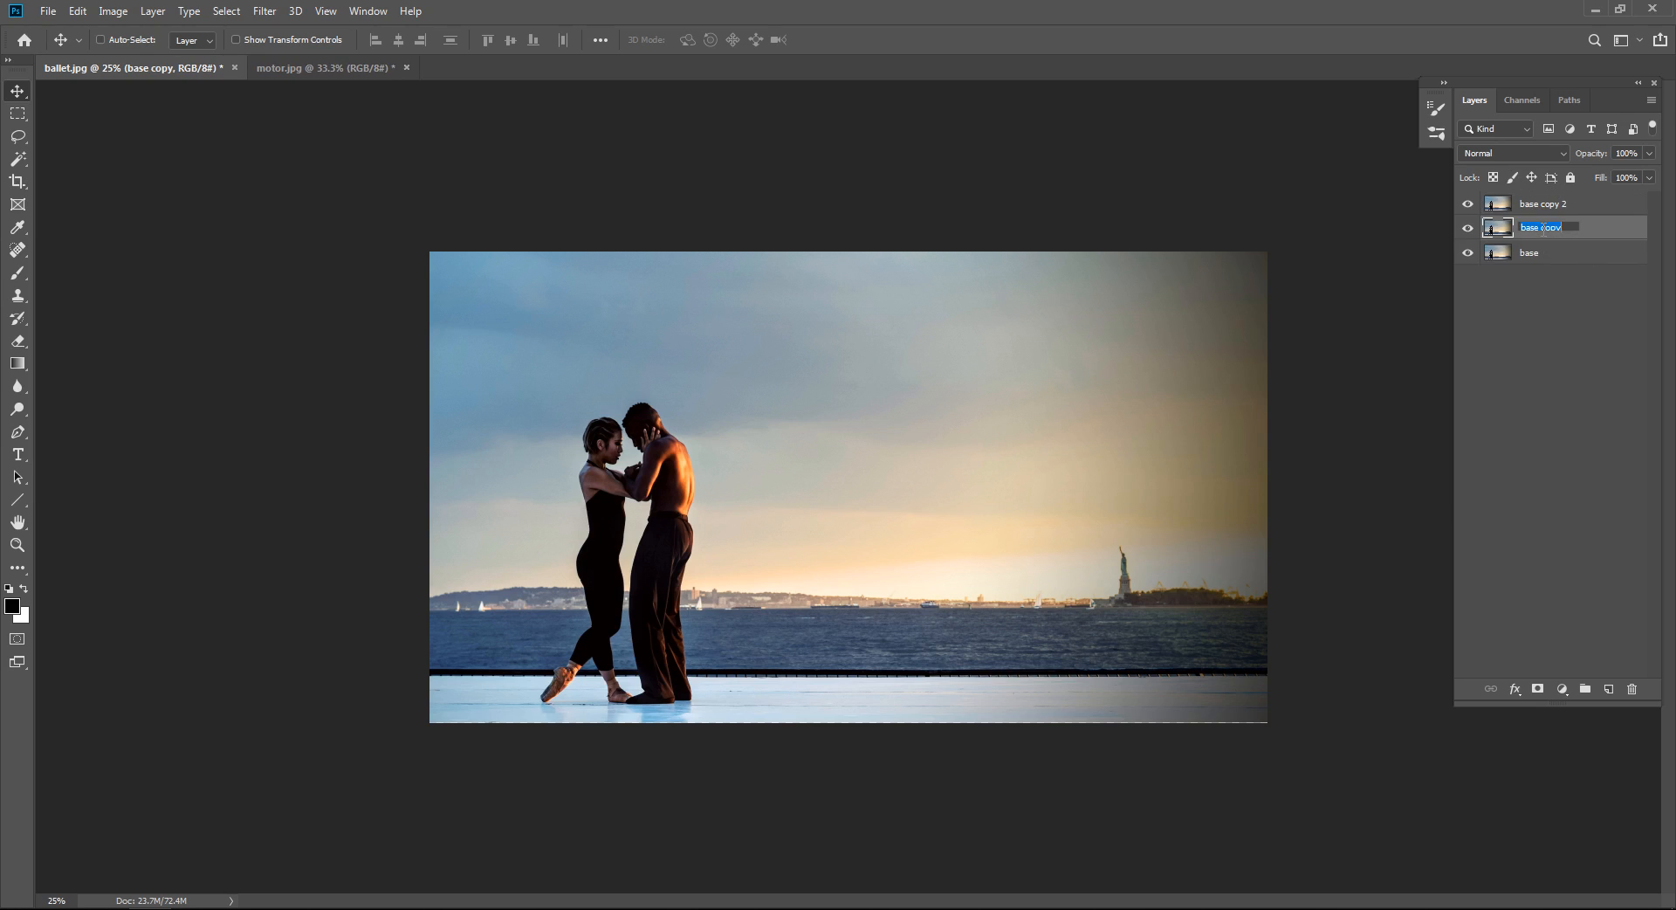
{"action": "type", "text": "fill"}
{"action": "key", "text": "Return"}
{"action": "double_click", "coordinate": [1548, 203]}
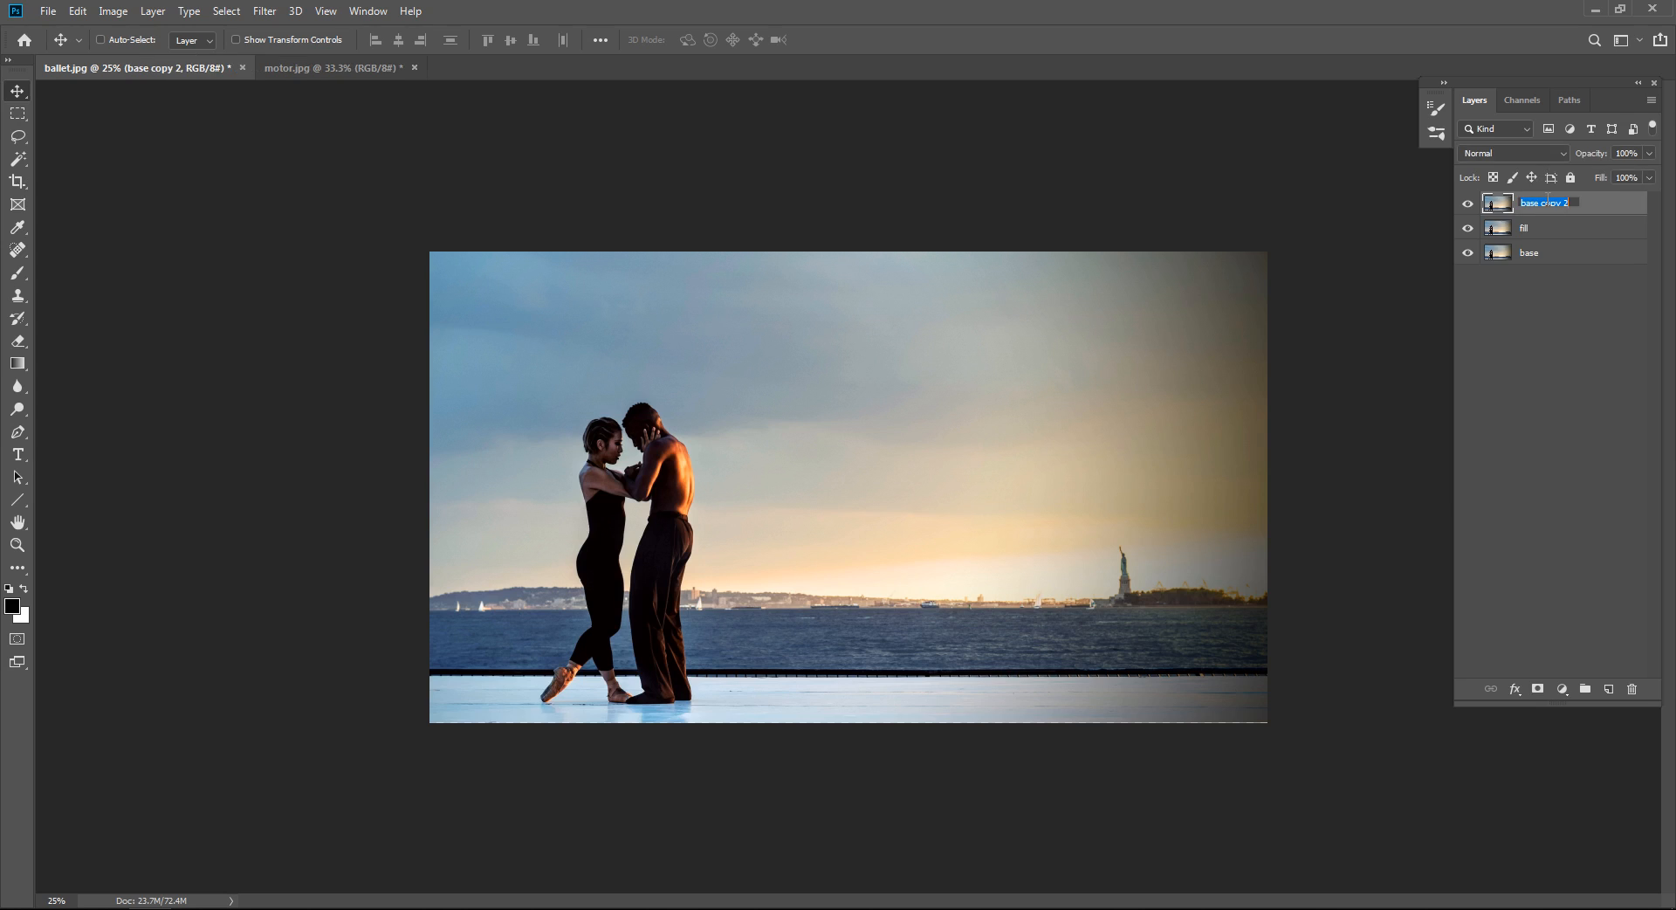
{"action": "type", "text": "effect"}
{"action": "key", "text": "Return"}
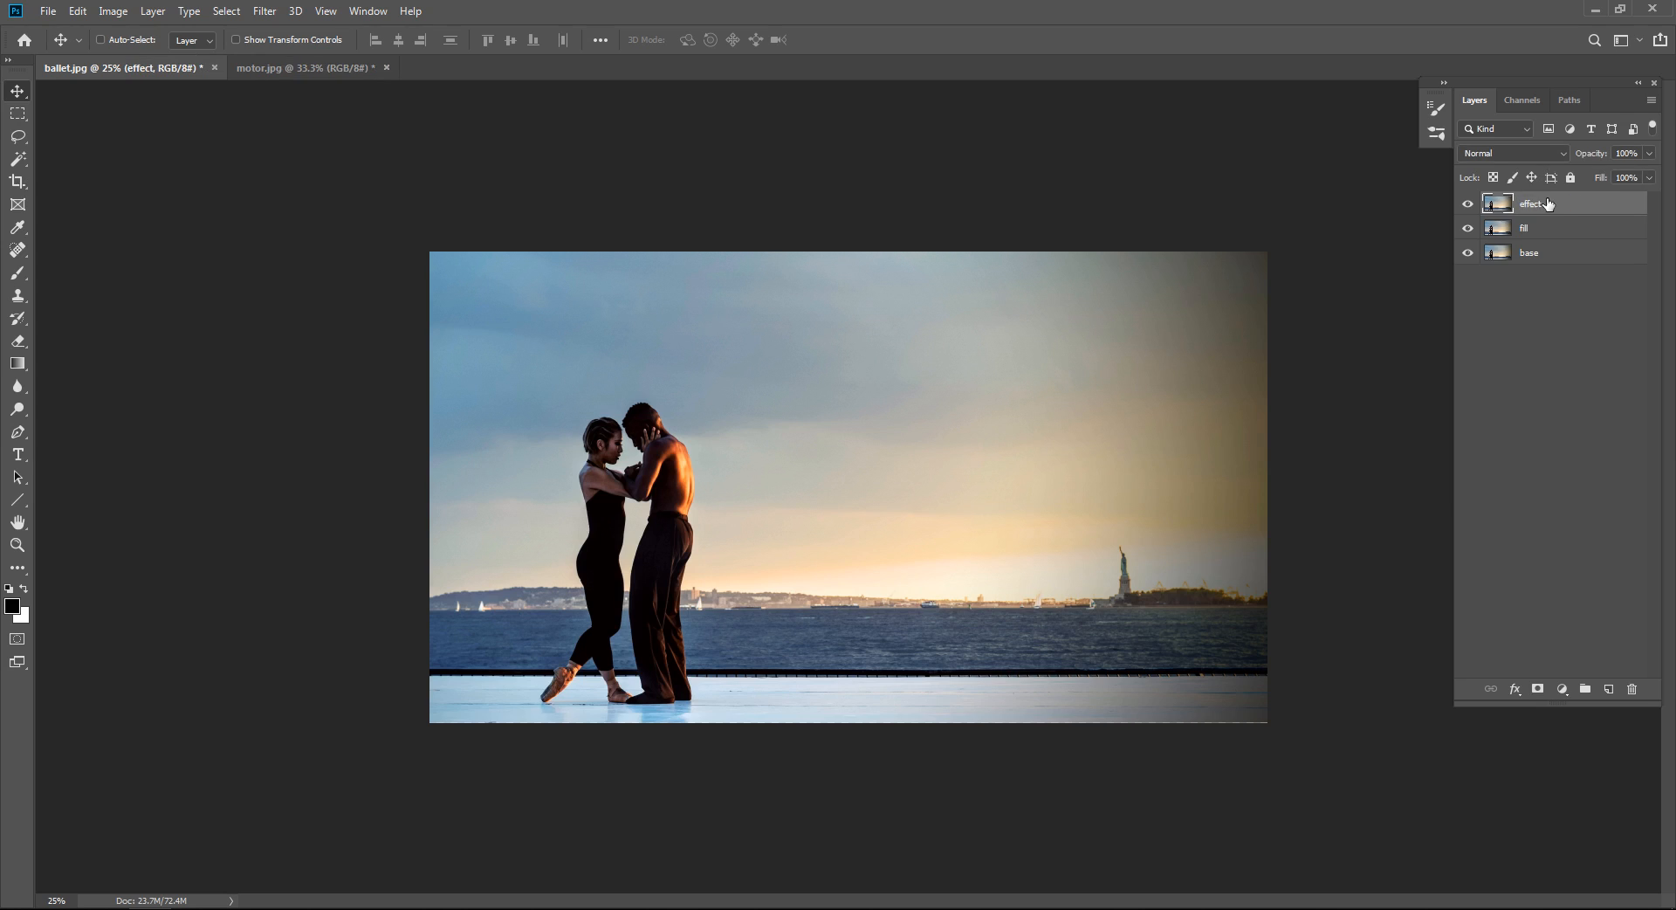
Hide the effect layer while keeping the fill and base layers shown.
{"action": "left_click", "coordinate": [1467, 203]}
{"action": "left_click", "coordinate": [1468, 228]}
{"action": "left_click", "coordinate": [1467, 252]}
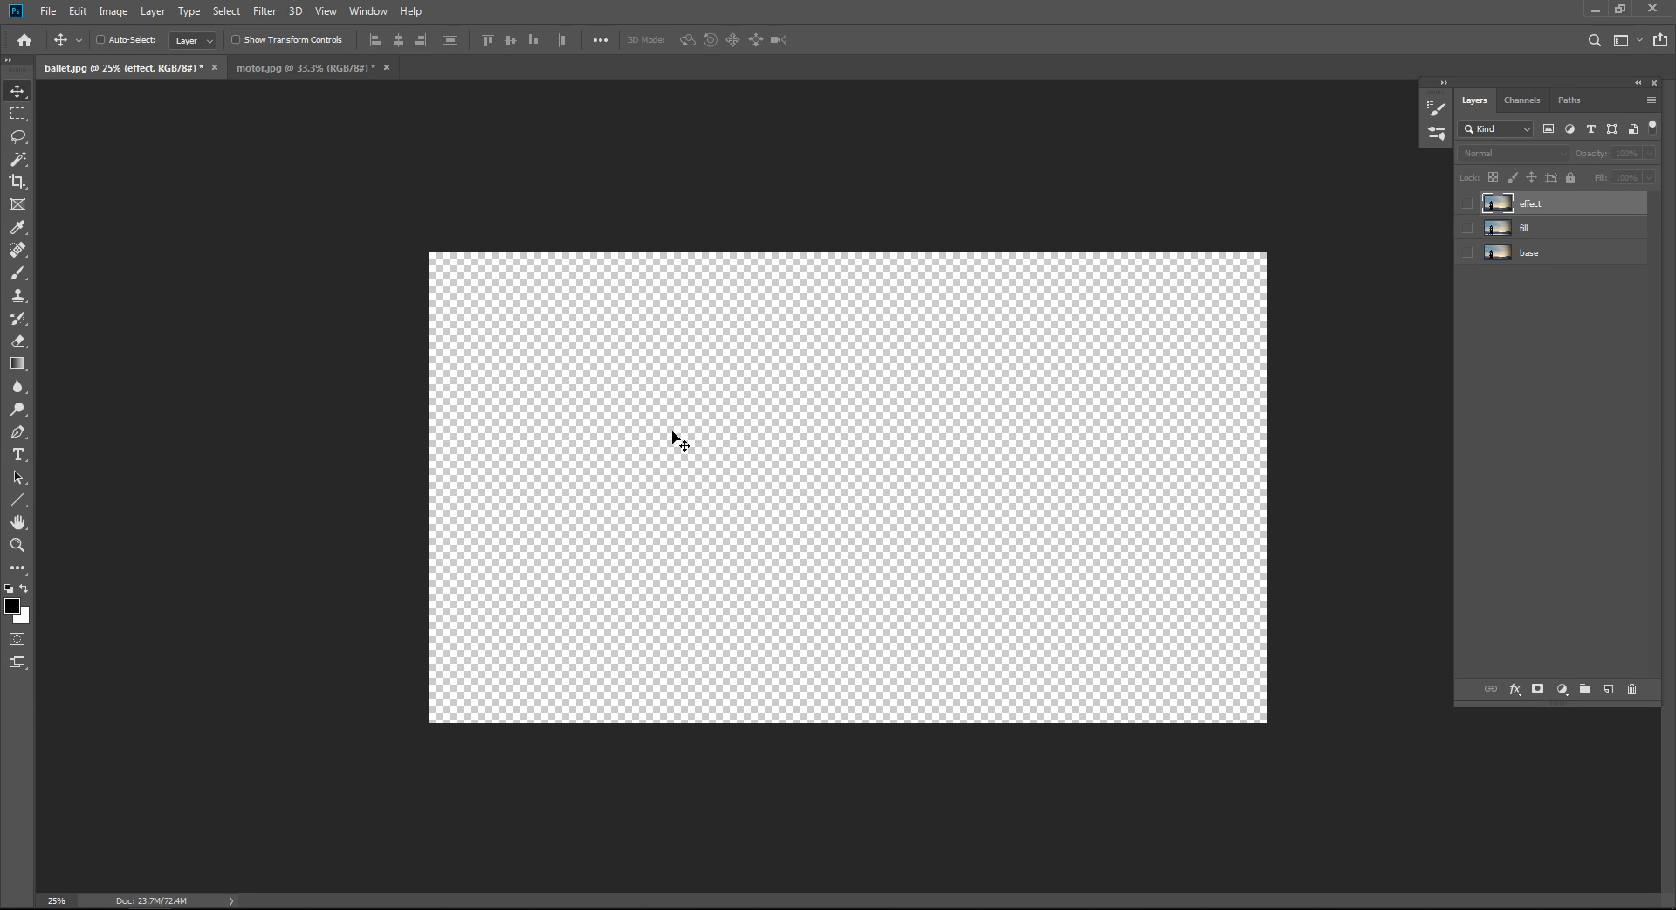
{"action": "left_click_drag", "start_coordinate": [1468, 227], "coordinate": [1467, 253]}
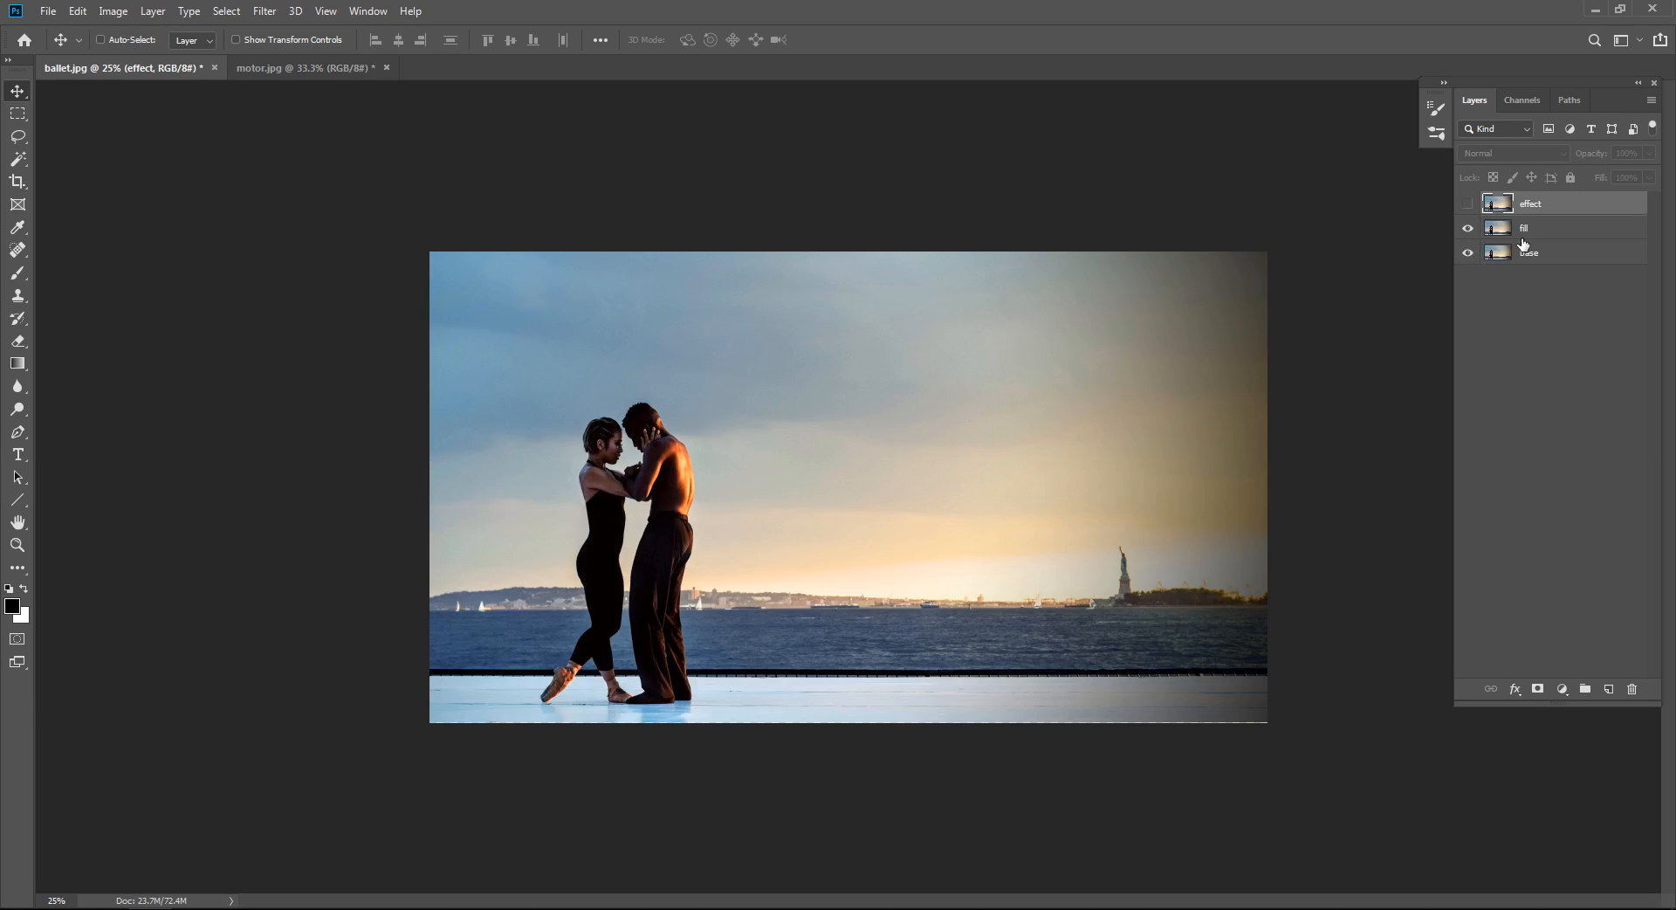
Draw a loose Lasso selection around both dancers on the fill layer.
{"action": "left_click", "coordinate": [1553, 228]}
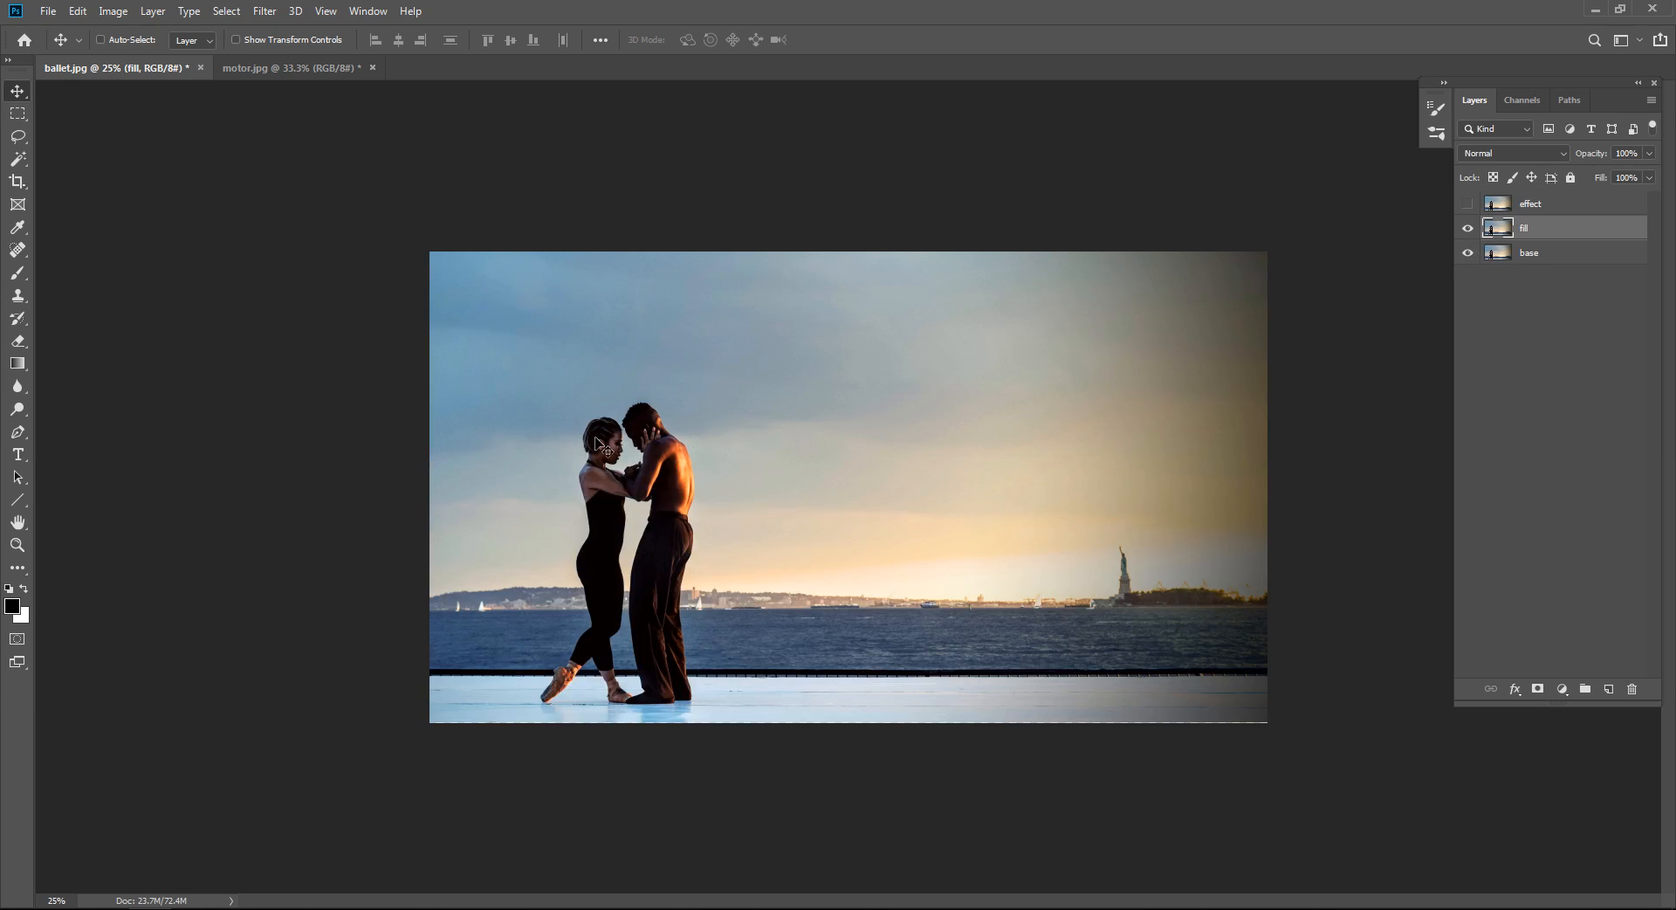
{"action": "left_click", "coordinate": [18, 136]}
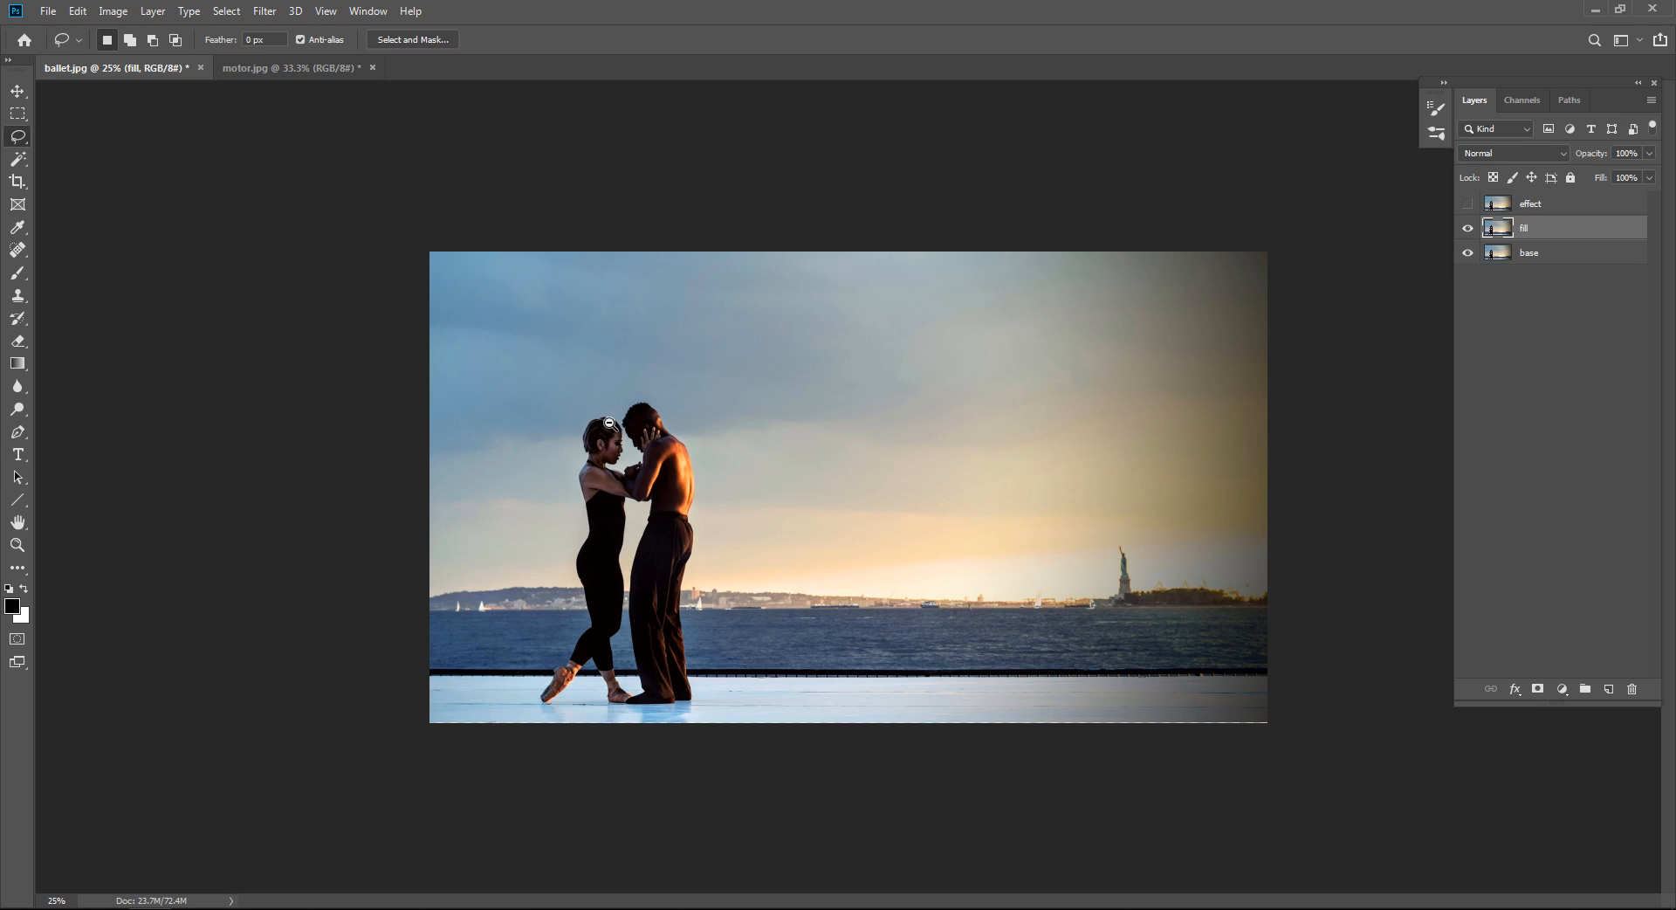
{"action": "left_click_drag", "start_coordinate": [595, 426], "coordinate": [647, 426]}
{"action": "left_click_drag", "start_coordinate": [441, 515], "coordinate": [562, 394]}
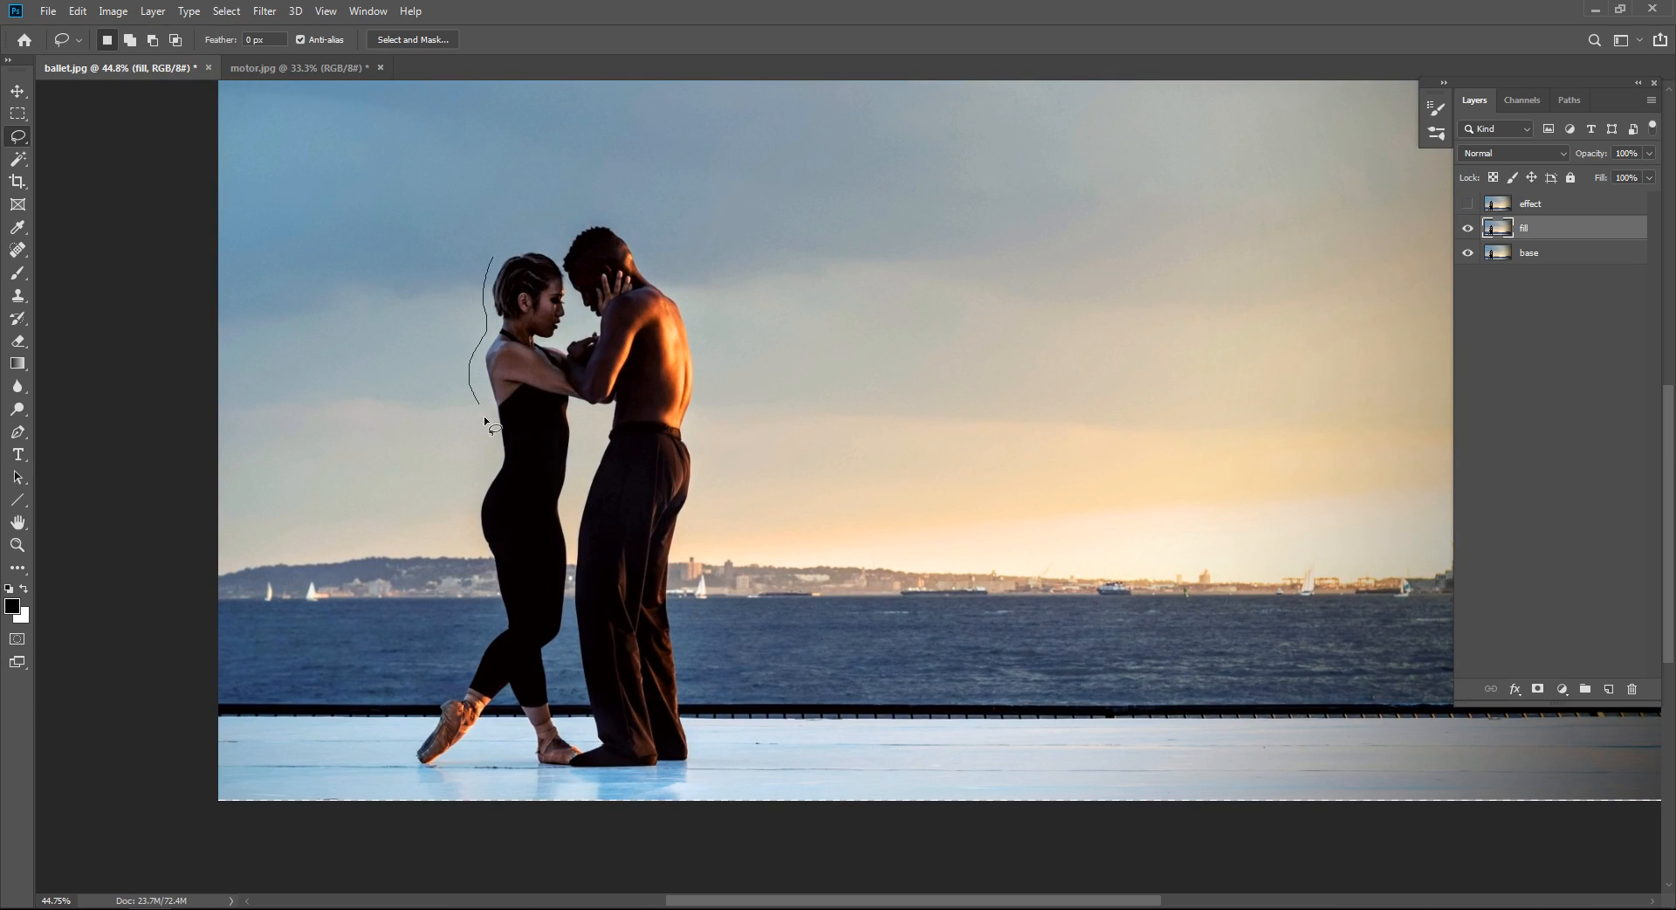
{"action": "mouse_move", "coordinate": [480, 474]}
{"action": "left_mouse_down"}
{"action": "mouse_move", "coordinate": [487, 610]}
{"action": "mouse_move", "coordinate": [409, 740]}
{"action": "mouse_move", "coordinate": [417, 783]}
{"action": "mouse_move", "coordinate": [448, 784]}
{"action": "mouse_move", "coordinate": [495, 728]}
{"action": "mouse_move", "coordinate": [548, 777]}
{"action": "mouse_move", "coordinate": [702, 764]}
{"action": "mouse_move", "coordinate": [679, 537]}
{"action": "mouse_move", "coordinate": [703, 471]}
{"action": "mouse_move", "coordinate": [702, 313]}
{"action": "mouse_move", "coordinate": [617, 216]}
{"action": "mouse_move", "coordinate": [501, 255]}
{"action": "left_mouse_up"}
{"action": "scroll", "coordinate": [748, 370], "scroll_direction": "up", "scroll_amount": 3}
{"action": "scroll", "coordinate": [748, 370], "scroll_direction": "down", "scroll_amount": 8}
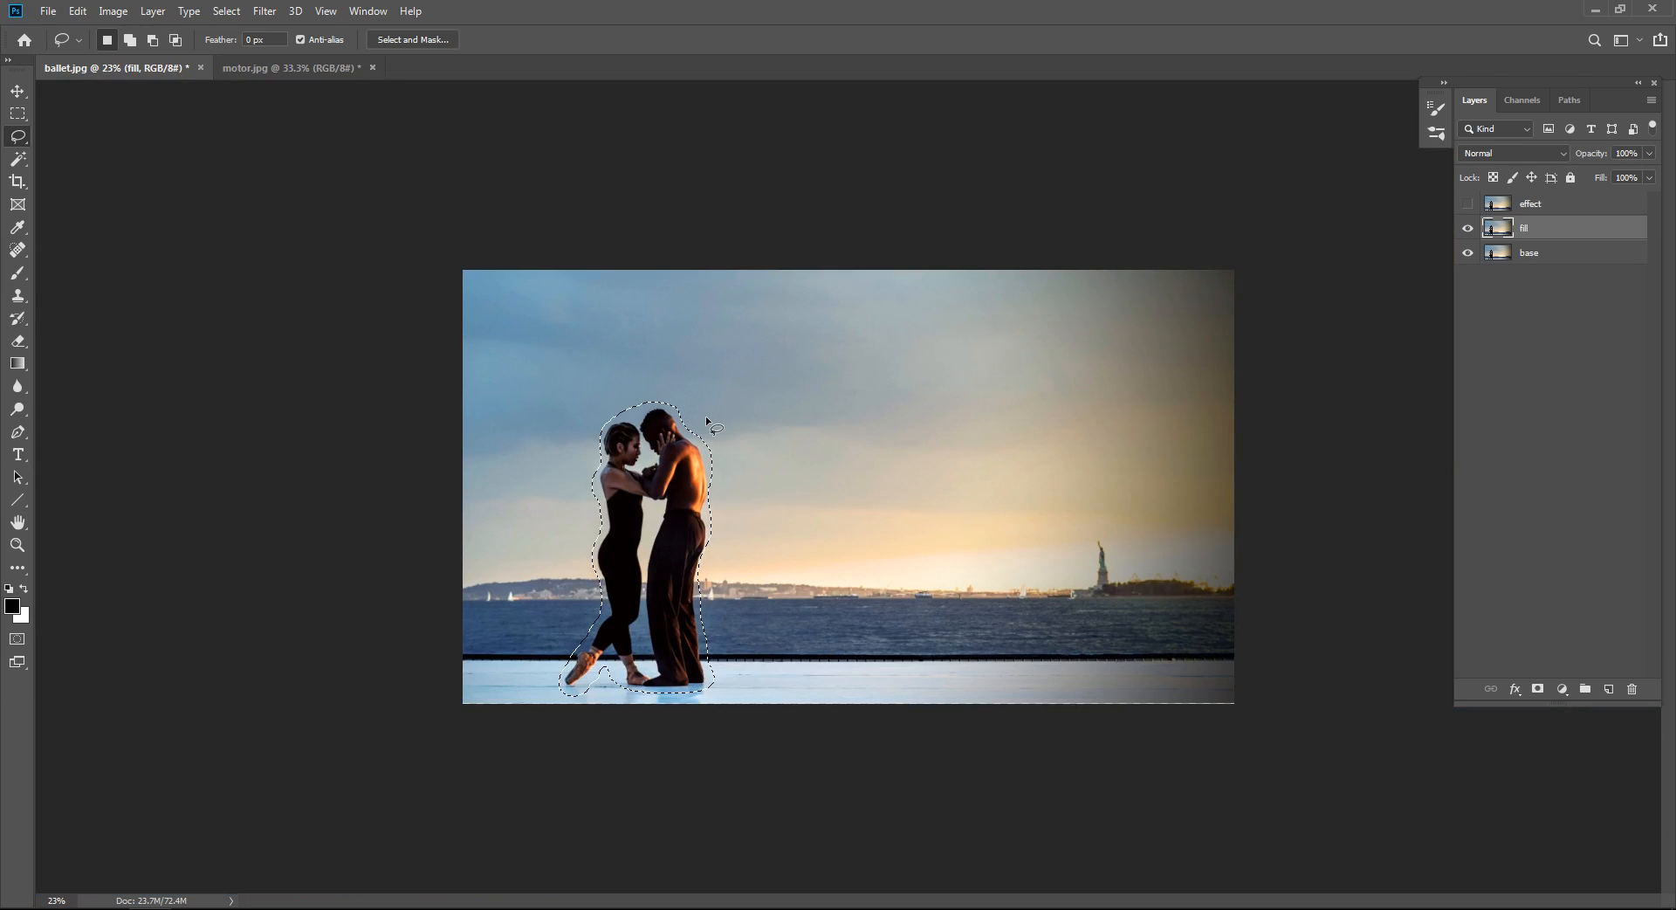
{"action": "key", "text": "shift"}
{"action": "left_click", "coordinate": [77, 12]}
{"action": "left_click", "coordinate": [100, 284]}
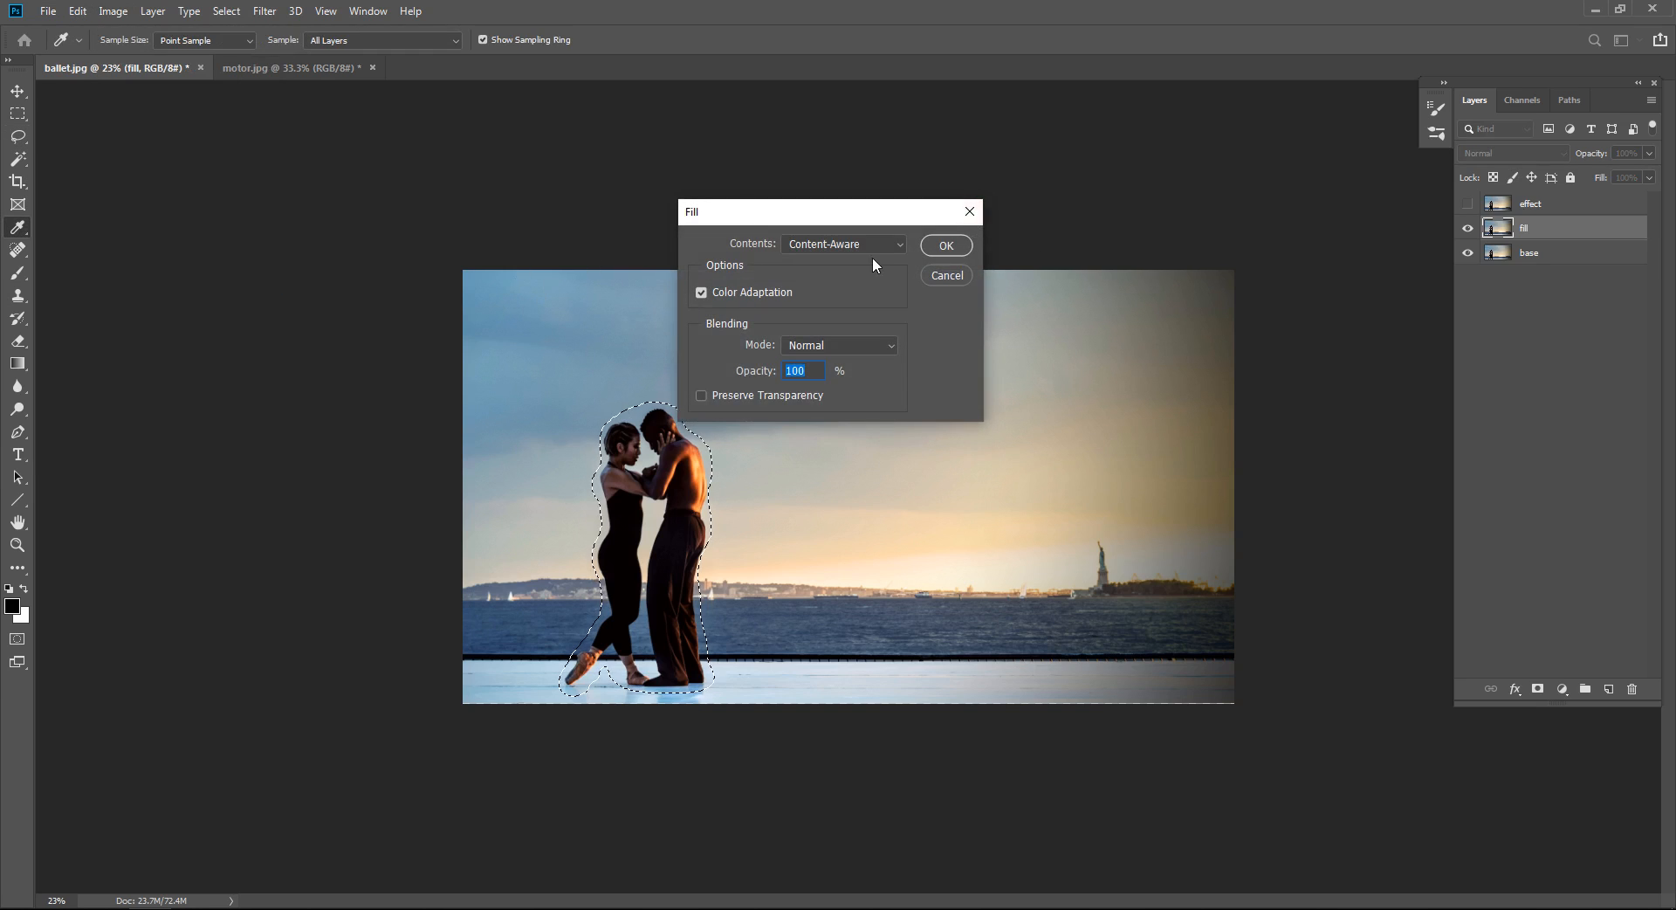
{"action": "left_click", "coordinate": [936, 273]}
Fill the selection around the dancers with Content-Aware contents on the fill layer, and clear the selection.
{"action": "left_click", "coordinate": [116, 12]}
{"action": "mouse_move", "coordinate": [81, 7]}
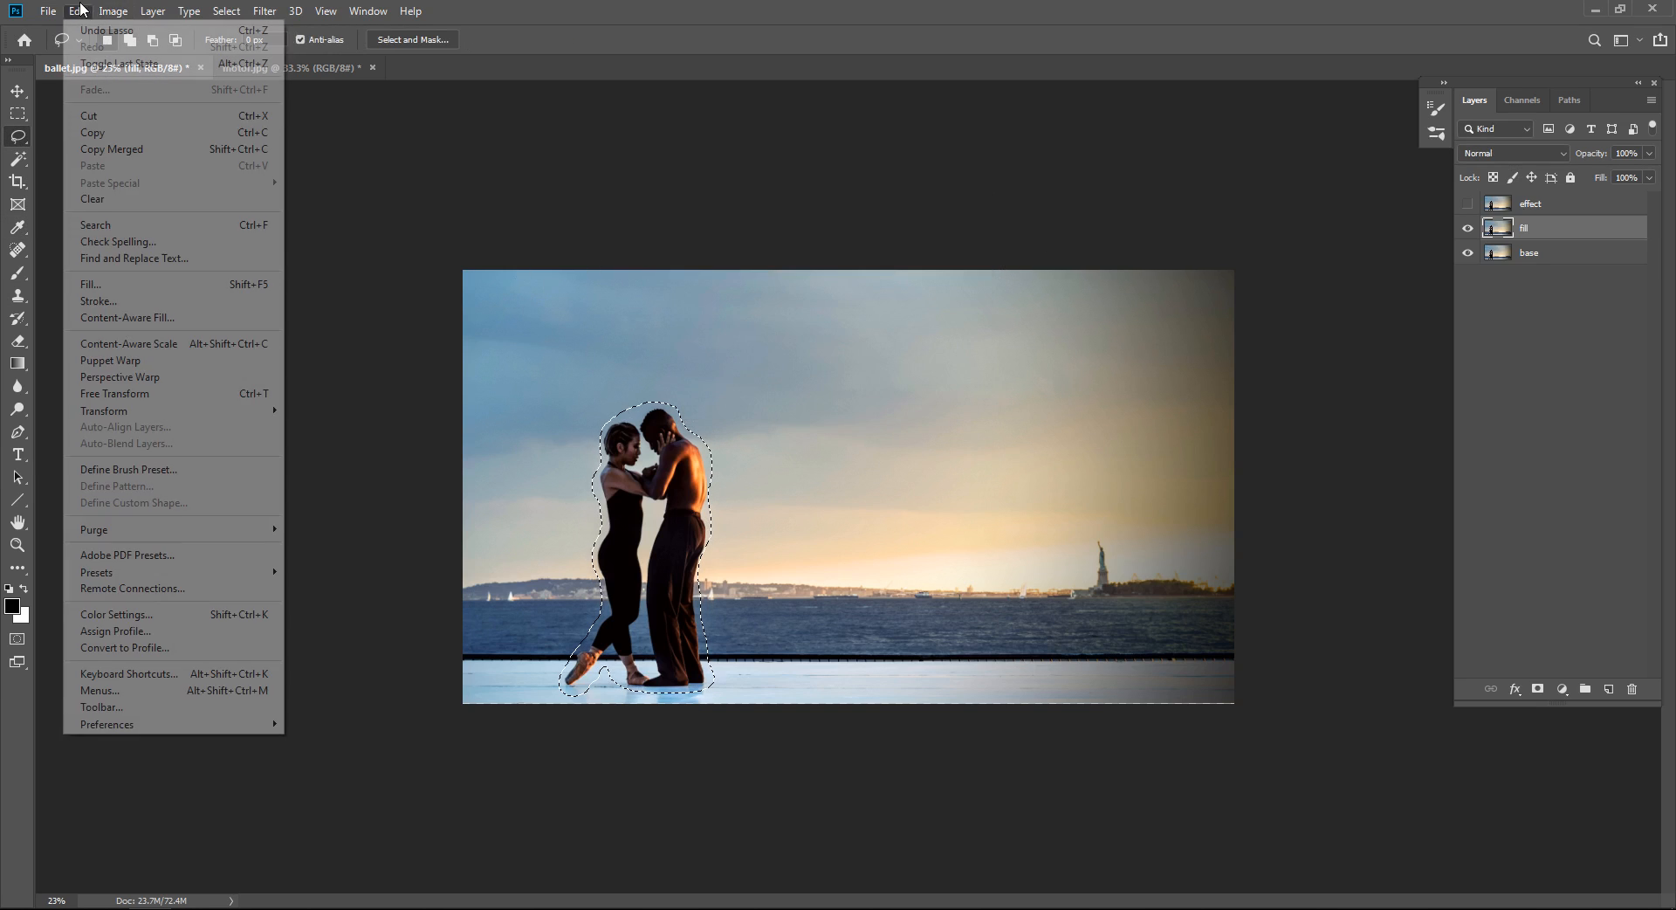
{"action": "left_click", "coordinate": [166, 289]}
{"action": "left_click", "coordinate": [853, 245]}
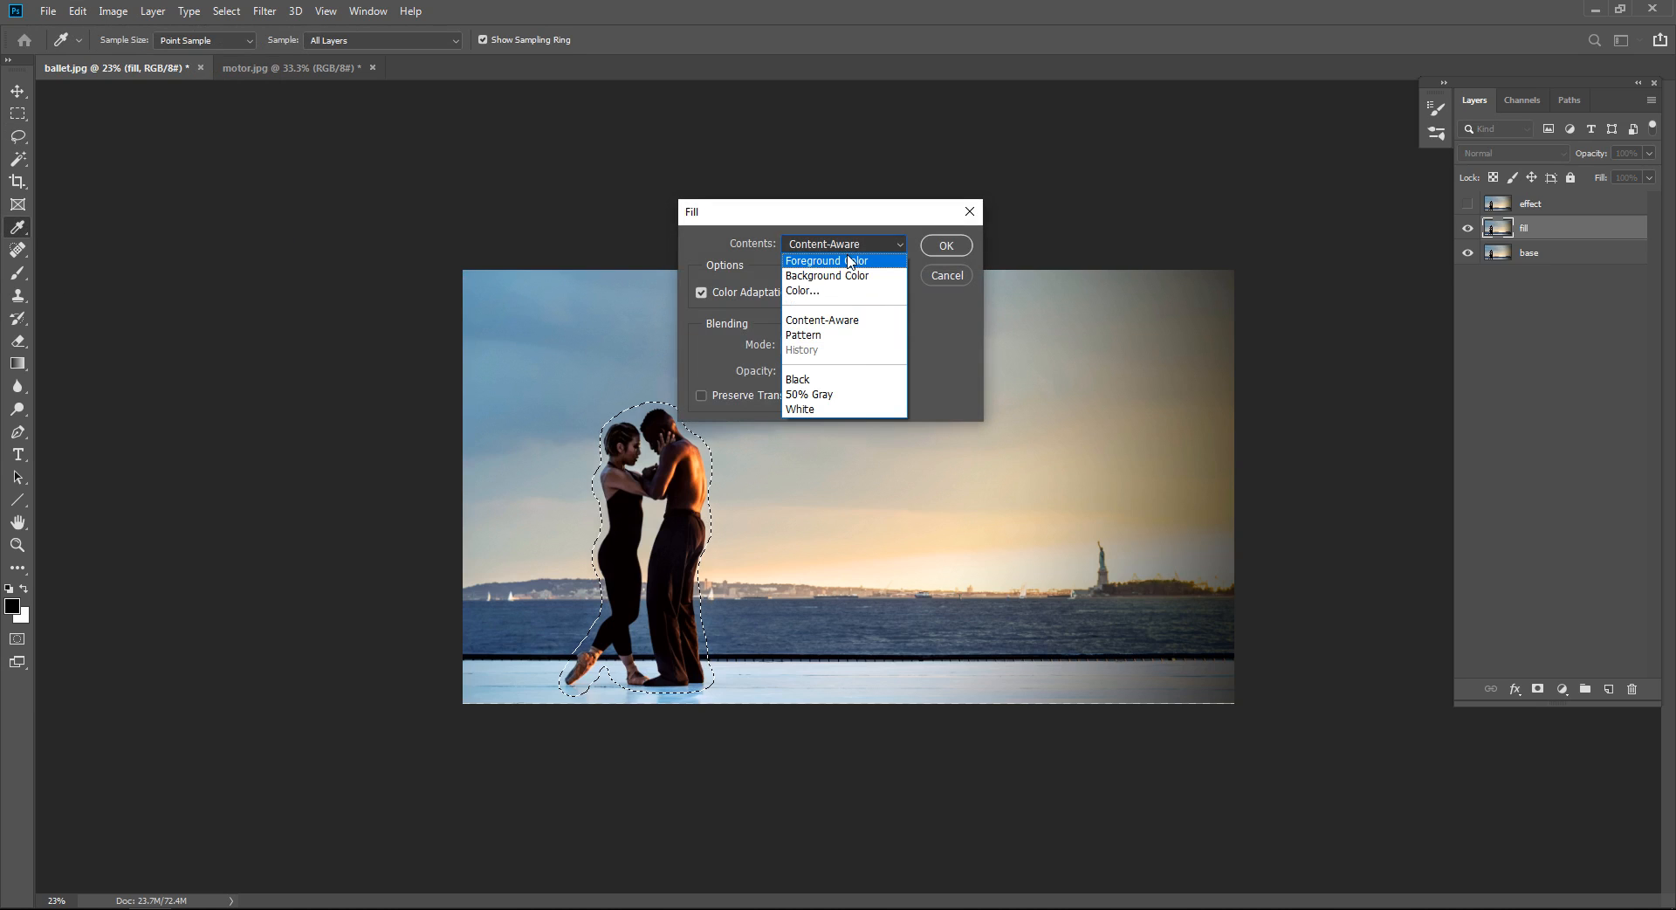
{"action": "left_click", "coordinate": [855, 335]}
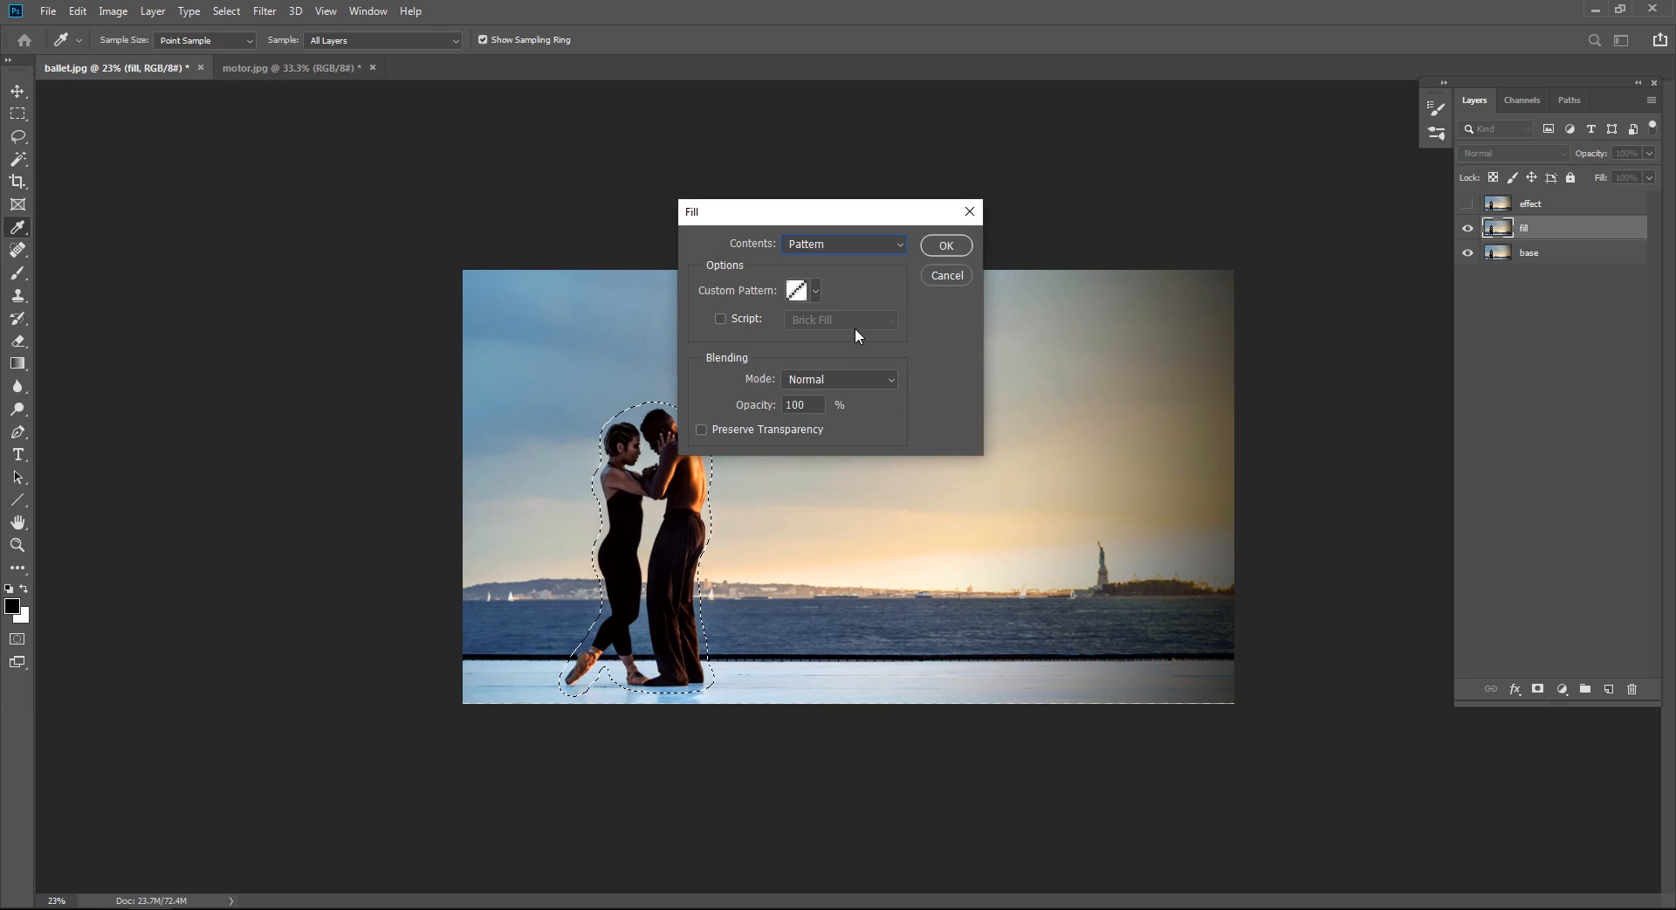
{"action": "left_click", "coordinate": [849, 245]}
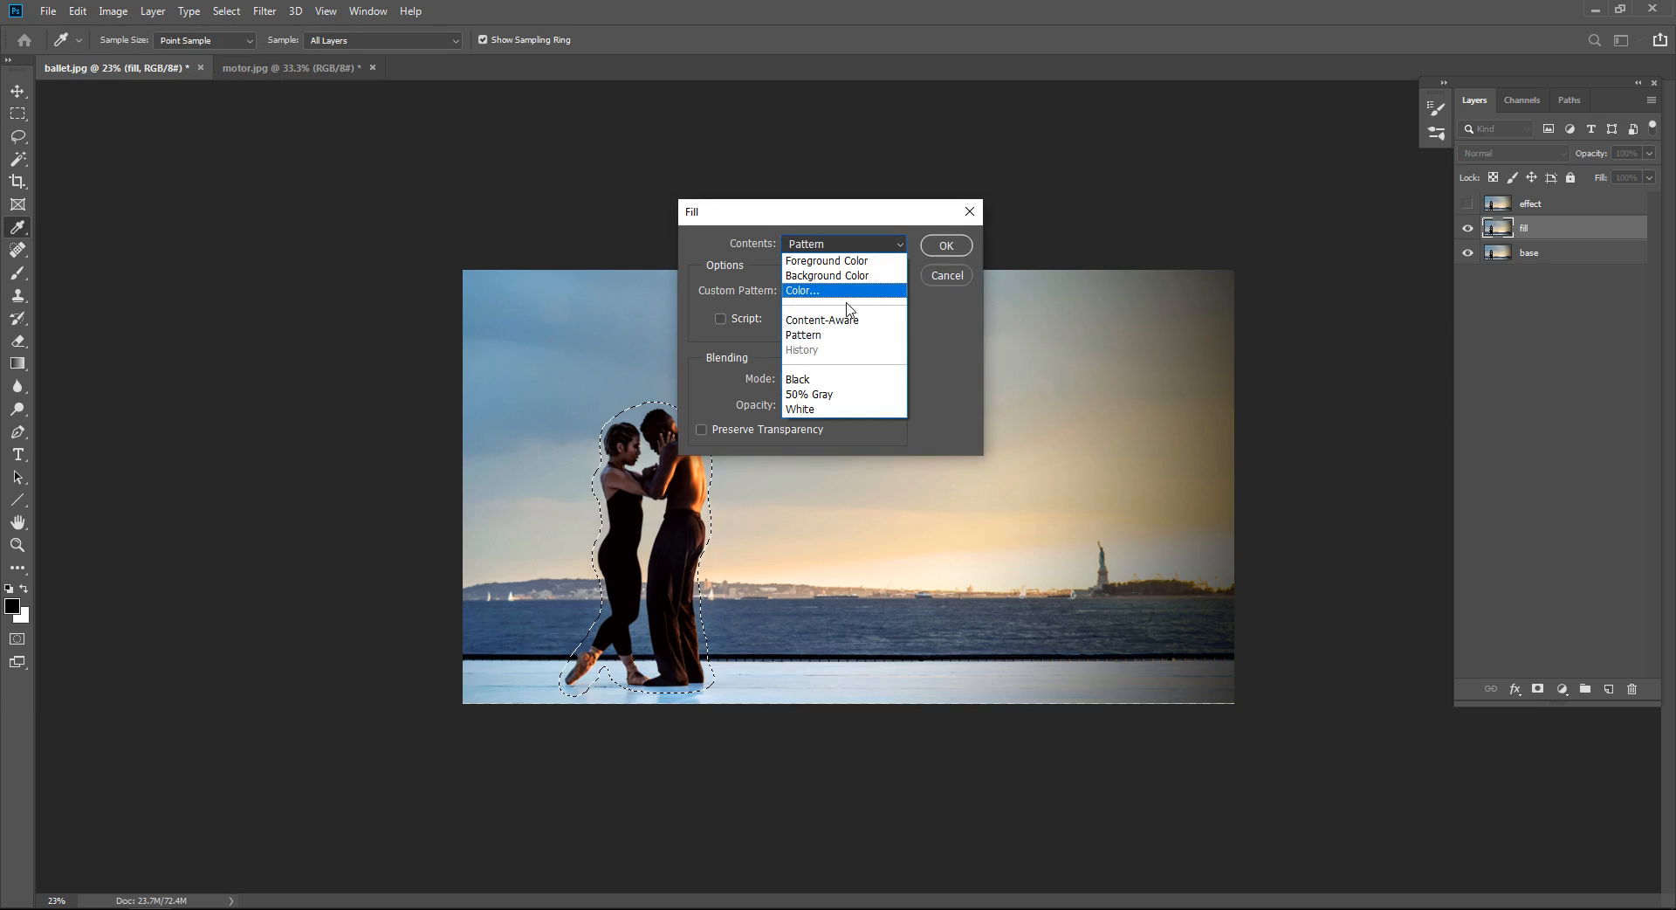
{"action": "left_click", "coordinate": [846, 320]}
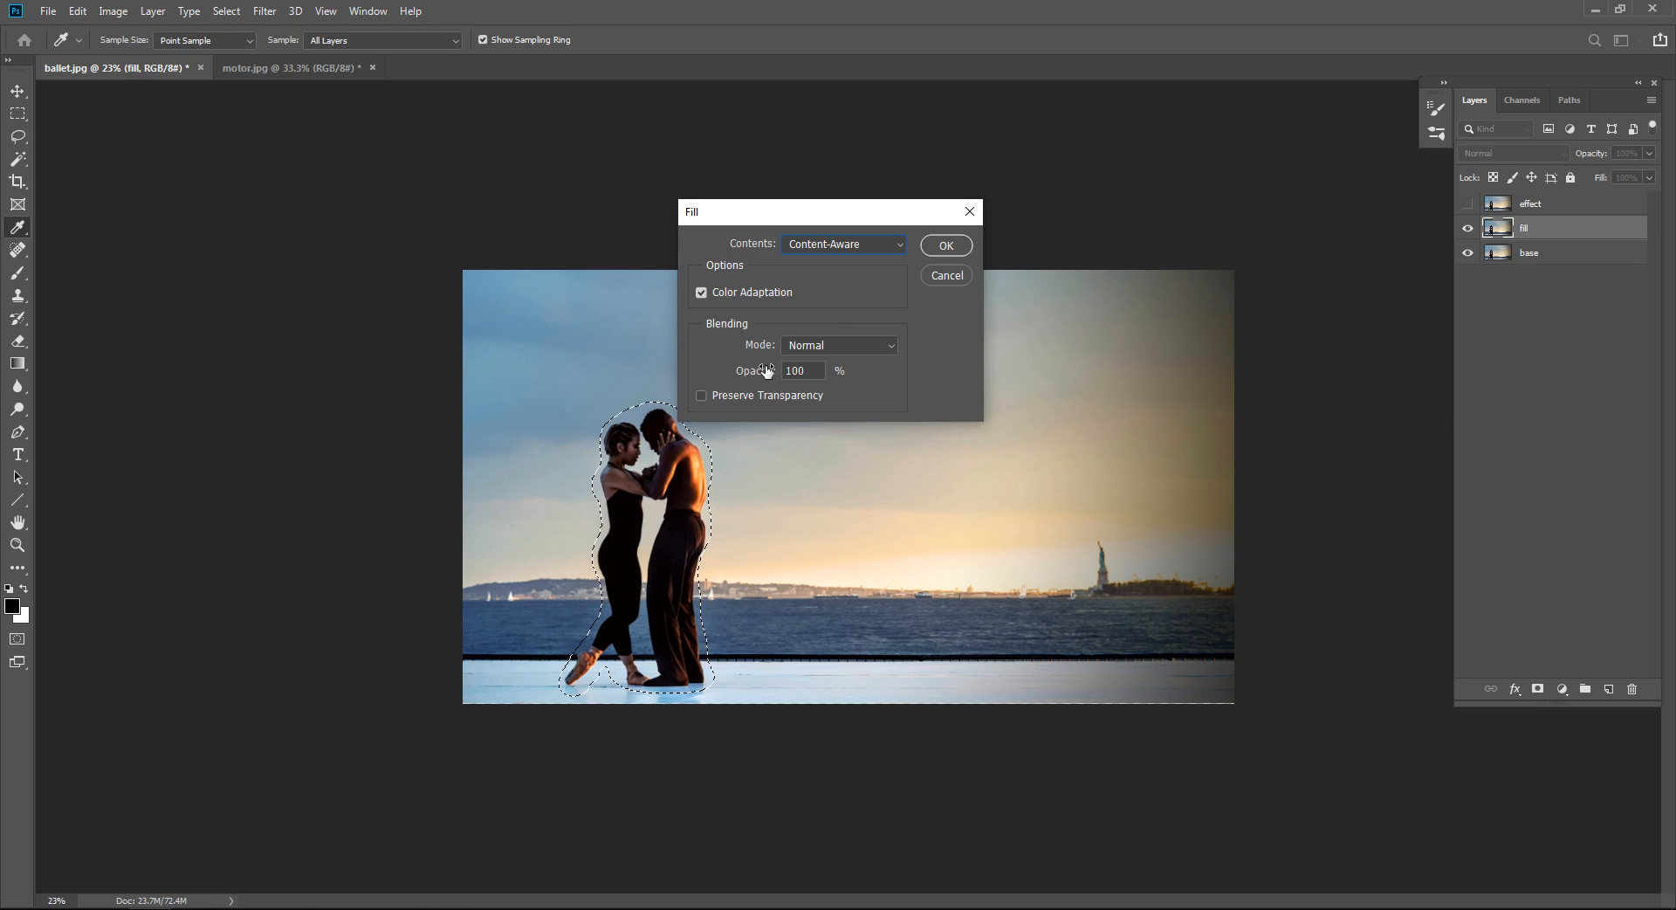
{"action": "left_click", "coordinate": [948, 251]}
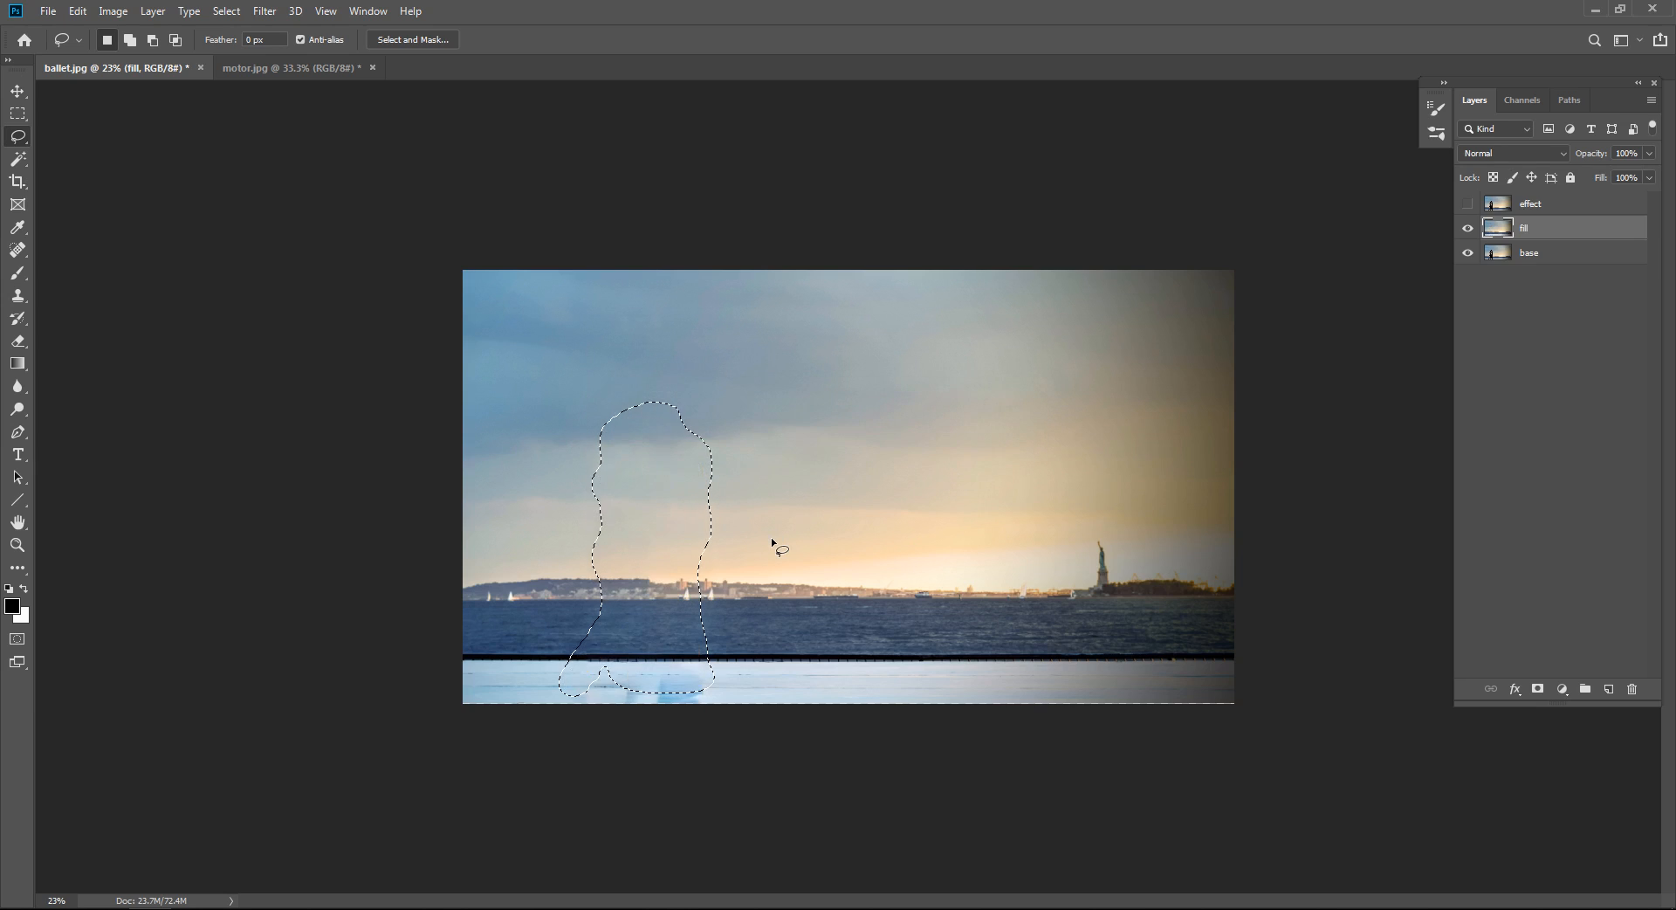
{"action": "key", "text": "ctrl+d"}
Compare the filled background with the original dancers by toggling the effect layer's visibility, and examine the filled area's quality.
{"action": "scroll", "coordinate": [696, 699], "scroll_direction": "up", "scroll_amount": 4}
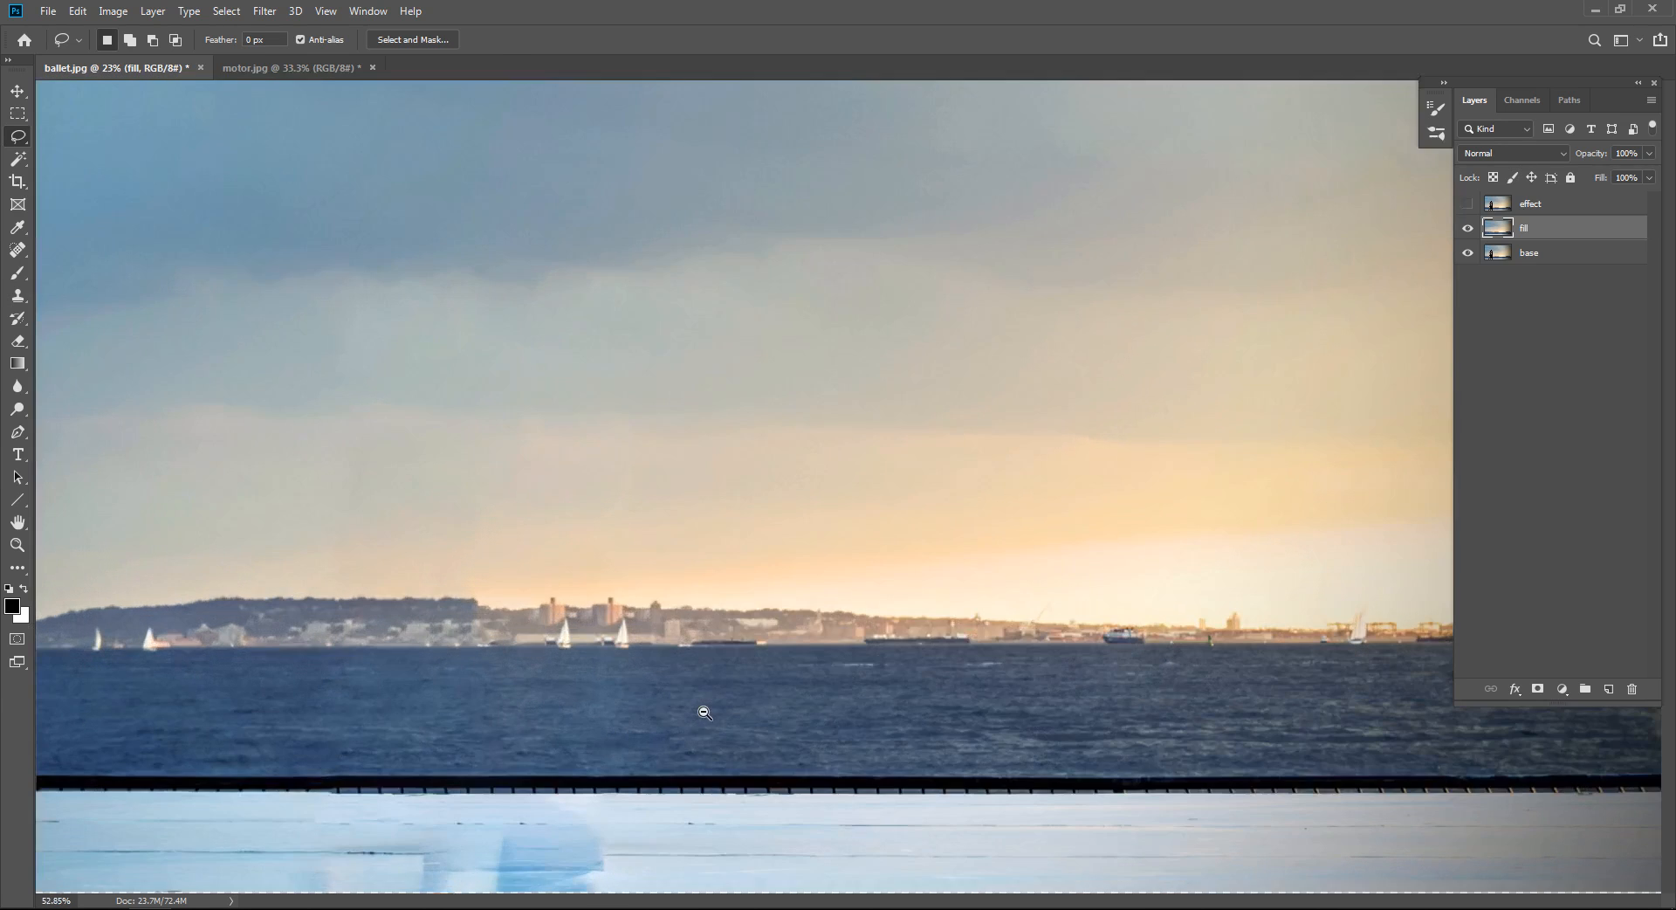
{"action": "left_click_drag", "start_coordinate": [636, 722], "coordinate": [827, 584]}
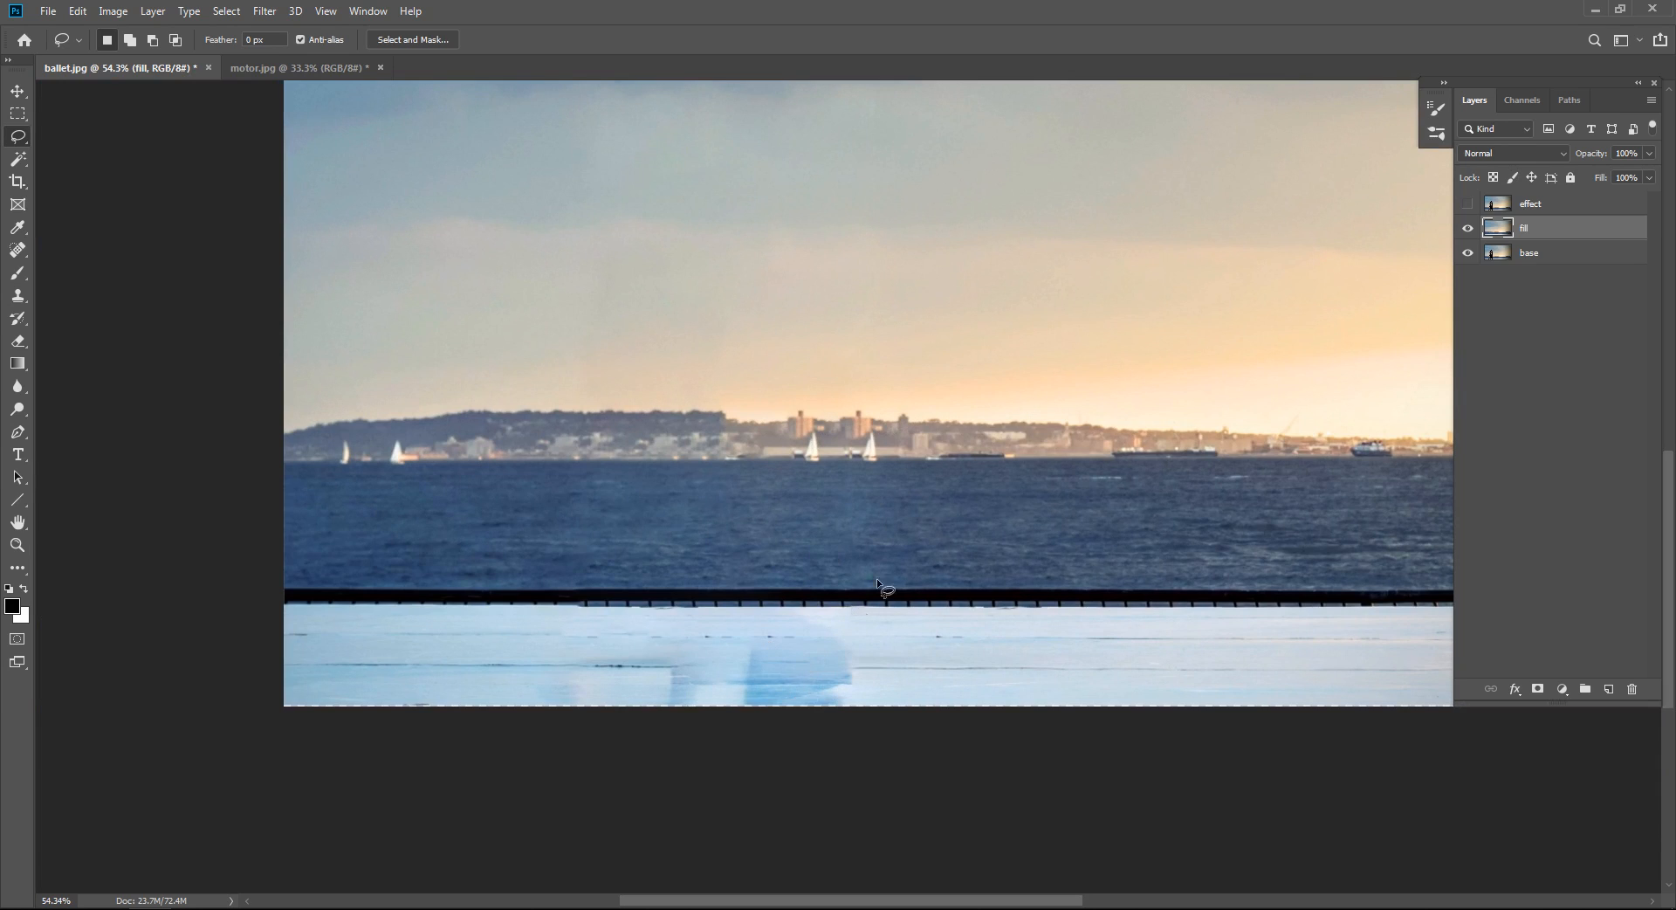
{"action": "left_click", "coordinate": [1468, 205]}
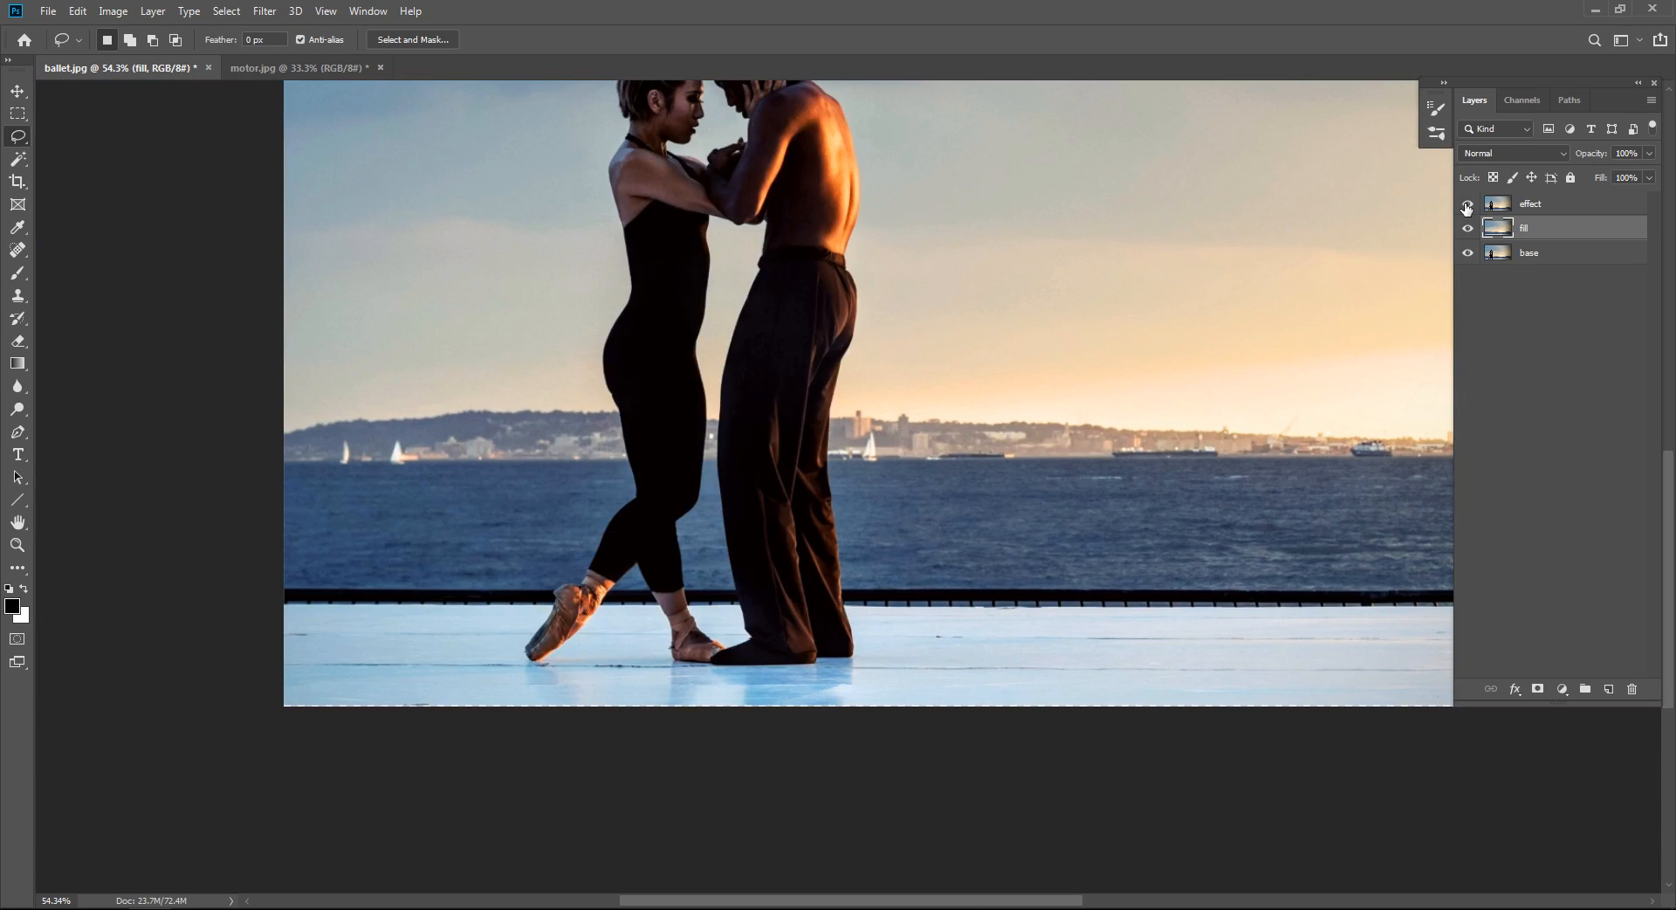
{"action": "left_click", "coordinate": [1467, 206]}
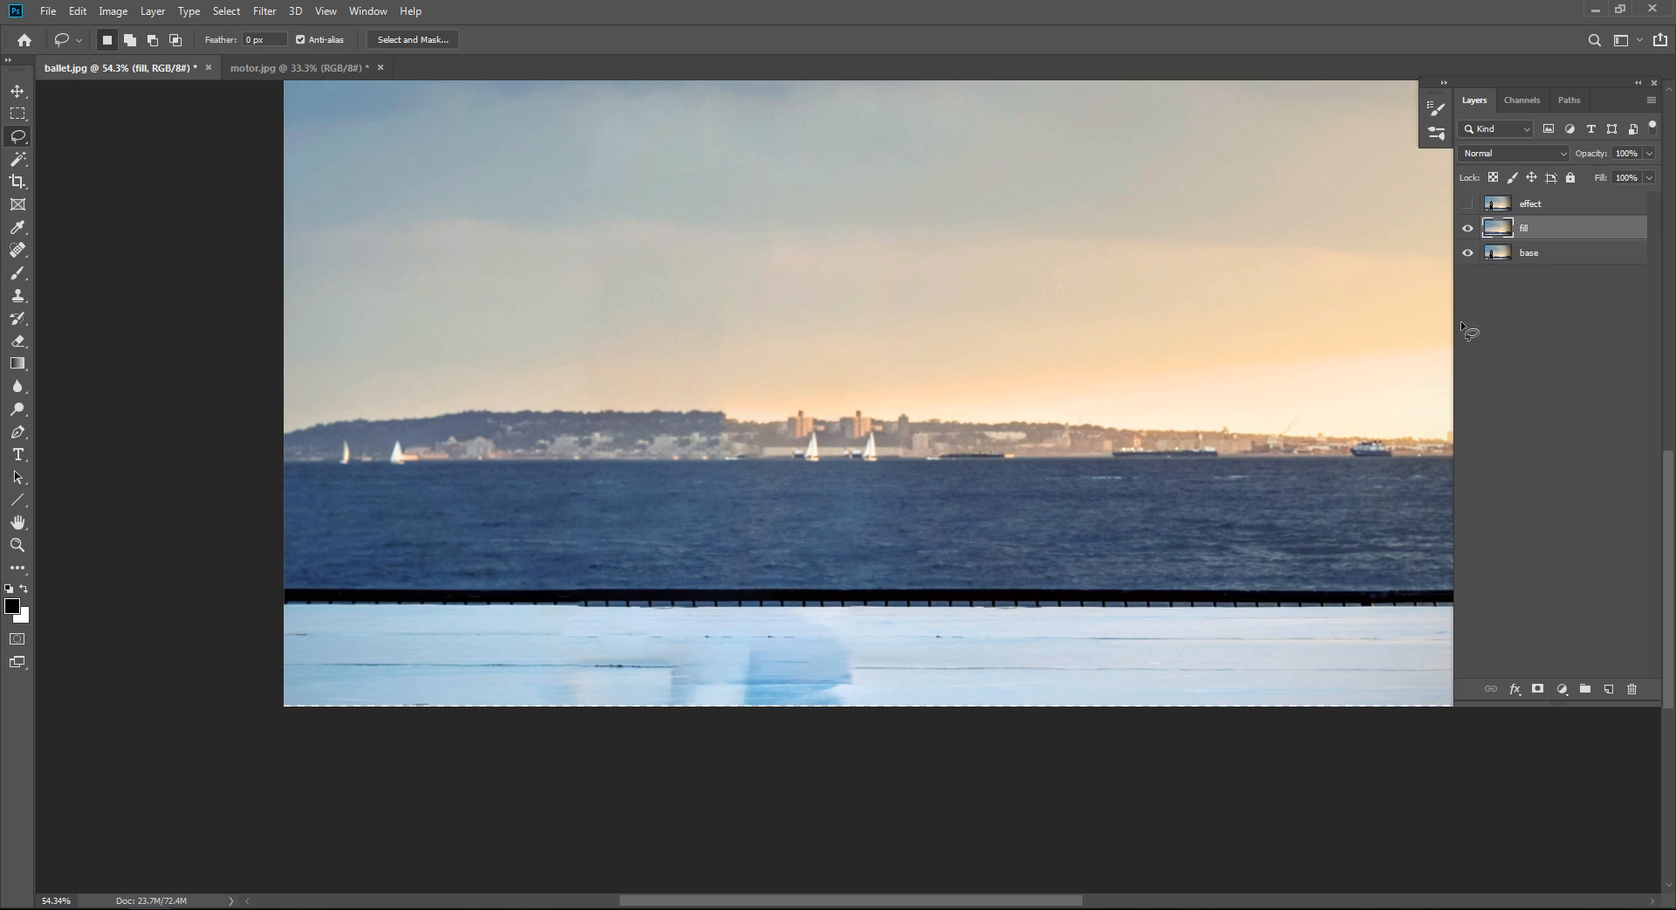
{"action": "left_click", "coordinate": [1467, 203]}
{"action": "left_click_drag", "start_coordinate": [1028, 256], "coordinate": [1003, 383]}
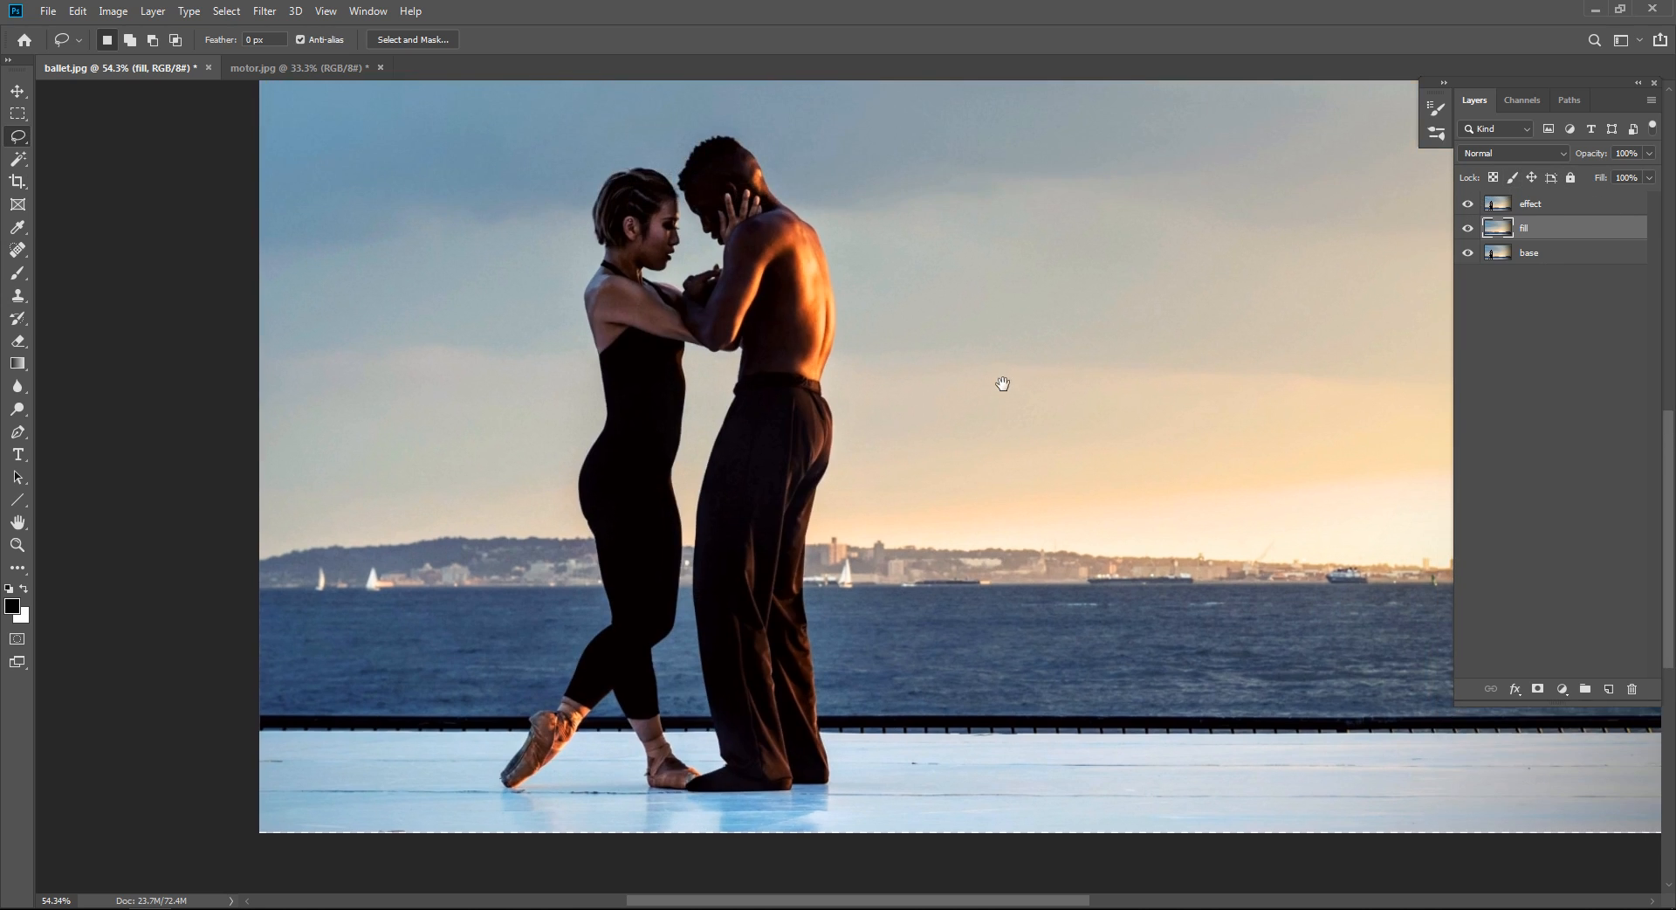
{"action": "left_click", "coordinate": [1468, 203]}
{"action": "left_click", "coordinate": [1510, 208]}
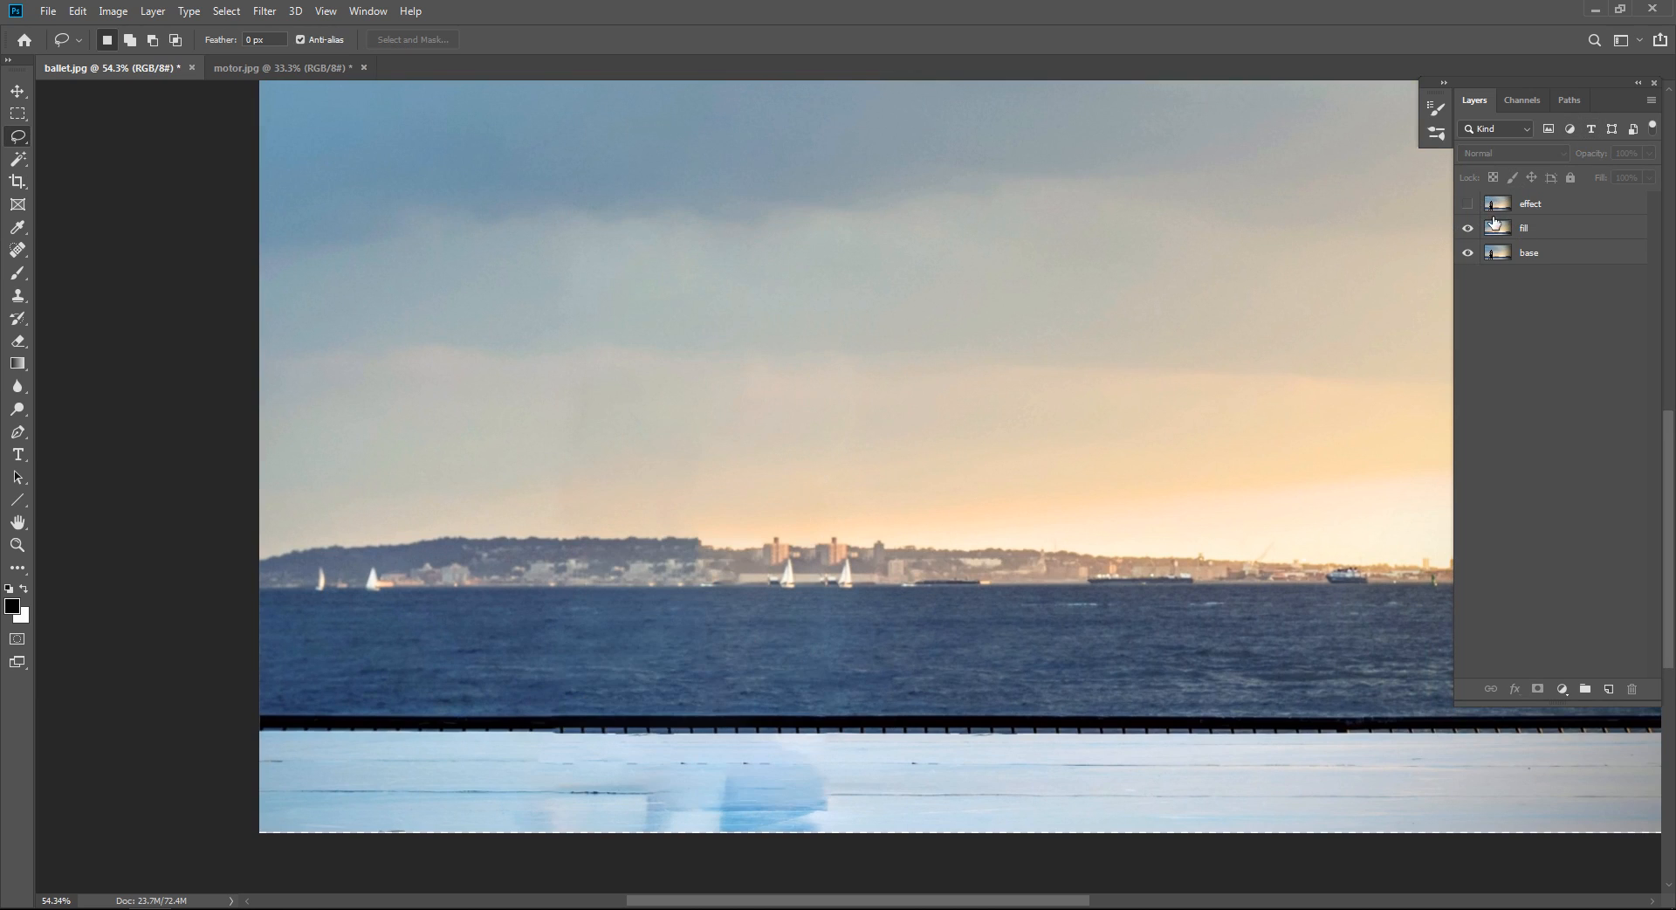
{"action": "left_click", "coordinate": [1467, 205]}
{"action": "left_click", "coordinate": [1468, 203]}
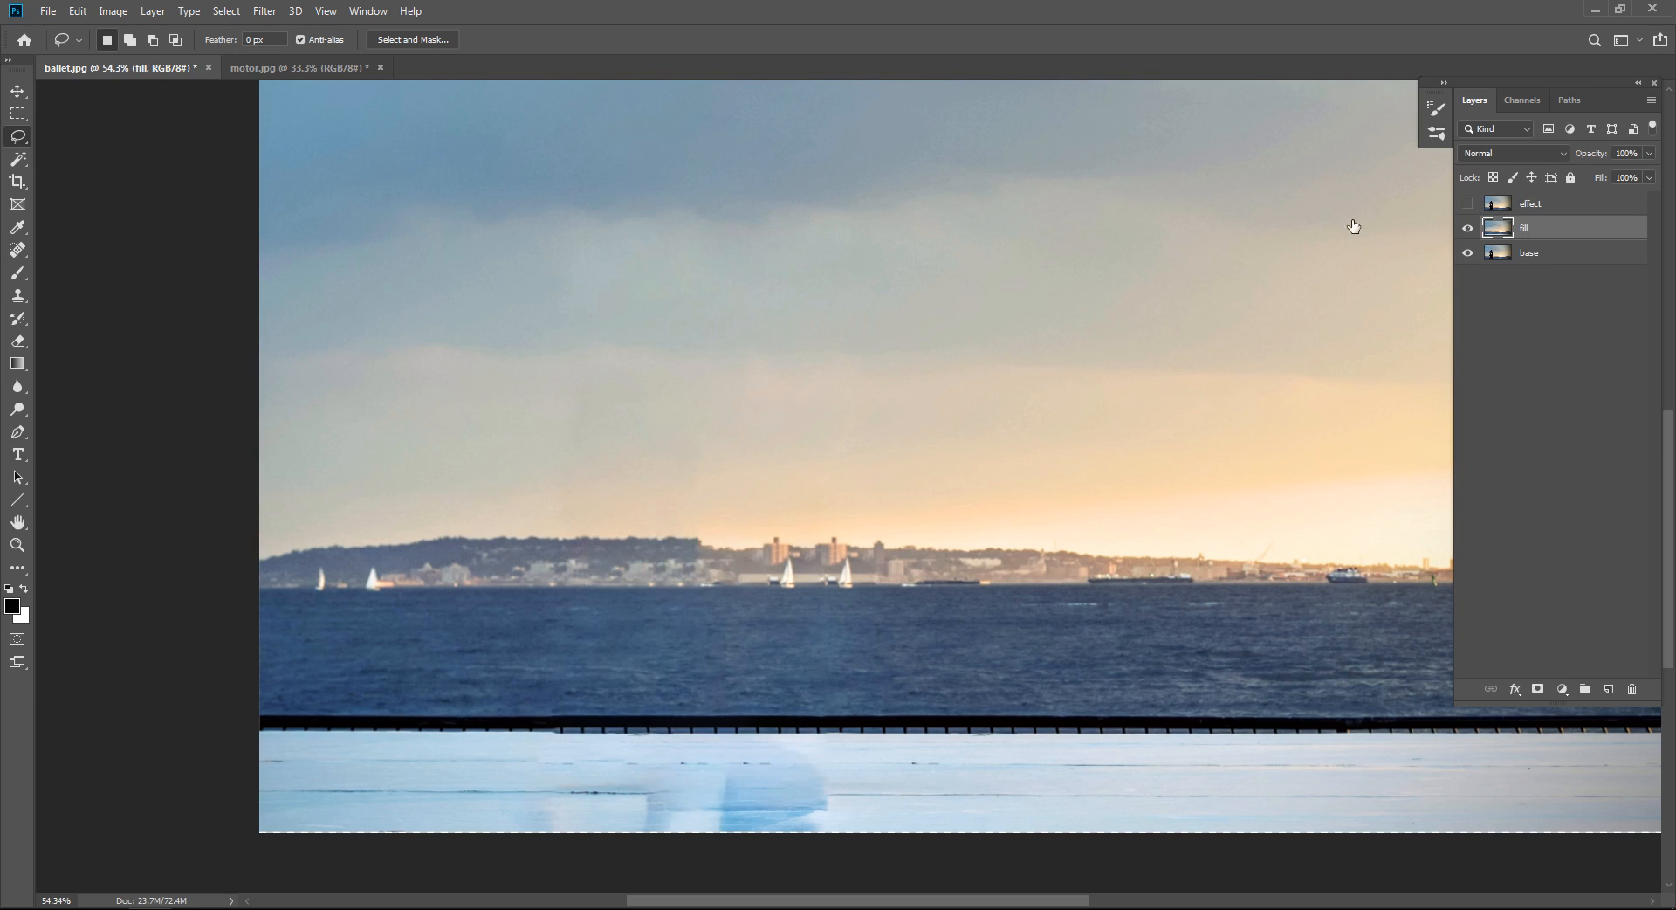
{"action": "left_click", "coordinate": [1467, 204]}
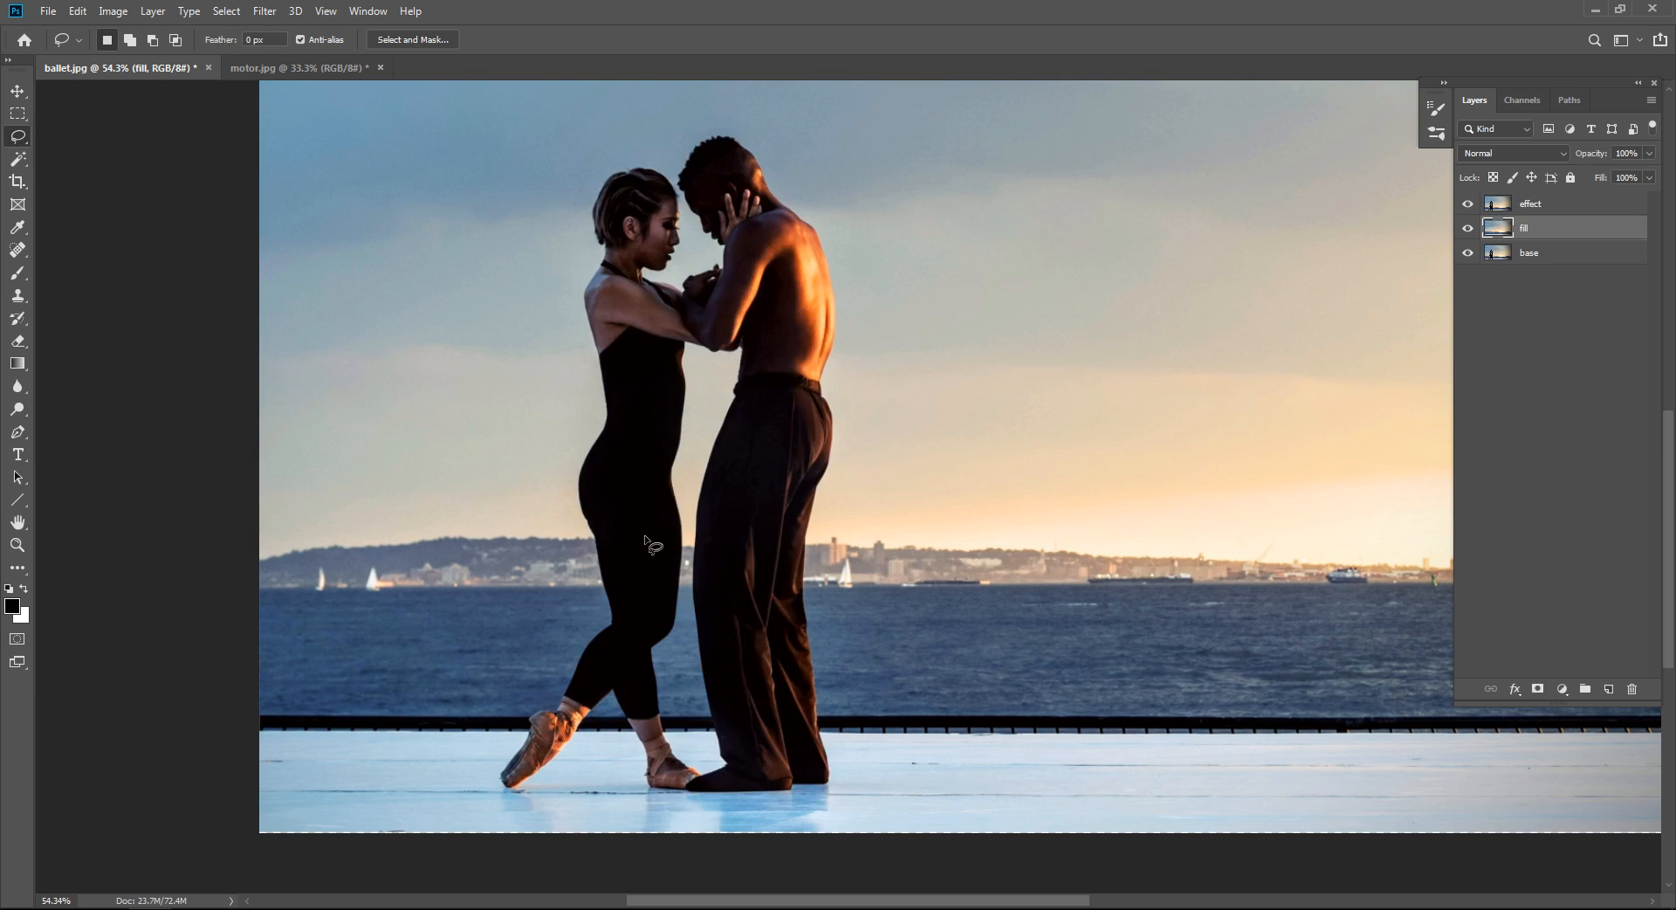
{"action": "left_click", "coordinate": [1467, 204]}
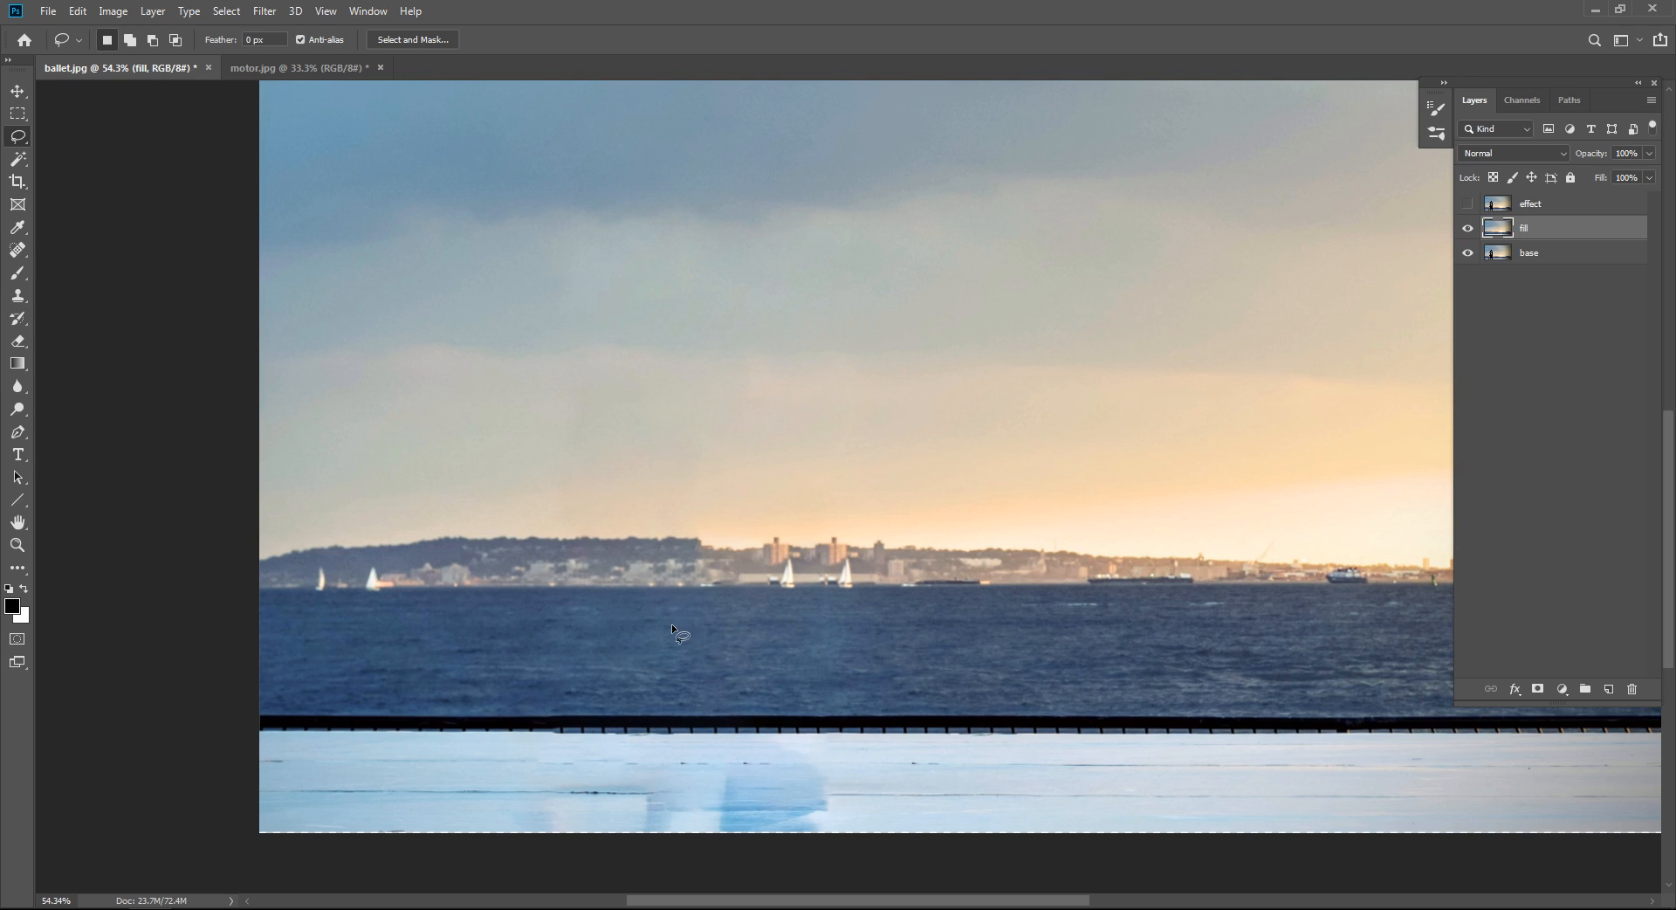
Add a black layer mask to the fill layer that hides all of its content.
{"action": "left_click", "coordinate": [1500, 312]}
{"action": "left_click", "coordinate": [1537, 238]}
{"action": "left_click", "coordinate": [1537, 689]}
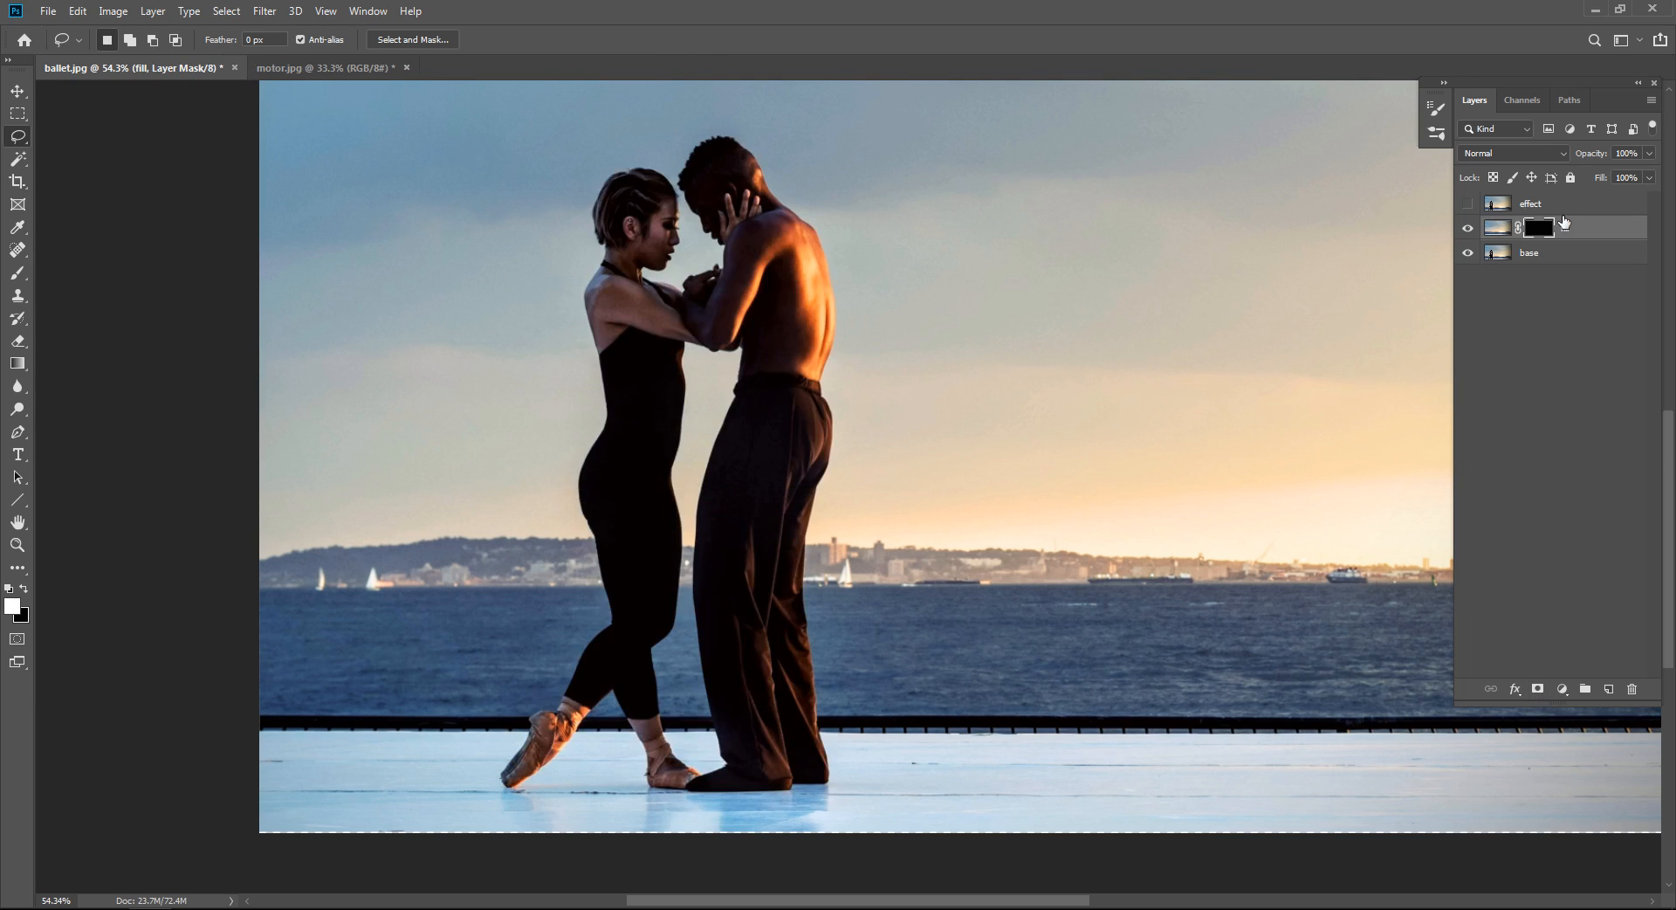
{"action": "left_click", "coordinate": [1545, 306]}
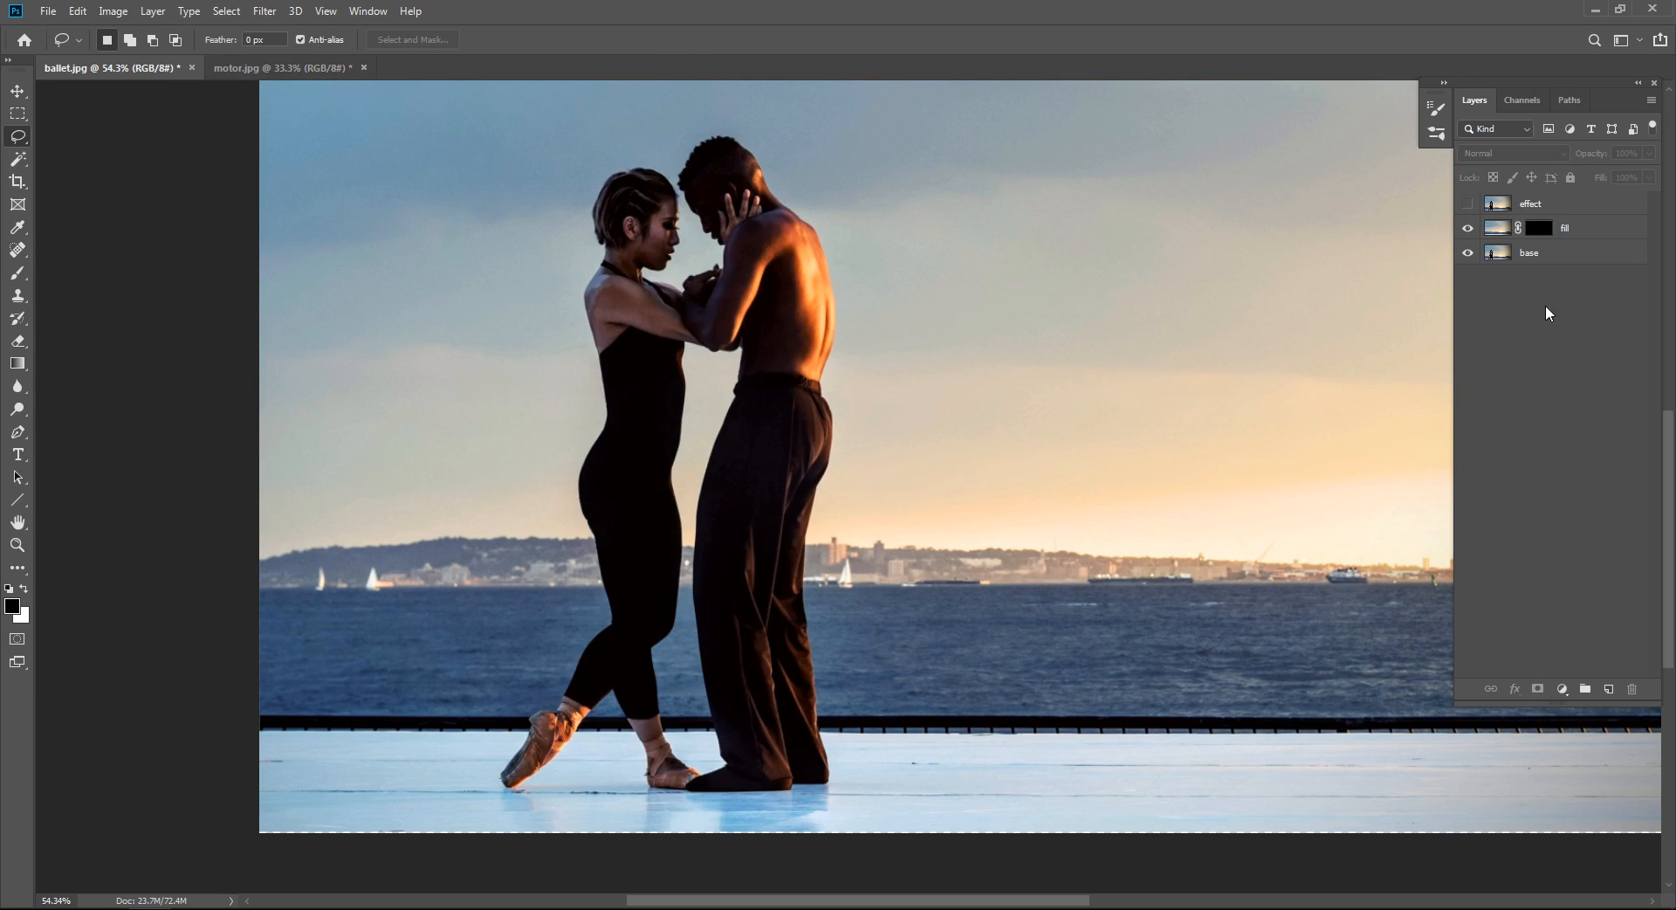
{"action": "left_click", "coordinate": [1542, 235]}
{"action": "left_click", "coordinate": [1554, 365]}
Make the effect layer visible and open it in the Liquify filter.
{"action": "left_click", "coordinate": [1525, 207]}
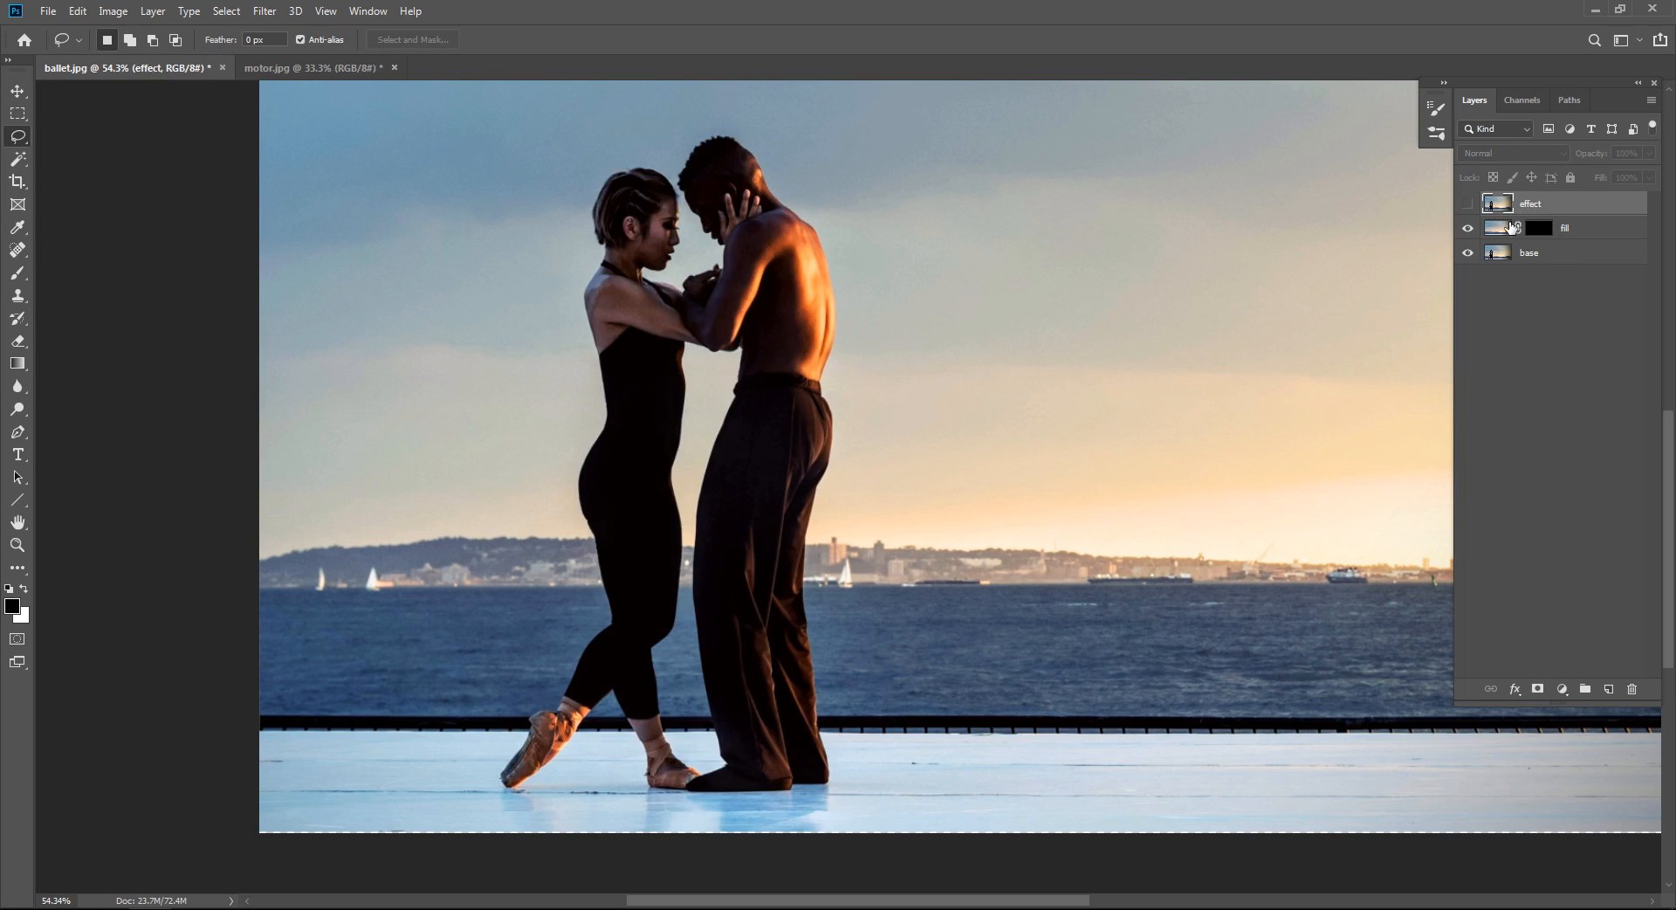
{"action": "left_click", "coordinate": [1468, 206]}
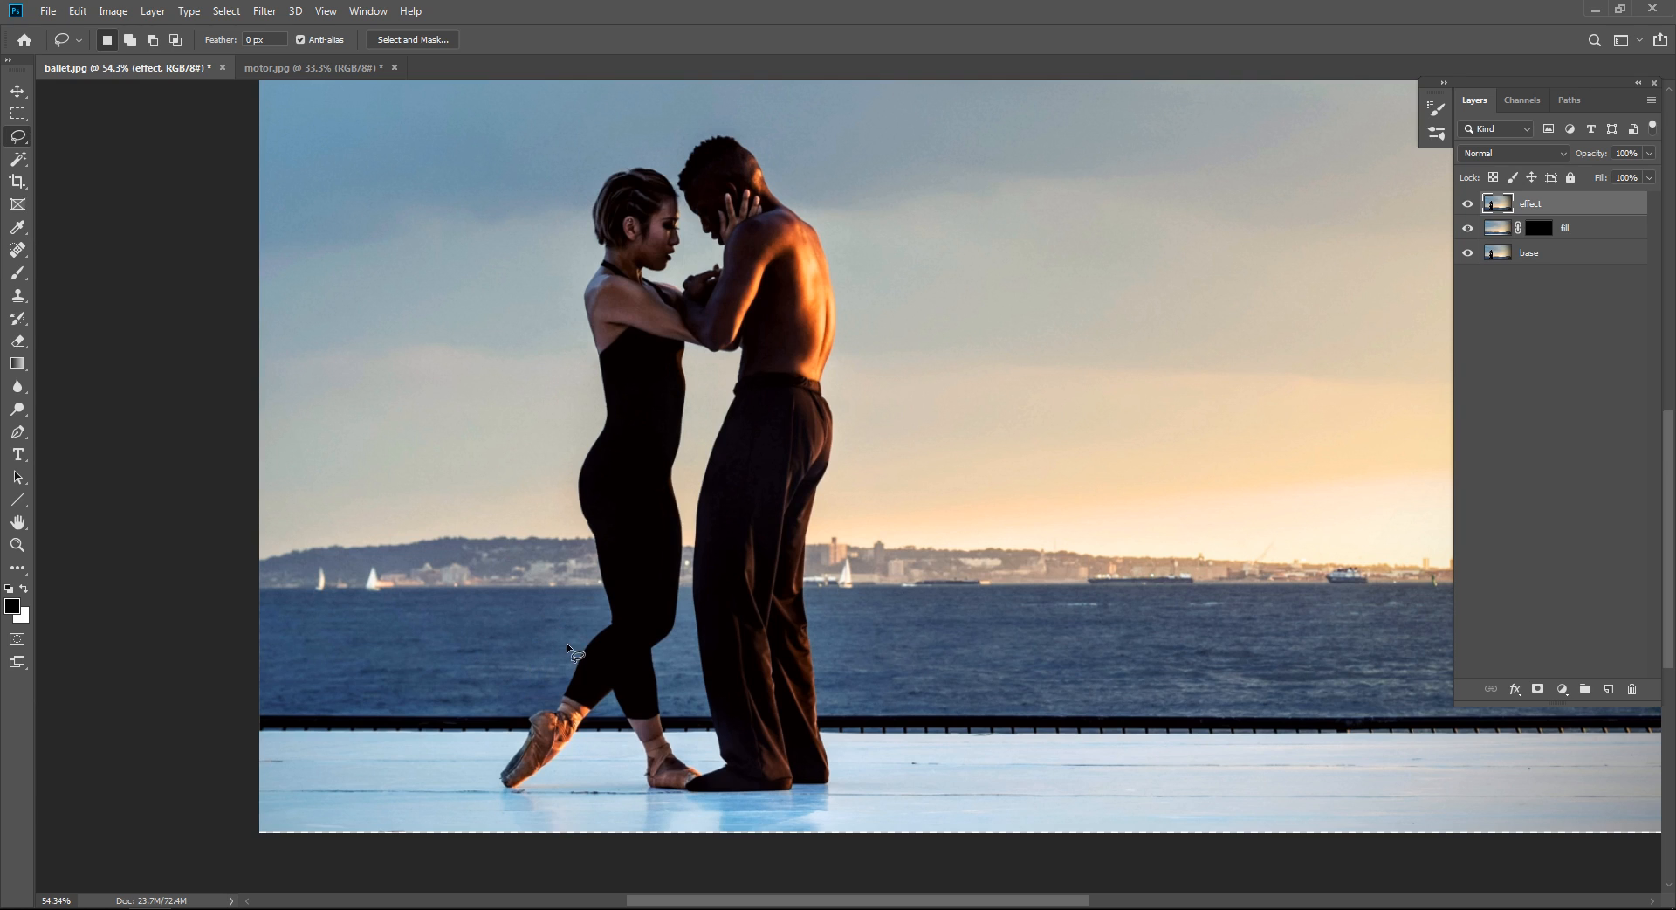
{"action": "left_click", "coordinate": [263, 12]}
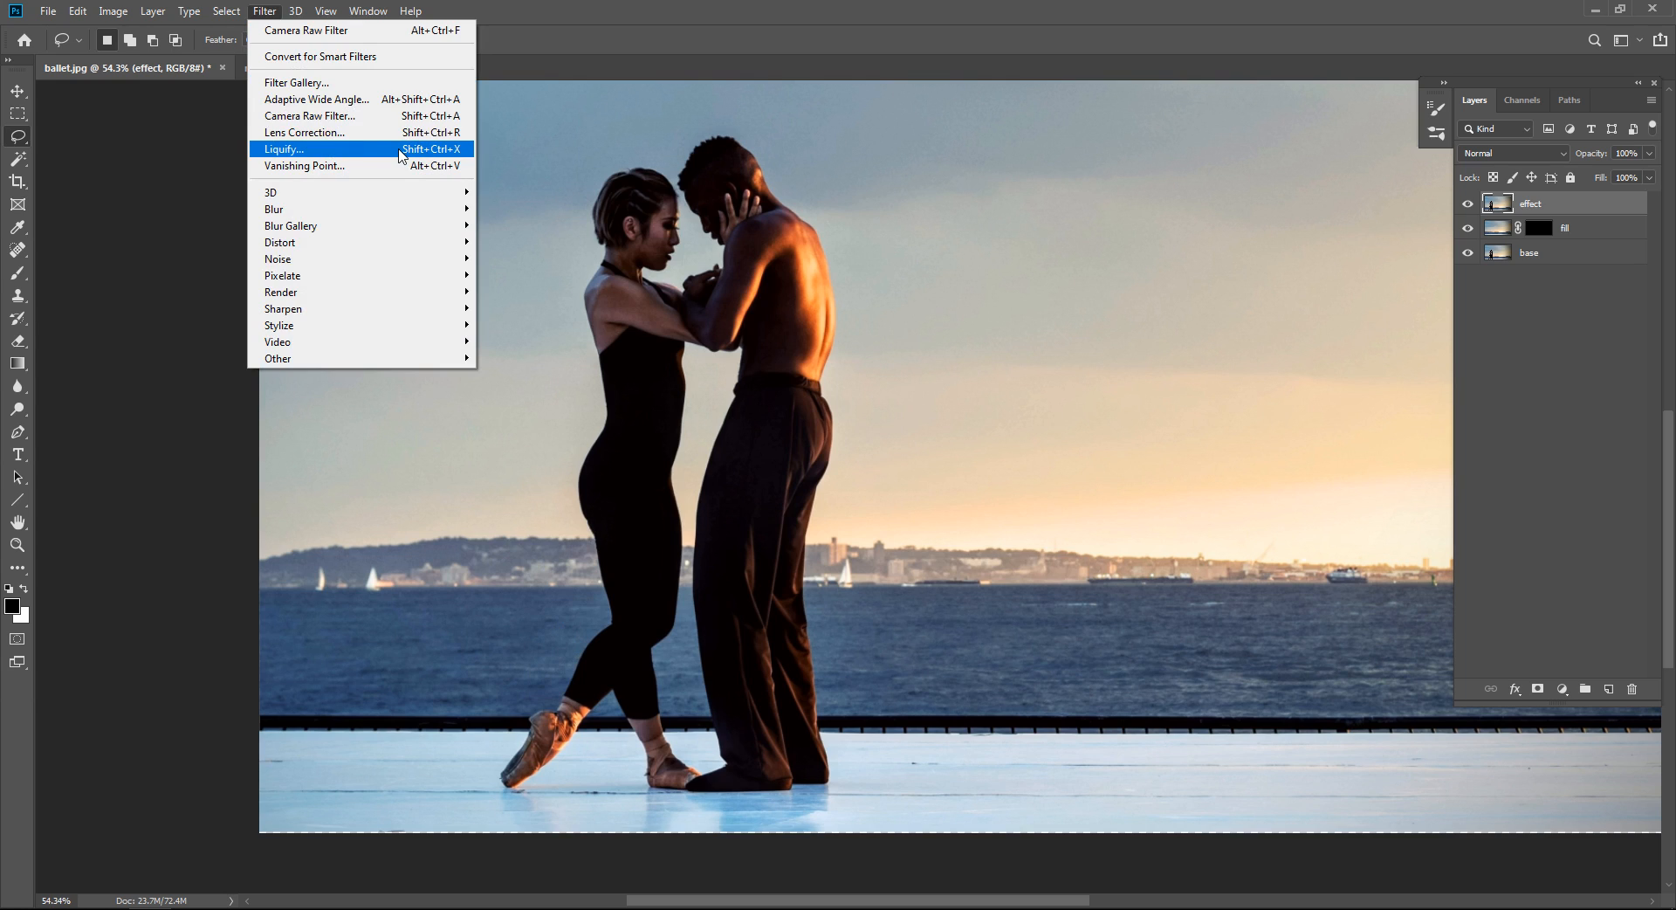
{"action": "left_click", "coordinate": [633, 299]}
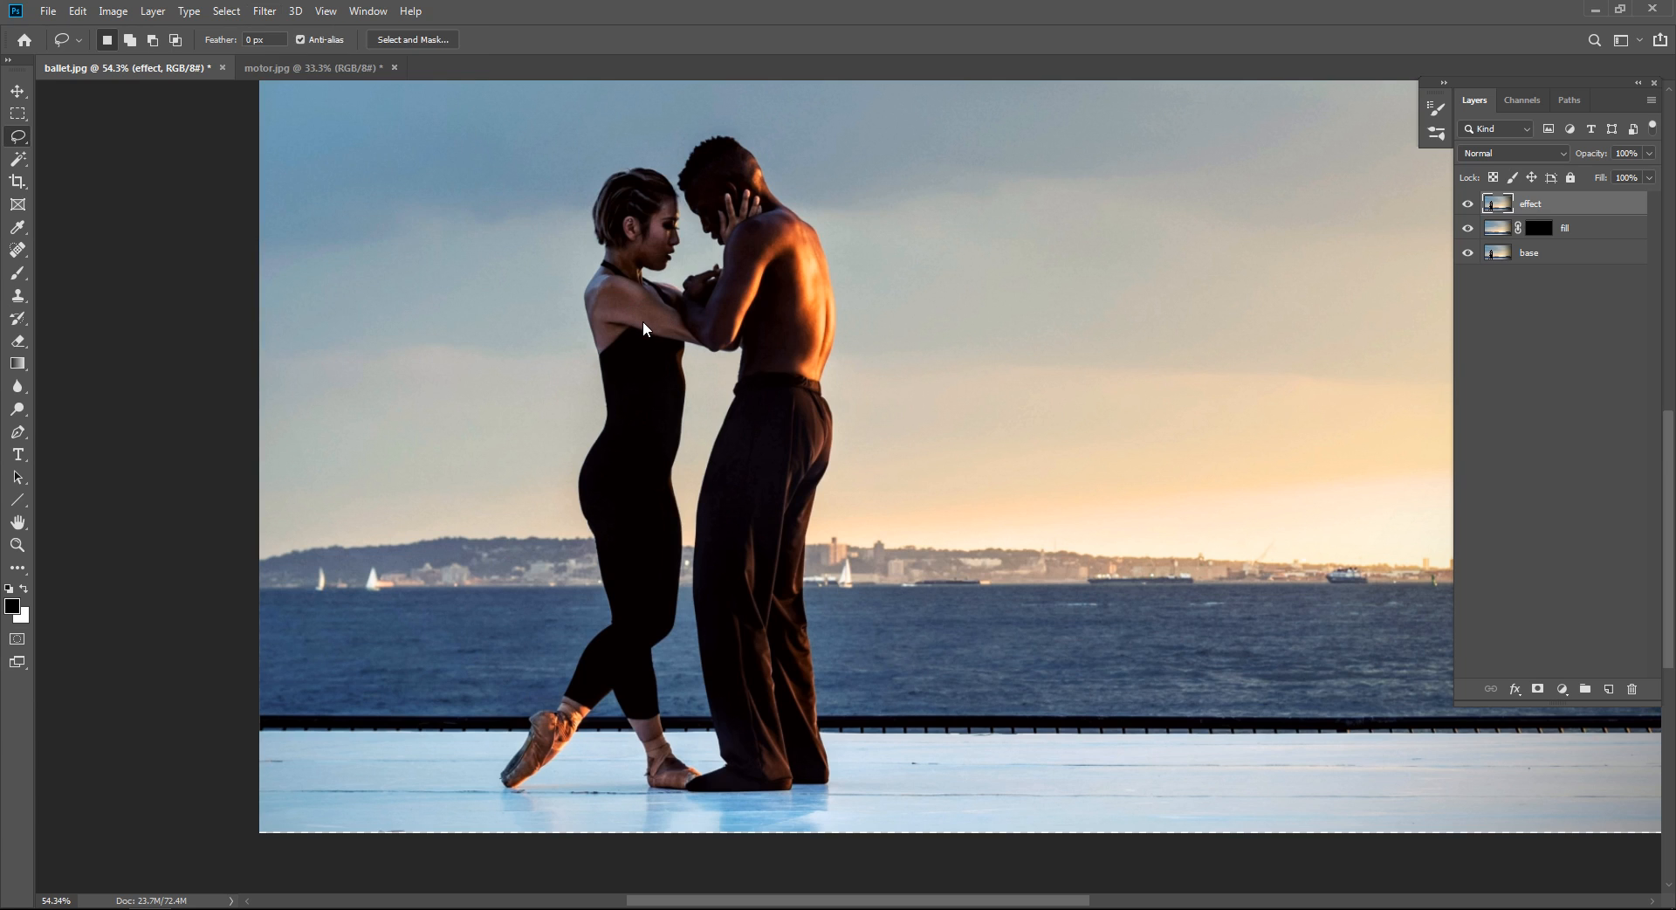
{"action": "key", "text": "ctrl+shift+x"}
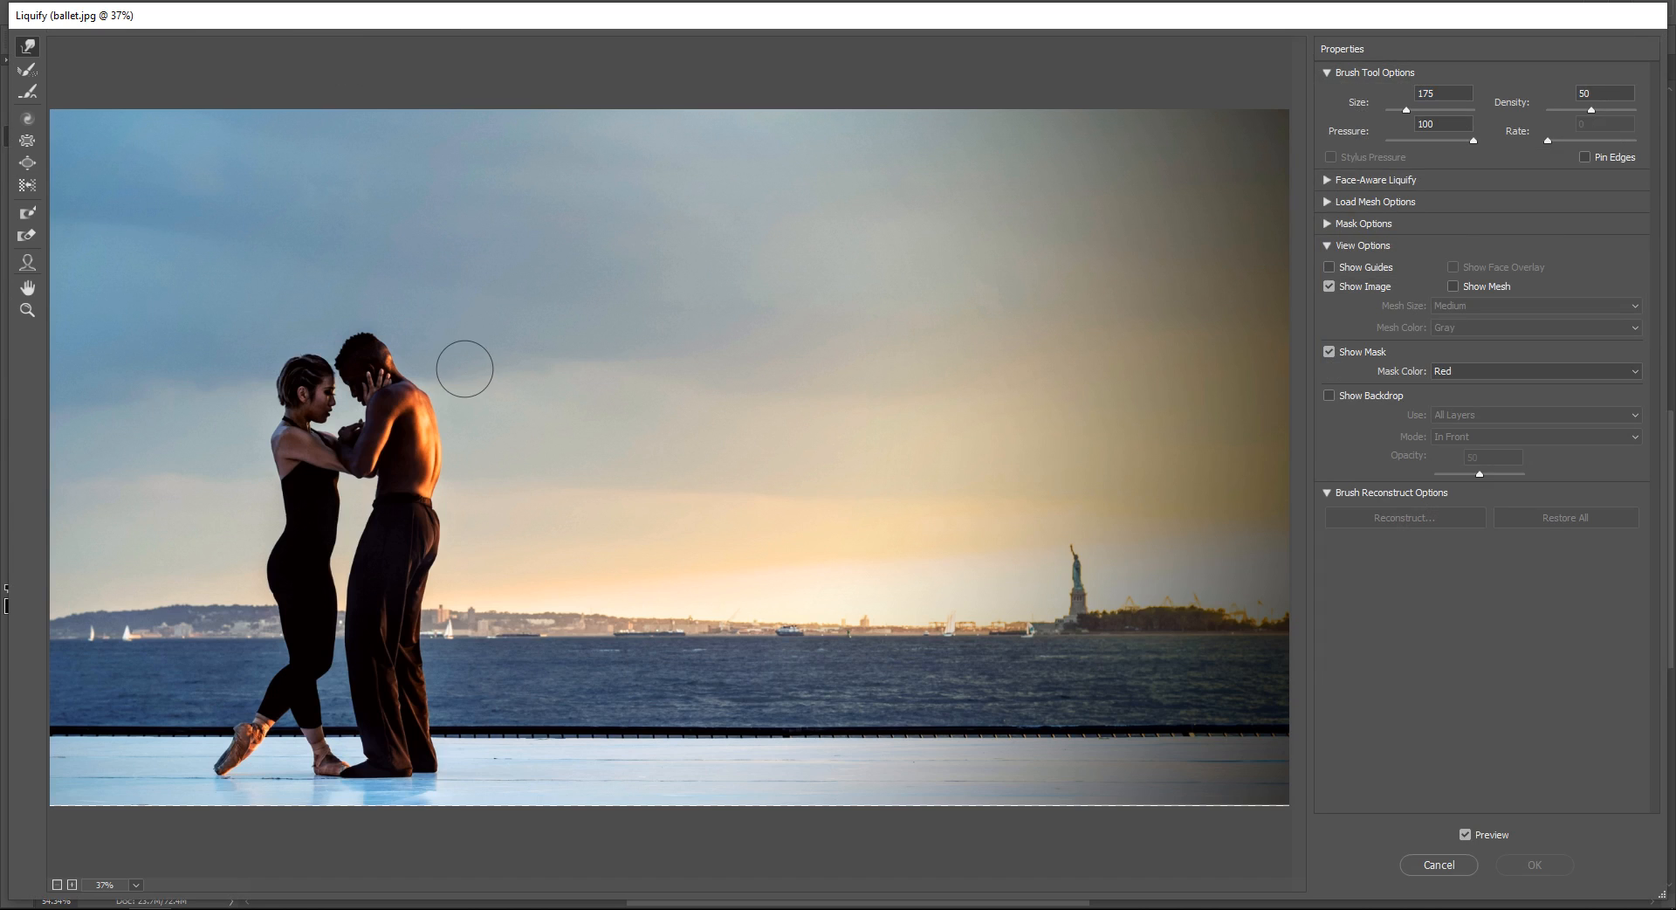
Push the back of the woman's hair outward, away from the man, with Forward Warp strokes at brush size 175.
{"action": "key", "text": "ctrl+space"}
{"action": "left_click_drag", "start_coordinate": [285, 429], "coordinate": [396, 430]}
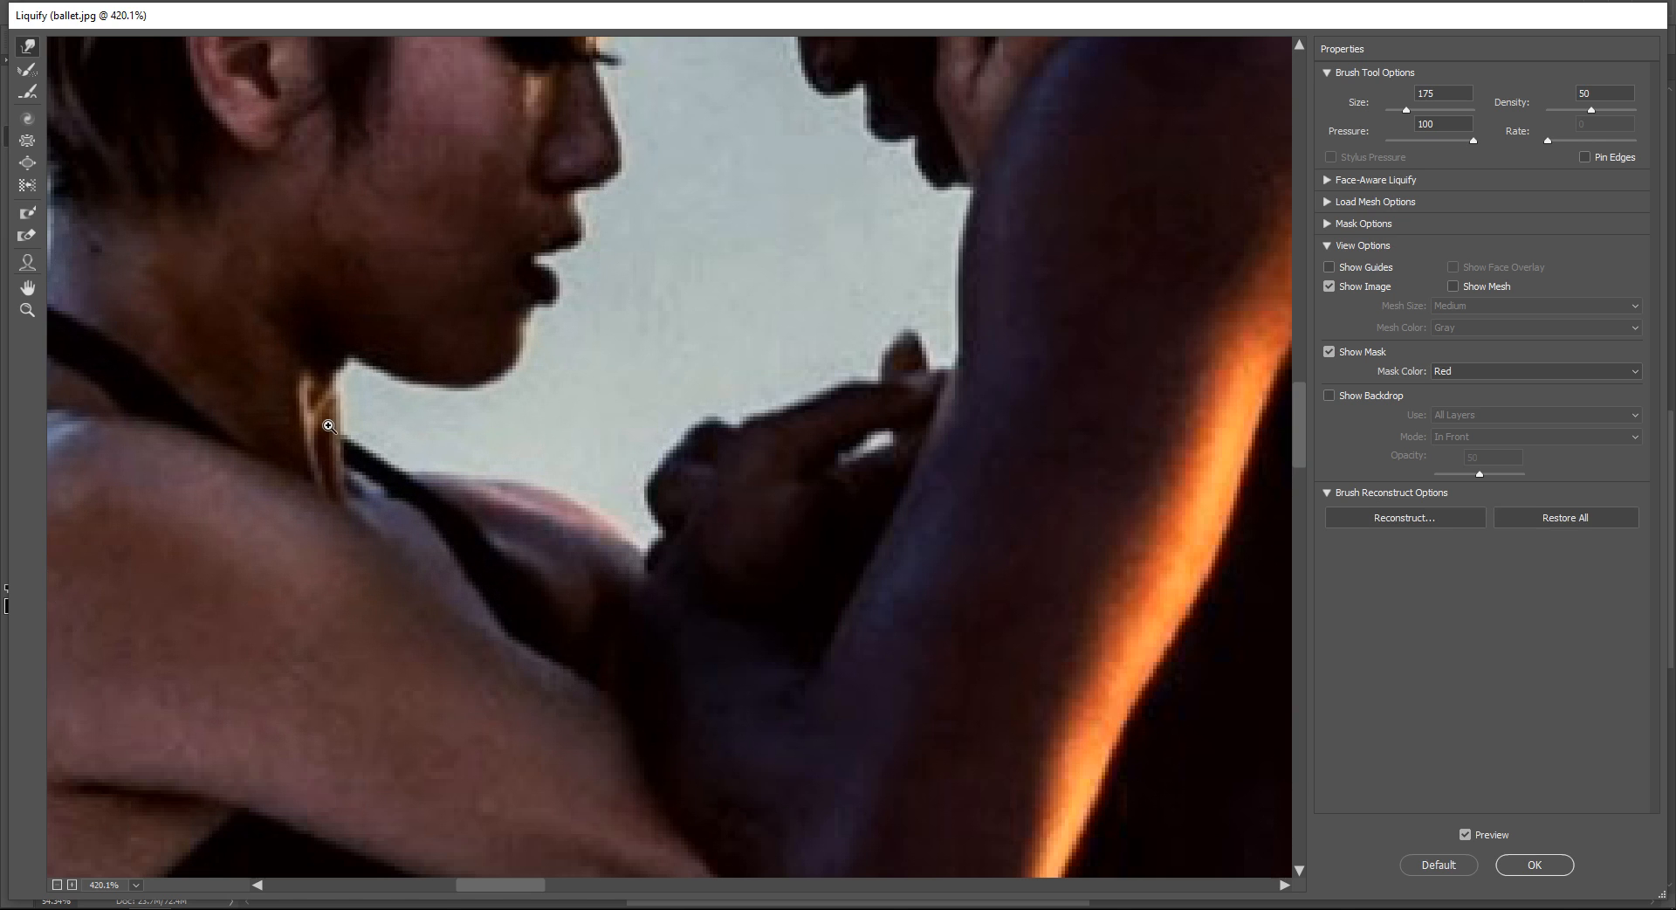
{"action": "key", "text": "ctrl+space"}
{"action": "mouse_move", "coordinate": [357, 428]}
{"action": "left_mouse_down"}
{"action": "mouse_move", "coordinate": [311, 398]}
{"action": "mouse_move", "coordinate": [493, 395]}
{"action": "left_mouse_up"}
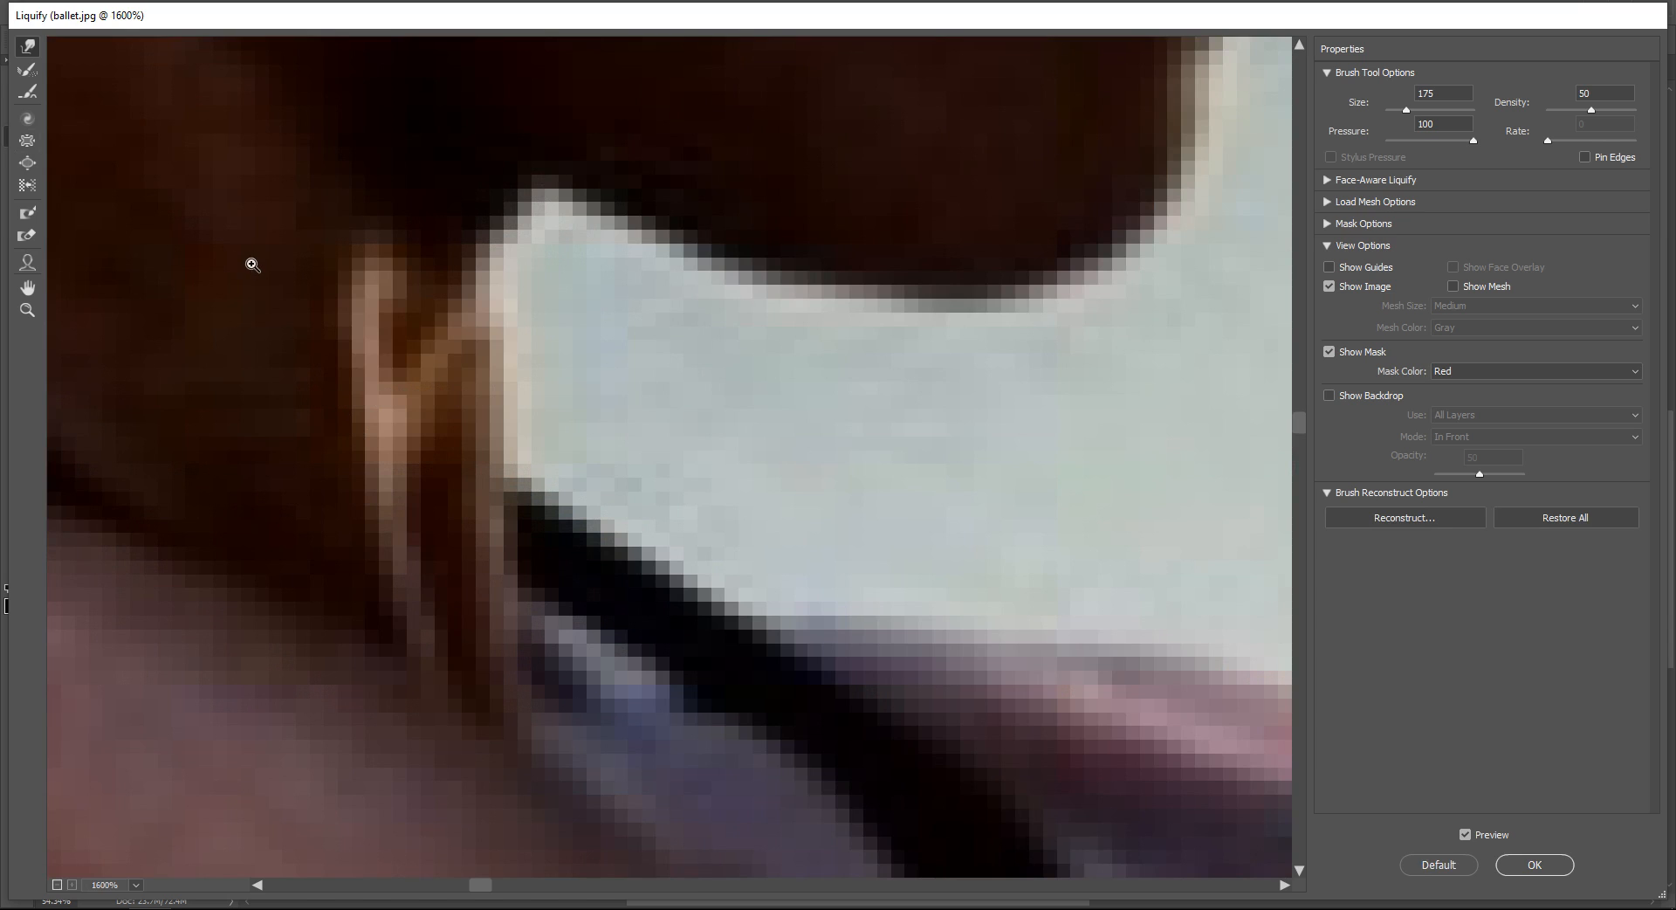
{"action": "key", "text": "ctrl+minus"}
{"action": "key", "text": "ctrl+minus"}
{"action": "key", "text": "ctrl+minus"}
{"action": "key", "text": "ctrl+minus"}
{"action": "key", "text": "ctrl+minus"}
{"action": "key", "text": "ctrl+minus"}
{"action": "key", "text": "ctrl+minus"}
{"action": "key", "text": "ctrl+minus"}
{"action": "key", "text": "ctrl+minus"}
{"action": "key", "text": "ctrl+minus"}
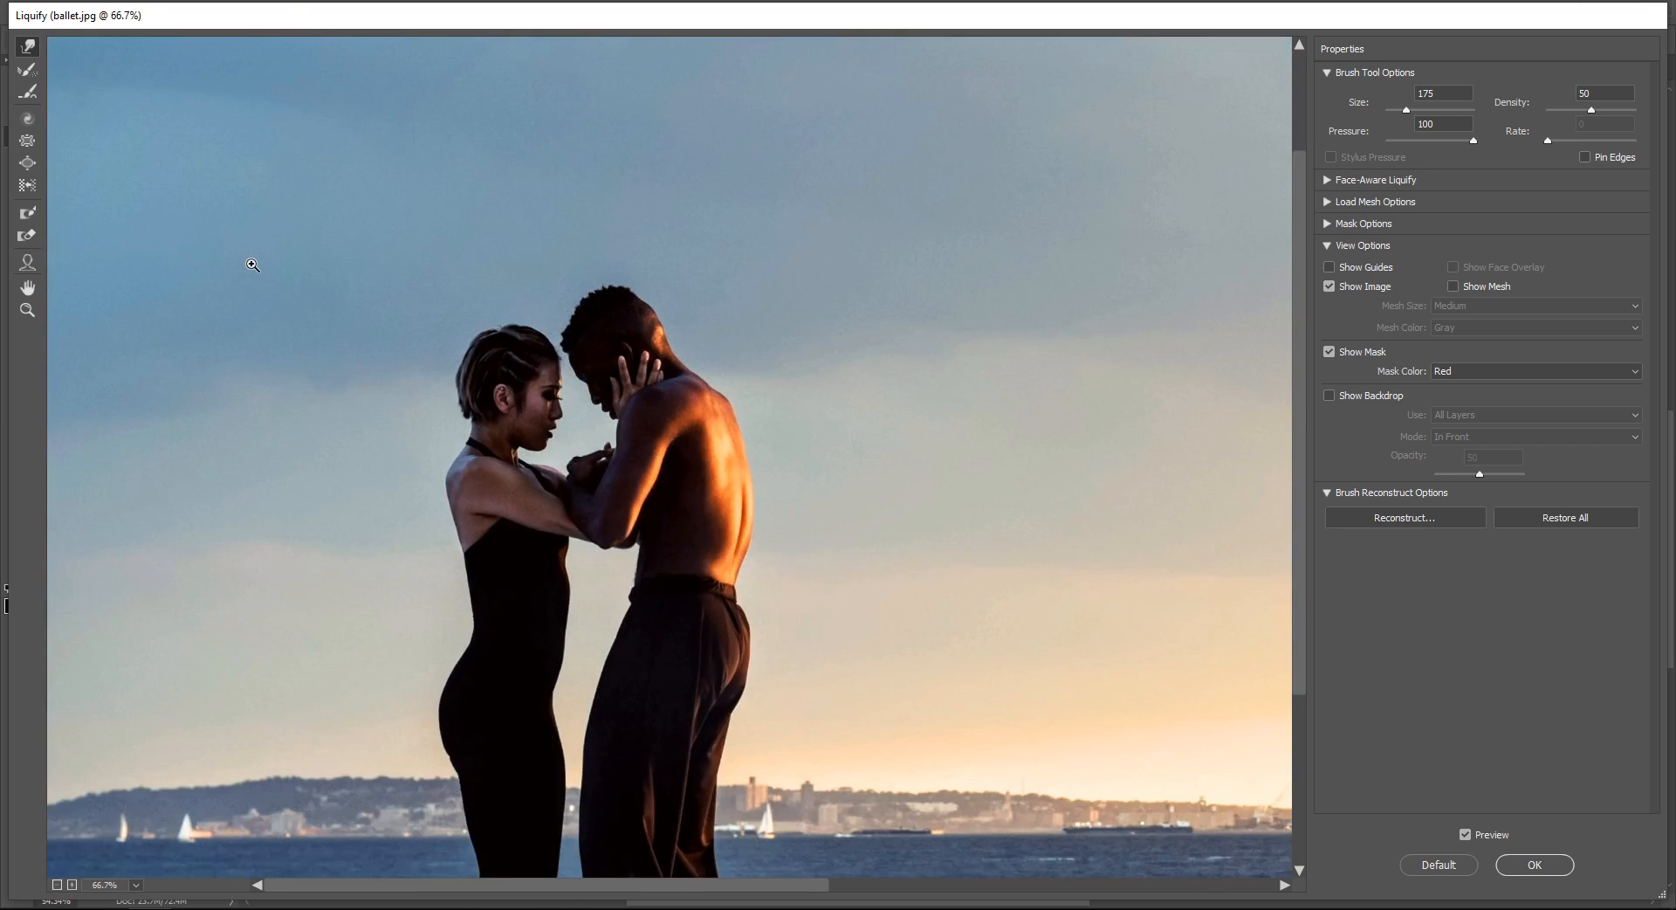
{"action": "key", "text": "ctrl+minus"}
{"action": "left_click_drag", "start_coordinate": [486, 428], "coordinate": [486, 323]}
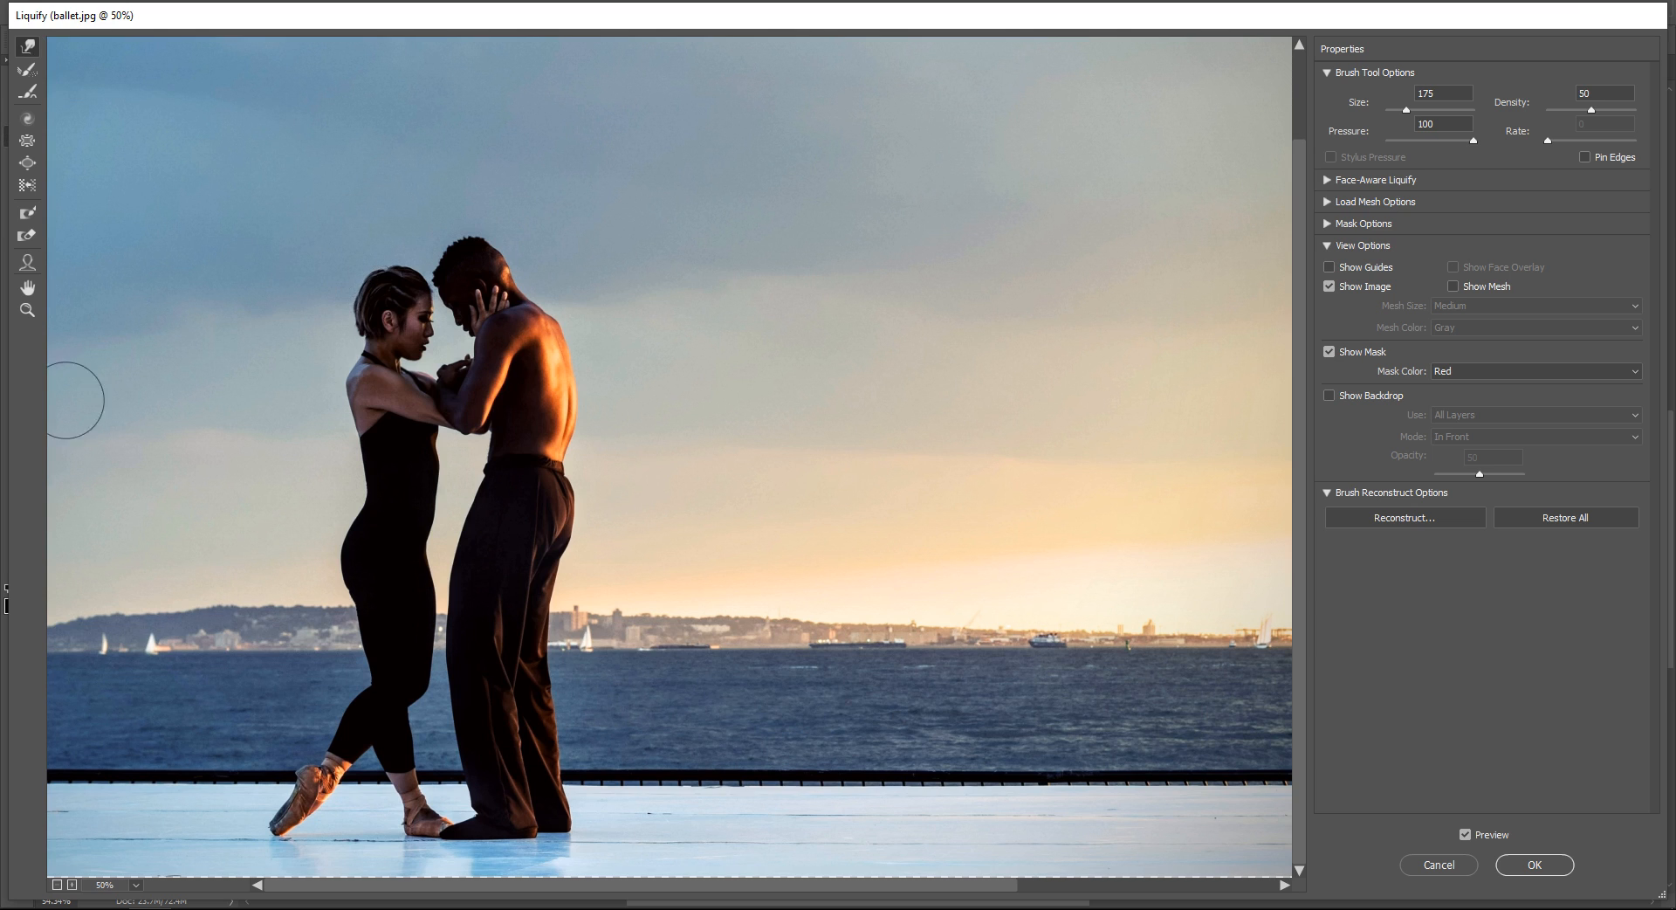
{"action": "mouse_move", "coordinate": [389, 292]}
{"action": "left_mouse_down"}
{"action": "mouse_move", "coordinate": [289, 295]}
{"action": "mouse_move", "coordinate": [288, 273]}
{"action": "left_mouse_up"}
{"action": "left_click_drag", "start_coordinate": [393, 264], "coordinate": [280, 254]}
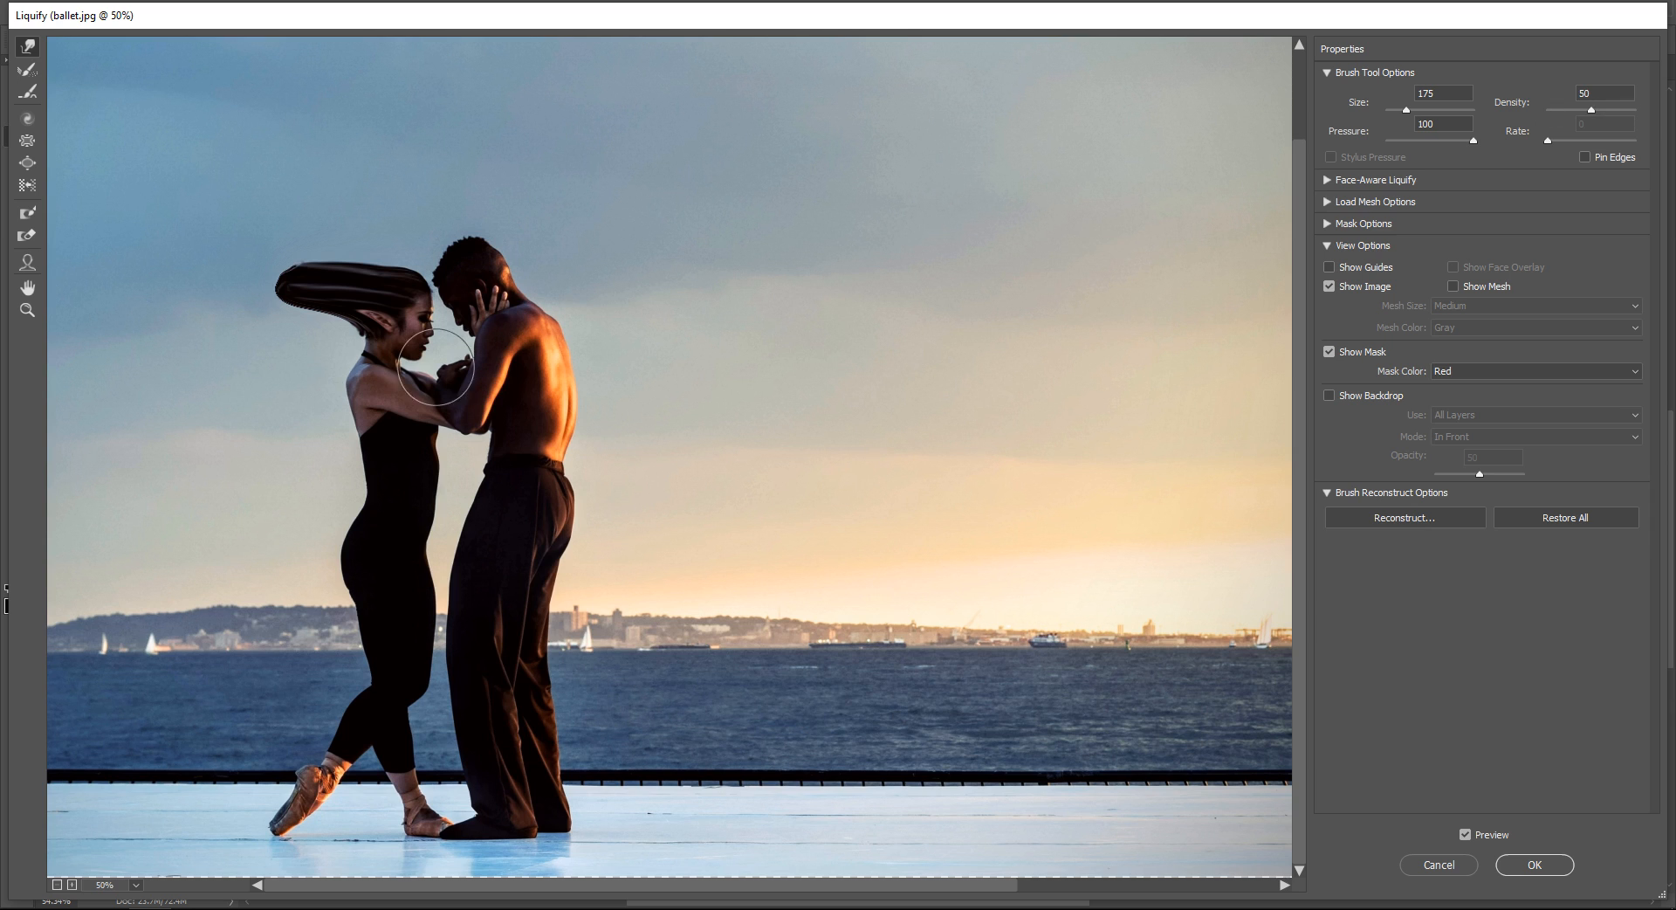
Try warping the man's back at brush densities of 100 and 0, undoing the strokes and restoring the density to 50.
{"action": "left_click_drag", "start_coordinate": [572, 361], "coordinate": [652, 365]}
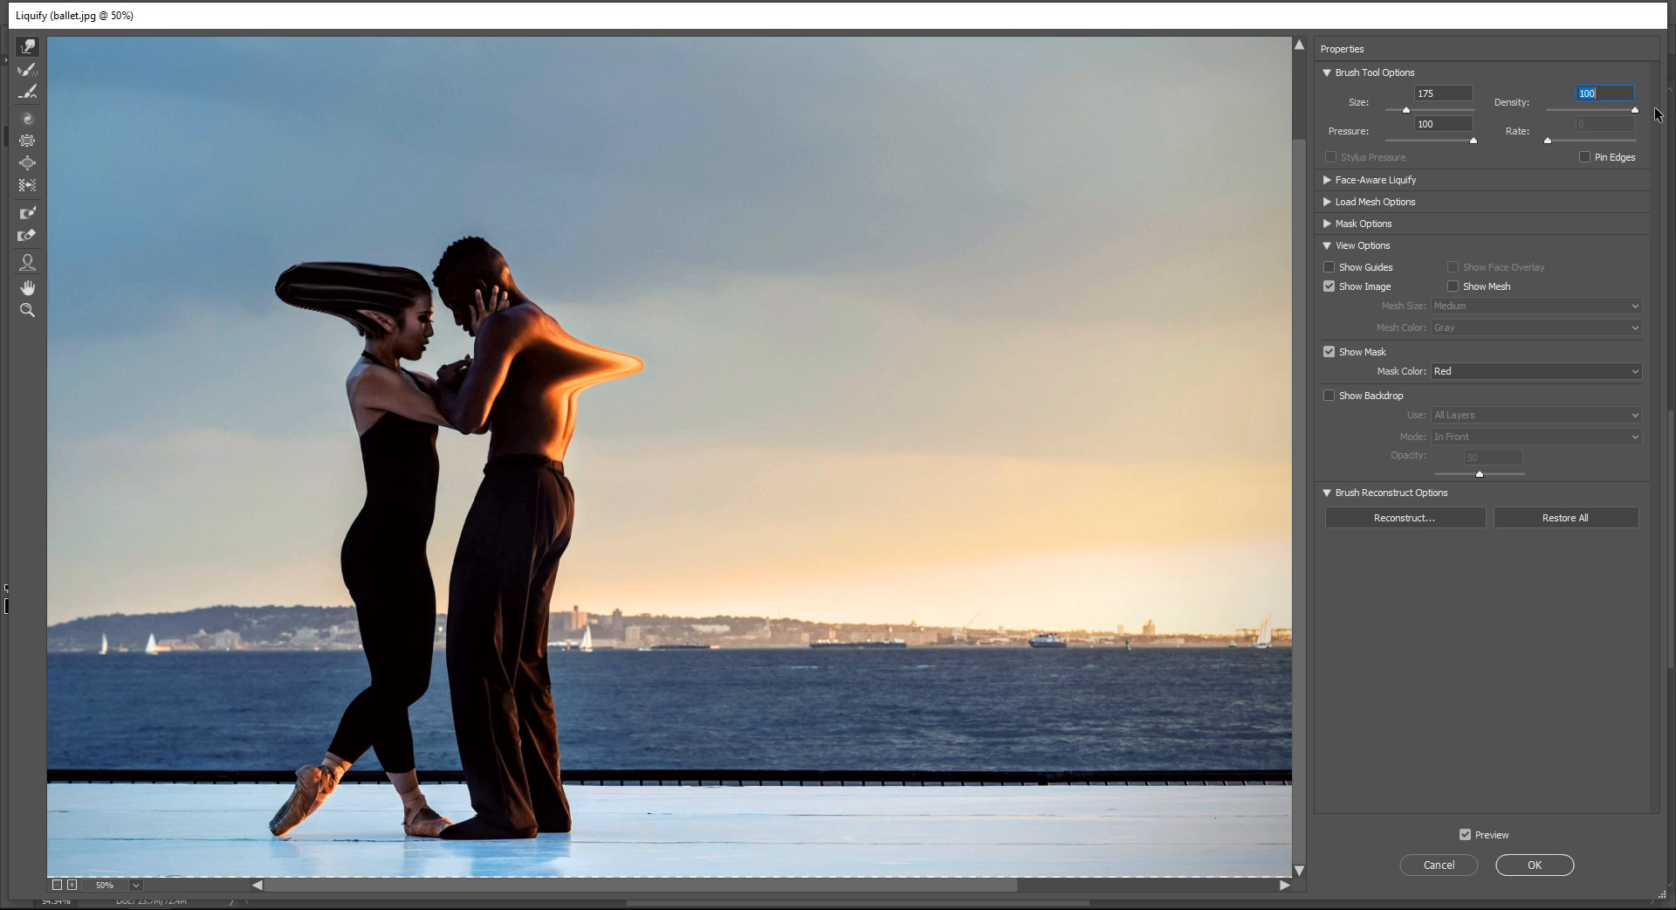
{"action": "left_click_drag", "start_coordinate": [563, 434], "coordinate": [655, 437]}
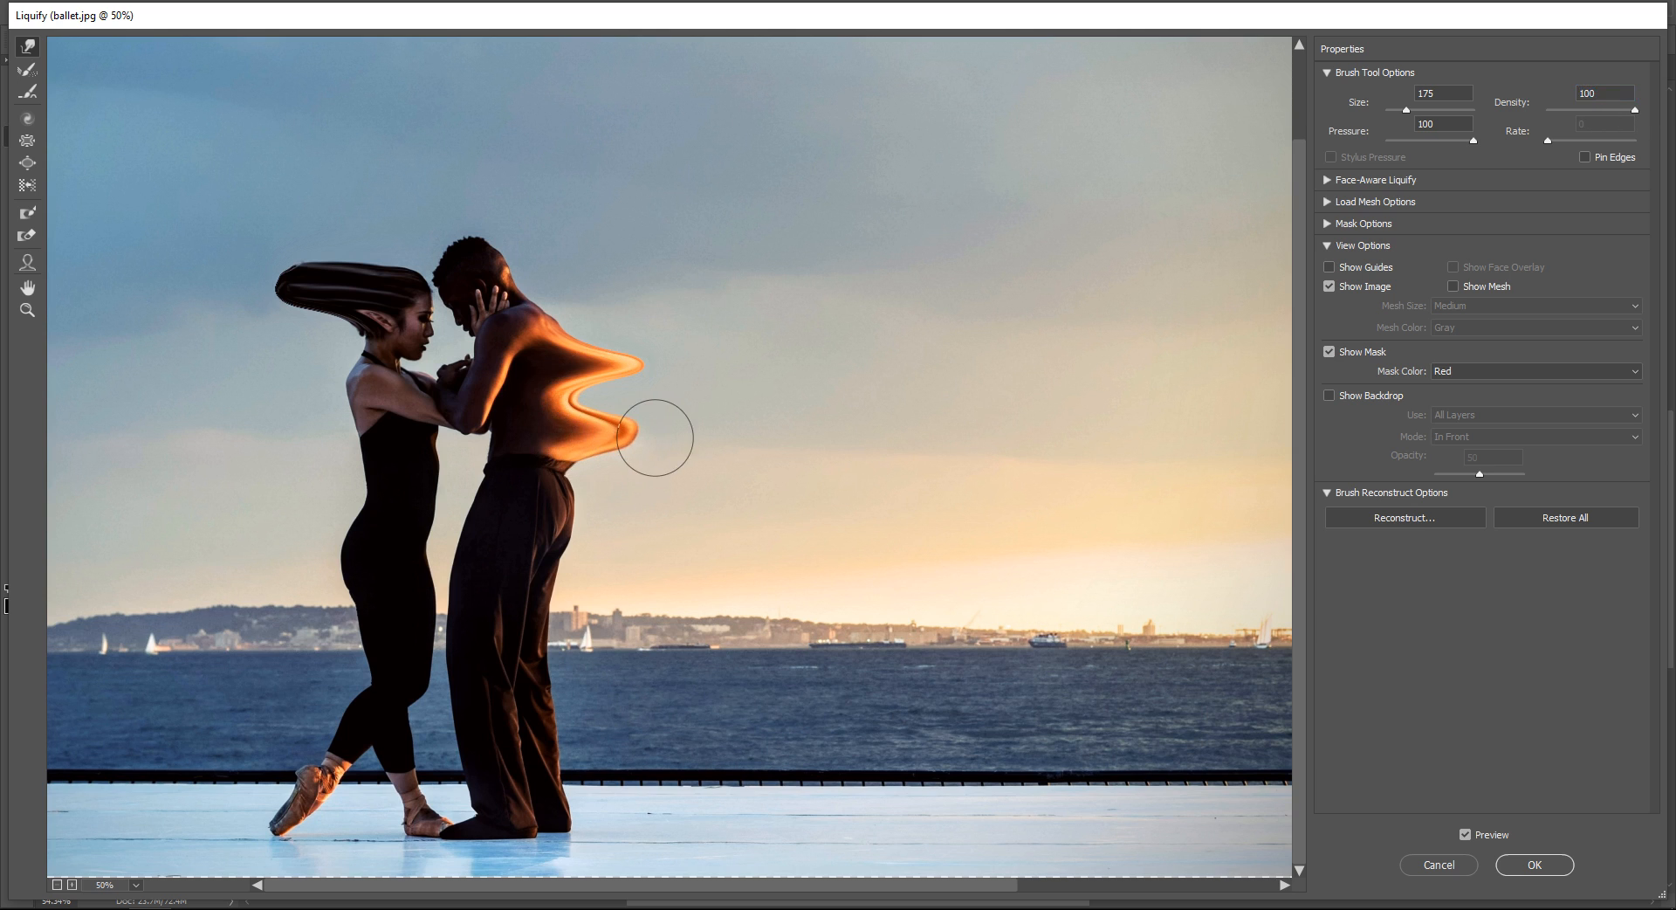
{"action": "key", "text": "ctrl+alt+z"}
{"action": "left_click_drag", "start_coordinate": [1576, 112], "coordinate": [1545, 116]}
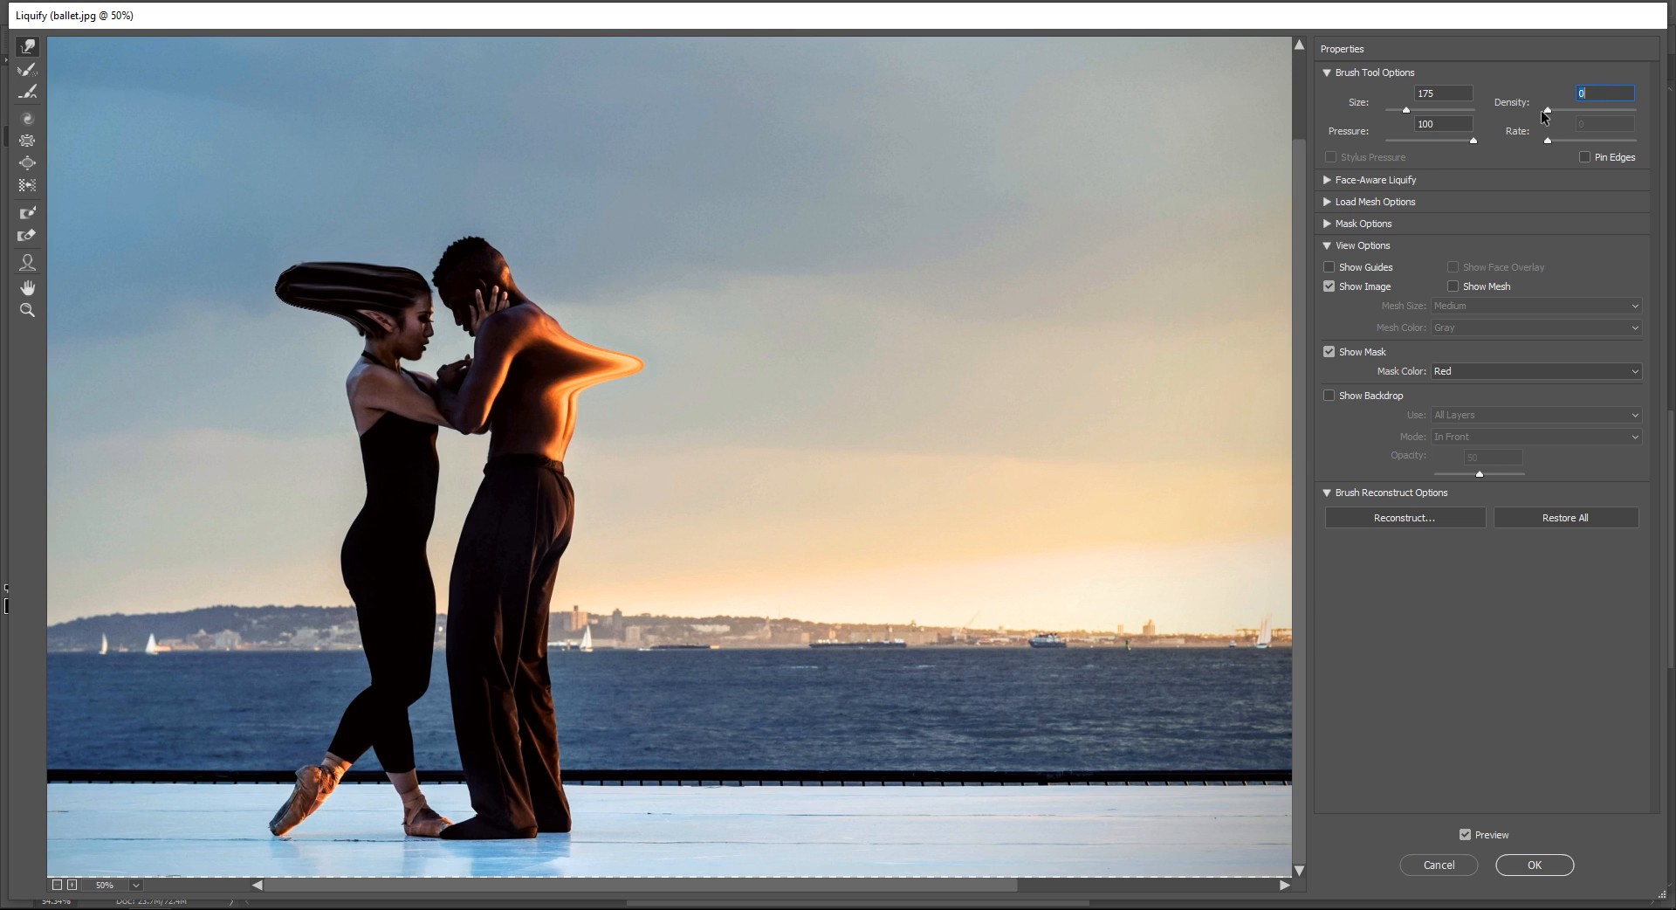
{"action": "left_click_drag", "start_coordinate": [573, 420], "coordinate": [623, 425]}
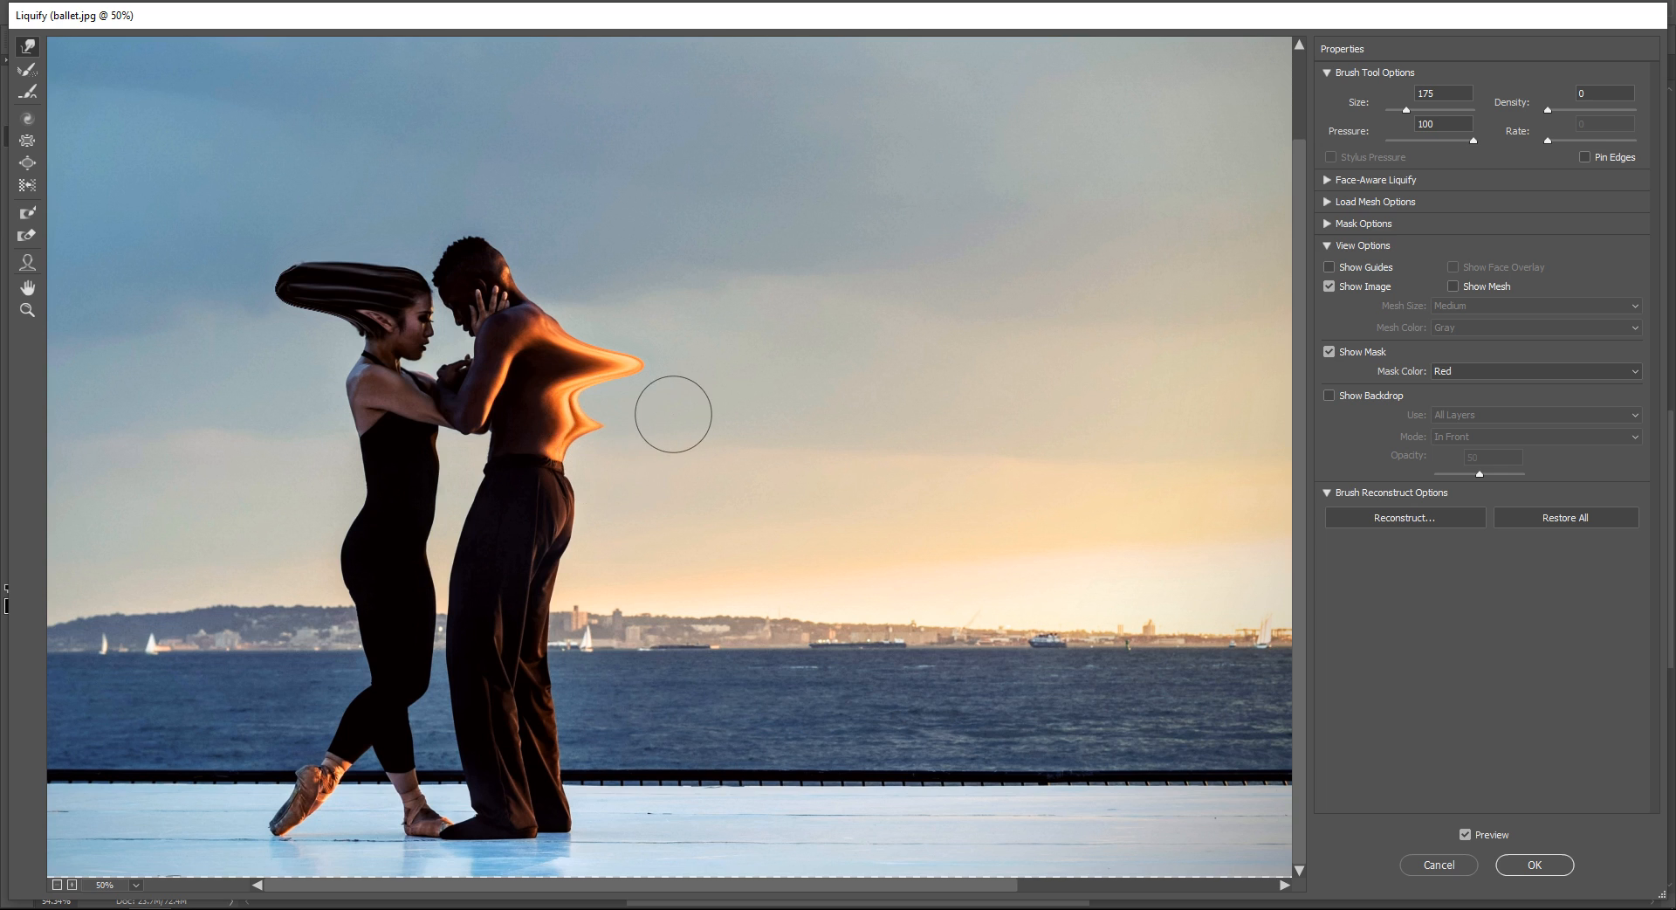
{"action": "key", "text": "ctrl+alt+z"}
{"action": "key", "text": "ctrl+alt+z"}
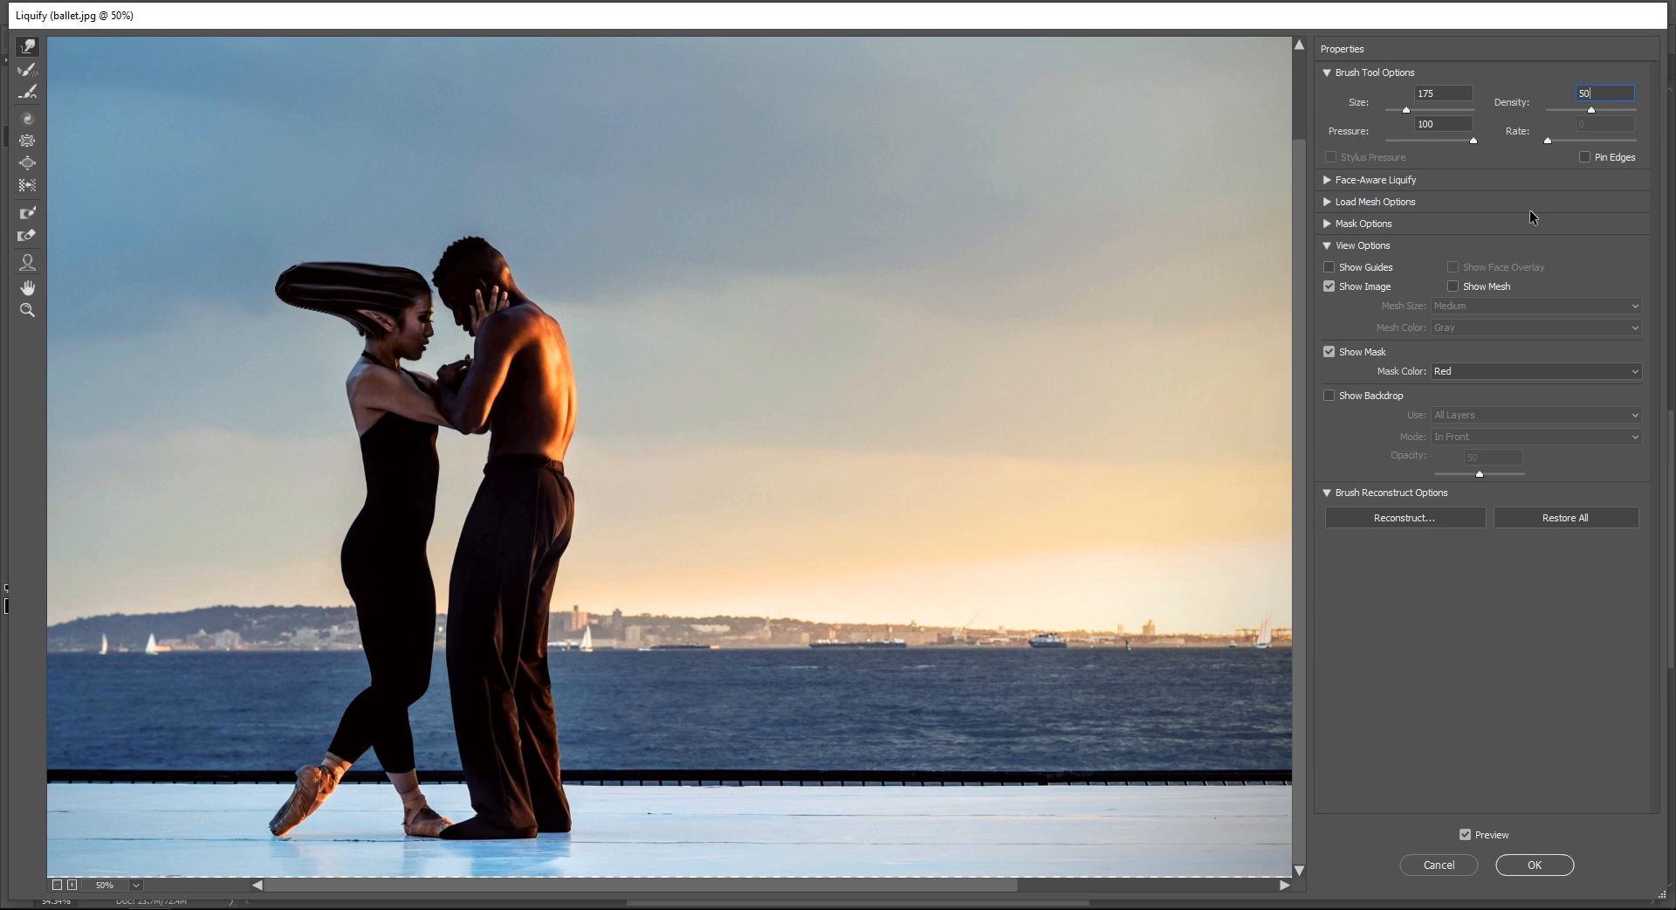
Stretch the woman's hair, neck, shoulder and upper back further away from the man with Forward Warp strokes.
{"action": "mouse_move", "coordinate": [369, 323]}
{"action": "left_mouse_down"}
{"action": "mouse_move", "coordinate": [307, 328]}
{"action": "mouse_move", "coordinate": [282, 328]}
{"action": "mouse_move", "coordinate": [348, 313]}
{"action": "mouse_move", "coordinate": [222, 317]}
{"action": "left_mouse_up"}
{"action": "left_click_drag", "start_coordinate": [336, 282], "coordinate": [227, 282]}
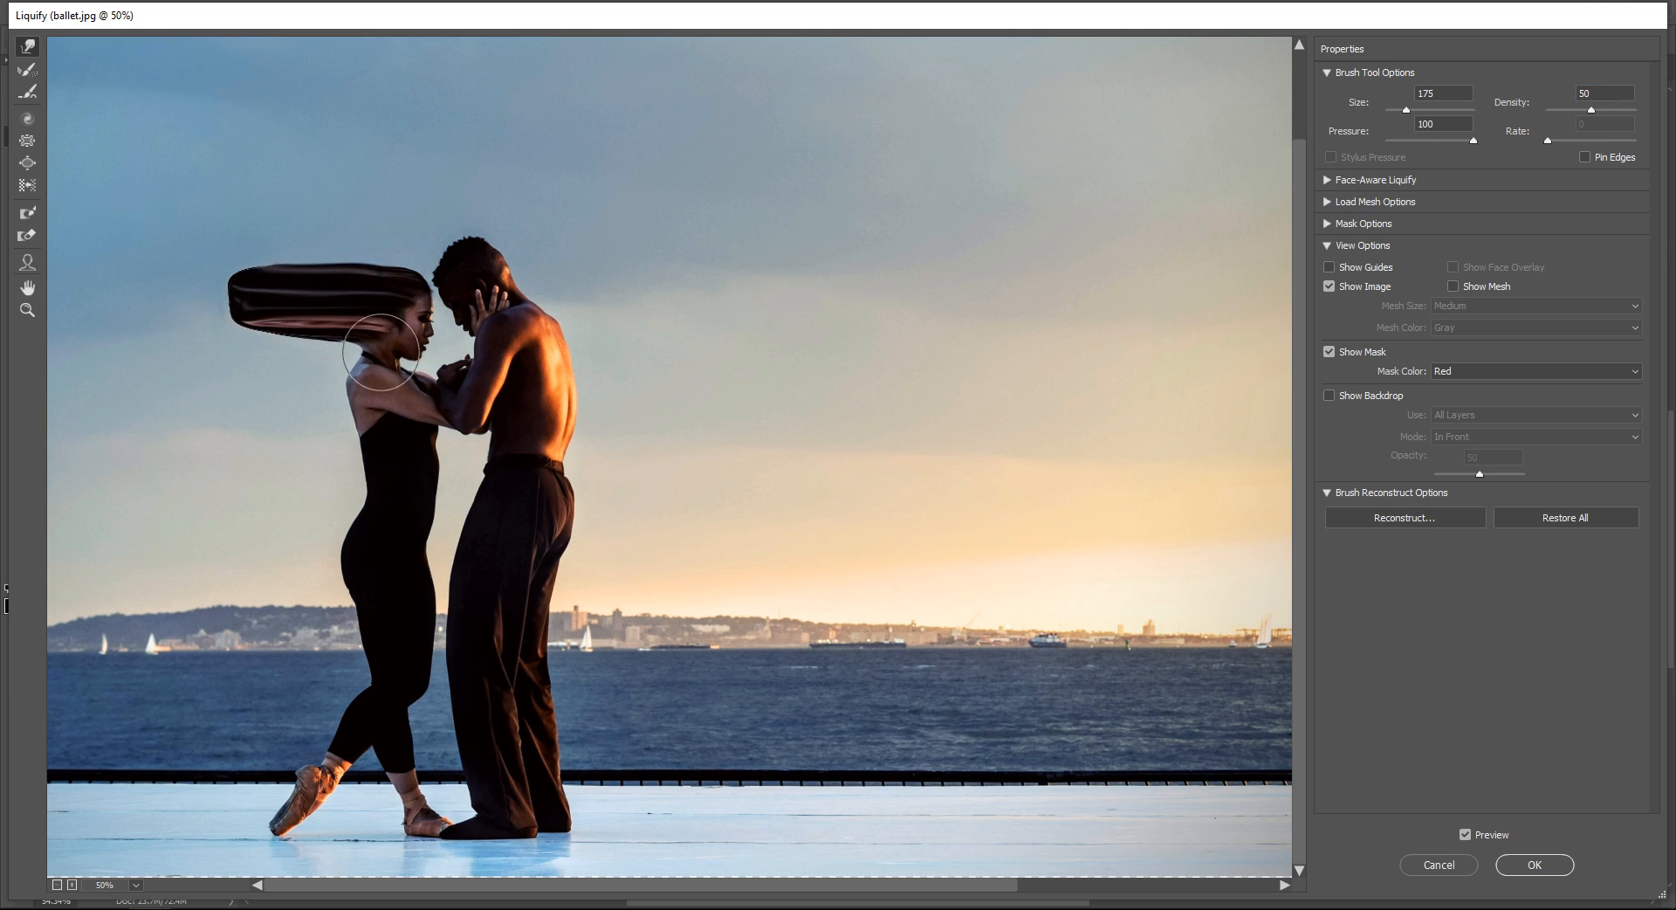
{"action": "mouse_move", "coordinate": [380, 352]}
{"action": "left_mouse_down"}
{"action": "mouse_move", "coordinate": [216, 357]}
{"action": "mouse_move", "coordinate": [338, 332]}
{"action": "mouse_move", "coordinate": [214, 339]}
{"action": "mouse_move", "coordinate": [348, 348]}
{"action": "mouse_move", "coordinate": [237, 355]}
{"action": "mouse_move", "coordinate": [341, 368]}
{"action": "mouse_move", "coordinate": [230, 373]}
{"action": "left_mouse_up"}
{"action": "mouse_move", "coordinate": [341, 398]}
{"action": "left_mouse_down"}
{"action": "mouse_move", "coordinate": [205, 399]}
{"action": "mouse_move", "coordinate": [372, 402]}
{"action": "mouse_move", "coordinate": [215, 419]}
{"action": "mouse_move", "coordinate": [302, 397]}
{"action": "mouse_move", "coordinate": [210, 399]}
{"action": "left_mouse_up"}
{"action": "left_click_drag", "start_coordinate": [349, 467], "coordinate": [270, 470]}
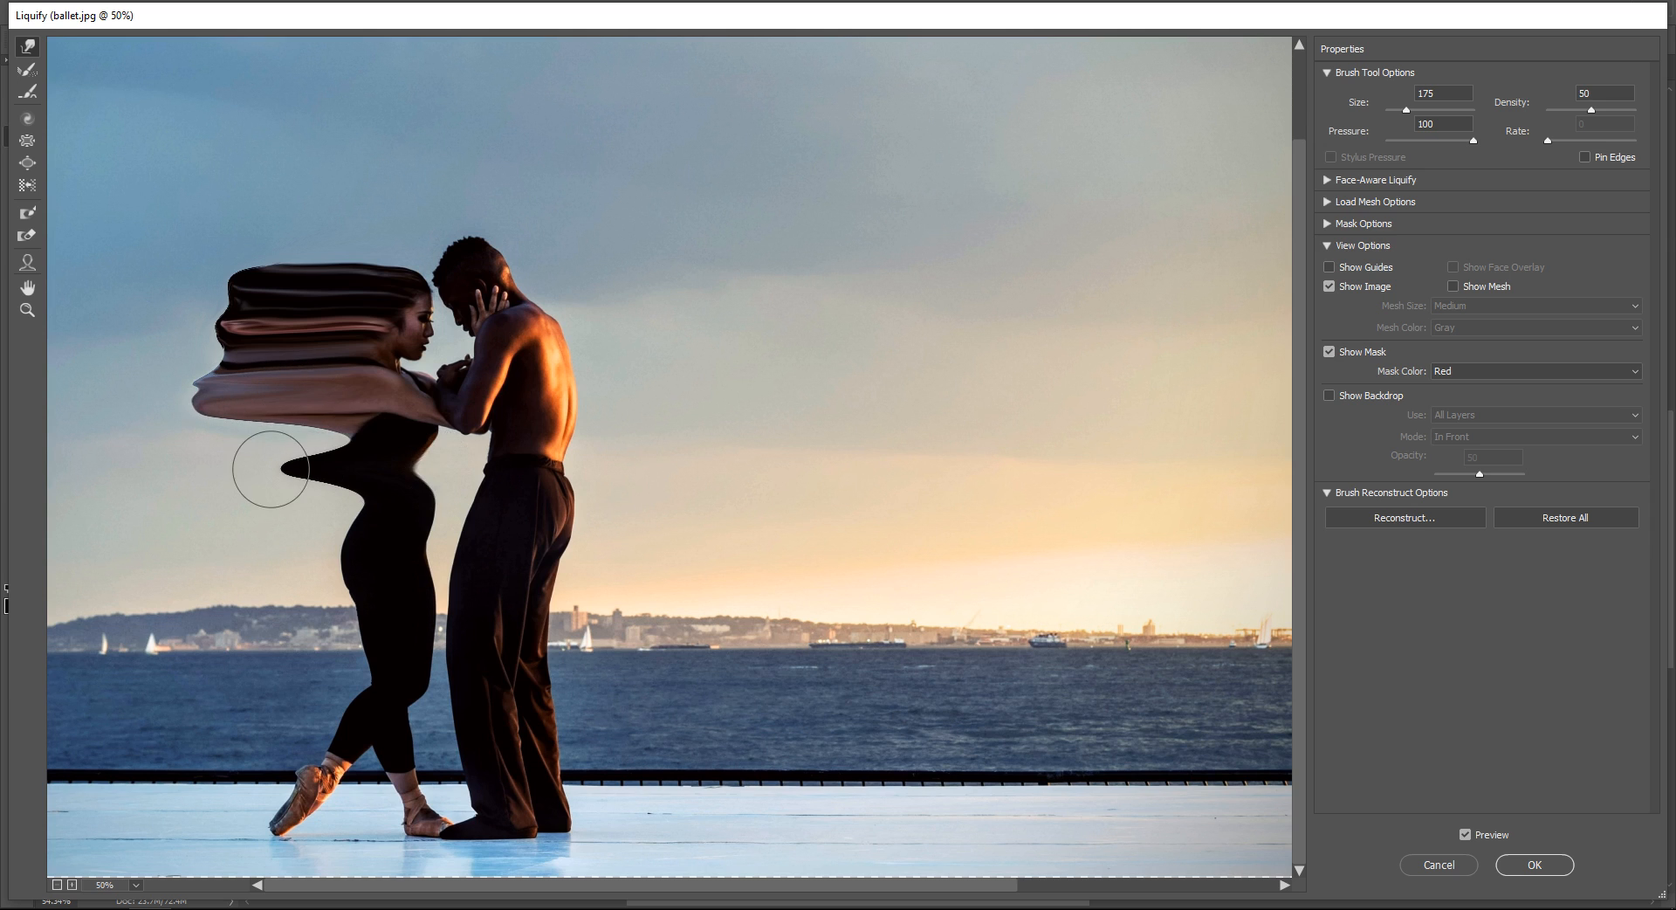
{"action": "key", "text": "ctrl+z"}
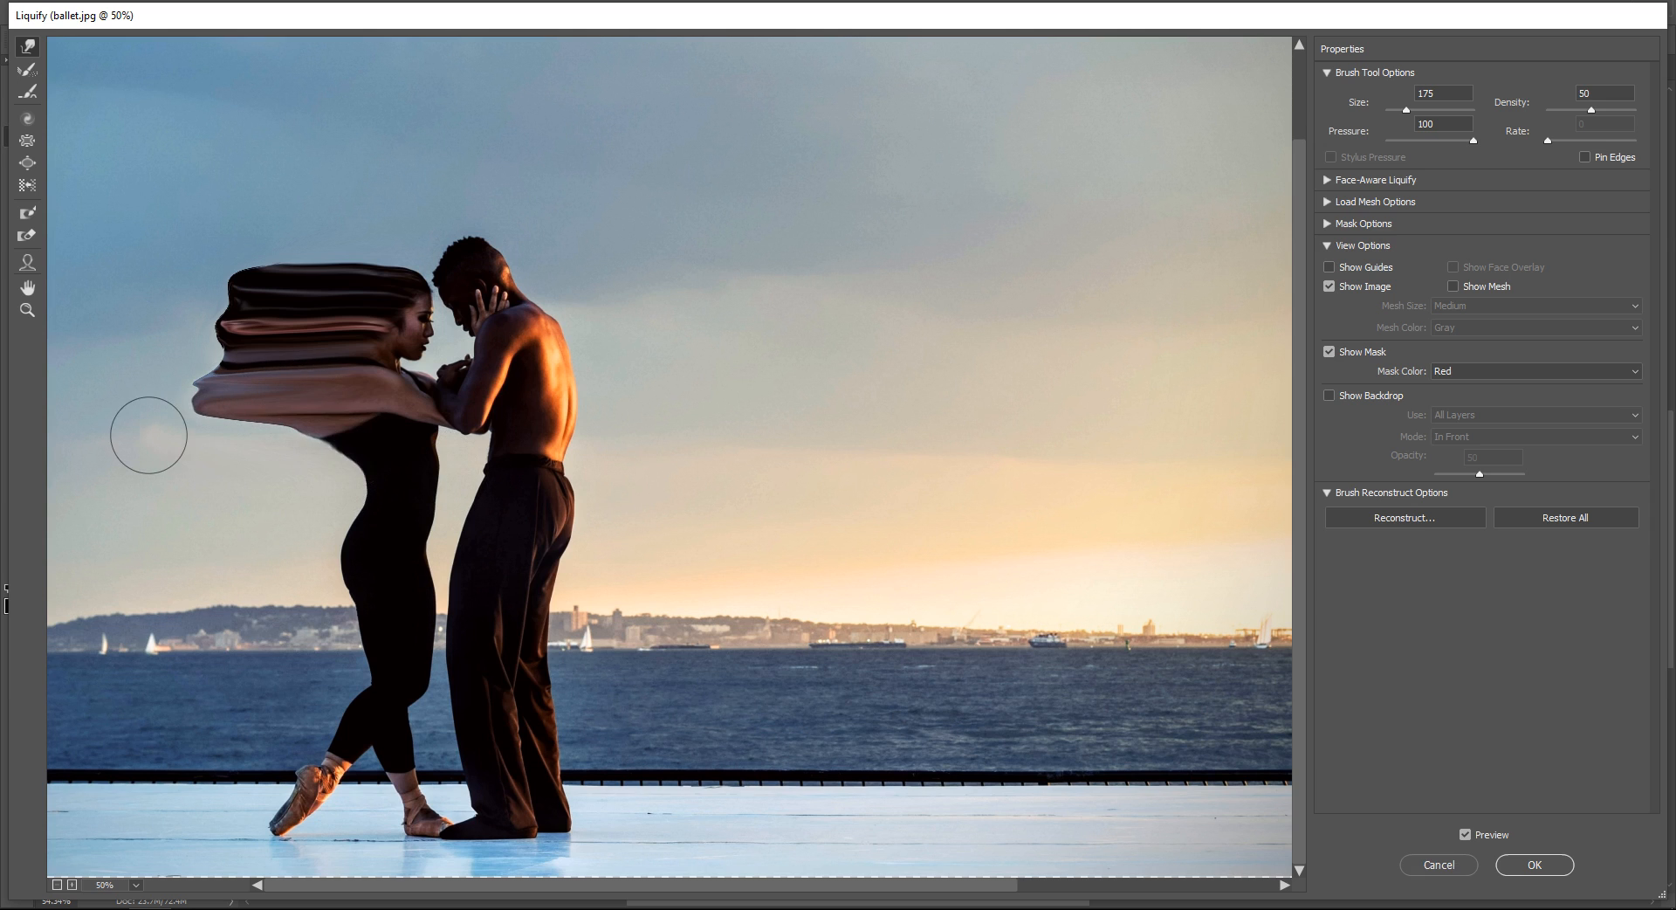
{"action": "mouse_move", "coordinate": [335, 442]}
{"action": "left_mouse_down"}
{"action": "mouse_move", "coordinate": [172, 439]}
{"action": "mouse_move", "coordinate": [262, 435]}
{"action": "mouse_move", "coordinate": [185, 423]}
{"action": "mouse_move", "coordinate": [353, 460]}
{"action": "mouse_move", "coordinate": [212, 465]}
{"action": "mouse_move", "coordinate": [335, 463]}
{"action": "mouse_move", "coordinate": [170, 451]}
{"action": "left_mouse_up"}
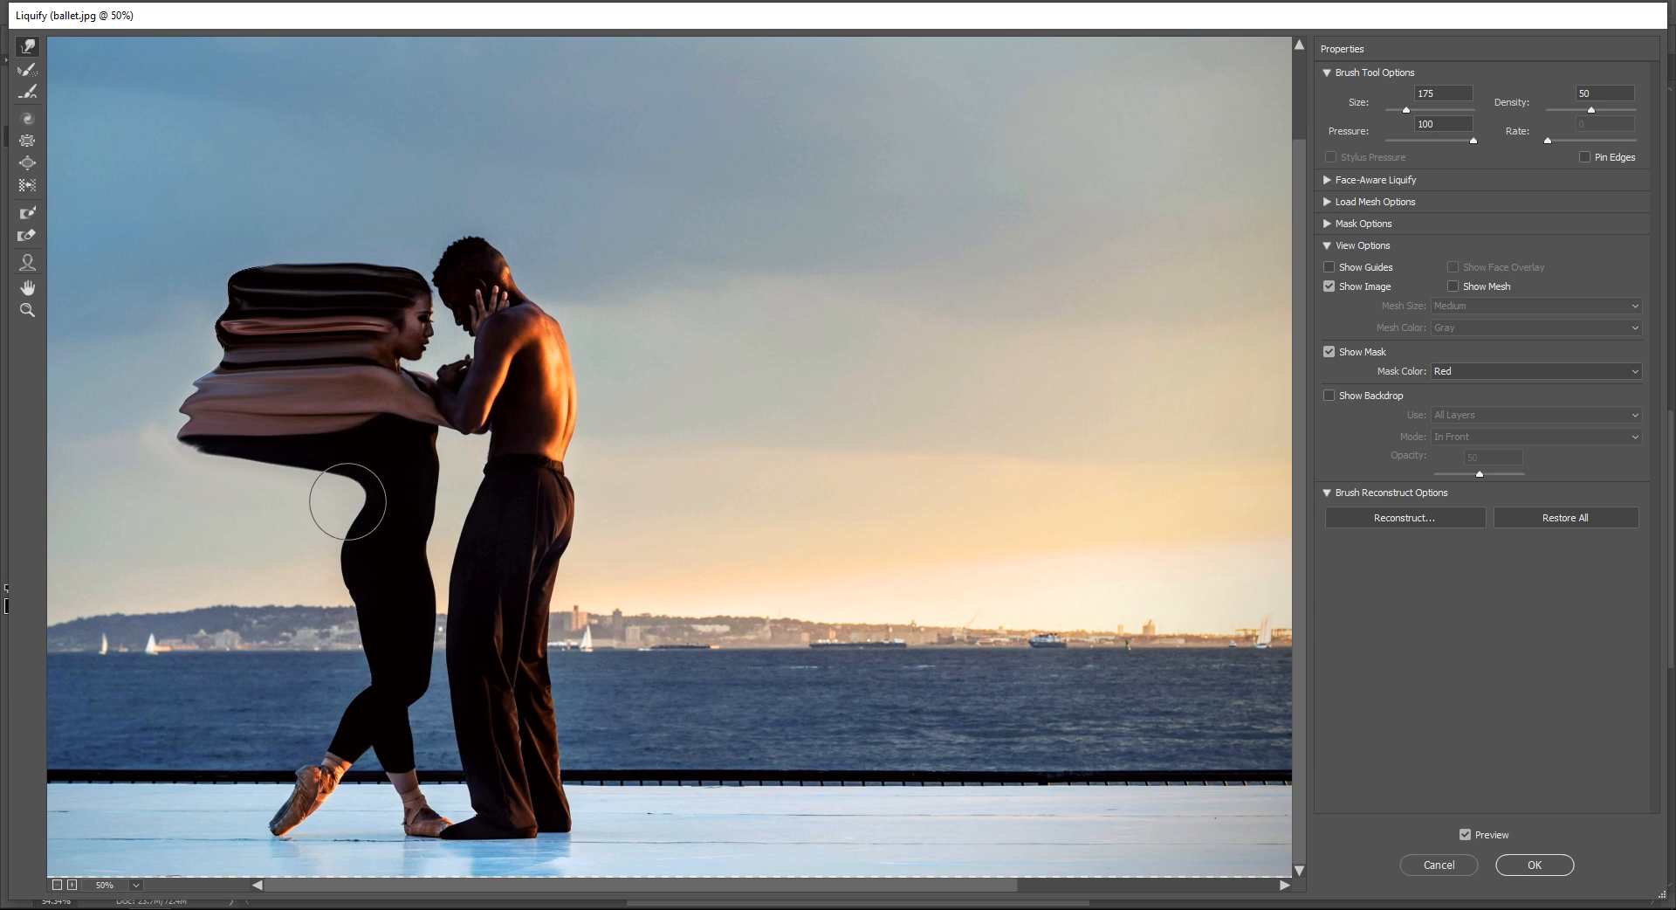
Pull the woman's black outfit outward at her waist and hips with repeated Forward Warp strokes, away from the man.
{"action": "mouse_move", "coordinate": [359, 500]}
{"action": "left_mouse_down"}
{"action": "mouse_move", "coordinate": [174, 503]}
{"action": "mouse_move", "coordinate": [356, 491]}
{"action": "mouse_move", "coordinate": [182, 474]}
{"action": "left_mouse_up"}
{"action": "left_click_drag", "start_coordinate": [337, 546], "coordinate": [166, 540]}
{"action": "mouse_move", "coordinate": [344, 502]}
{"action": "left_mouse_down"}
{"action": "mouse_move", "coordinate": [191, 513]}
{"action": "mouse_move", "coordinate": [336, 524]}
{"action": "mouse_move", "coordinate": [176, 516]}
{"action": "left_mouse_up"}
{"action": "left_click_drag", "start_coordinate": [280, 498], "coordinate": [186, 497]}
{"action": "left_click_drag", "start_coordinate": [279, 534], "coordinate": [185, 535]}
{"action": "left_click_drag", "start_coordinate": [369, 594], "coordinate": [163, 583]}
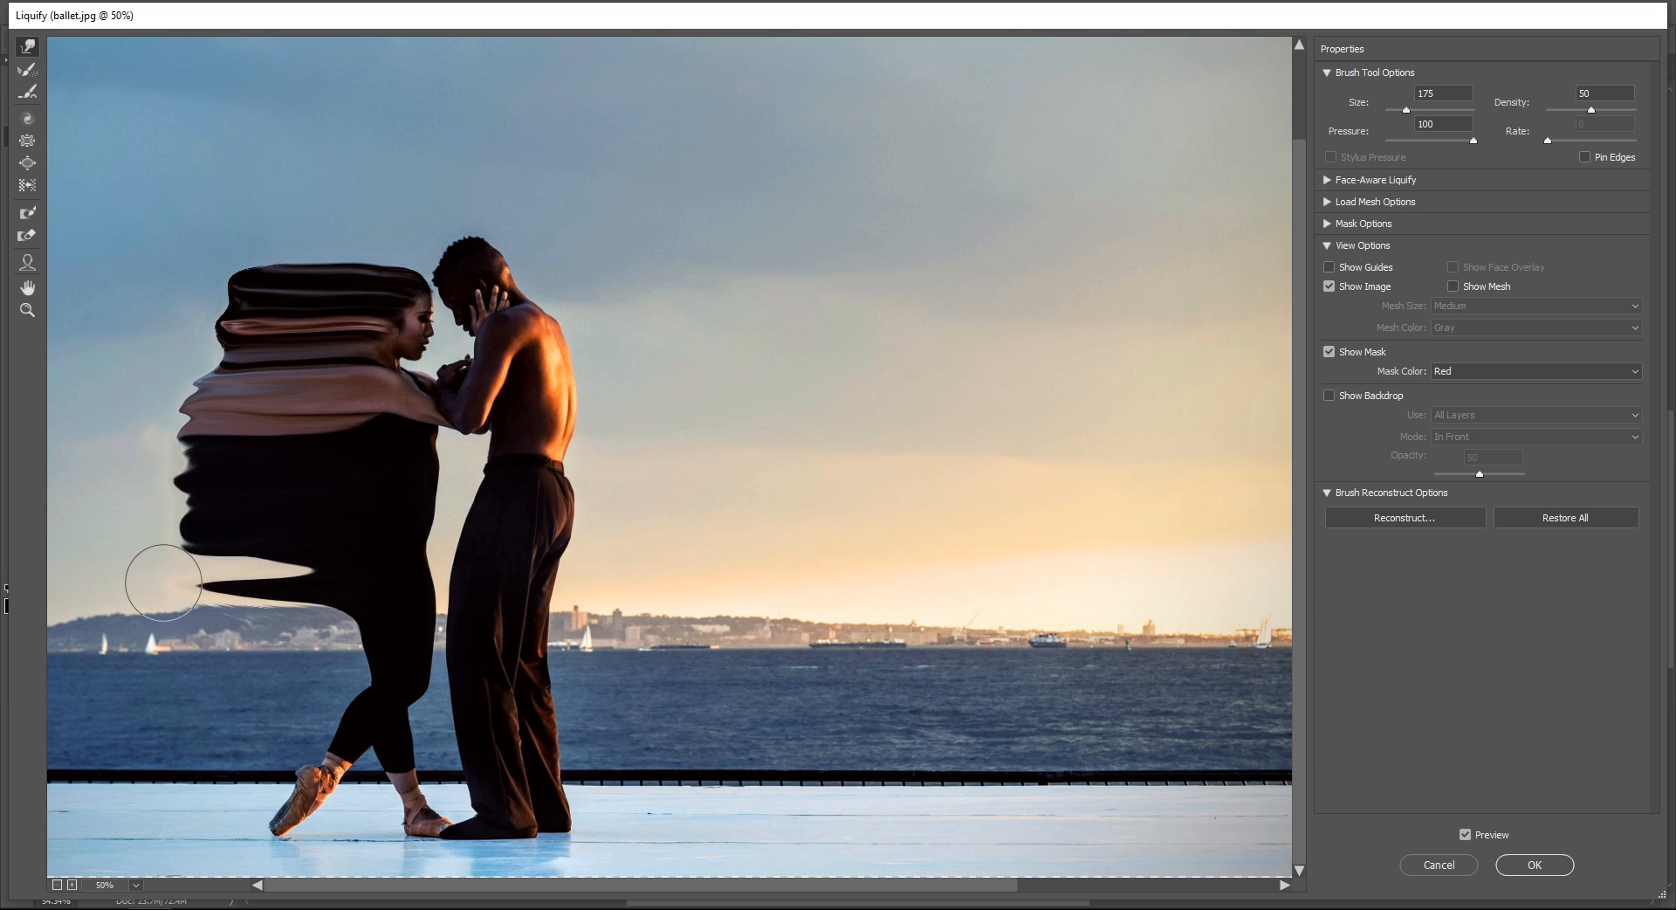
Extend the warped outfit along the woman's hips and thighs, smoothing the gaps between the strokes.
{"action": "mouse_move", "coordinate": [324, 567]}
{"action": "left_mouse_down"}
{"action": "mouse_move", "coordinate": [191, 564]}
{"action": "mouse_move", "coordinate": [303, 562]}
{"action": "mouse_move", "coordinate": [149, 584]}
{"action": "left_mouse_up"}
{"action": "left_click_drag", "start_coordinate": [363, 635], "coordinate": [176, 621]}
{"action": "mouse_move", "coordinate": [323, 603]}
{"action": "left_mouse_down"}
{"action": "mouse_move", "coordinate": [289, 610]}
{"action": "mouse_move", "coordinate": [159, 607]}
{"action": "mouse_move", "coordinate": [304, 625]}
{"action": "mouse_move", "coordinate": [218, 623]}
{"action": "mouse_move", "coordinate": [320, 607]}
{"action": "mouse_move", "coordinate": [175, 621]}
{"action": "left_mouse_up"}
{"action": "mouse_move", "coordinate": [402, 685]}
{"action": "left_mouse_down"}
{"action": "mouse_move", "coordinate": [332, 681]}
{"action": "mouse_move", "coordinate": [332, 658]}
{"action": "mouse_move", "coordinate": [176, 662]}
{"action": "left_mouse_up"}
{"action": "left_click_drag", "start_coordinate": [276, 657], "coordinate": [165, 655]}
{"action": "mouse_move", "coordinate": [333, 666]}
{"action": "left_mouse_down"}
{"action": "mouse_move", "coordinate": [192, 666]}
{"action": "mouse_move", "coordinate": [224, 639]}
{"action": "mouse_move", "coordinate": [178, 646]}
{"action": "left_mouse_up"}
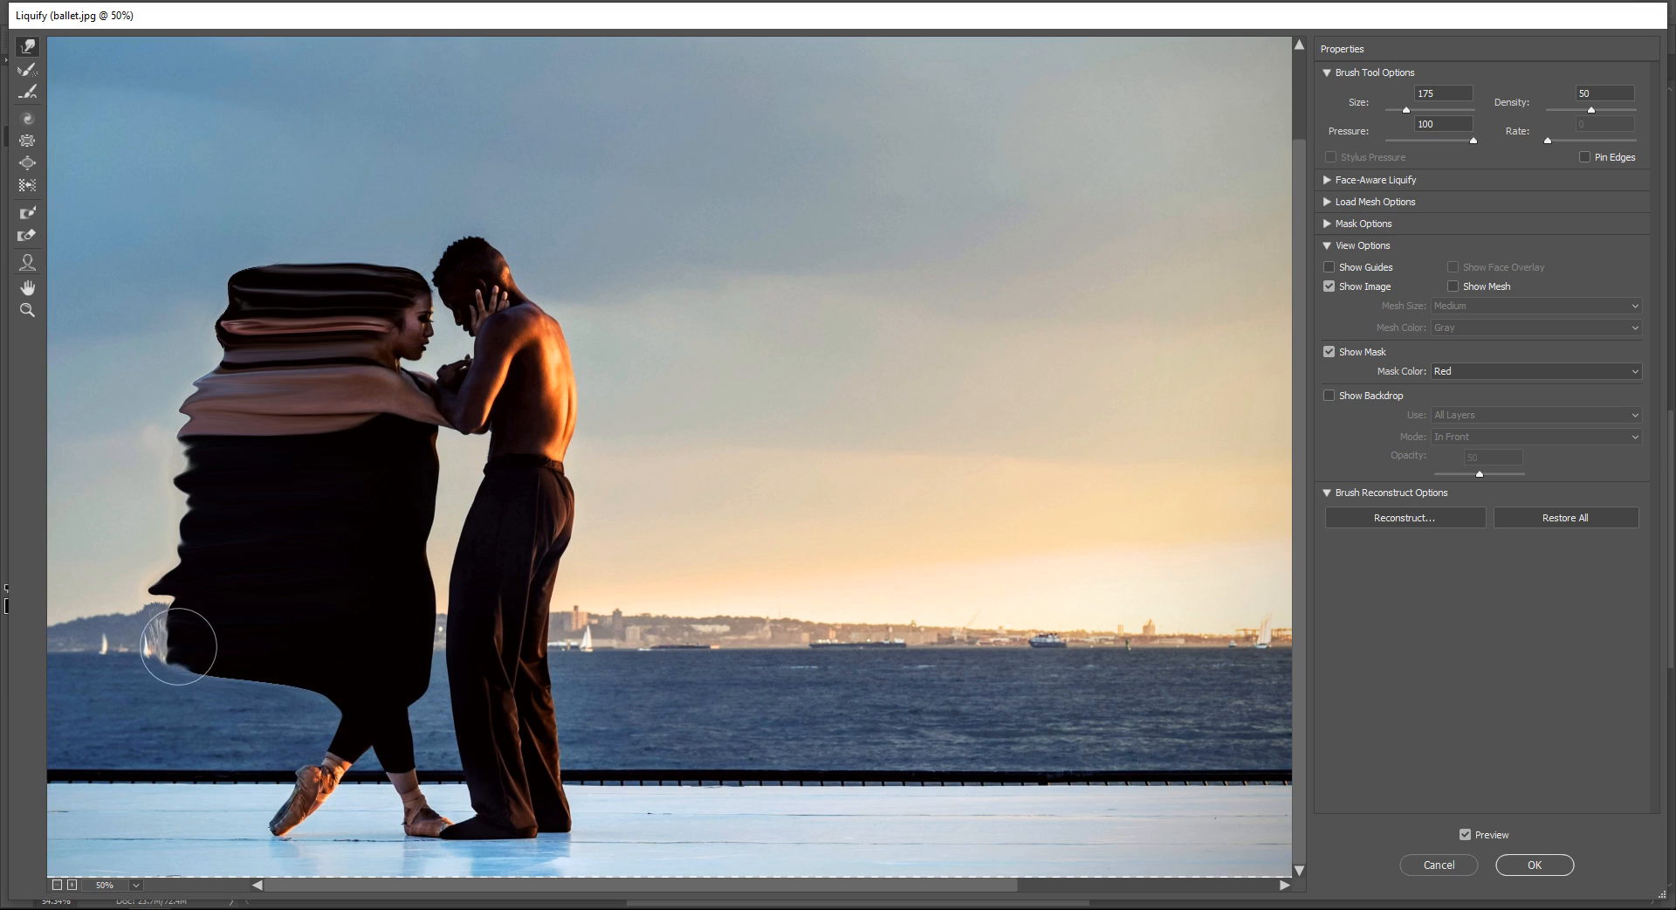
Stretch the woman's lower legs outward down to just above her ankles, and apply the Liquify filter.
{"action": "mouse_move", "coordinate": [372, 725]}
{"action": "left_mouse_down"}
{"action": "mouse_move", "coordinate": [300, 698]}
{"action": "mouse_move", "coordinate": [223, 703]}
{"action": "left_mouse_up"}
{"action": "mouse_move", "coordinate": [347, 694]}
{"action": "left_mouse_down"}
{"action": "mouse_move", "coordinate": [177, 700]}
{"action": "mouse_move", "coordinate": [213, 665]}
{"action": "mouse_move", "coordinate": [162, 677]}
{"action": "left_mouse_up"}
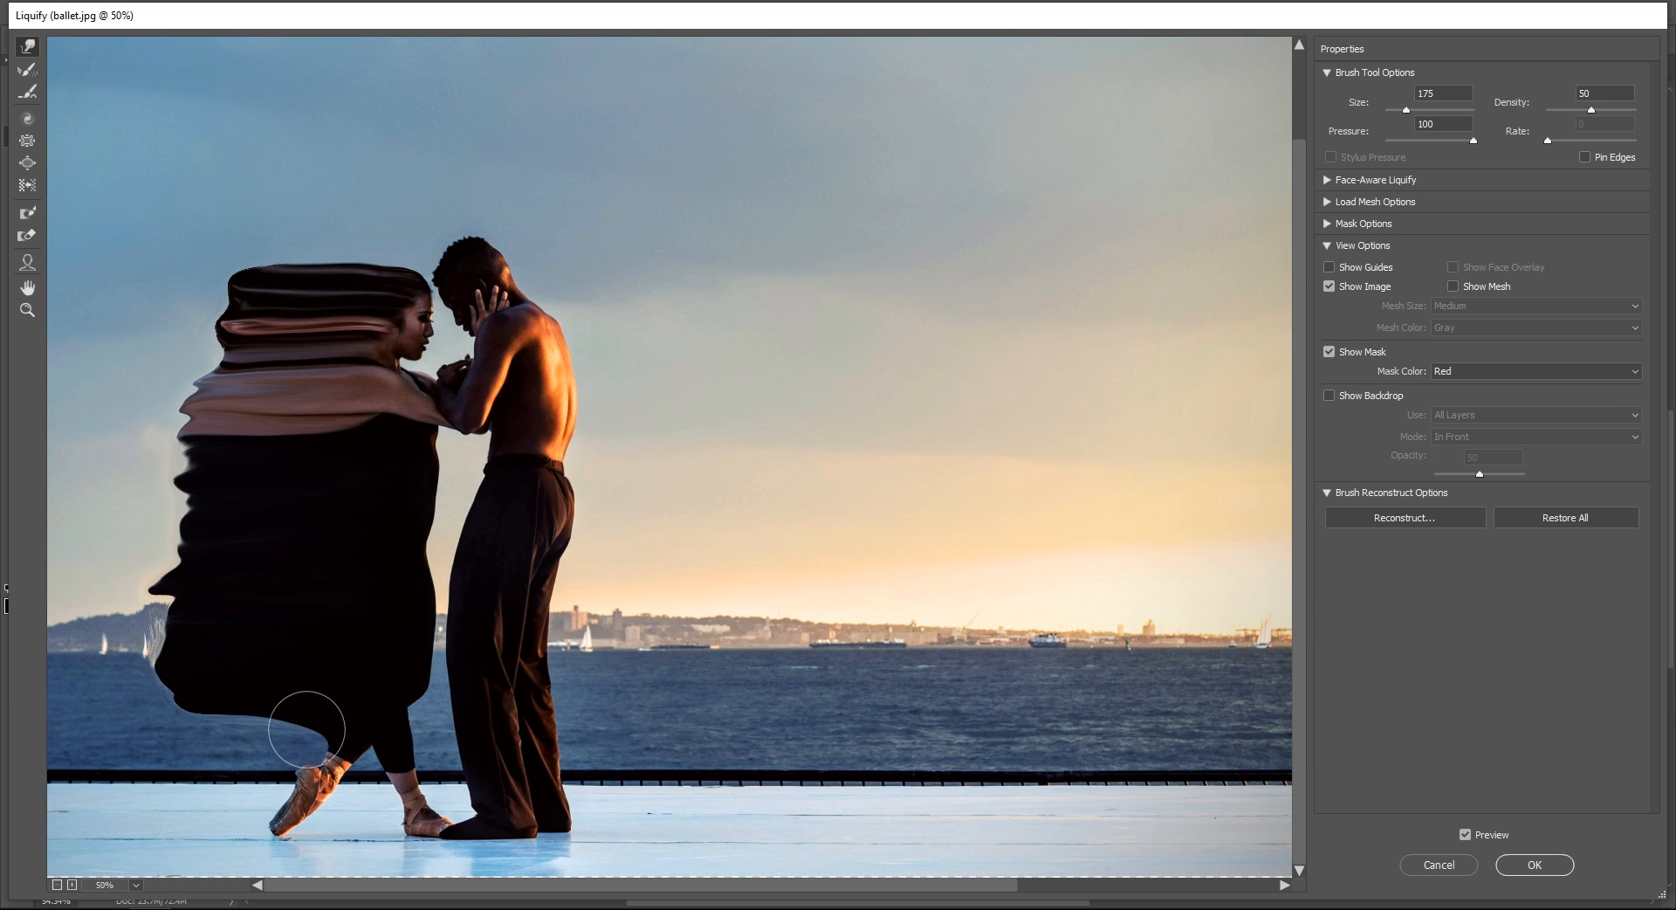
{"action": "mouse_move", "coordinate": [307, 729]}
{"action": "left_mouse_down"}
{"action": "mouse_move", "coordinate": [267, 742]}
{"action": "mouse_move", "coordinate": [183, 726]}
{"action": "mouse_move", "coordinate": [268, 723]}
{"action": "mouse_move", "coordinate": [139, 719]}
{"action": "left_mouse_up"}
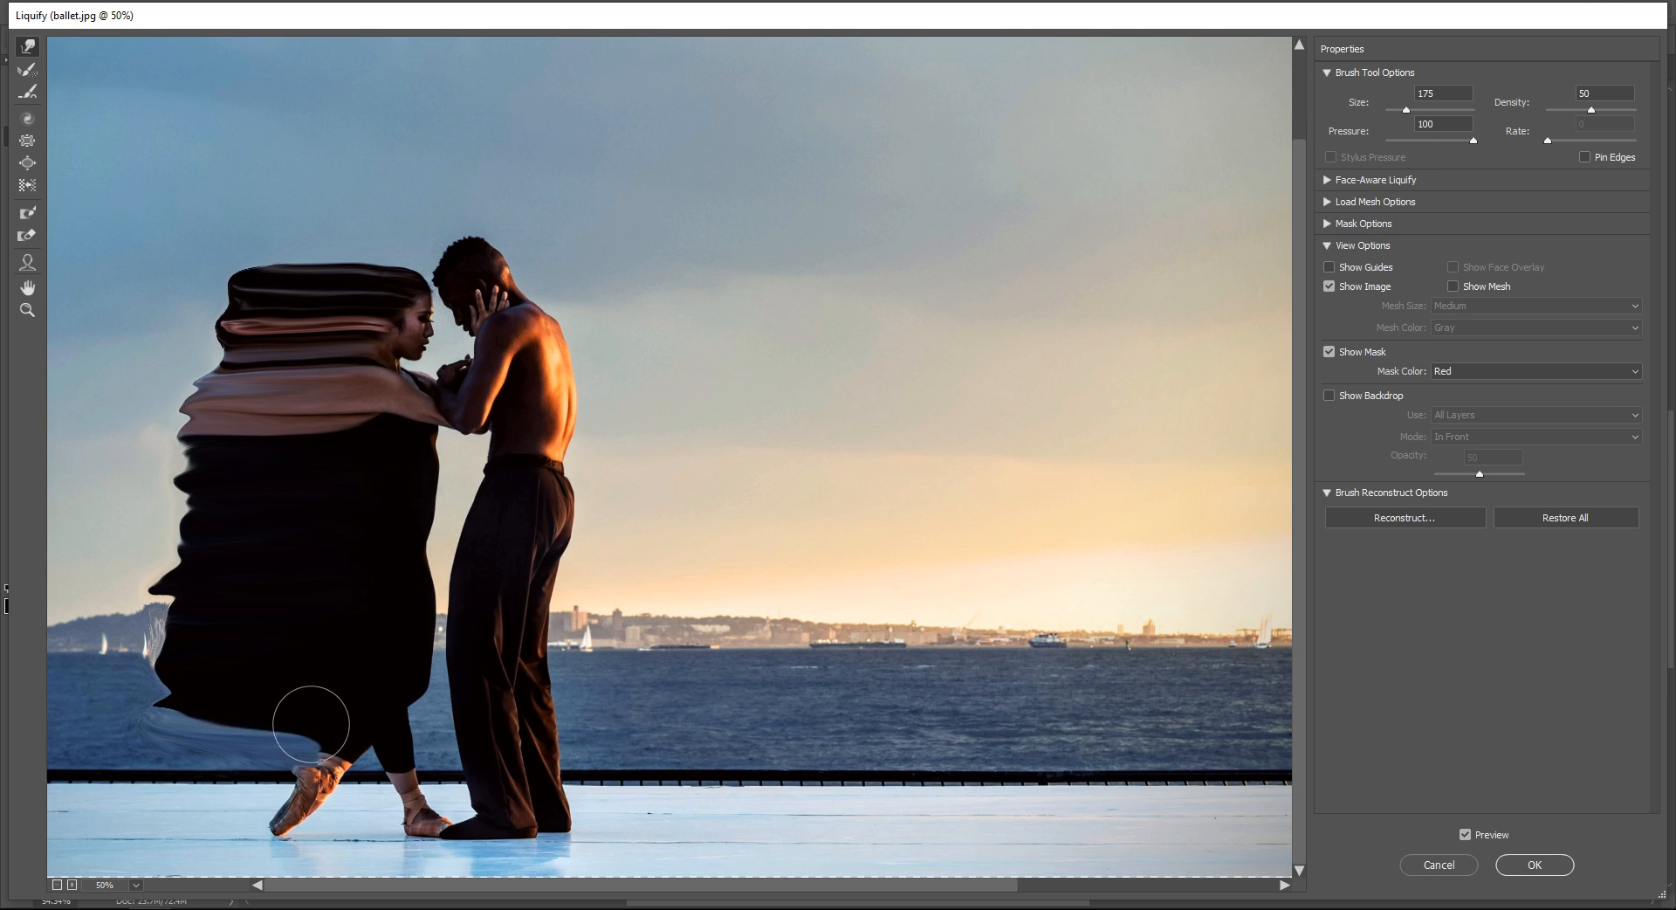
{"action": "left_click_drag", "start_coordinate": [311, 724], "coordinate": [187, 711]}
{"action": "mouse_move", "coordinate": [296, 704]}
{"action": "left_mouse_down"}
{"action": "mouse_move", "coordinate": [275, 738]}
{"action": "mouse_move", "coordinate": [160, 745]}
{"action": "left_mouse_up"}
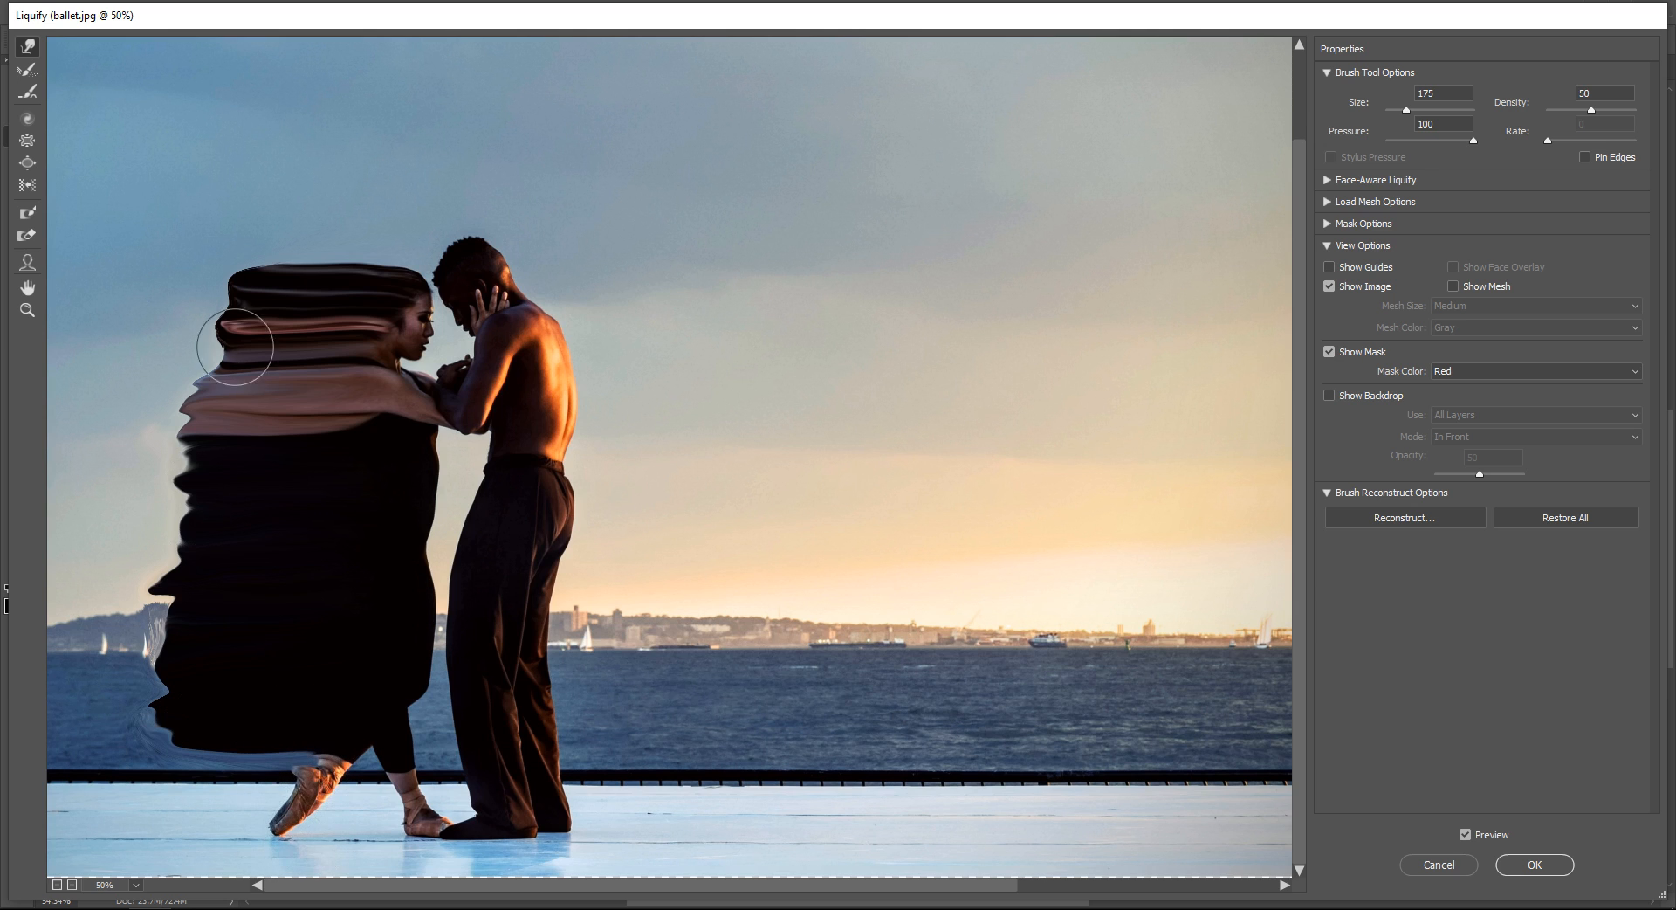
{"action": "left_click", "coordinate": [1514, 867]}
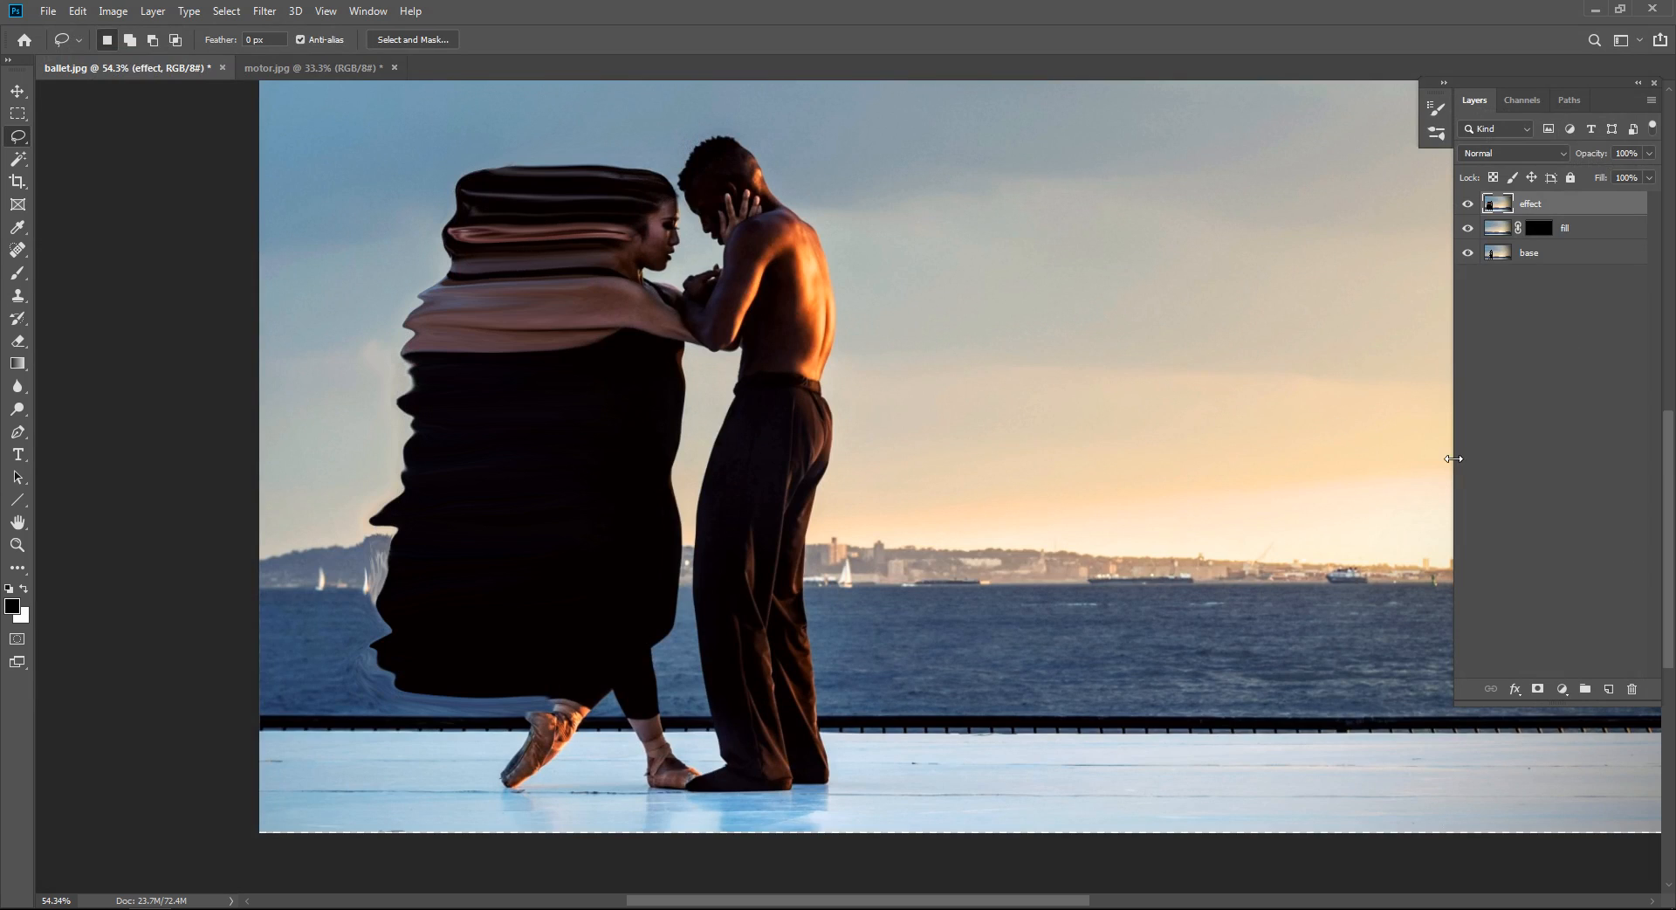
Add a black layer mask to the effect layer that hides all of its warped content.
{"action": "left_click", "coordinate": [1538, 689], "text": "alt"}
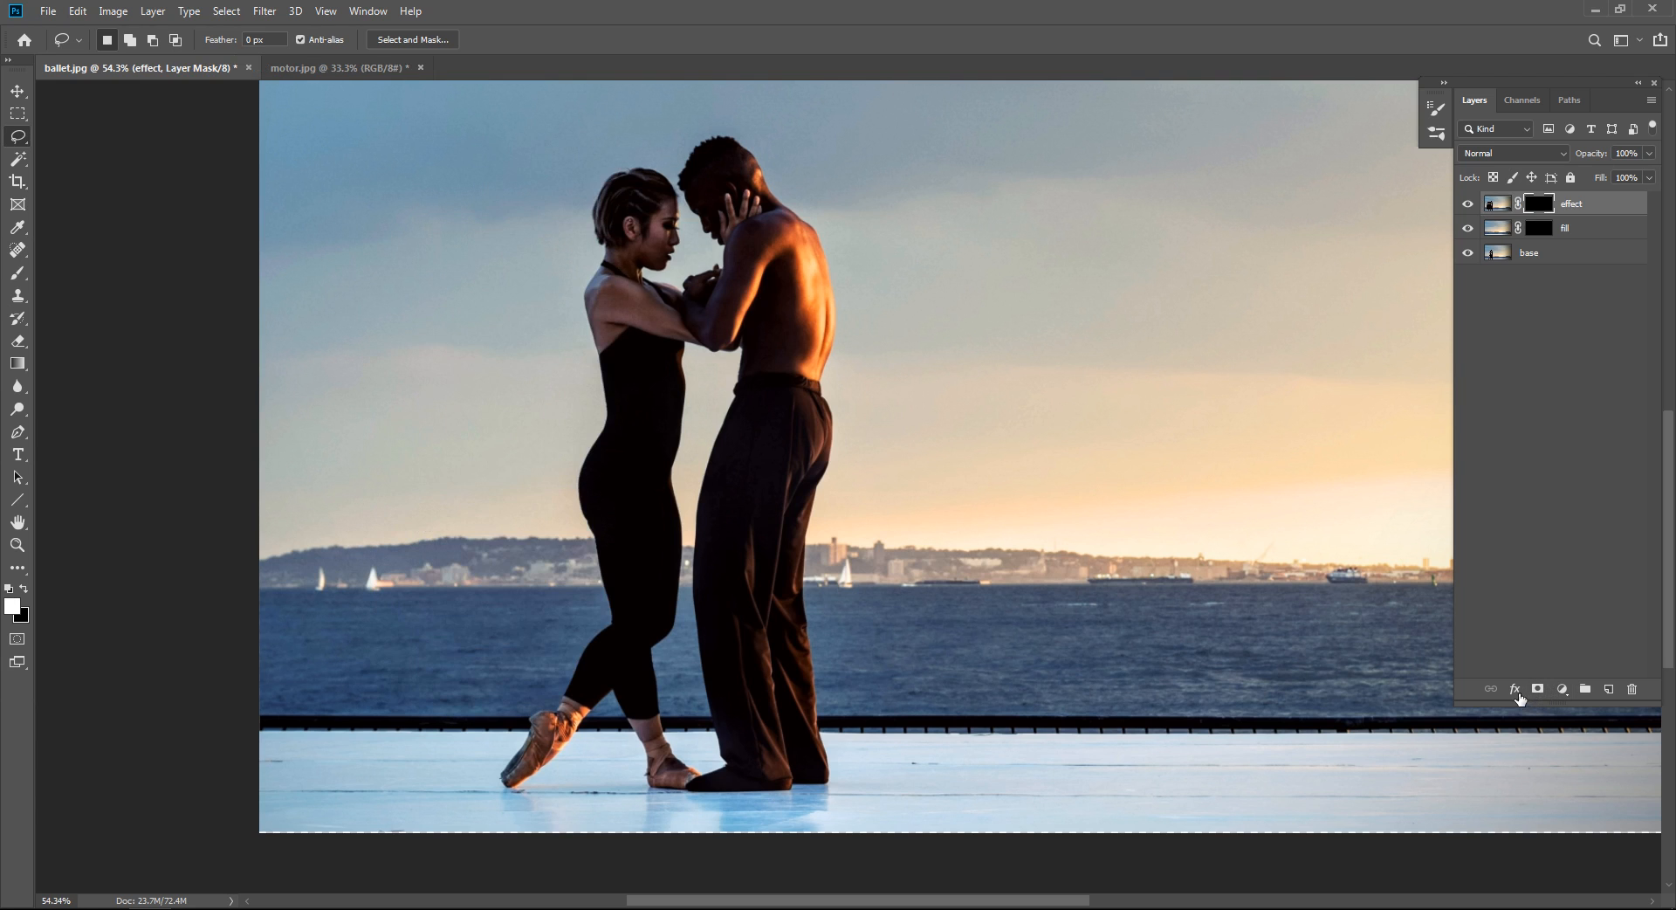
{"action": "key", "text": "v"}
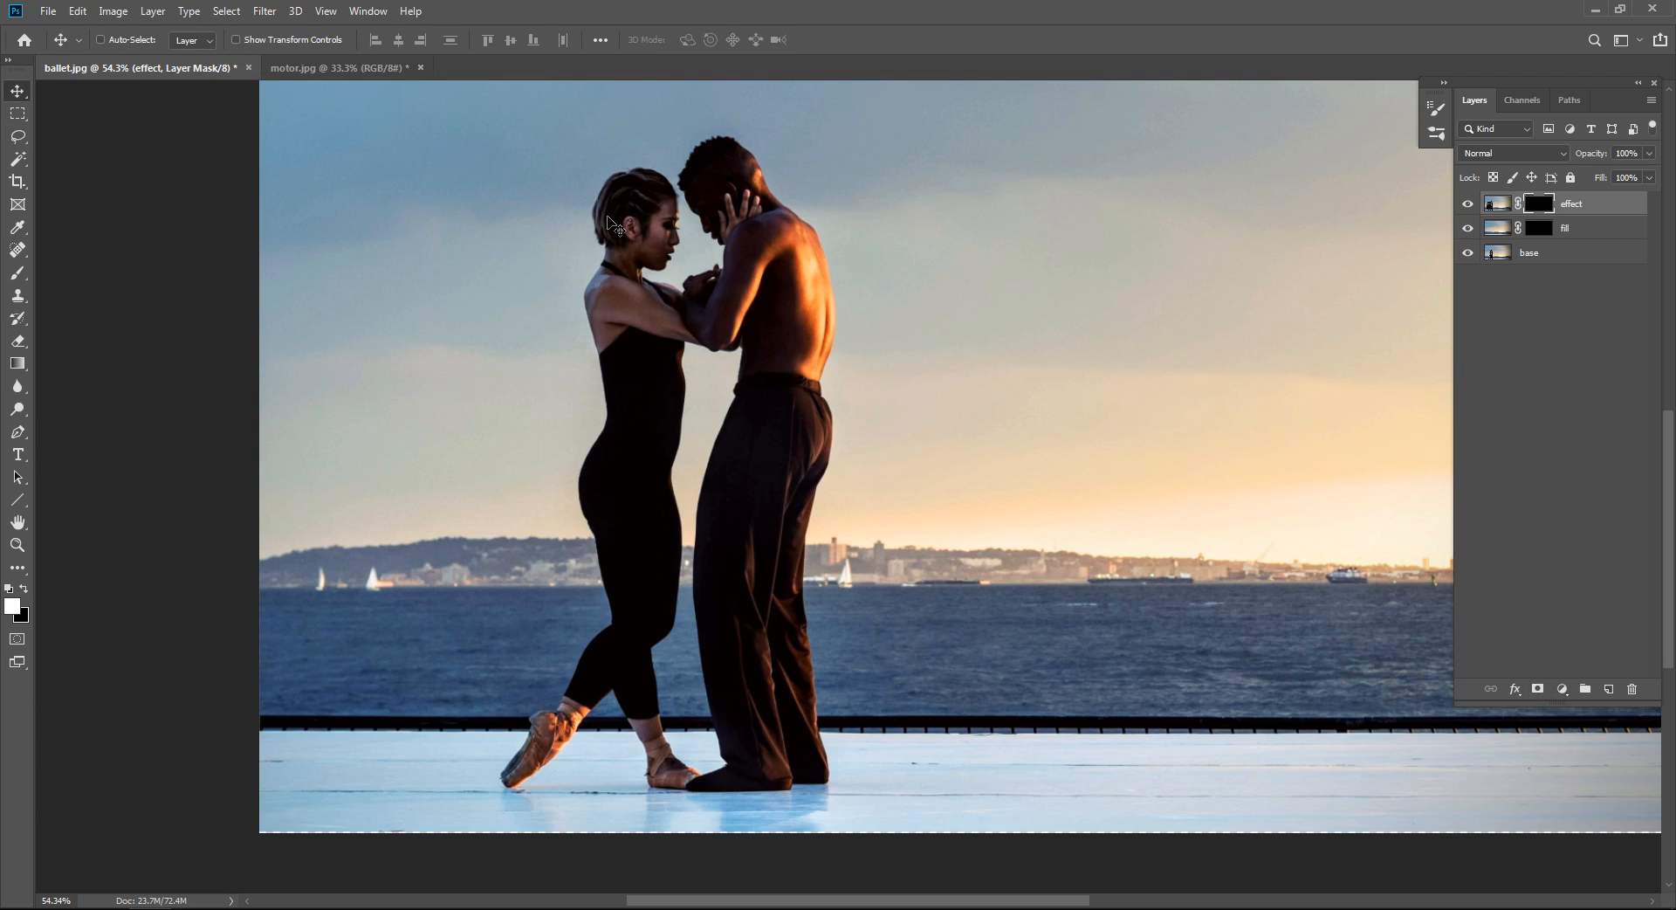
{"action": "left_click", "coordinate": [943, 249], "text": "ctrl"}
{"action": "left_click", "coordinate": [942, 249], "text": "ctrl"}
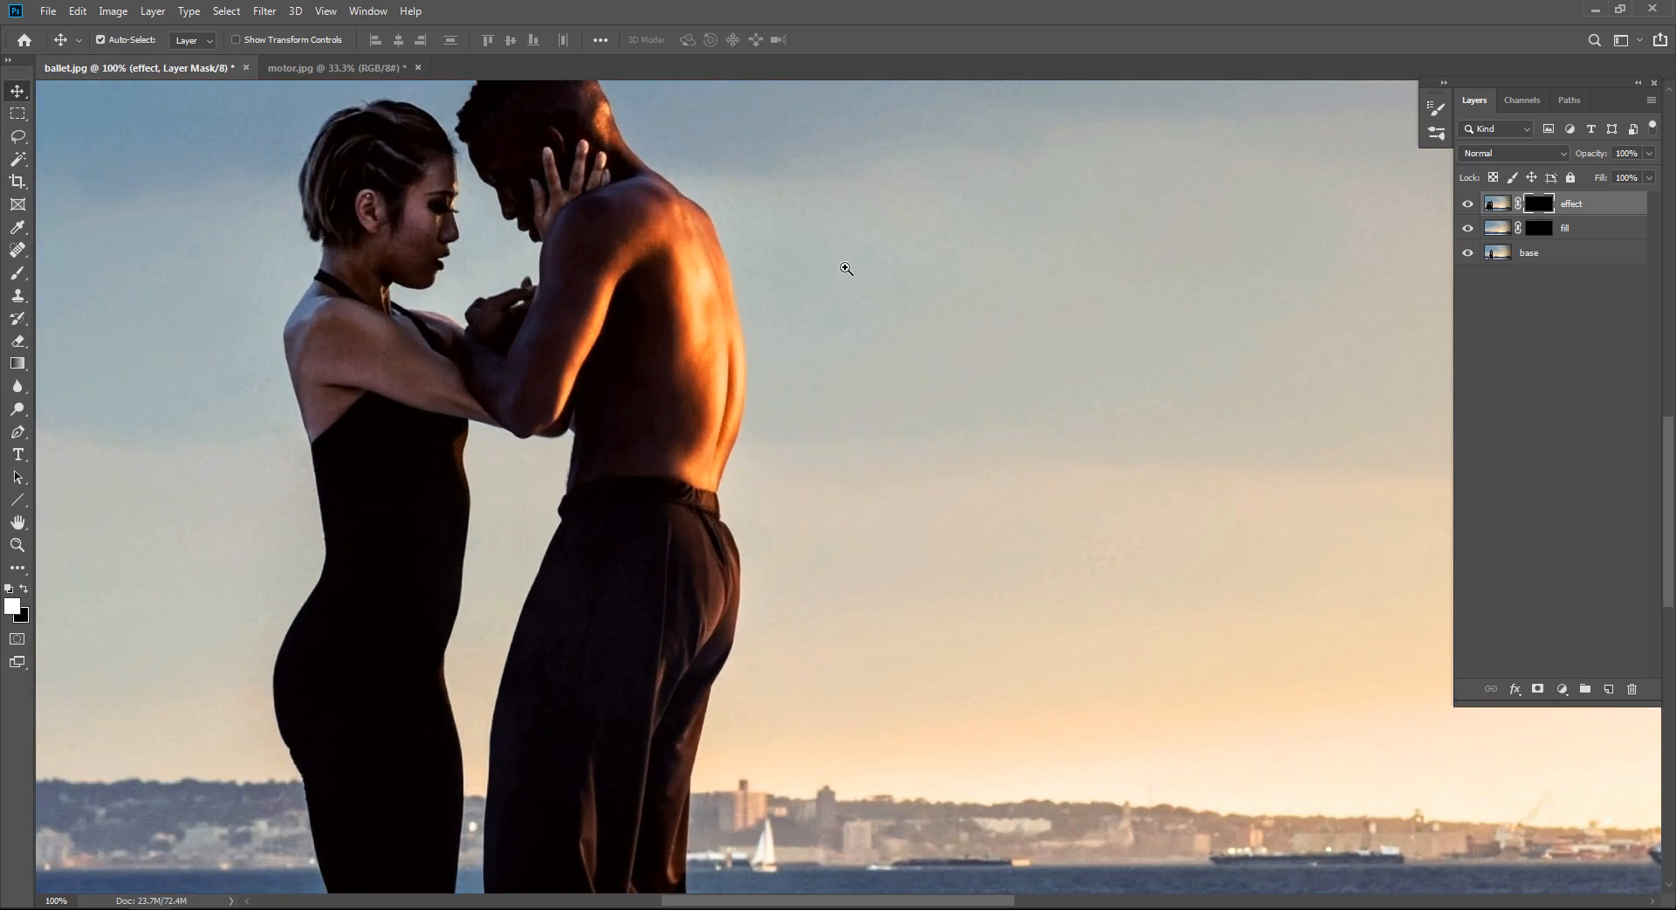
{"action": "left_click_drag", "start_coordinate": [845, 268], "coordinate": [748, 274]}
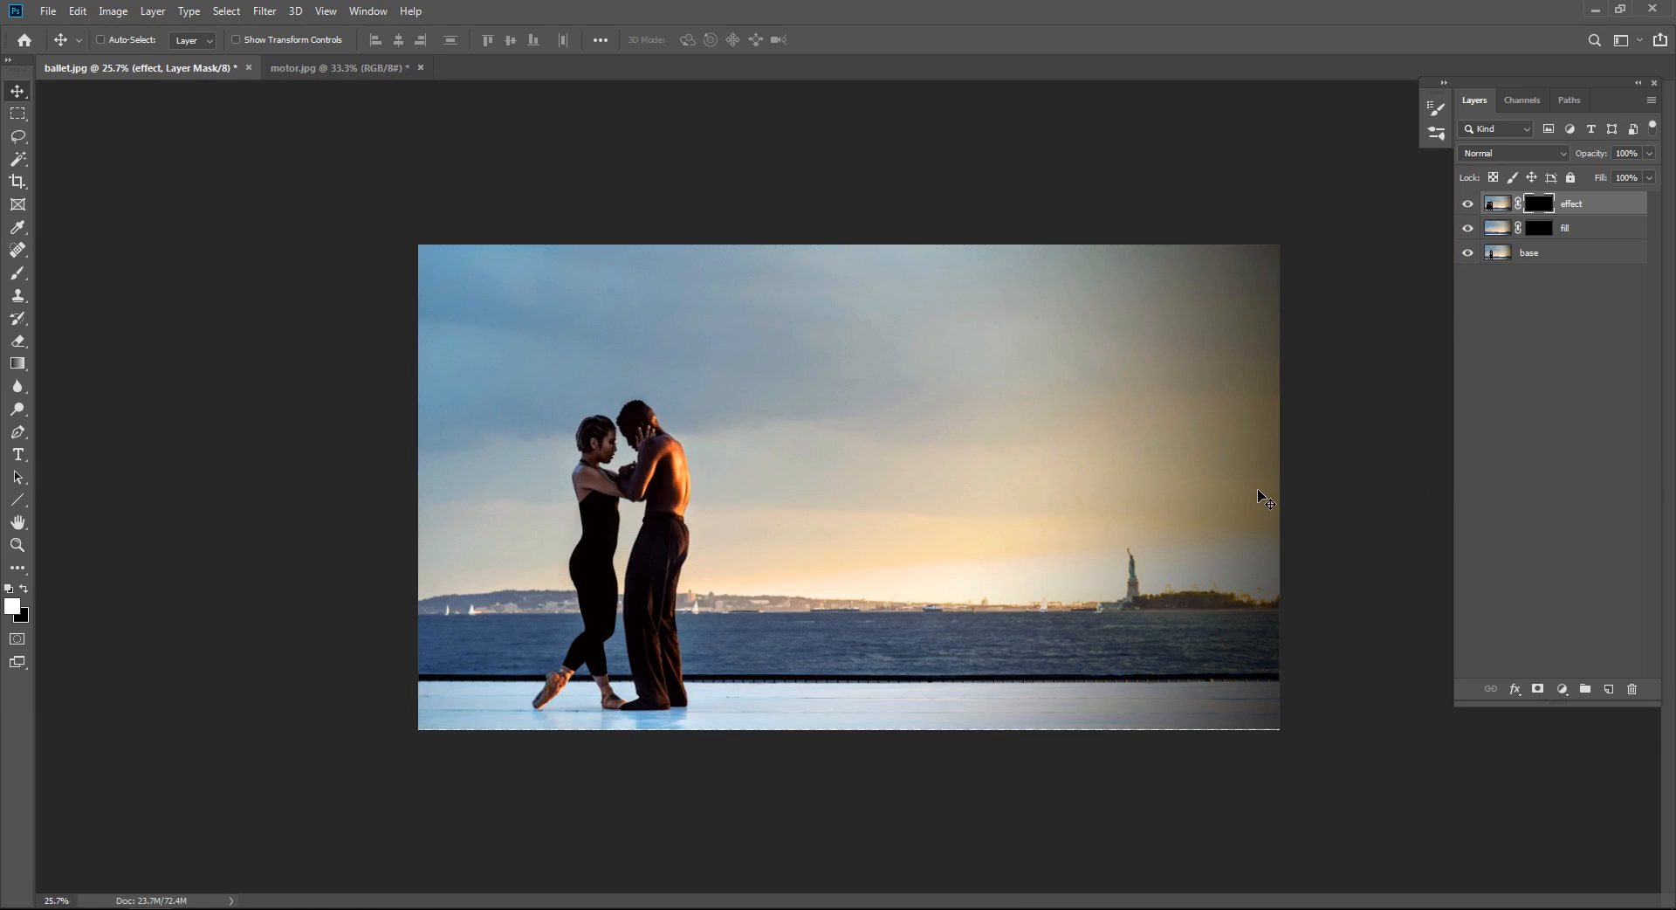
{"action": "left_click_drag", "start_coordinate": [1470, 213], "coordinate": [1465, 236]}
{"action": "left_click_drag", "start_coordinate": [477, 519], "coordinate": [637, 227]}
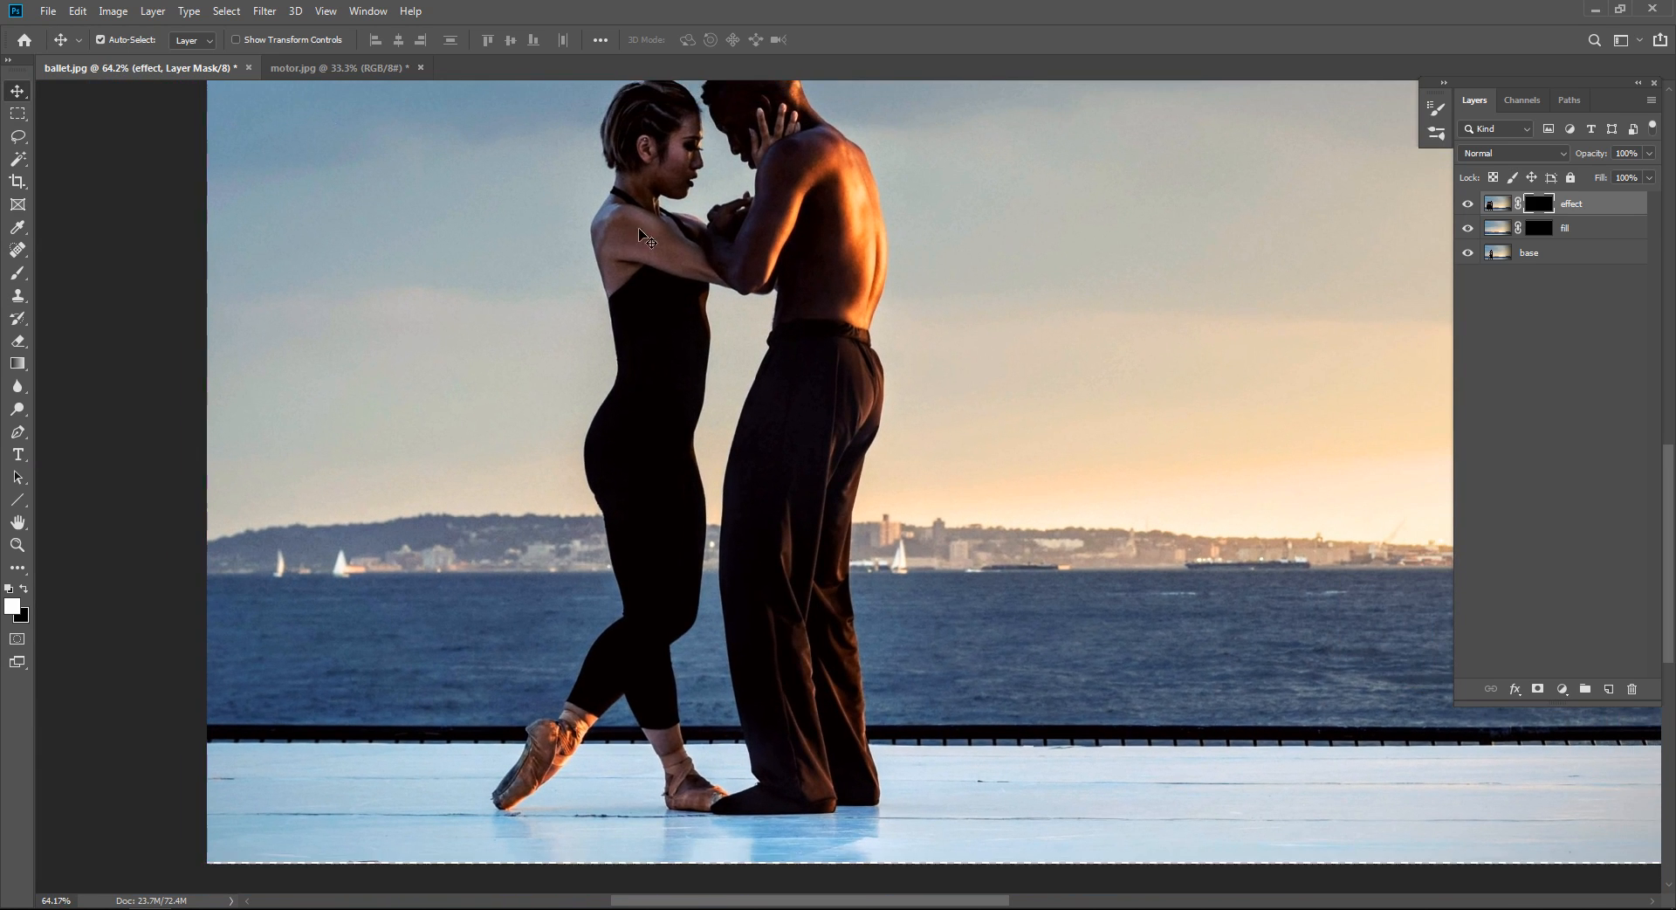
{"action": "left_click_drag", "start_coordinate": [661, 133], "coordinate": [661, 164]}
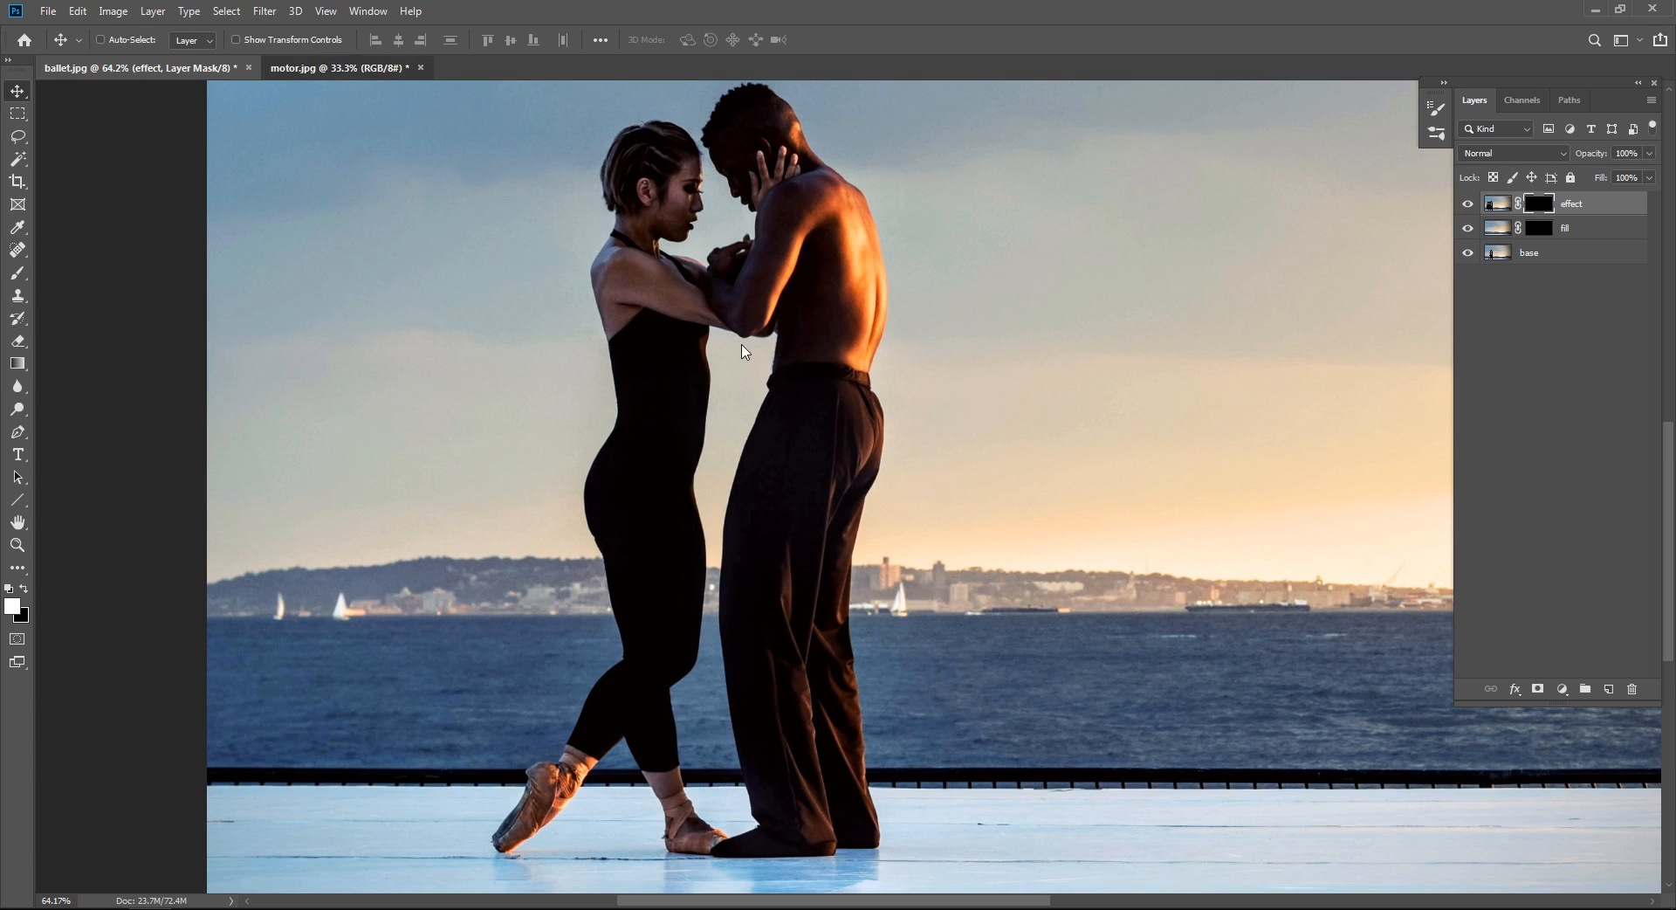
Switch to Chrome and look through the motocross image search results.
{"action": "key", "text": "ctrl+Tab"}
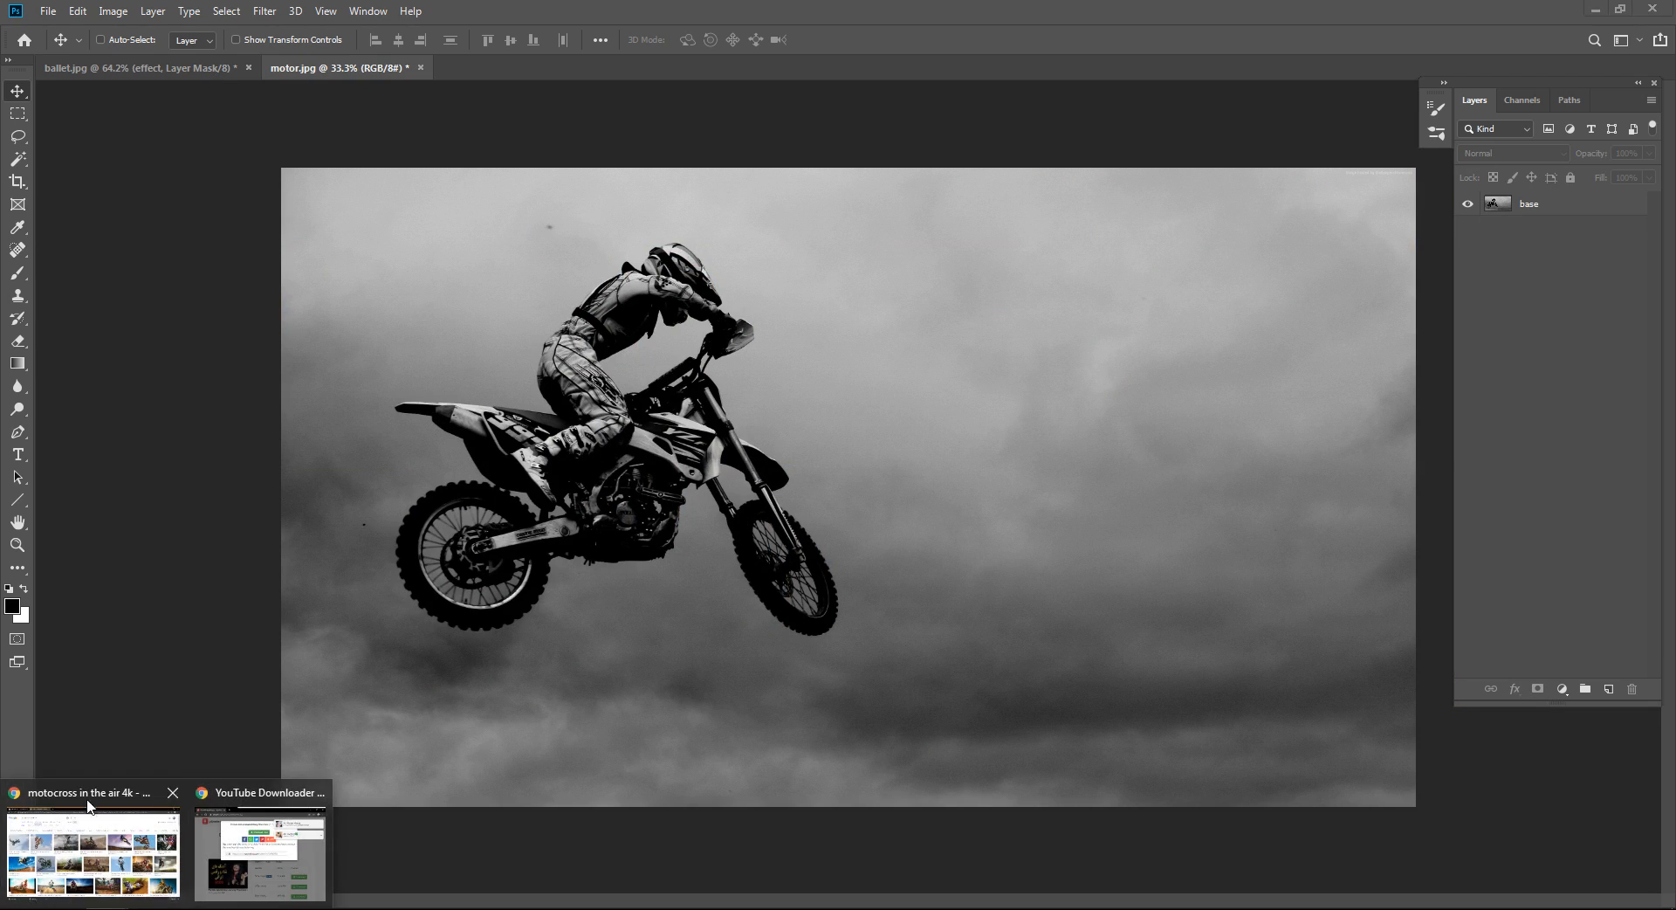
{"action": "left_click", "coordinate": [105, 834]}
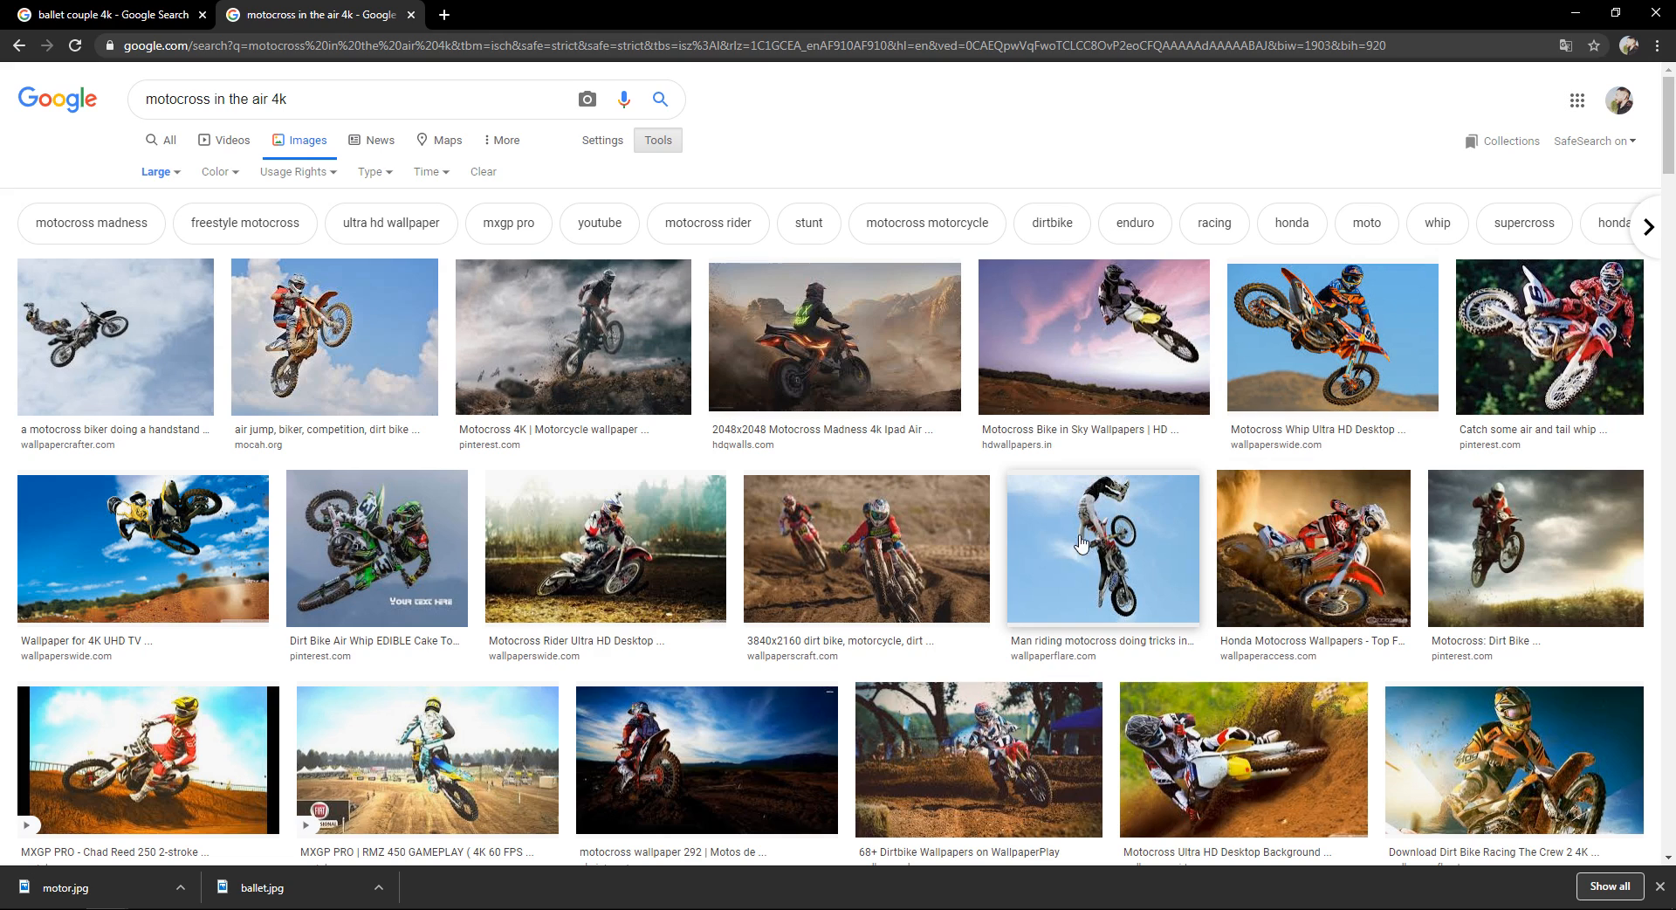
{"action": "scroll", "coordinate": [1067, 559], "scroll_direction": "down", "scroll_amount": 5}
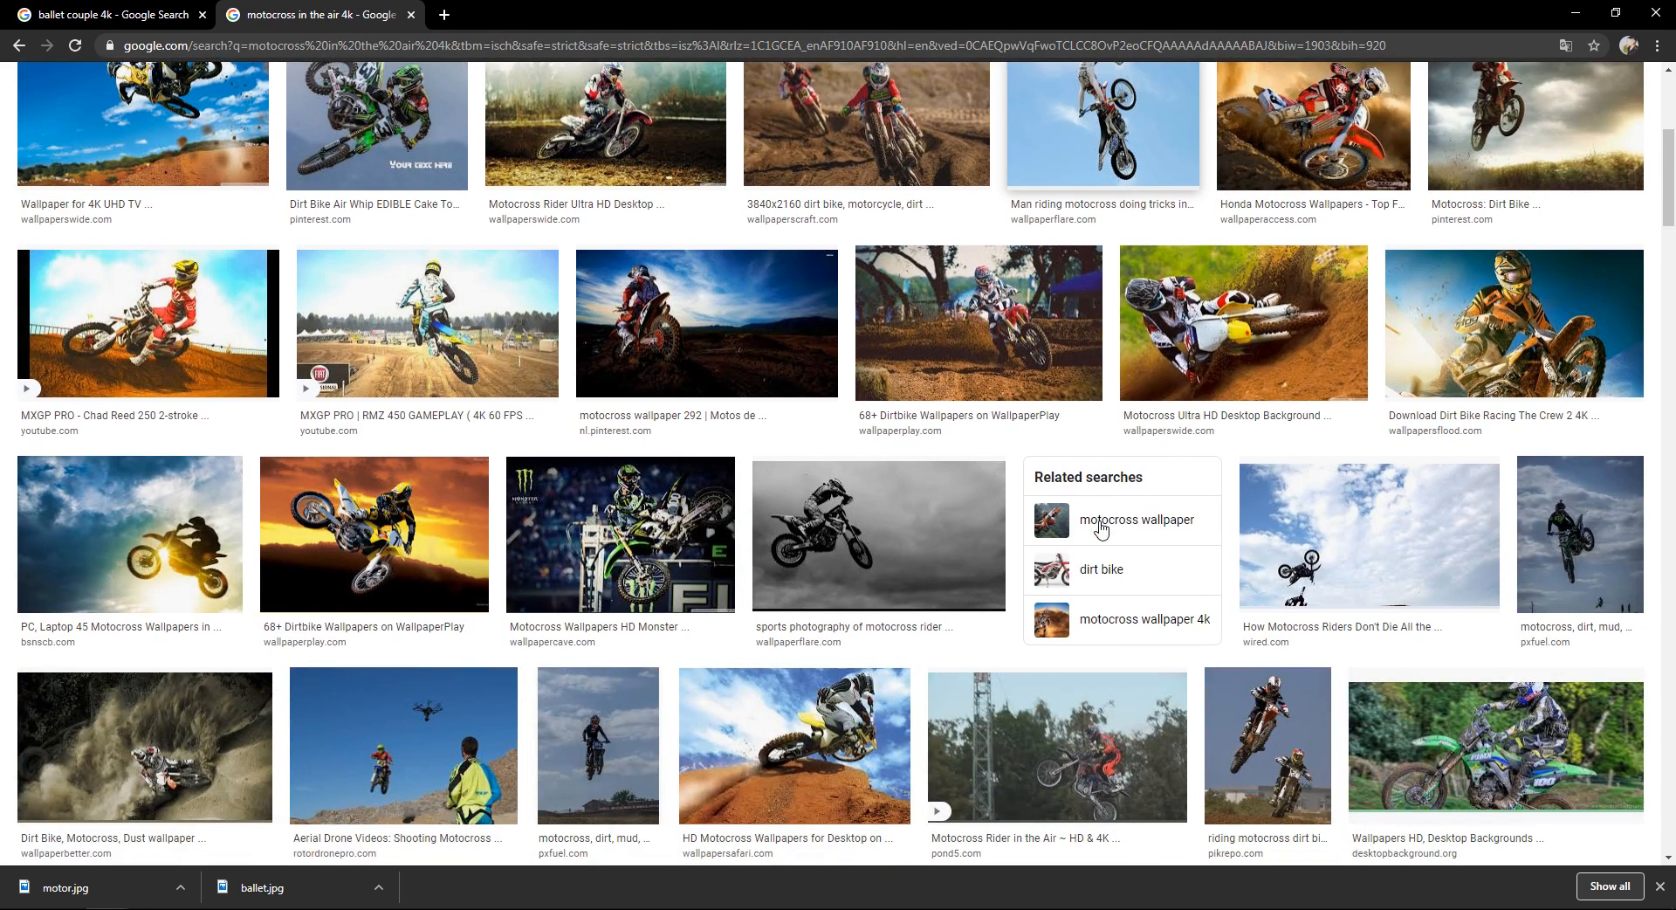
{"action": "scroll", "coordinate": [914, 508], "scroll_direction": "down", "scroll_amount": 6}
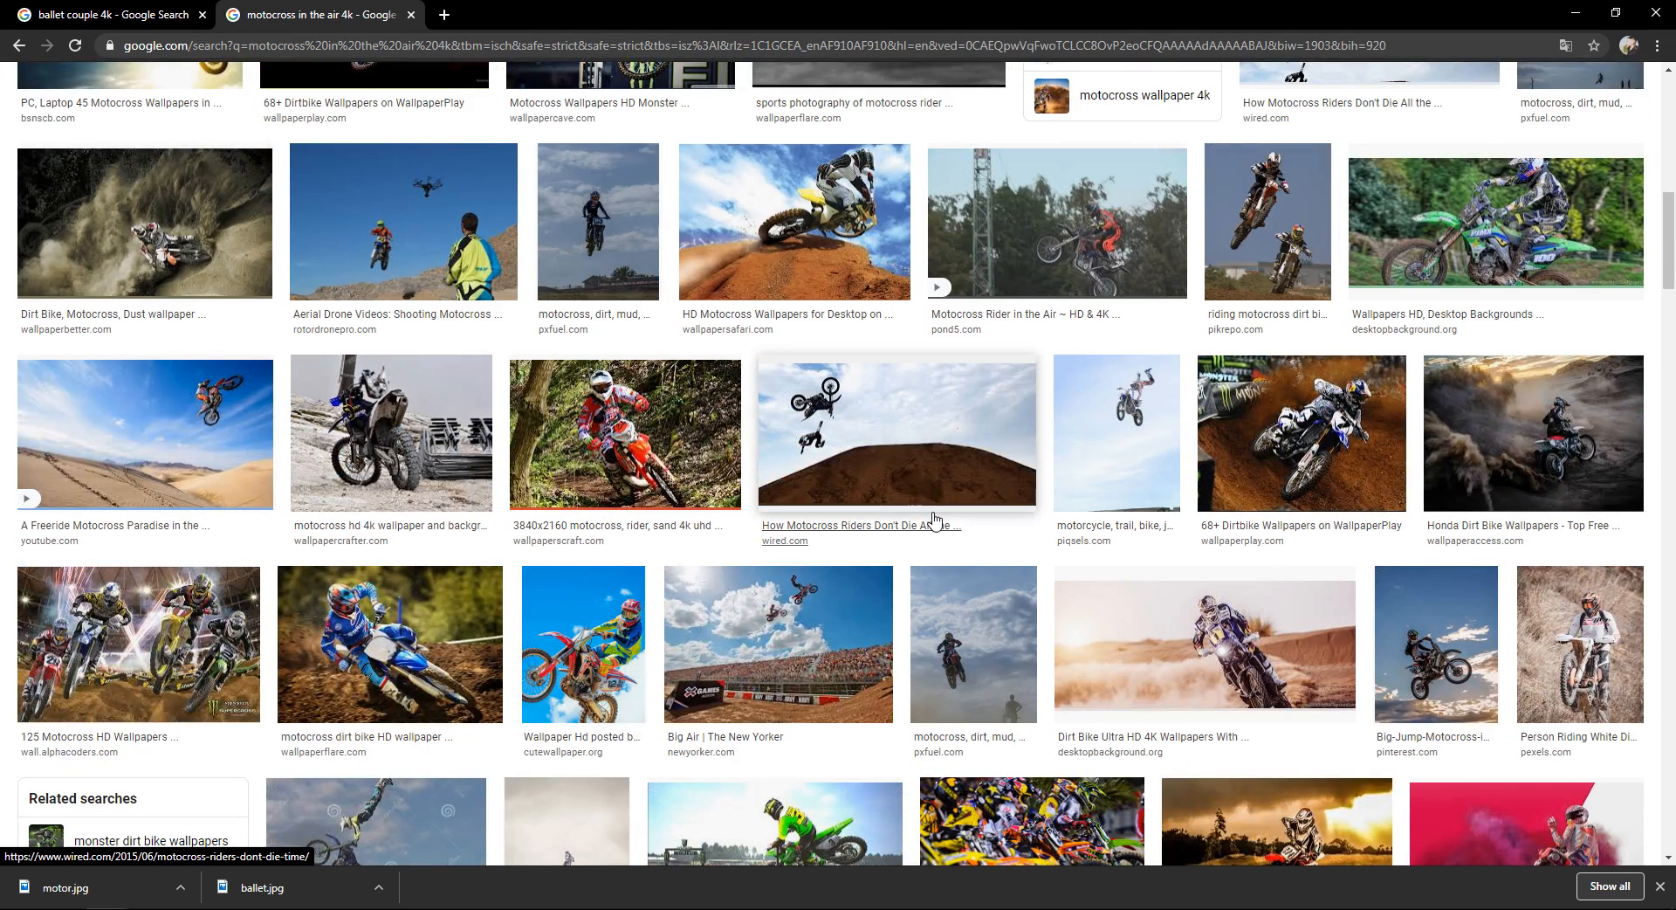
{"action": "scroll", "coordinate": [934, 521], "scroll_direction": "down", "scroll_amount": 6}
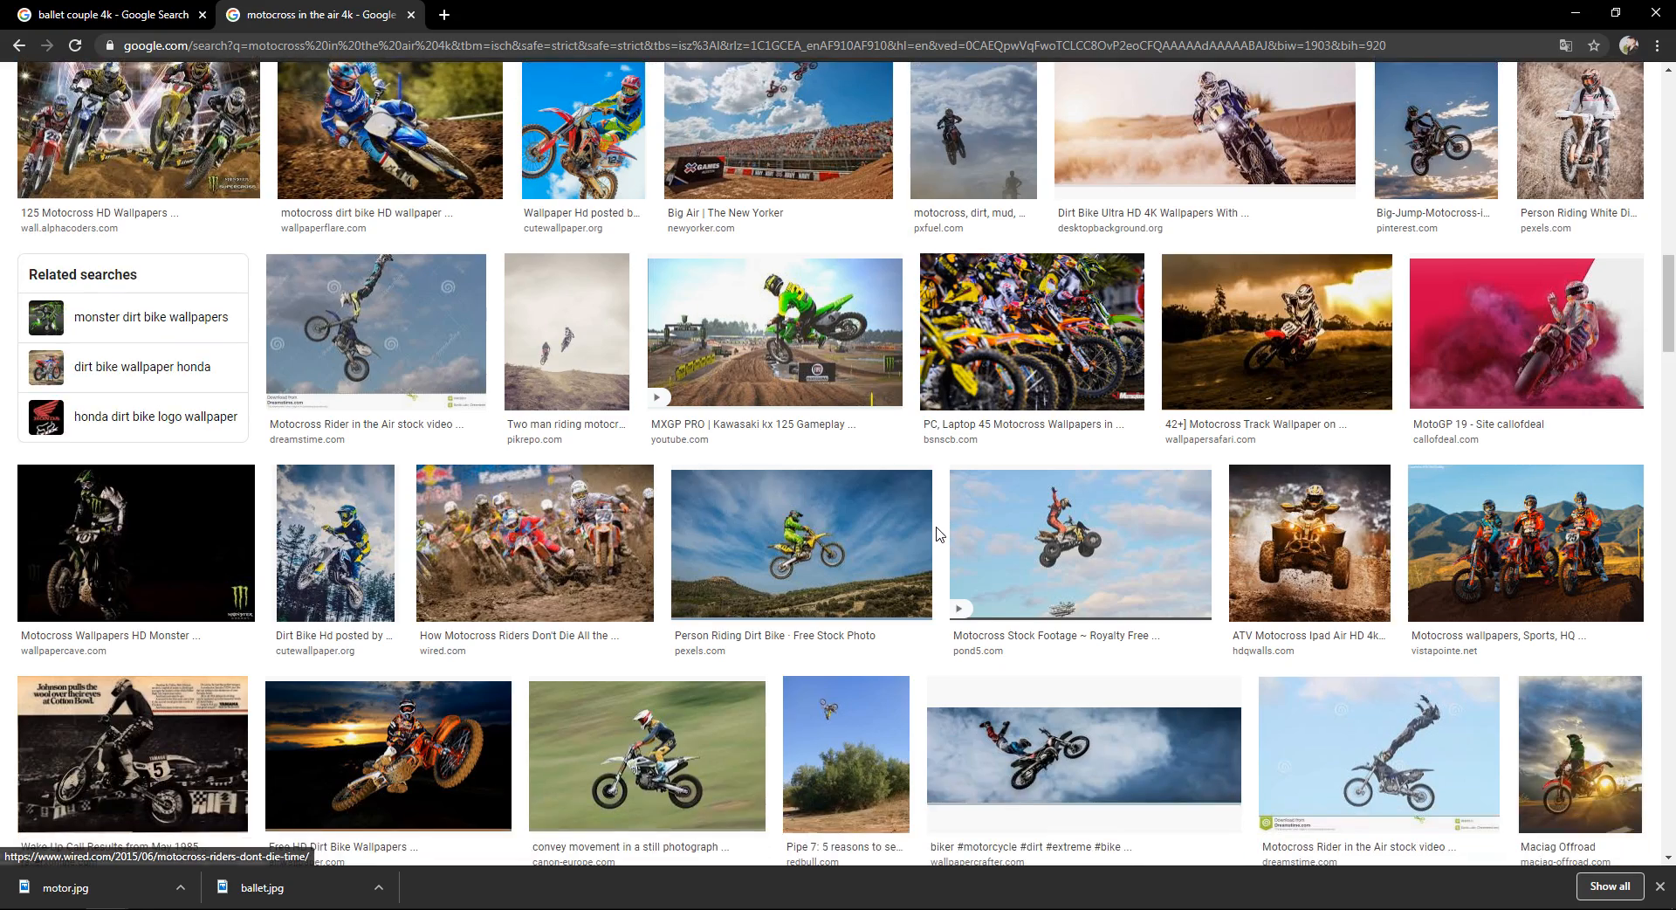
{"action": "scroll", "coordinate": [543, 593], "scroll_direction": "up", "scroll_amount": 14}
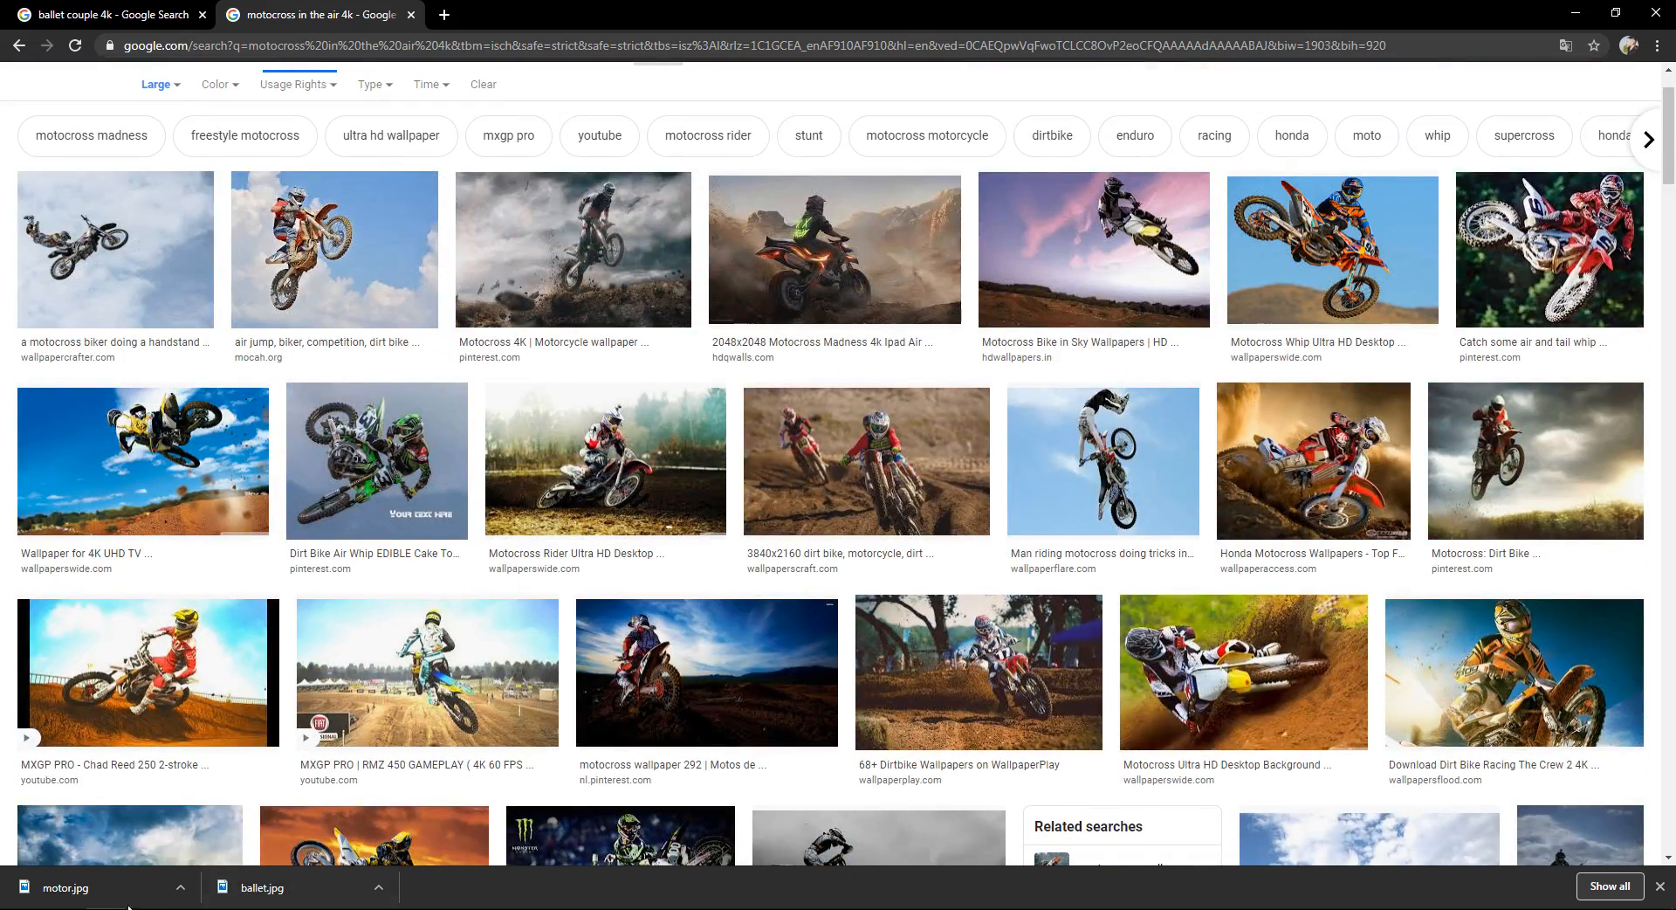
{"action": "mouse_move", "coordinate": [166, 906]}
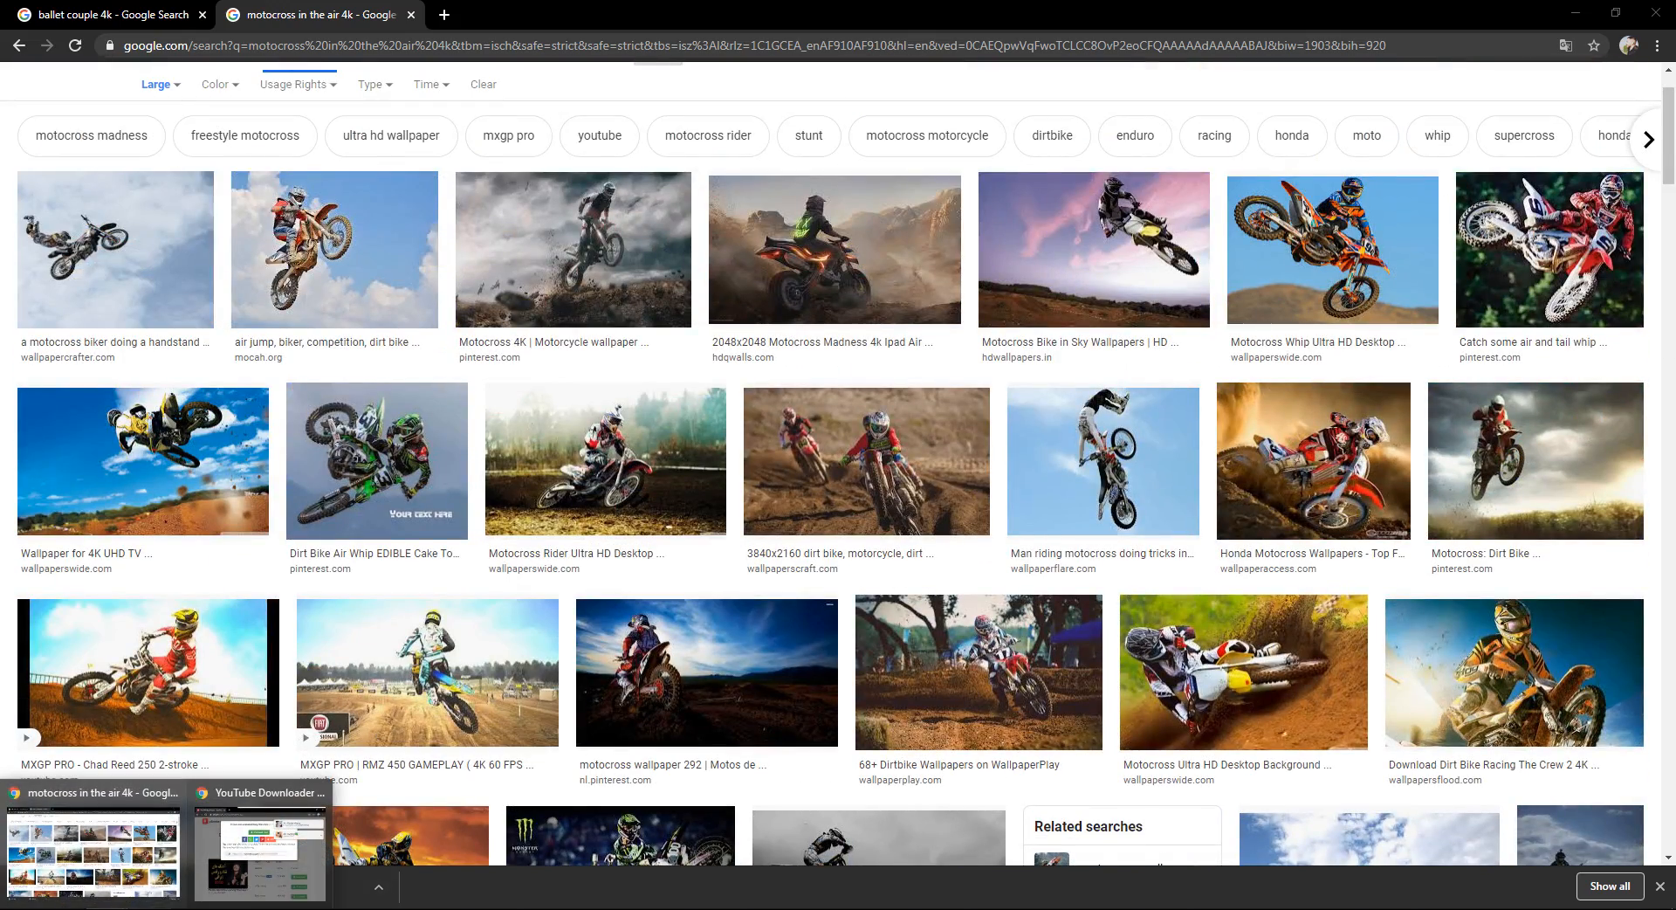
Return to Photoshop and close motor.jpg without saving its changes.
{"action": "key", "text": "alt+Tab"}
{"action": "left_click", "coordinate": [420, 67]}
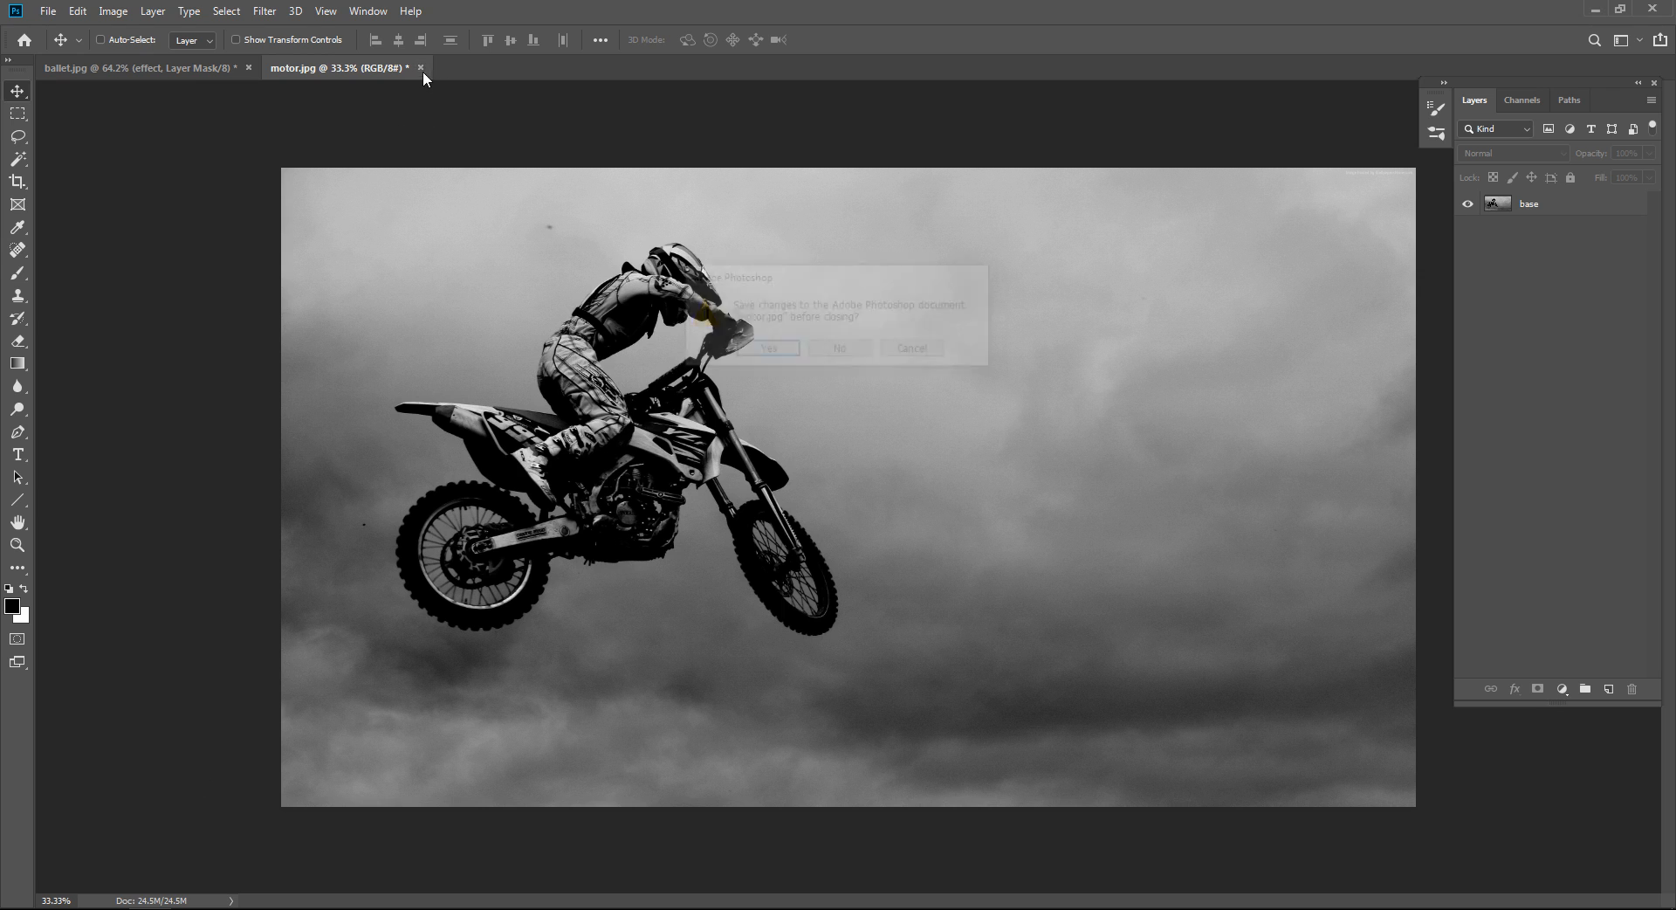
{"action": "key", "text": "n"}
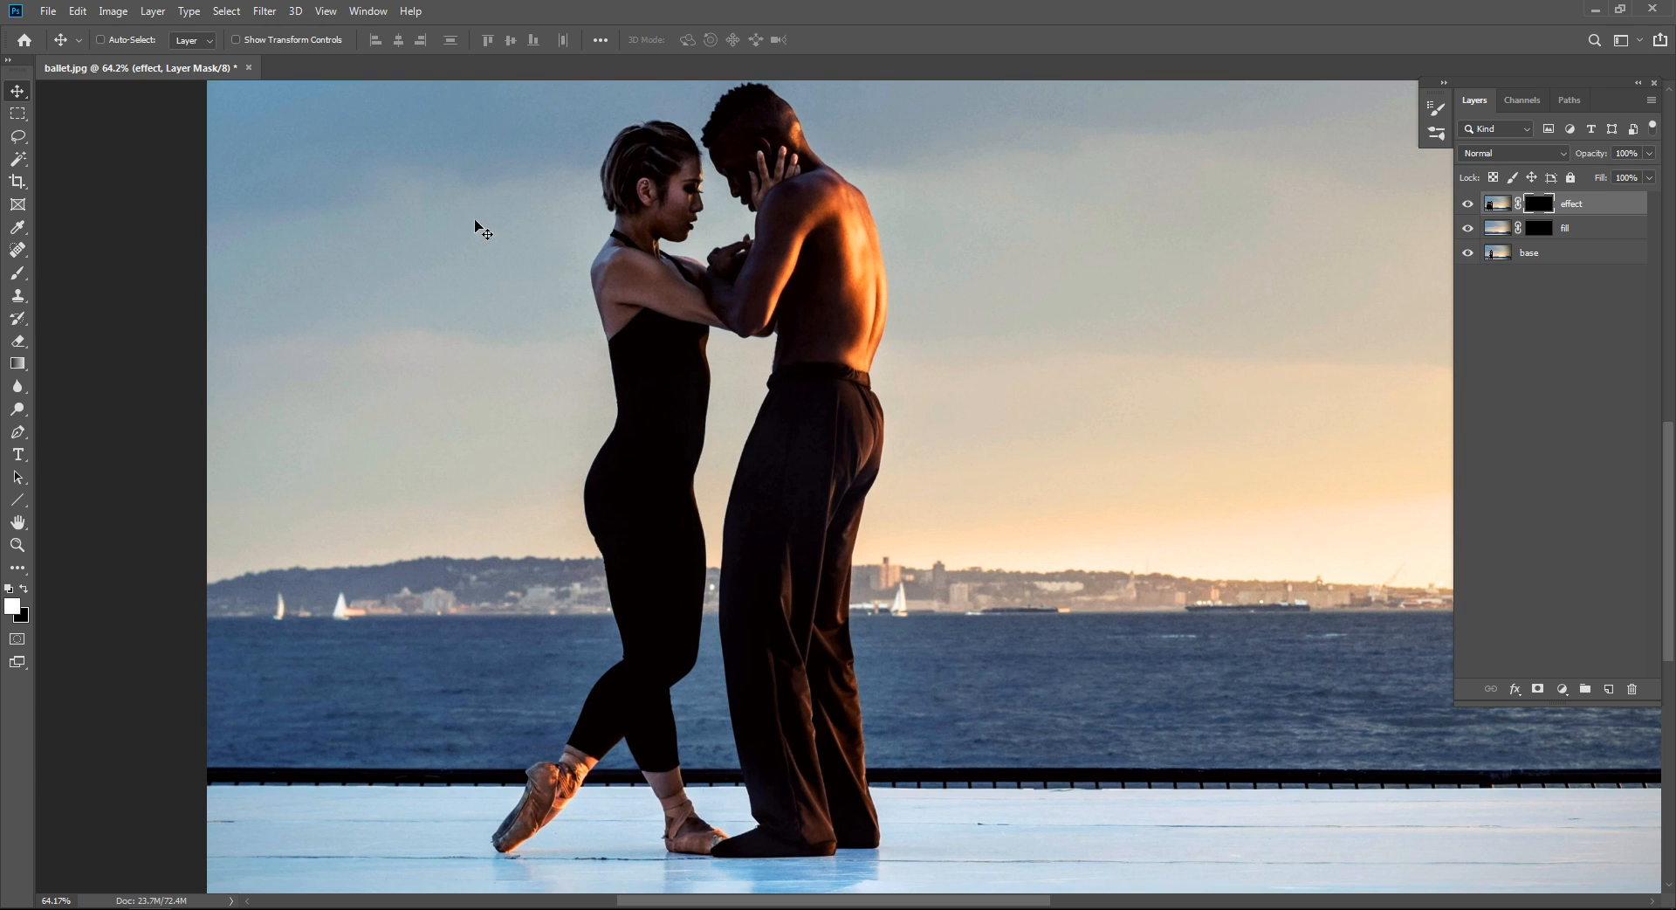
Choose the Soft Round brush for the Brush tool from the General Brushes at 150 px.
{"action": "key", "text": "b"}
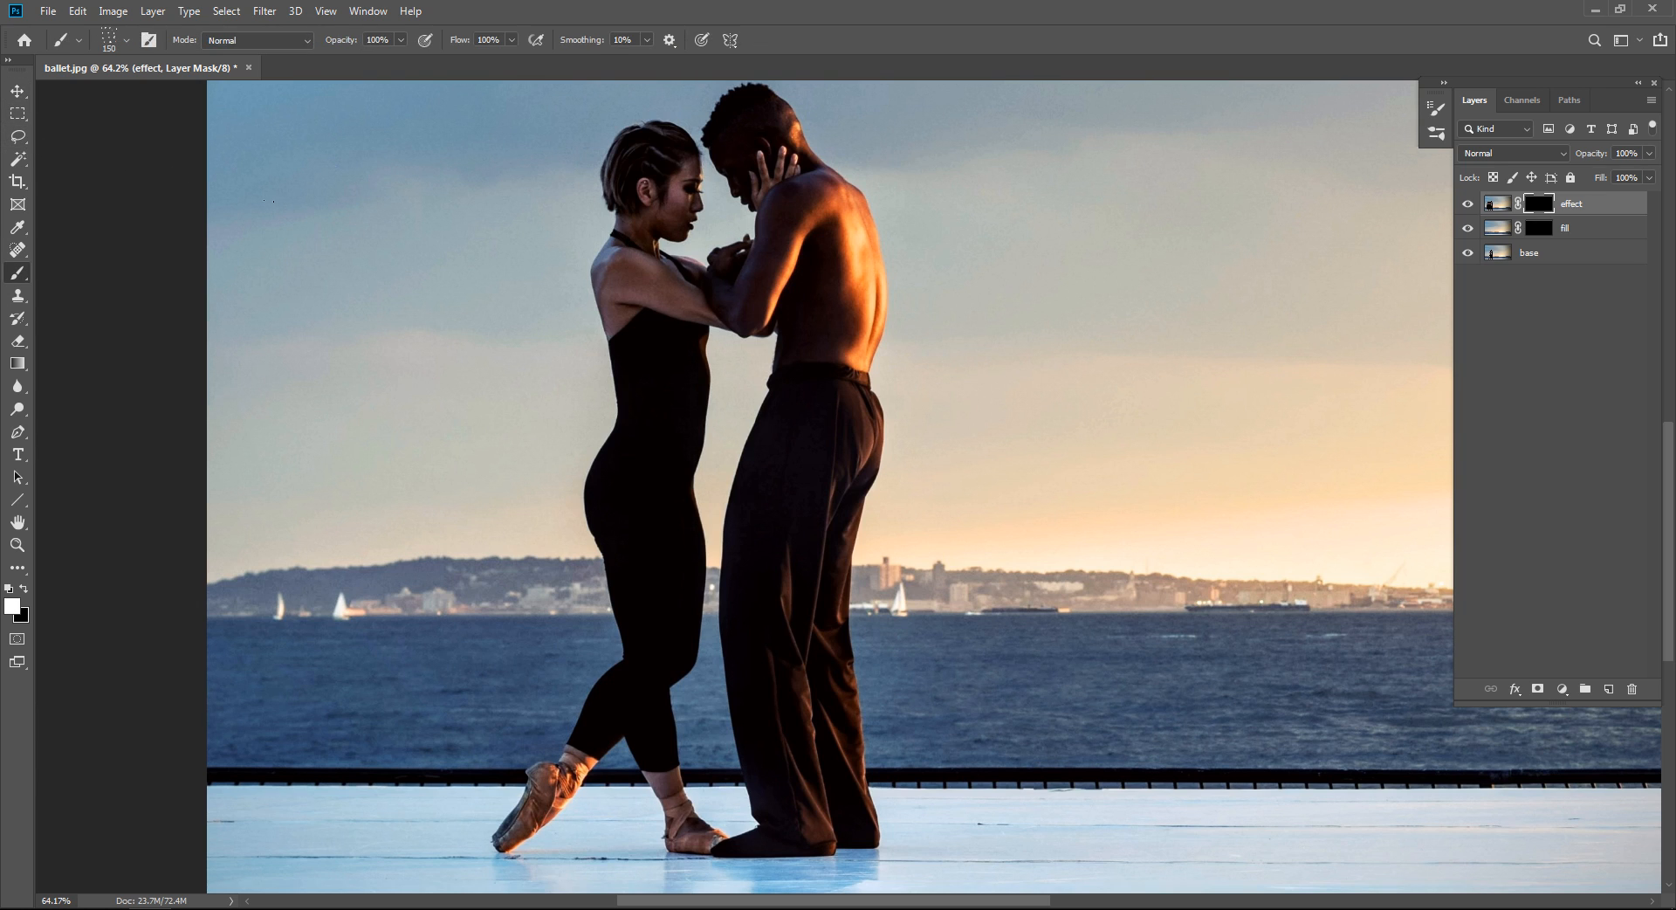
{"action": "left_click", "coordinate": [110, 38]}
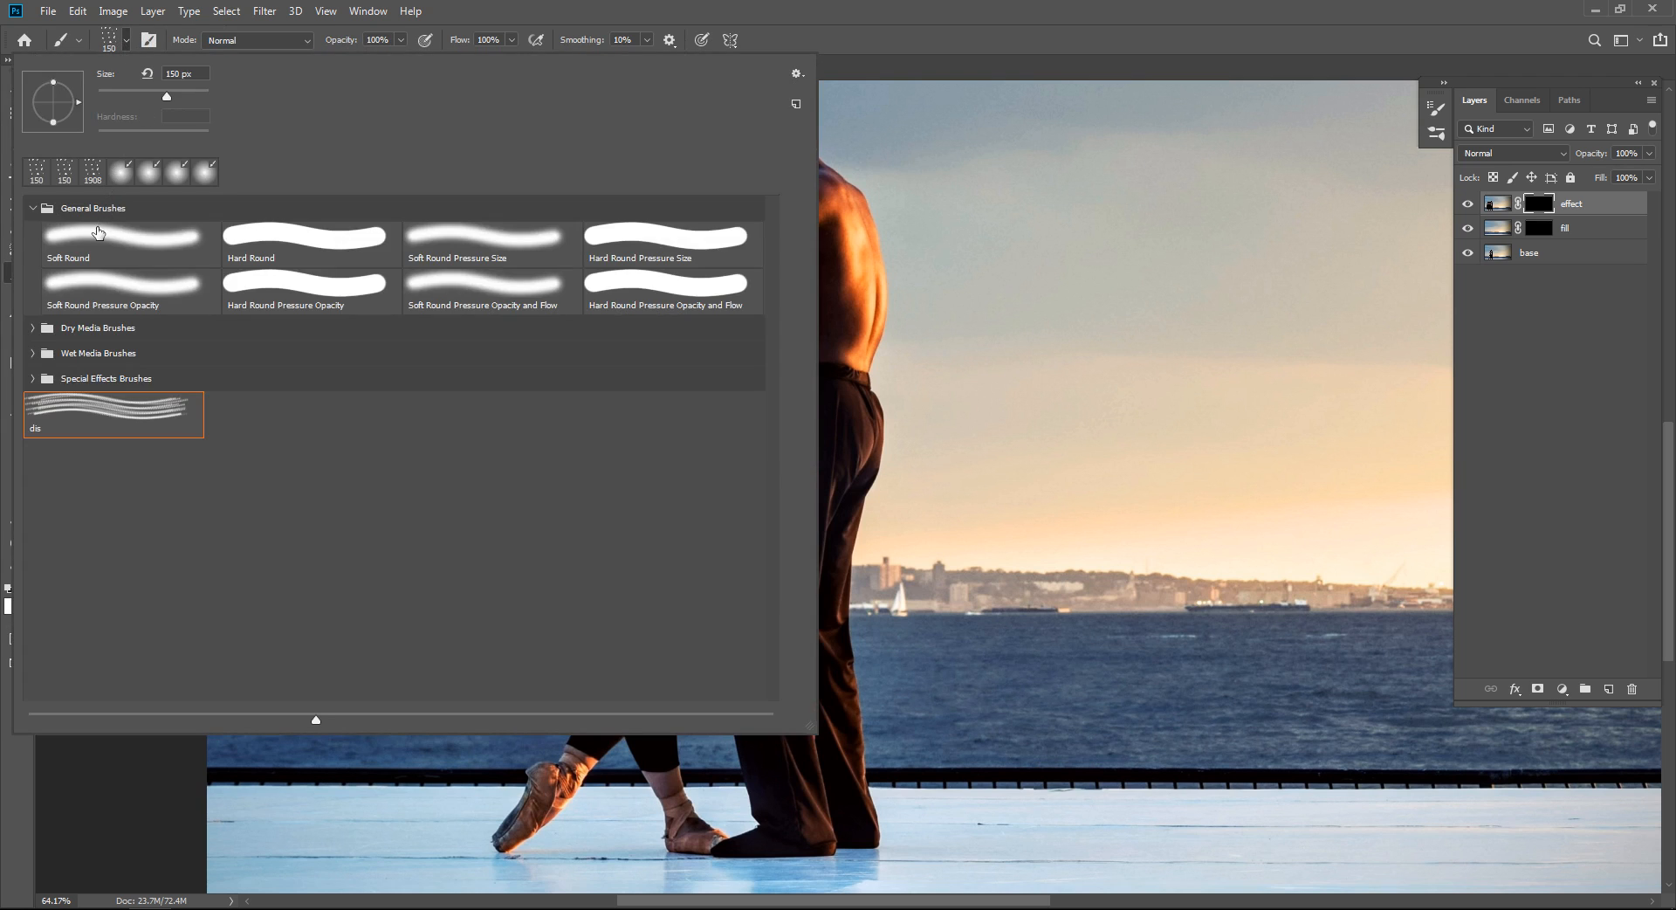
{"action": "left_click", "coordinate": [98, 234]}
{"action": "left_click", "coordinate": [907, 481]}
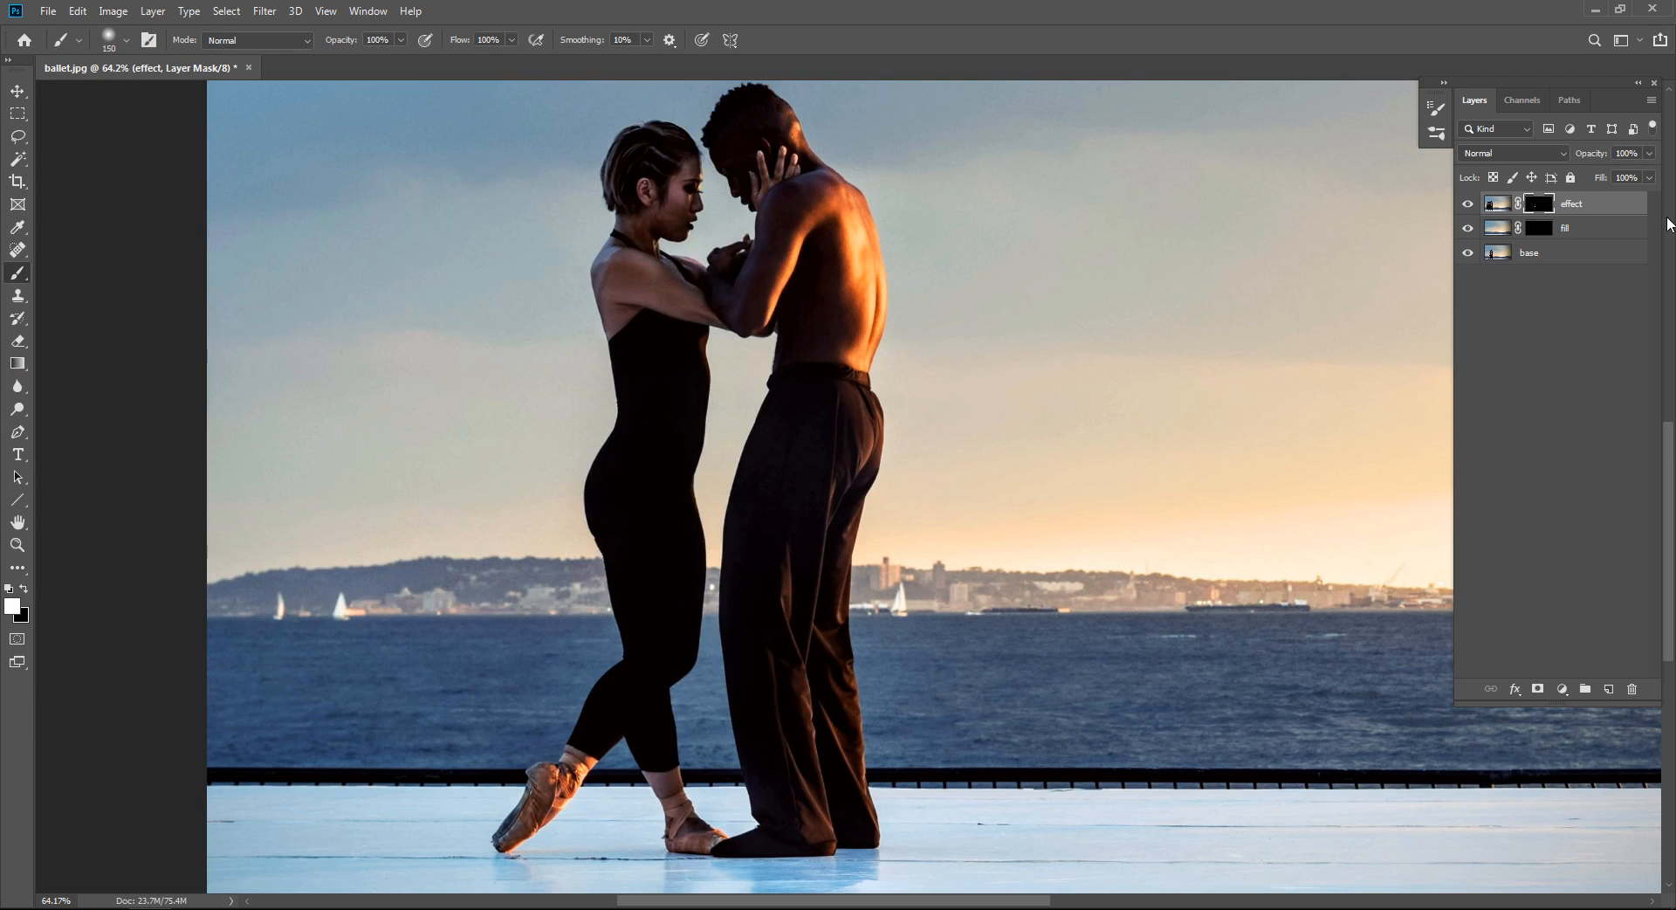
Try painting soft white strokes over the woman's body on the effect layer mask and on the fill layer mask.
{"action": "left_click_drag", "start_coordinate": [629, 208], "coordinate": [650, 319]}
{"action": "key", "text": "ctrl+z"}
{"action": "left_click", "coordinate": [1528, 228]}
{"action": "mouse_move", "coordinate": [650, 225]}
{"action": "left_mouse_down"}
{"action": "mouse_move", "coordinate": [646, 298]}
{"action": "mouse_move", "coordinate": [644, 411]}
{"action": "left_mouse_up"}
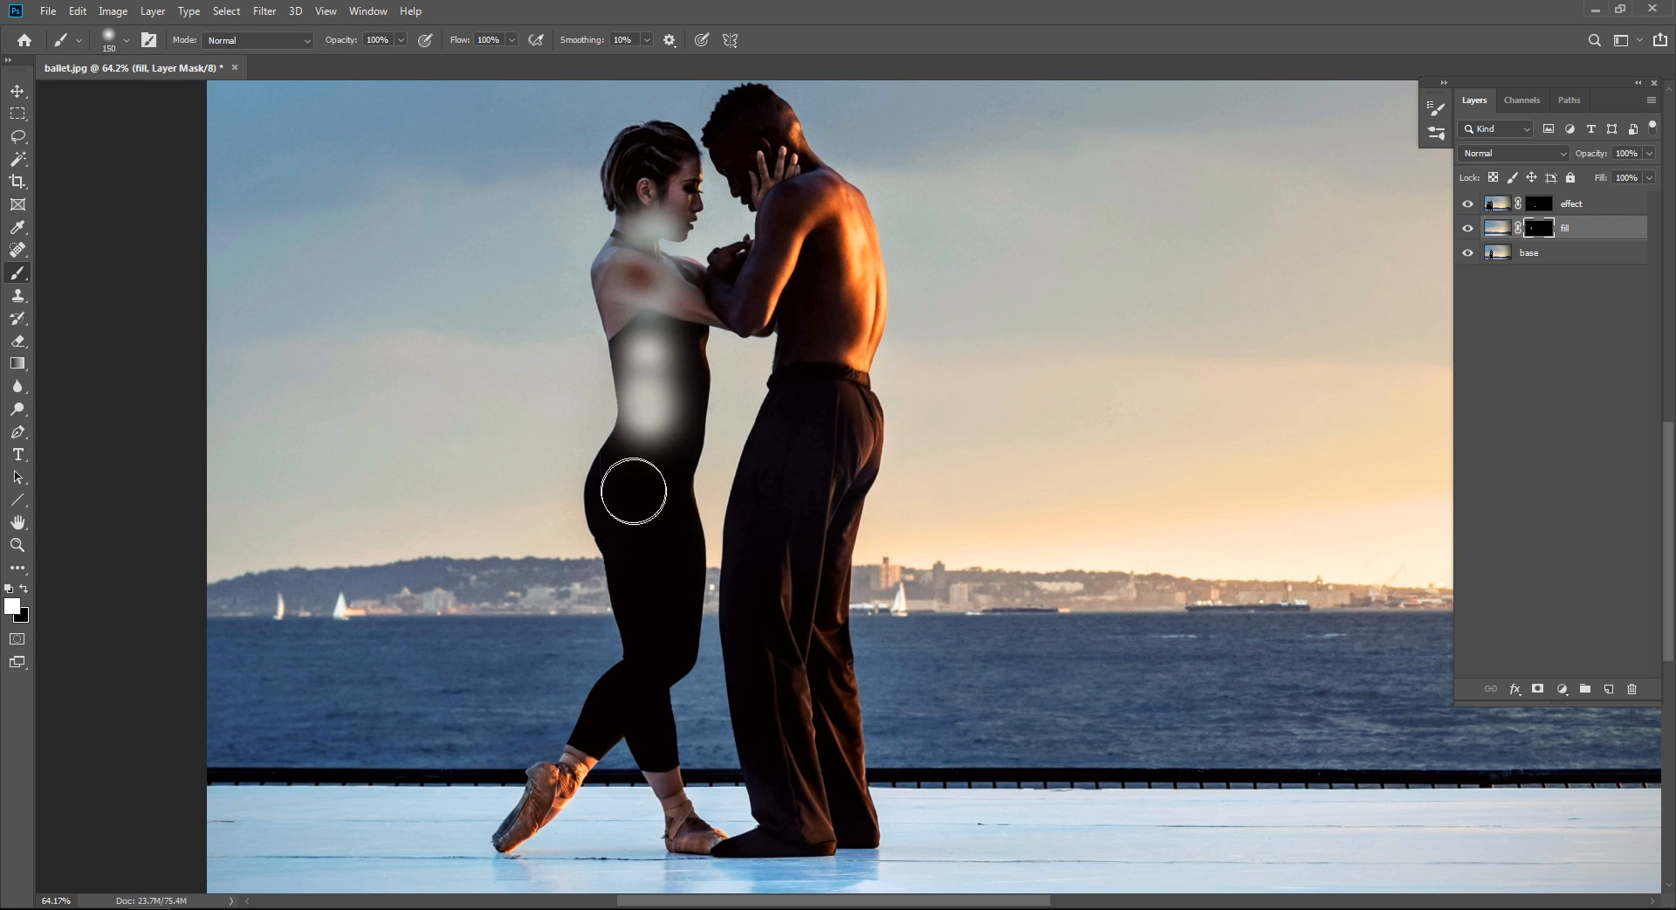
{"action": "left_click_drag", "start_coordinate": [634, 490], "coordinate": [650, 598]}
Undo the test strokes on the fill mask and show the effect and fill layers again.
{"action": "key", "text": "ctrl+z"}
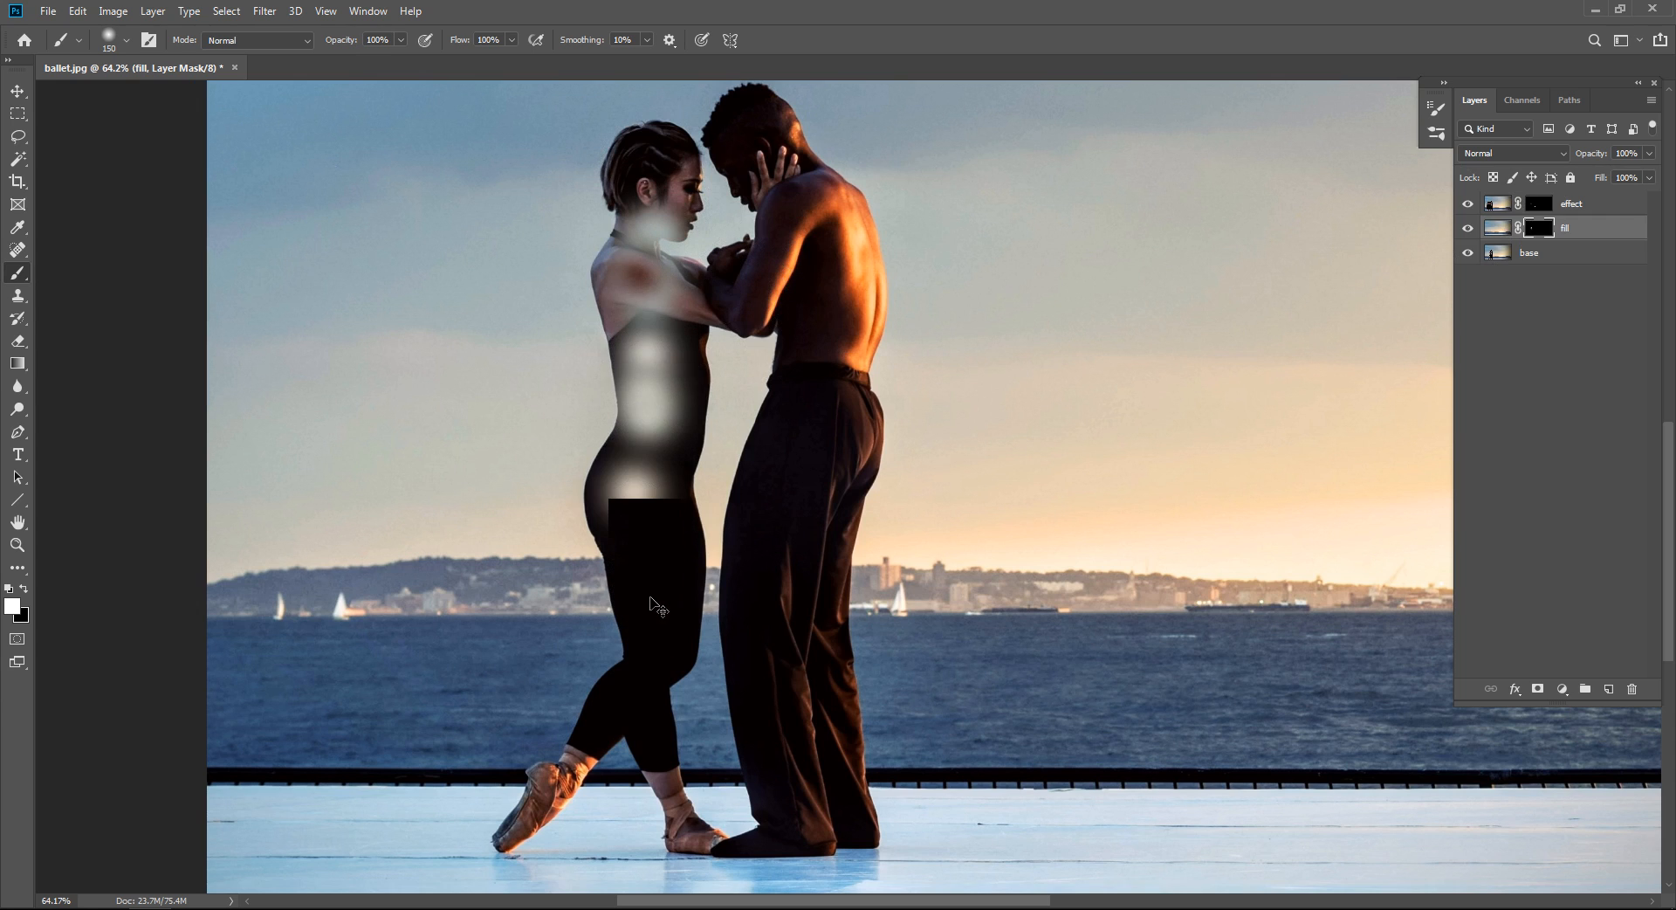
{"action": "key", "text": "ctrl+z"}
{"action": "key", "text": "ctrl+z"}
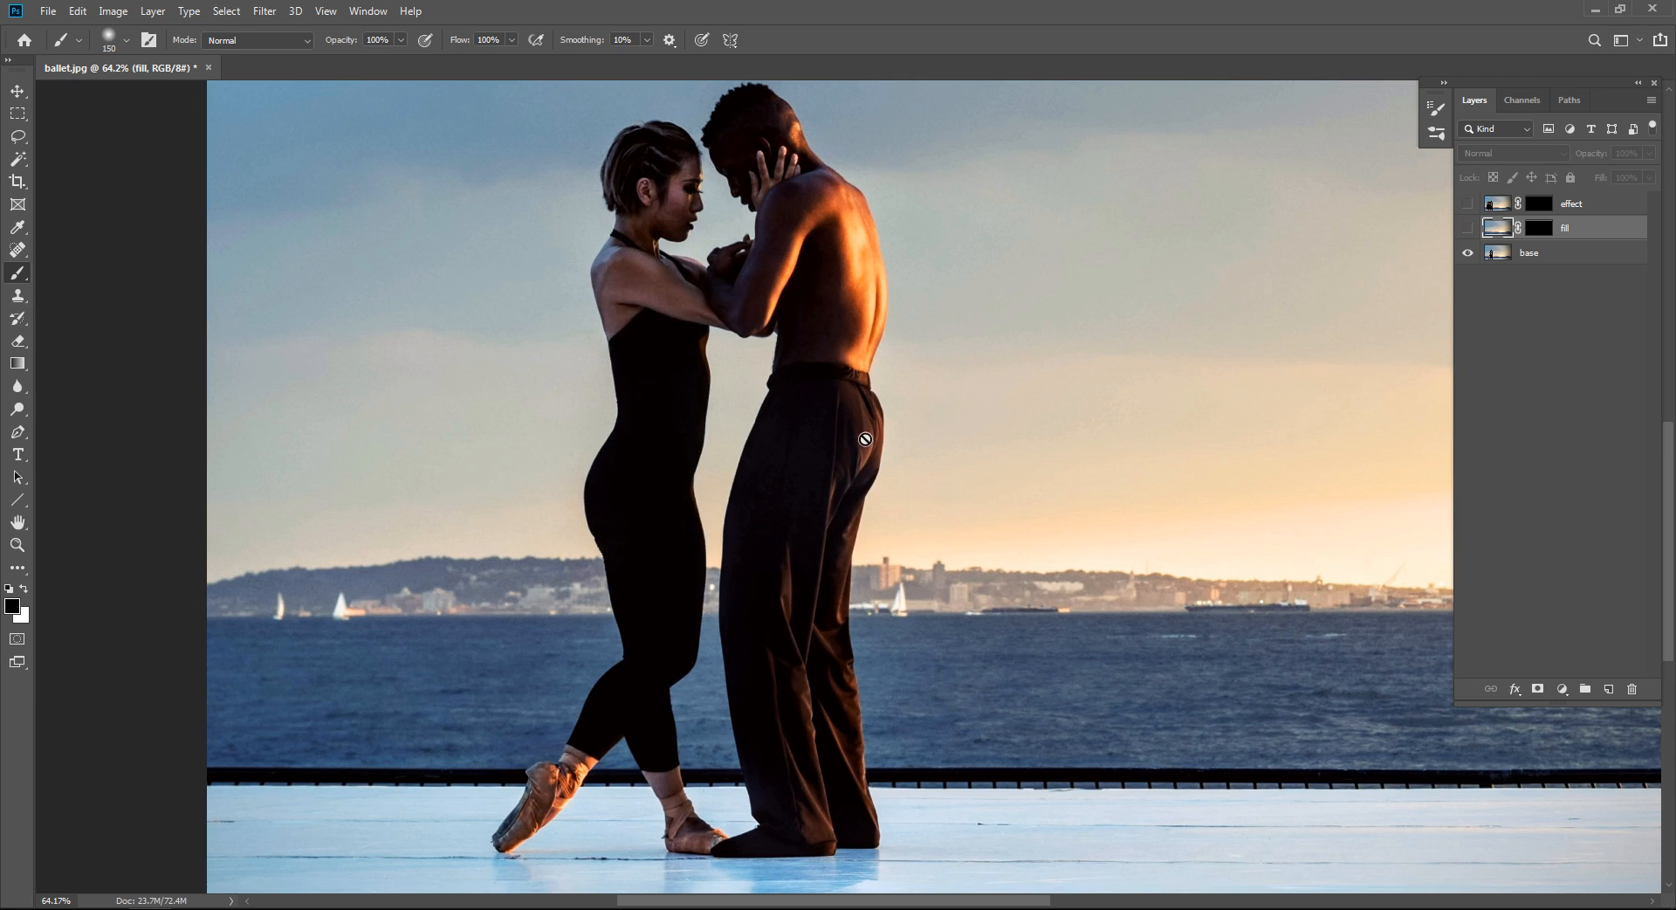
{"action": "left_click_drag", "start_coordinate": [1475, 207], "coordinate": [1470, 229]}
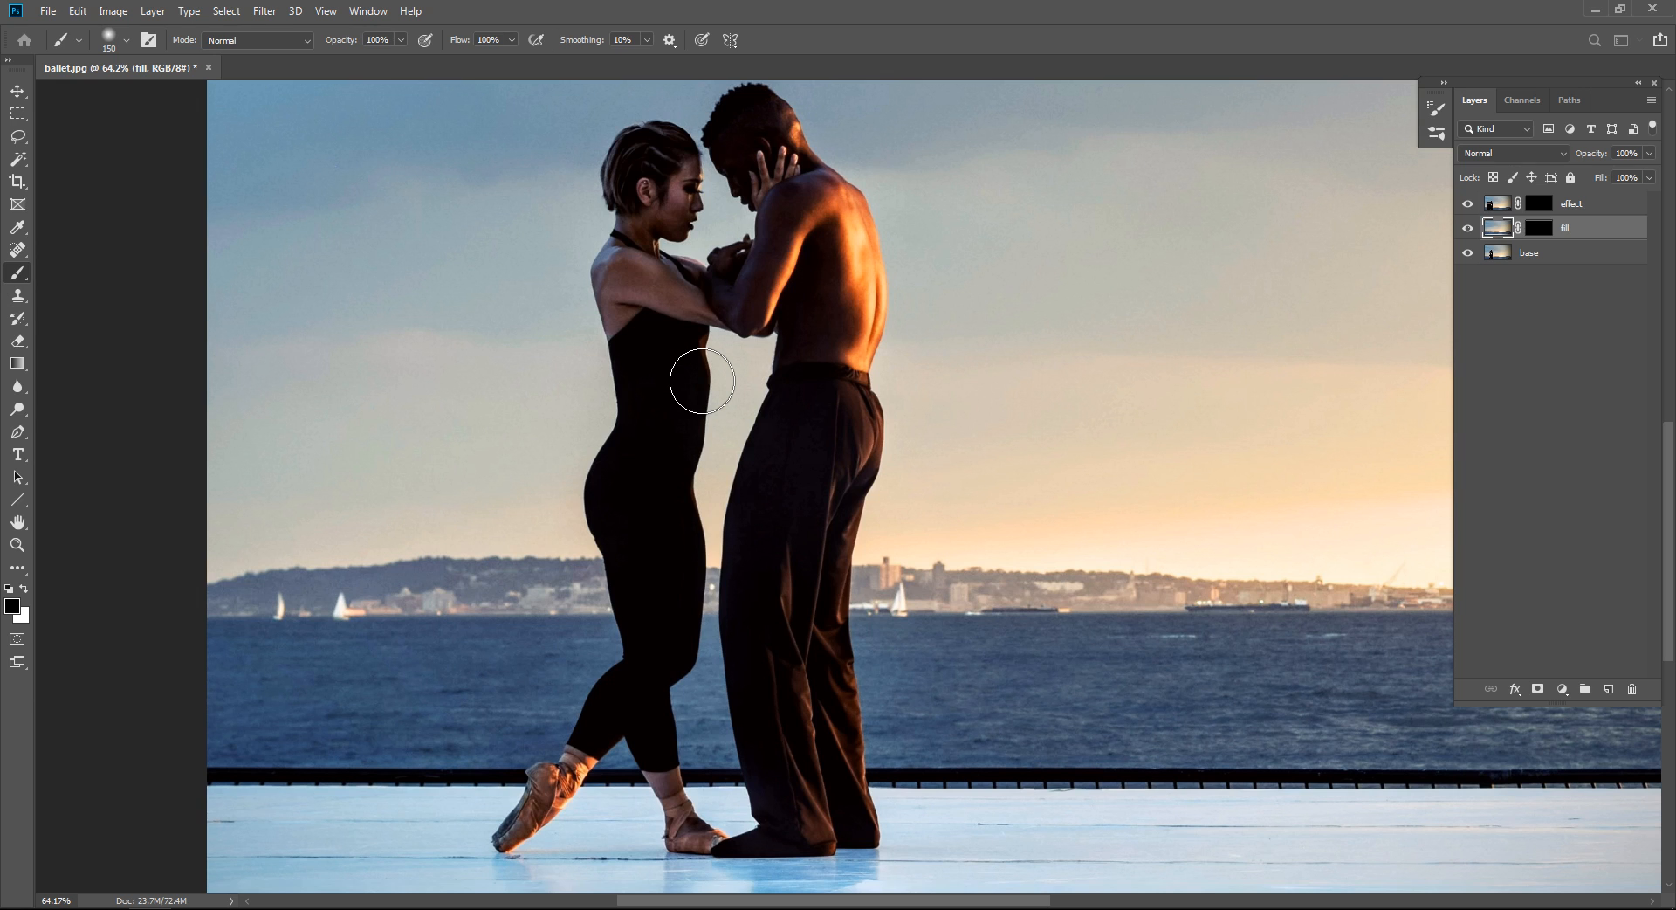
Create a new white RGB document of 2500 x 2500 pixels at 72 pixels per inch.
{"action": "key", "text": "ctrl+n"}
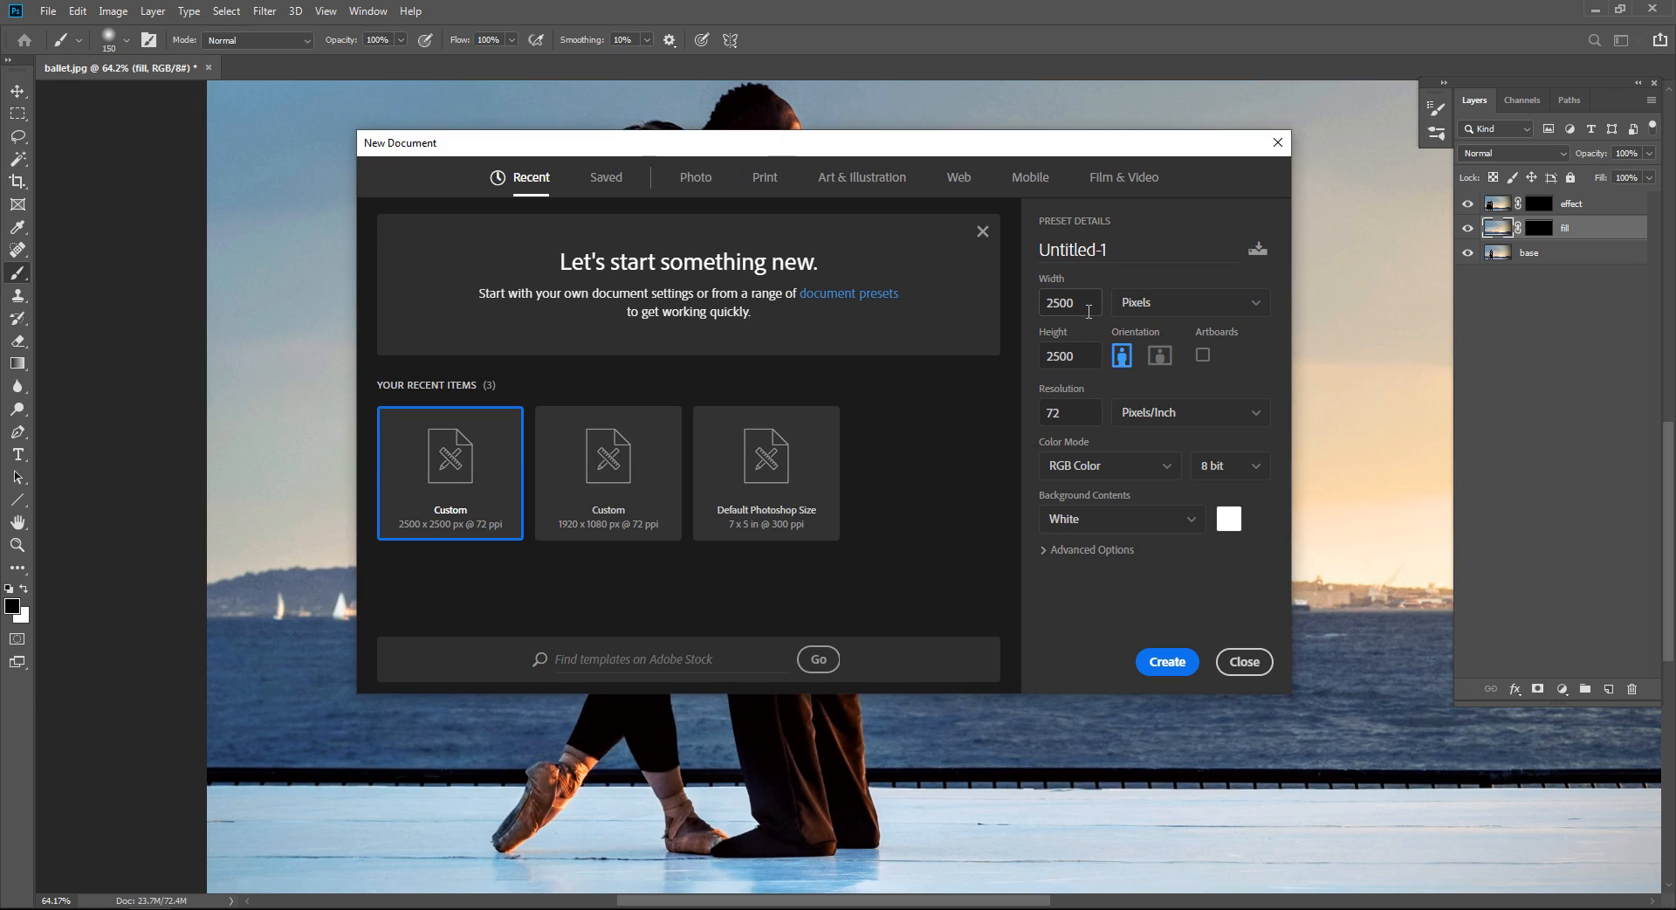
{"action": "double_click", "coordinate": [1073, 302]}
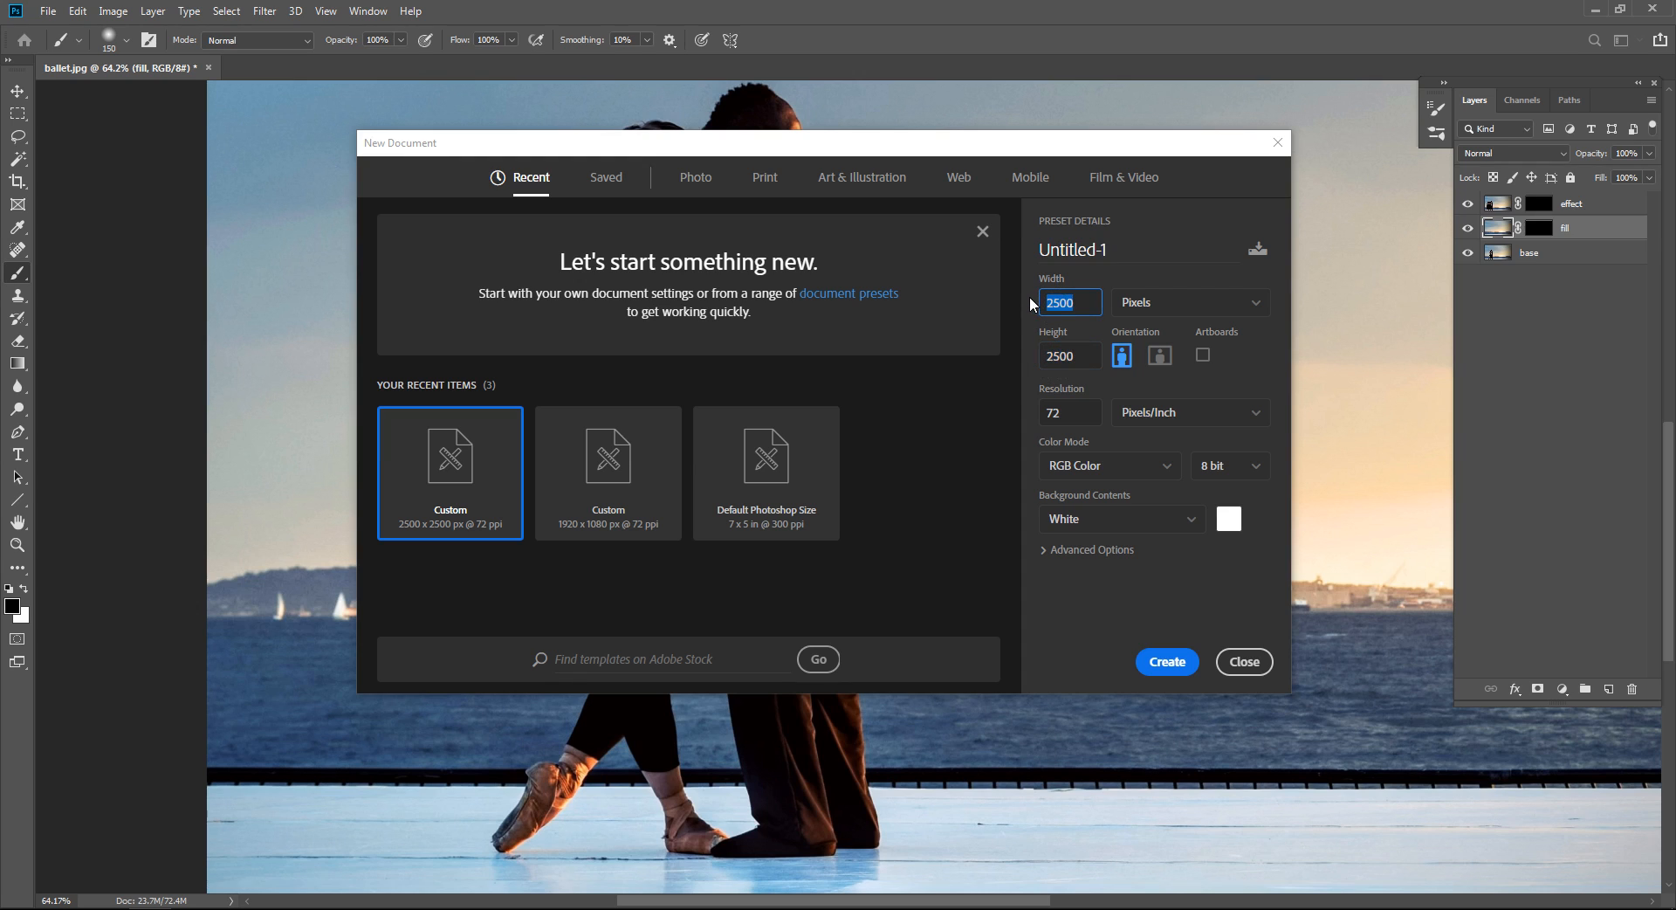
{"action": "left_click", "coordinate": [1095, 307]}
{"action": "left_click", "coordinate": [1152, 662]}
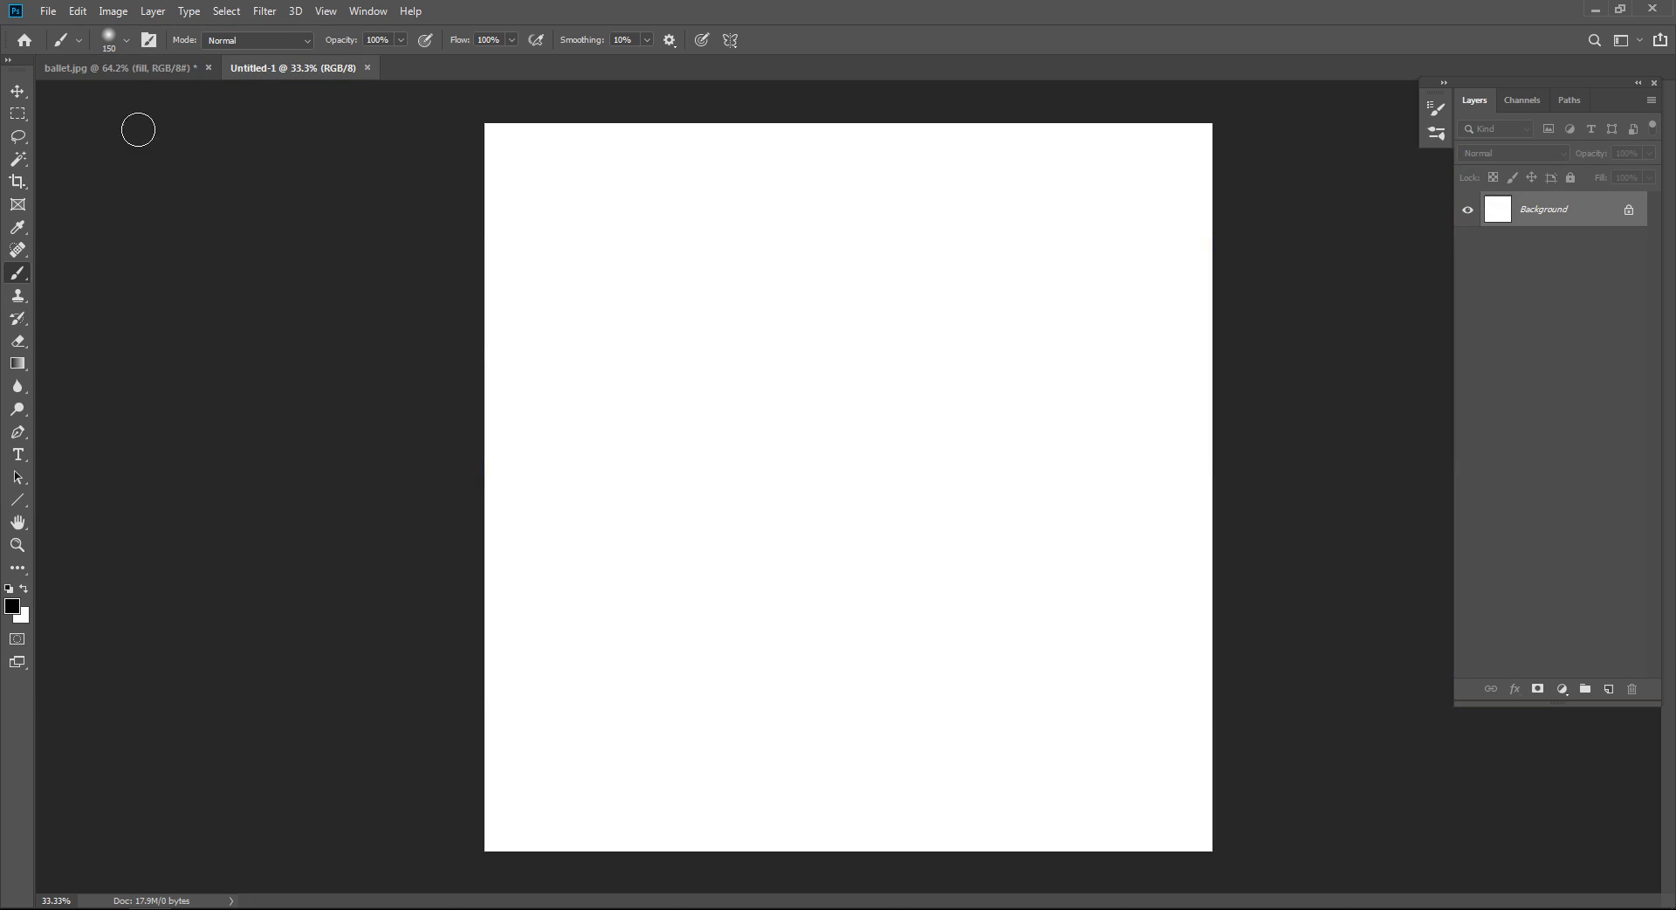
Lasso many small droplet and shard shapes of varied size scattered across the white canvas, adding each to one combined selection.
{"action": "left_click", "coordinate": [16, 142]}
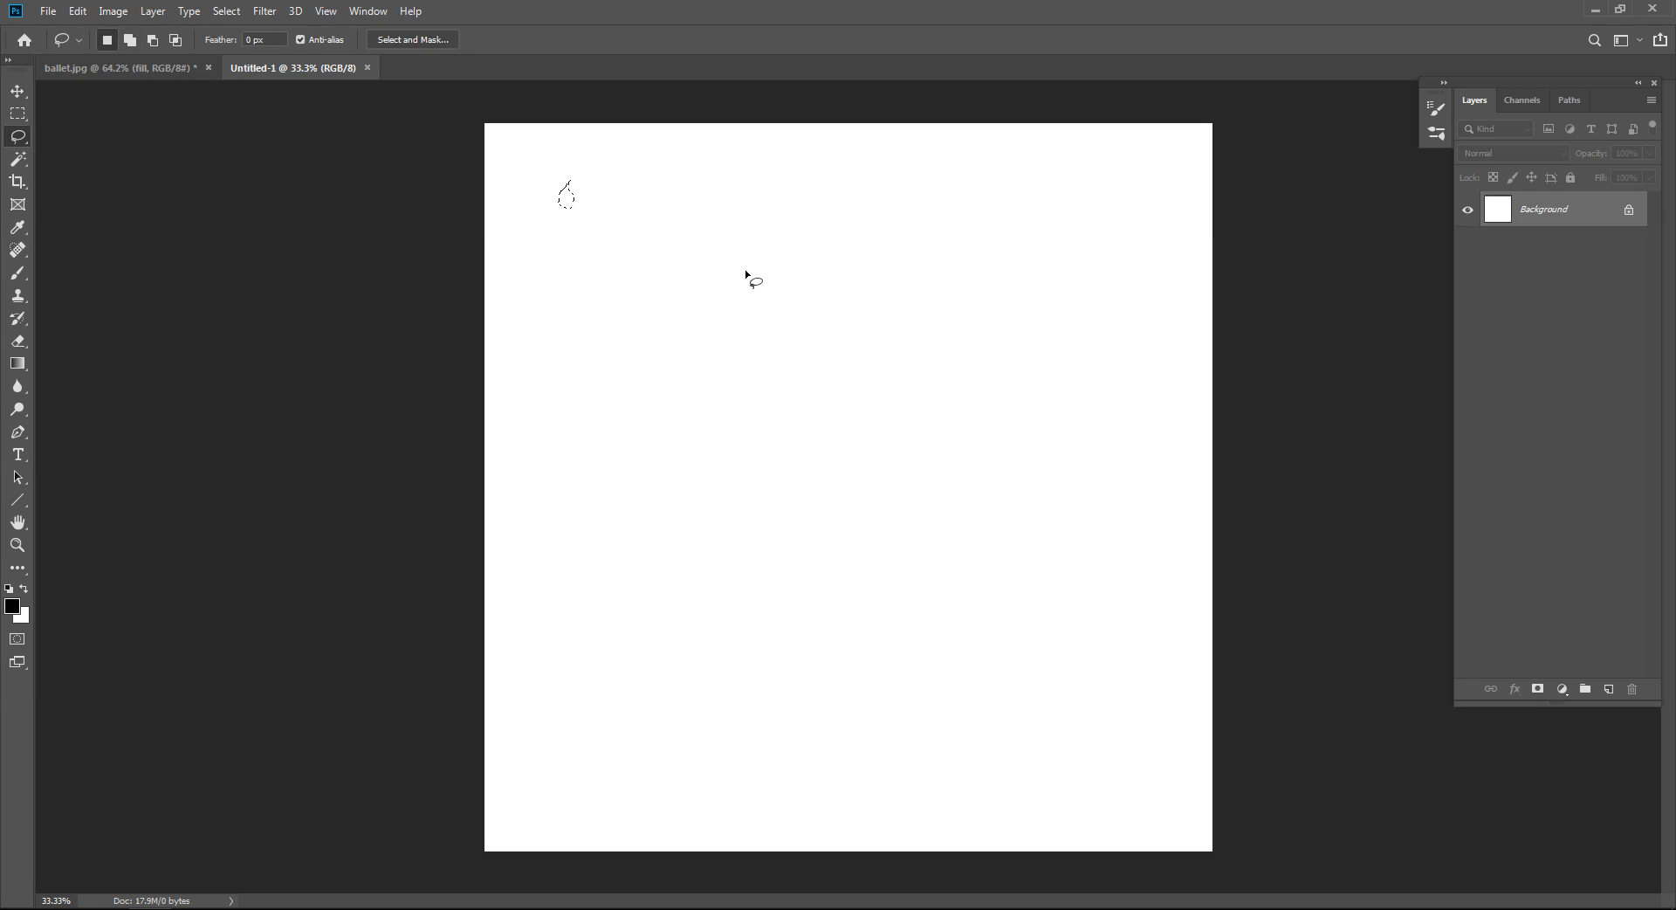
{"action": "key", "text": "shift"}
{"action": "left_click_drag", "start_coordinate": [1102, 422], "coordinate": [1109, 435]}
{"action": "mouse_move", "coordinate": [1071, 201]}
{"action": "left_mouse_down"}
{"action": "mouse_move", "coordinate": [1094, 203]}
{"action": "mouse_move", "coordinate": [1071, 203]}
{"action": "left_mouse_up"}
{"action": "mouse_move", "coordinate": [851, 138]}
{"action": "left_mouse_down"}
{"action": "mouse_move", "coordinate": [844, 161]}
{"action": "mouse_move", "coordinate": [850, 144]}
{"action": "left_mouse_up"}
{"action": "left_click_drag", "start_coordinate": [686, 794], "coordinate": [680, 785]}
{"action": "left_click_drag", "start_coordinate": [592, 391], "coordinate": [588, 390]}
{"action": "left_click_drag", "start_coordinate": [682, 228], "coordinate": [677, 254]}
{"action": "left_click_drag", "start_coordinate": [581, 658], "coordinate": [572, 686]}
{"action": "left_click_drag", "start_coordinate": [911, 302], "coordinate": [908, 320]}
{"action": "left_click_drag", "start_coordinate": [729, 372], "coordinate": [725, 379]}
{"action": "mouse_move", "coordinate": [1070, 707]}
{"action": "left_mouse_down"}
{"action": "mouse_move", "coordinate": [1097, 714]}
{"action": "mouse_move", "coordinate": [1055, 682]}
{"action": "left_mouse_up"}
{"action": "mouse_move", "coordinate": [803, 484]}
{"action": "left_mouse_down"}
{"action": "mouse_move", "coordinate": [797, 508]}
{"action": "mouse_move", "coordinate": [804, 489]}
{"action": "left_mouse_up"}
{"action": "mouse_move", "coordinate": [1041, 335]}
{"action": "left_mouse_down"}
{"action": "mouse_move", "coordinate": [1074, 329]}
{"action": "mouse_move", "coordinate": [1048, 343]}
{"action": "left_mouse_up"}
{"action": "mouse_move", "coordinate": [816, 708]}
{"action": "left_mouse_down"}
{"action": "mouse_move", "coordinate": [830, 715]}
{"action": "mouse_move", "coordinate": [818, 709]}
{"action": "left_mouse_up"}
{"action": "mouse_move", "coordinate": [915, 419]}
{"action": "left_mouse_down"}
{"action": "mouse_move", "coordinate": [938, 441]}
{"action": "mouse_move", "coordinate": [915, 426]}
{"action": "left_mouse_up"}
{"action": "left_click_drag", "start_coordinate": [517, 138], "coordinate": [522, 143]}
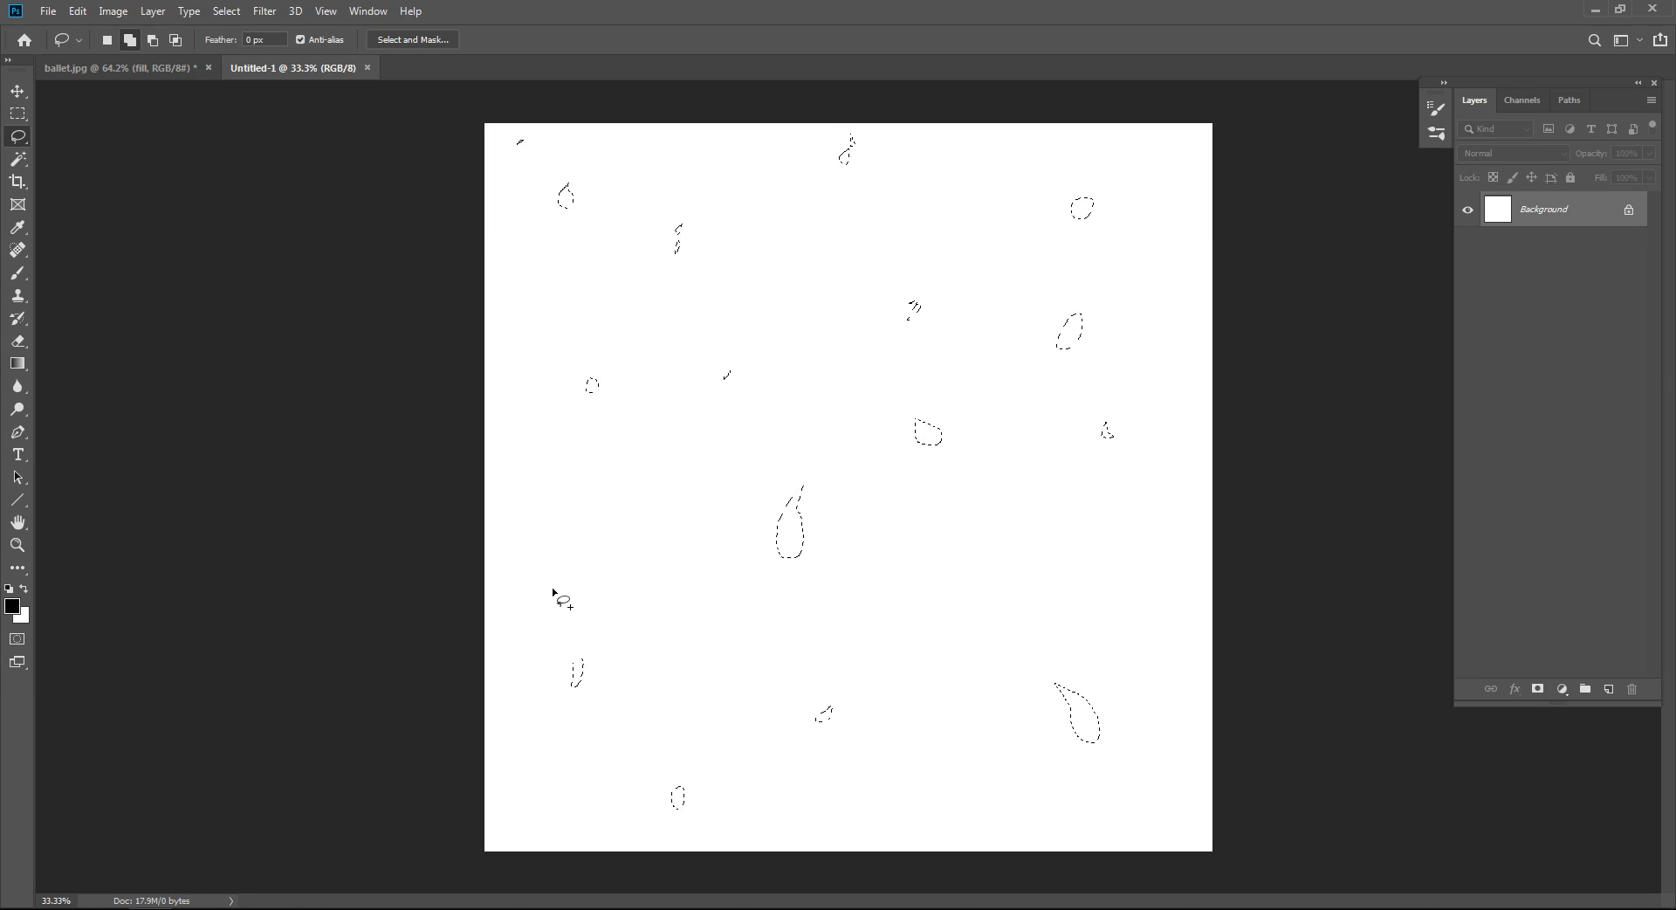
{"action": "left_click_drag", "start_coordinate": [552, 568], "coordinate": [555, 557]}
{"action": "left_click_drag", "start_coordinate": [928, 618], "coordinate": [899, 615]}
{"action": "left_click_drag", "start_coordinate": [660, 493], "coordinate": [651, 504]}
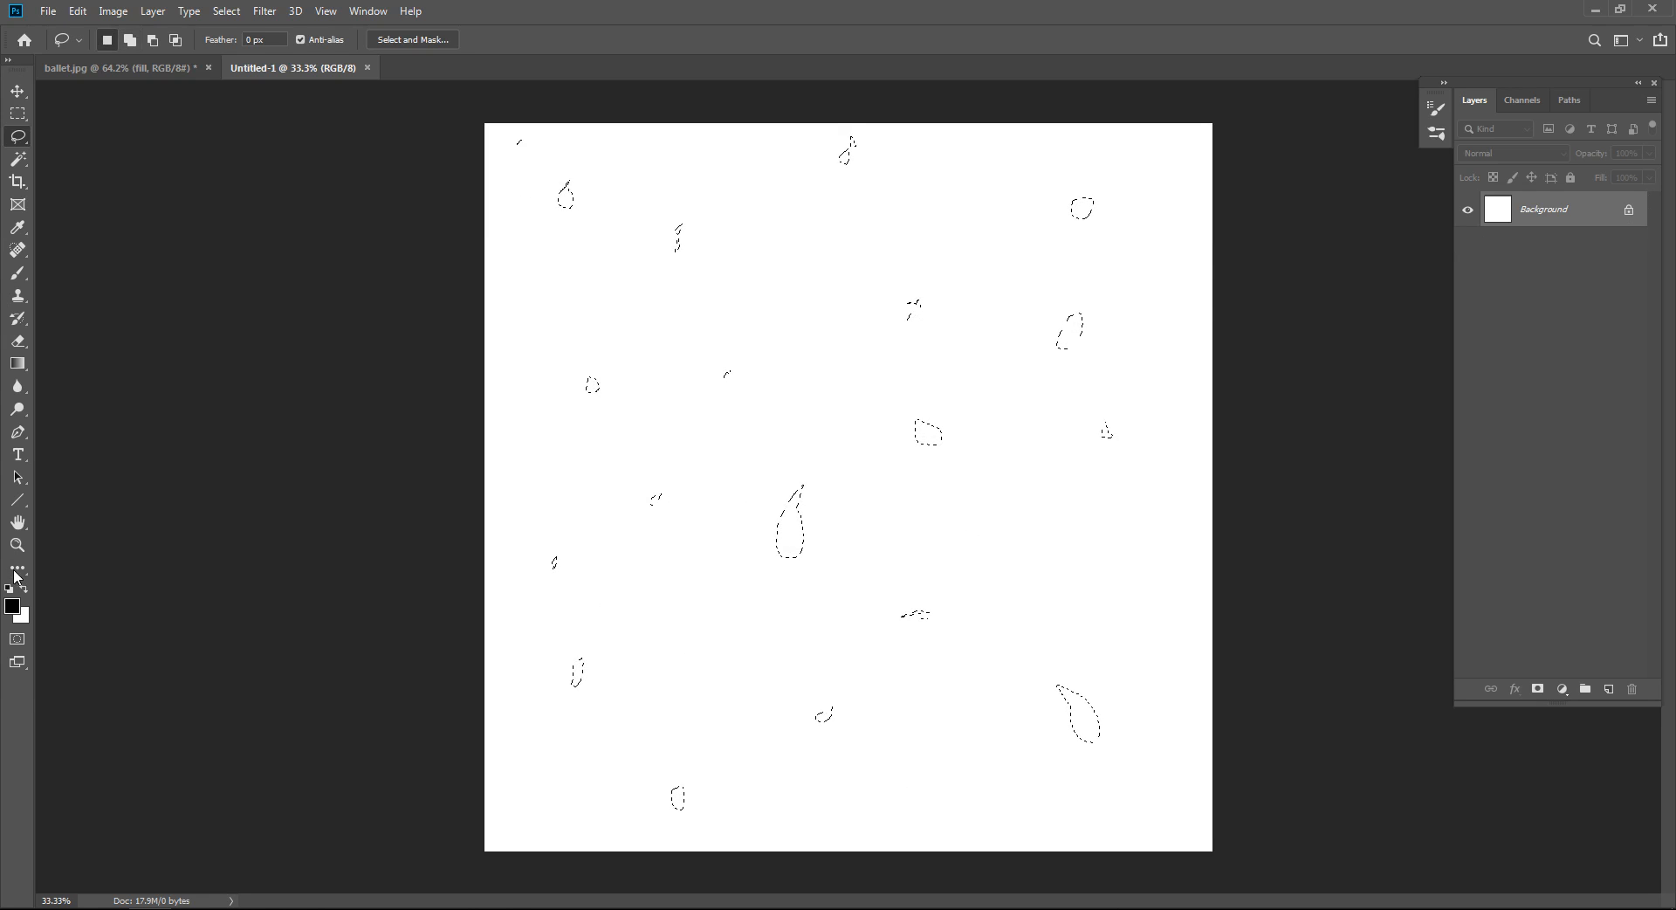
Unlock the background layer and fill the selected shapes with black.
{"action": "left_click", "coordinate": [1629, 211]}
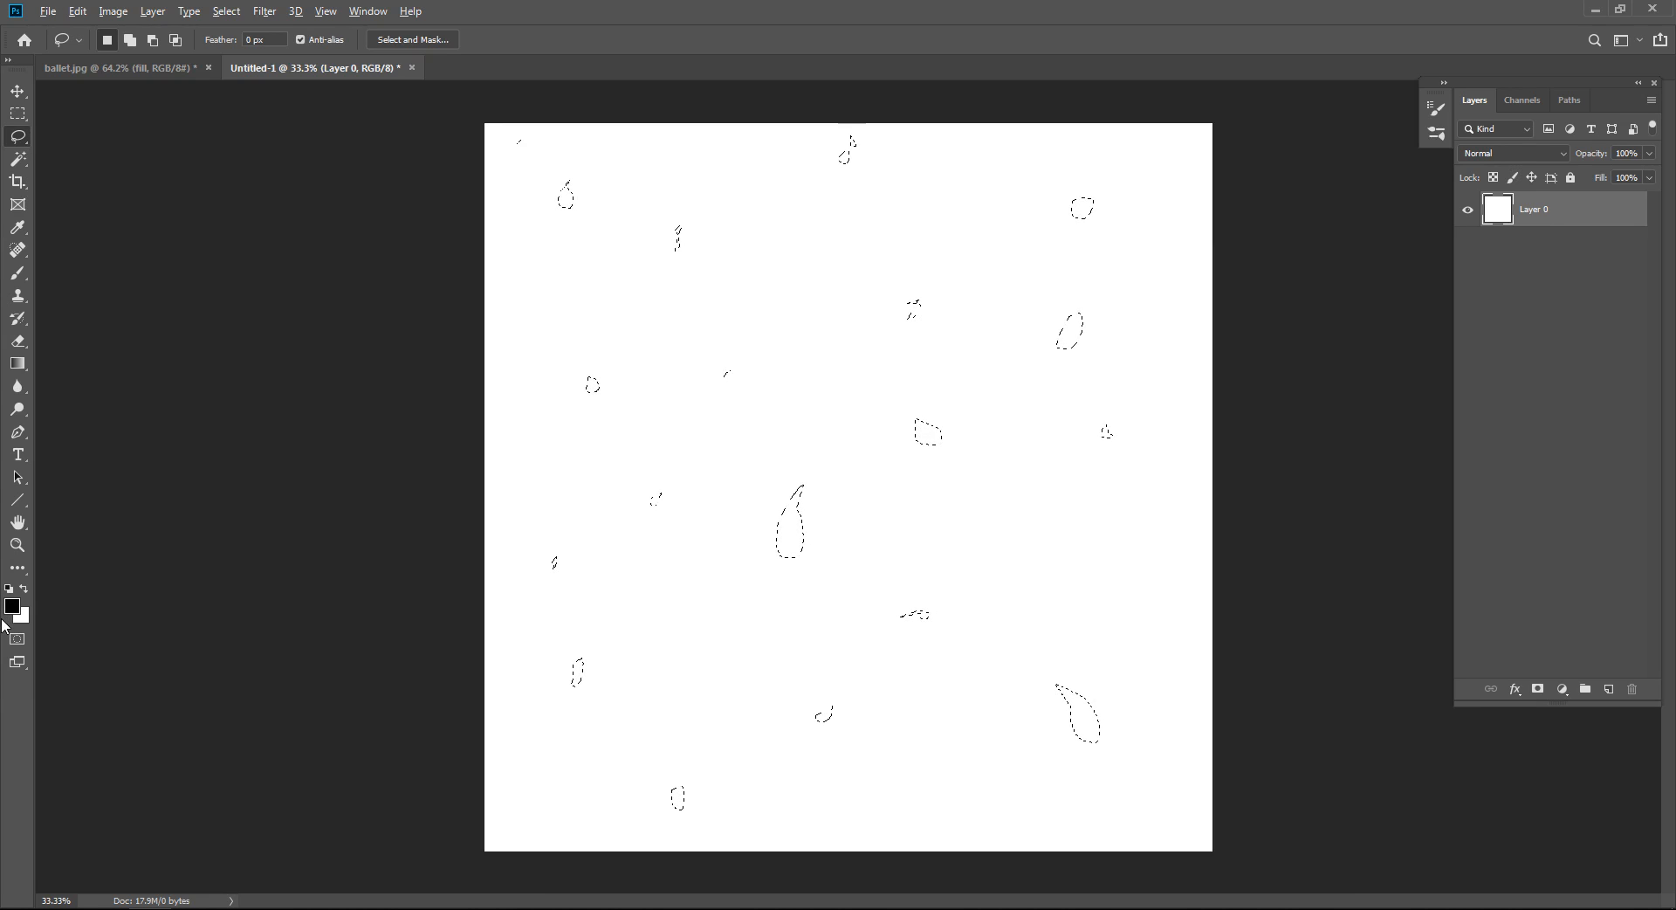
{"action": "key", "text": "alt+BackSpace"}
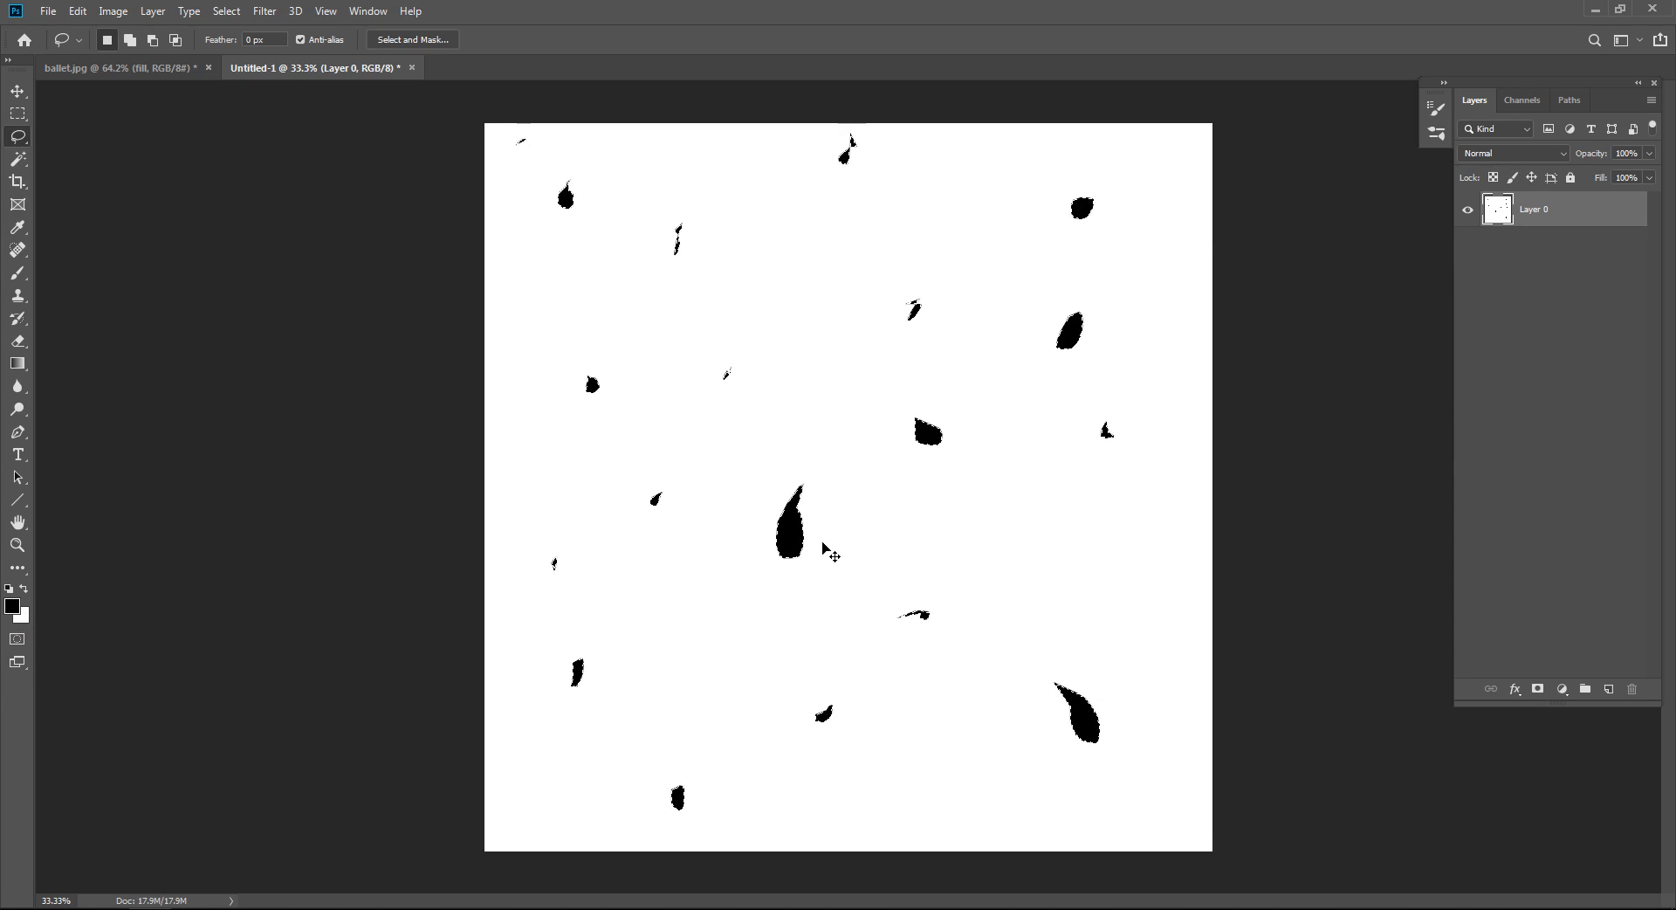
Define the black shapes as a brush preset named "f" and stamp it in white over the shapes on the canvas.
{"action": "left_click", "coordinate": [78, 11]}
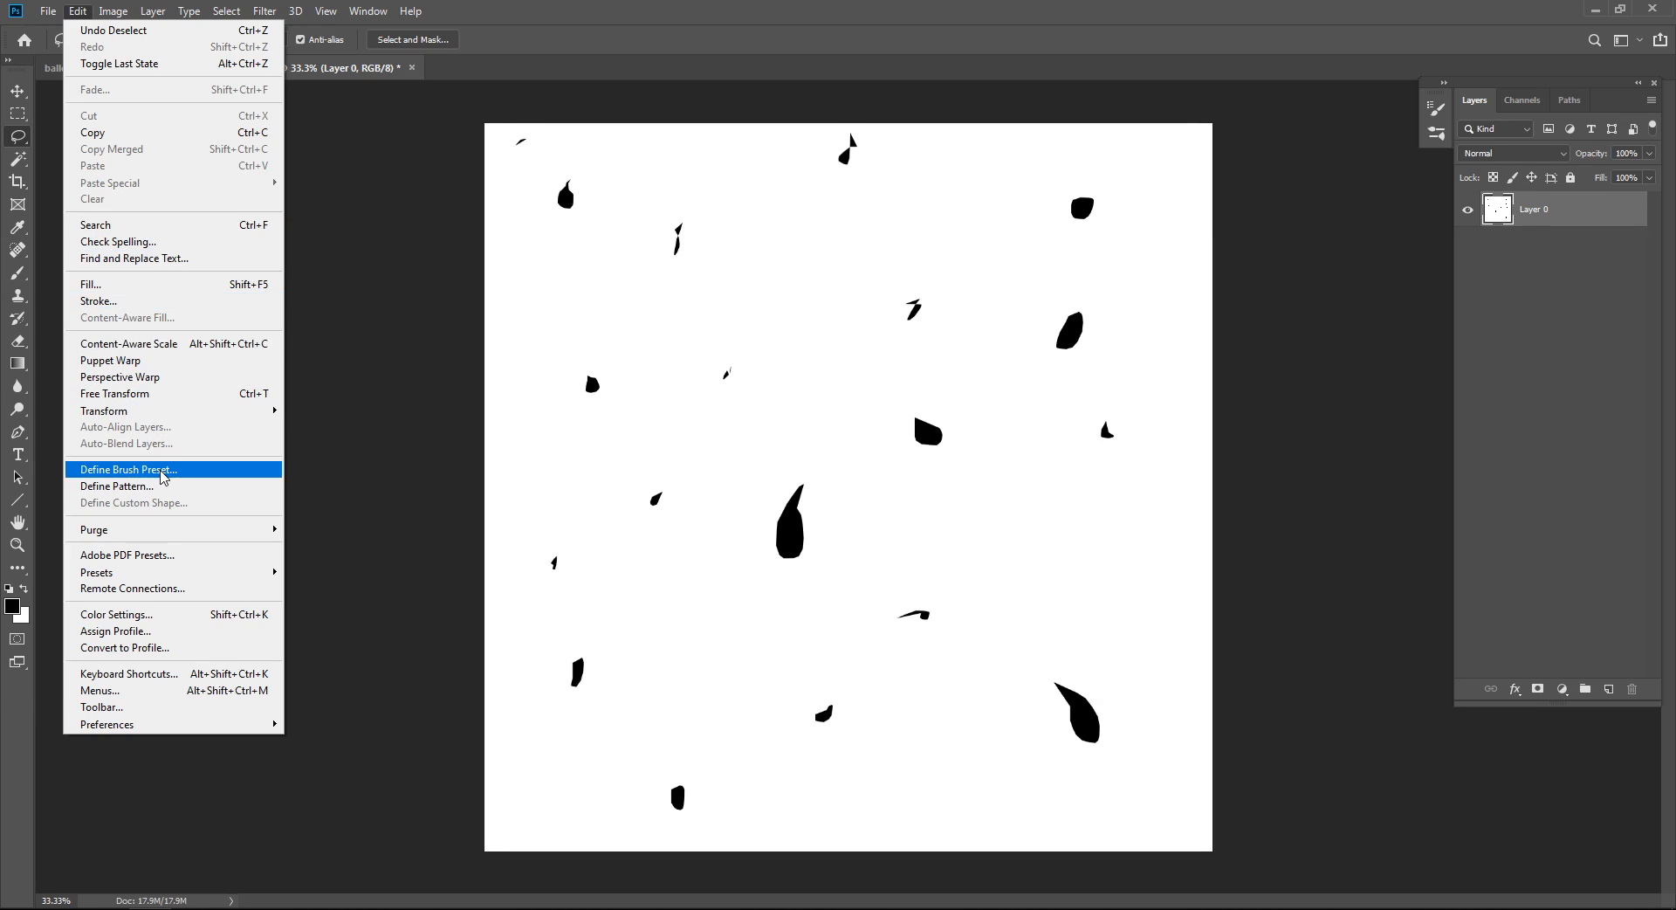
{"action": "left_click", "coordinate": [161, 471]}
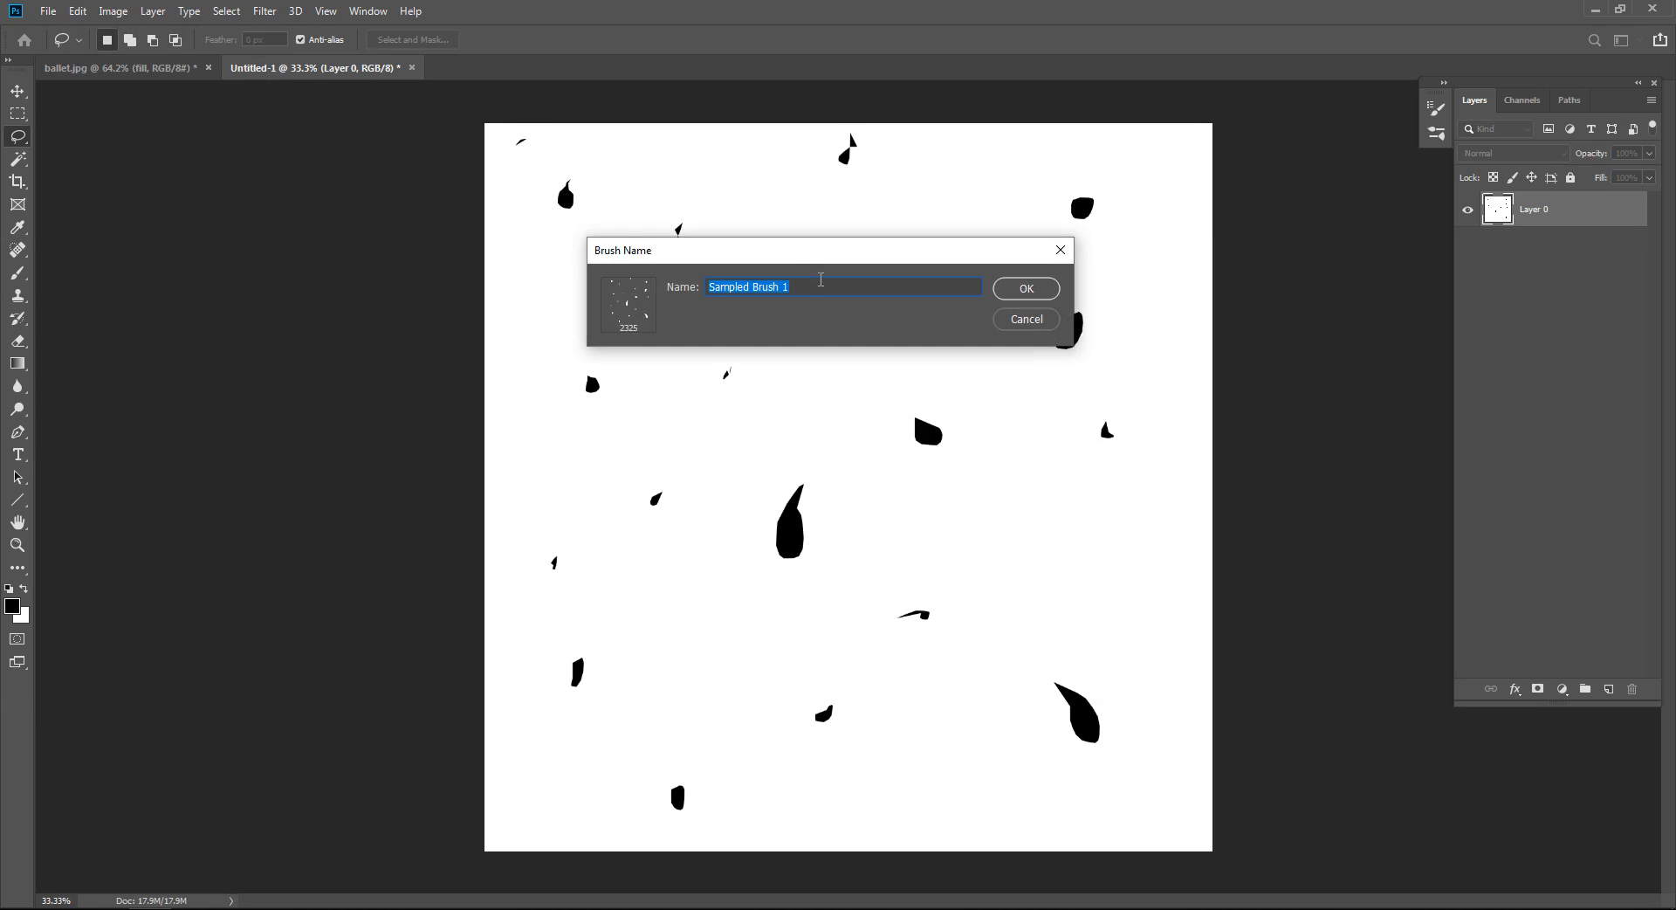
{"action": "type", "text": "f"}
{"action": "key", "text": "Return"}
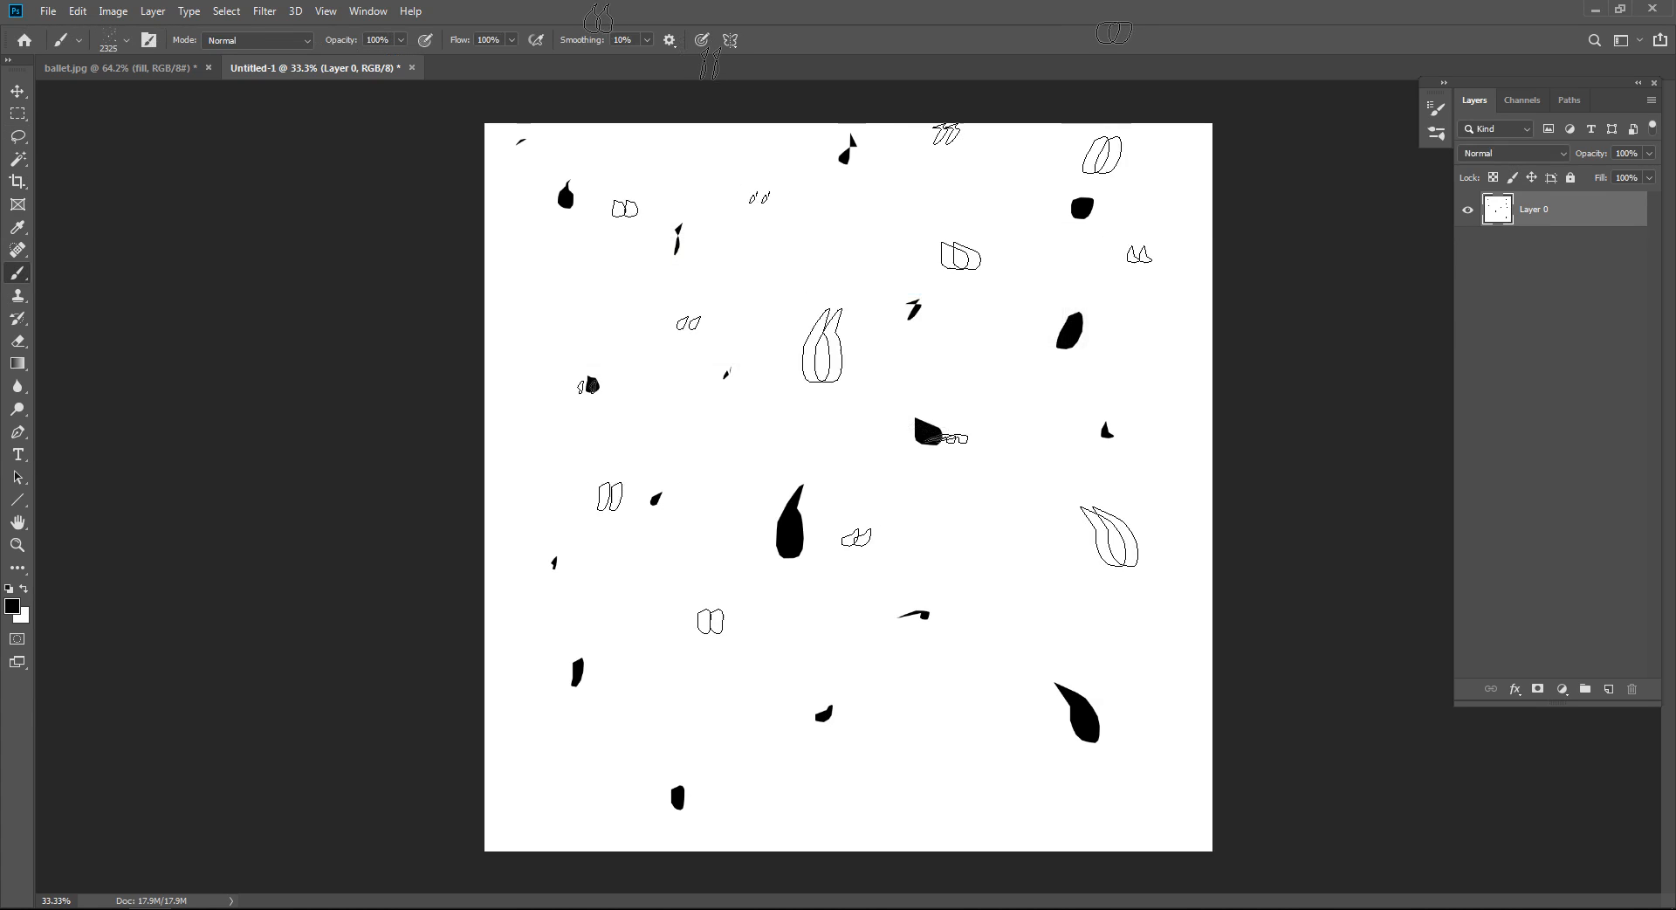
{"action": "key", "text": "x"}
{"action": "left_click", "coordinate": [816, 476]}
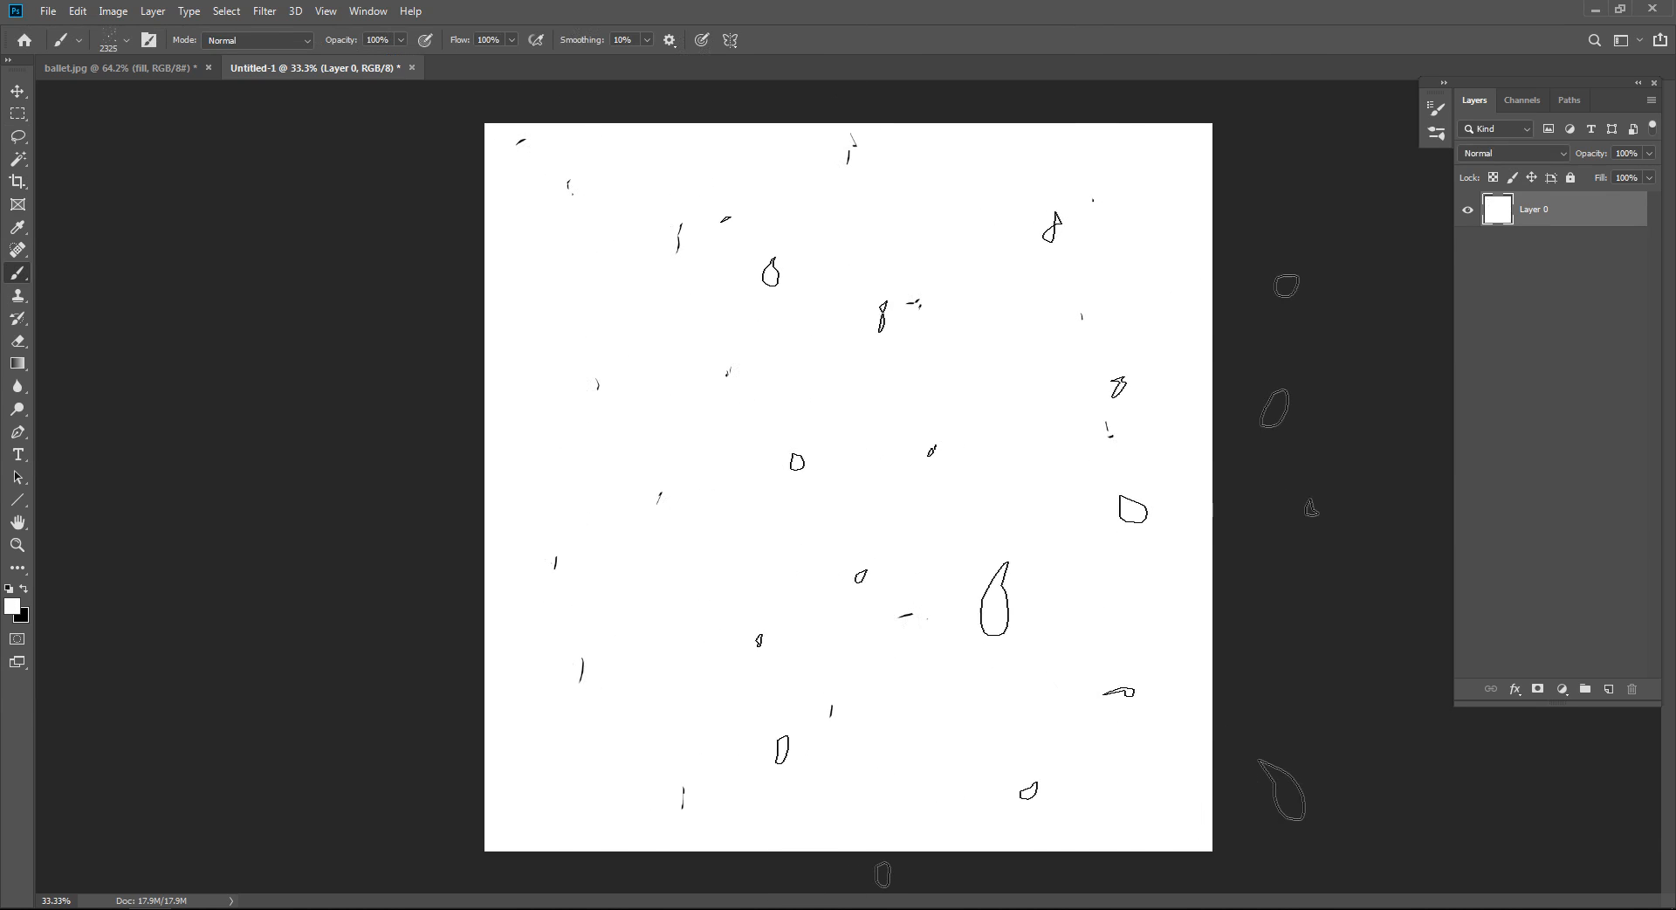
Go back to ballet.jpg and reduce the custom scatter brush to 150 px.
{"action": "left_click", "coordinate": [122, 67]}
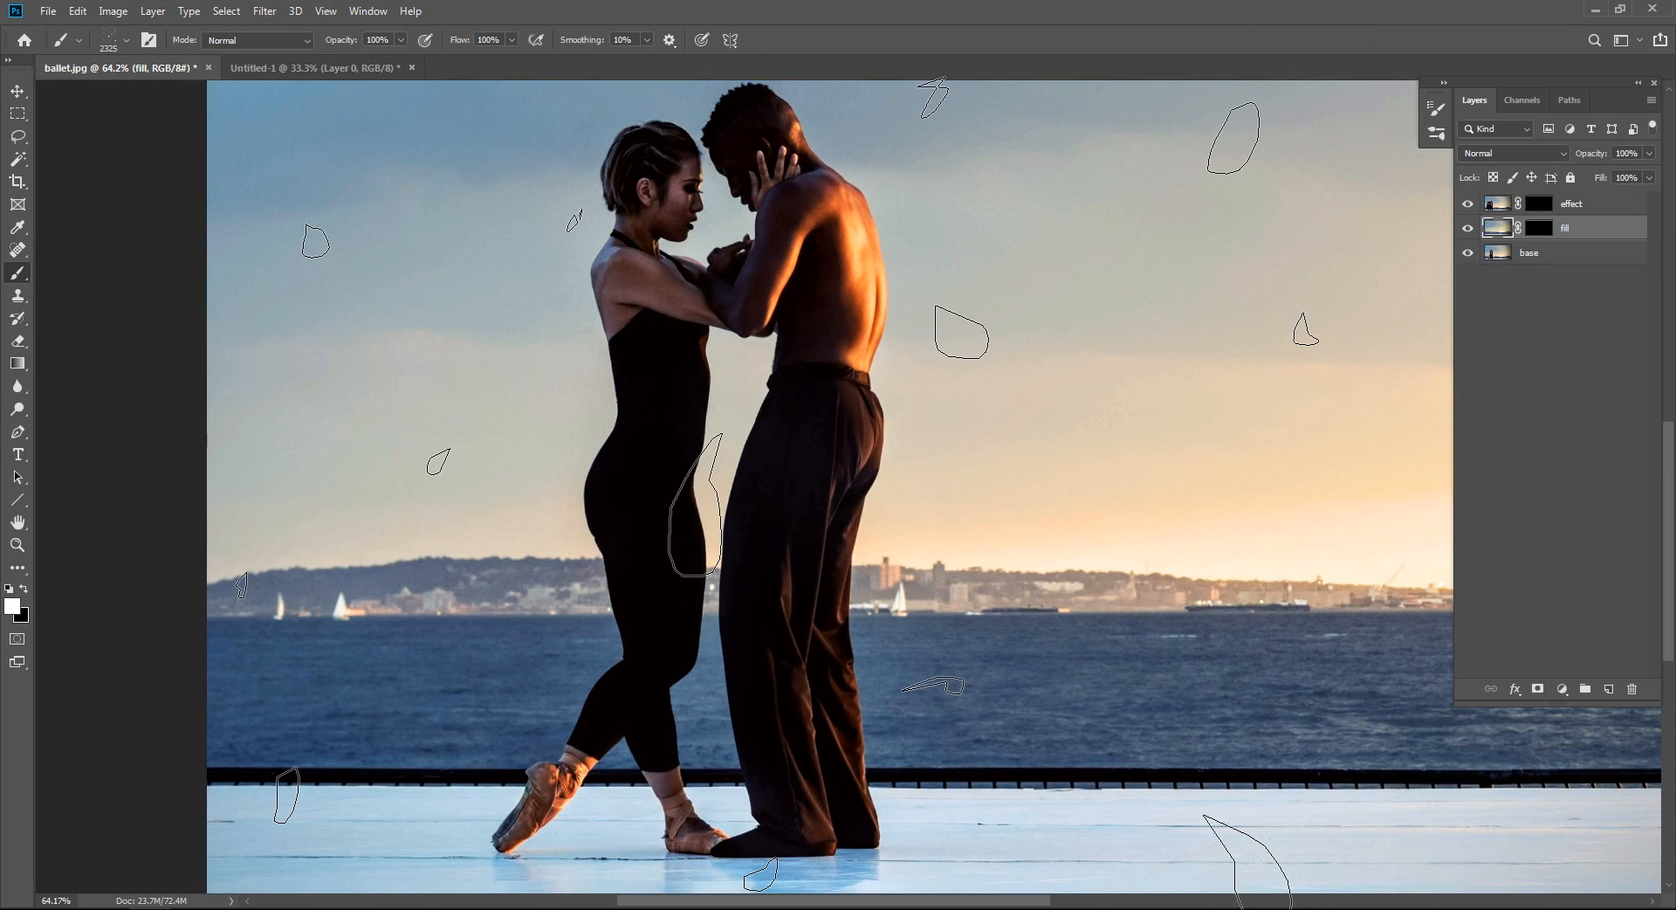
{"action": "key", "text": "bracketleft"}
{"action": "key", "text": "bracketleft"}
{"action": "key", "text": "bracketleft"}
{"action": "key", "text": "bracketleft"}
{"action": "key", "text": "bracketleft"}
{"action": "key", "text": "bracketleft"}
{"action": "key", "text": "bracketleft"}
{"action": "key", "text": "bracketleft"}
{"action": "key", "text": "bracketleft"}
{"action": "key", "text": "bracketleft"}
{"action": "key", "text": "bracketleft"}
{"action": "key", "text": "bracketleft"}
{"action": "key", "text": "bracketleft"}
{"action": "key", "text": "bracketleft"}
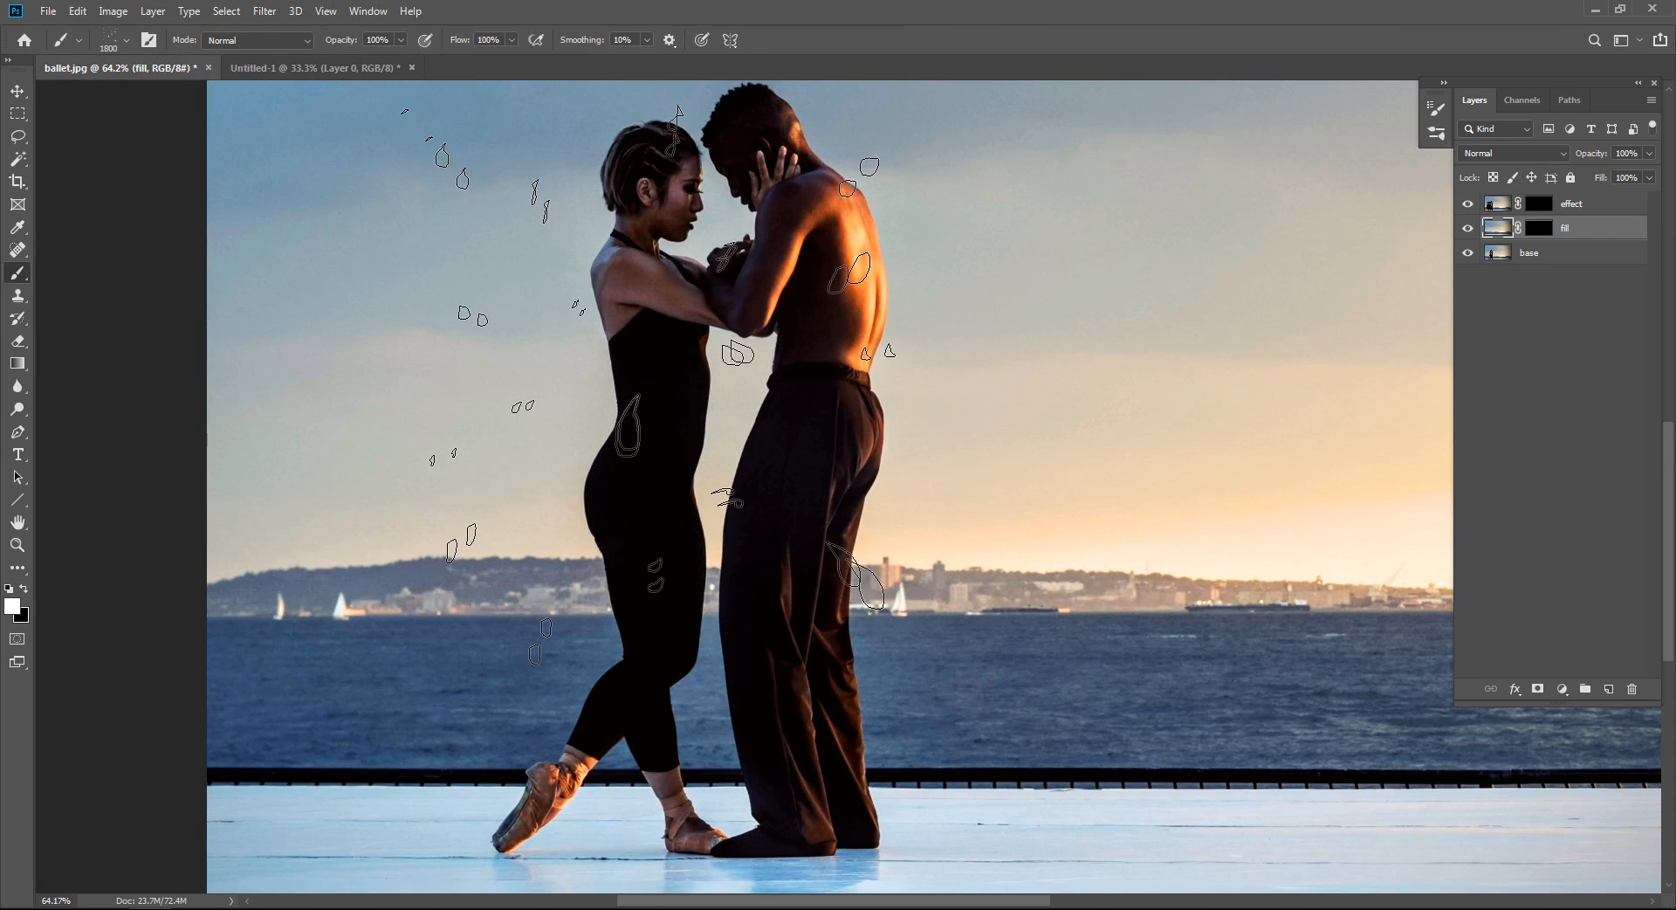
{"action": "key", "text": "bracketleft"}
{"action": "key", "text": "bracketleft"}
{"action": "key", "text": "bracketleft"}
{"action": "key", "text": "bracketleft"}
{"action": "key", "text": "bracketleft"}
{"action": "key", "text": "bracketleft"}
{"action": "key", "text": "bracketleft"}
{"action": "key", "text": "bracketleft"}
{"action": "key", "text": "bracketleft"}
{"action": "key", "text": "bracketleft"}
{"action": "key", "text": "bracketleft"}
{"action": "key", "text": "bracketleft"}
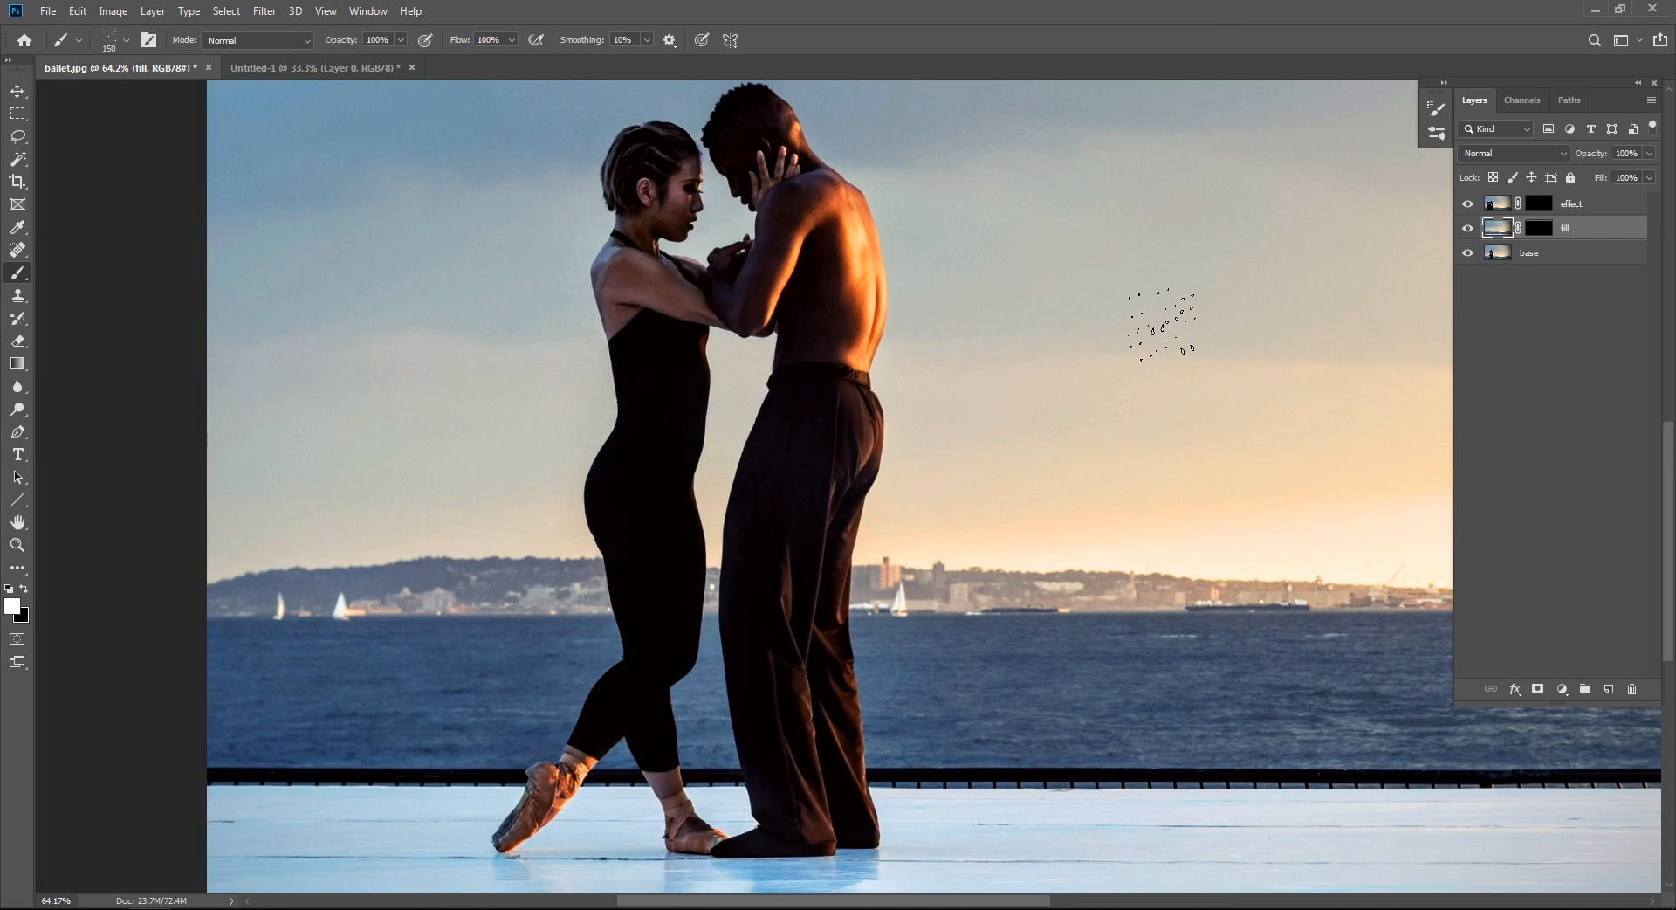
Add a new empty layer above the effect layer.
{"action": "left_click", "coordinate": [1594, 215]}
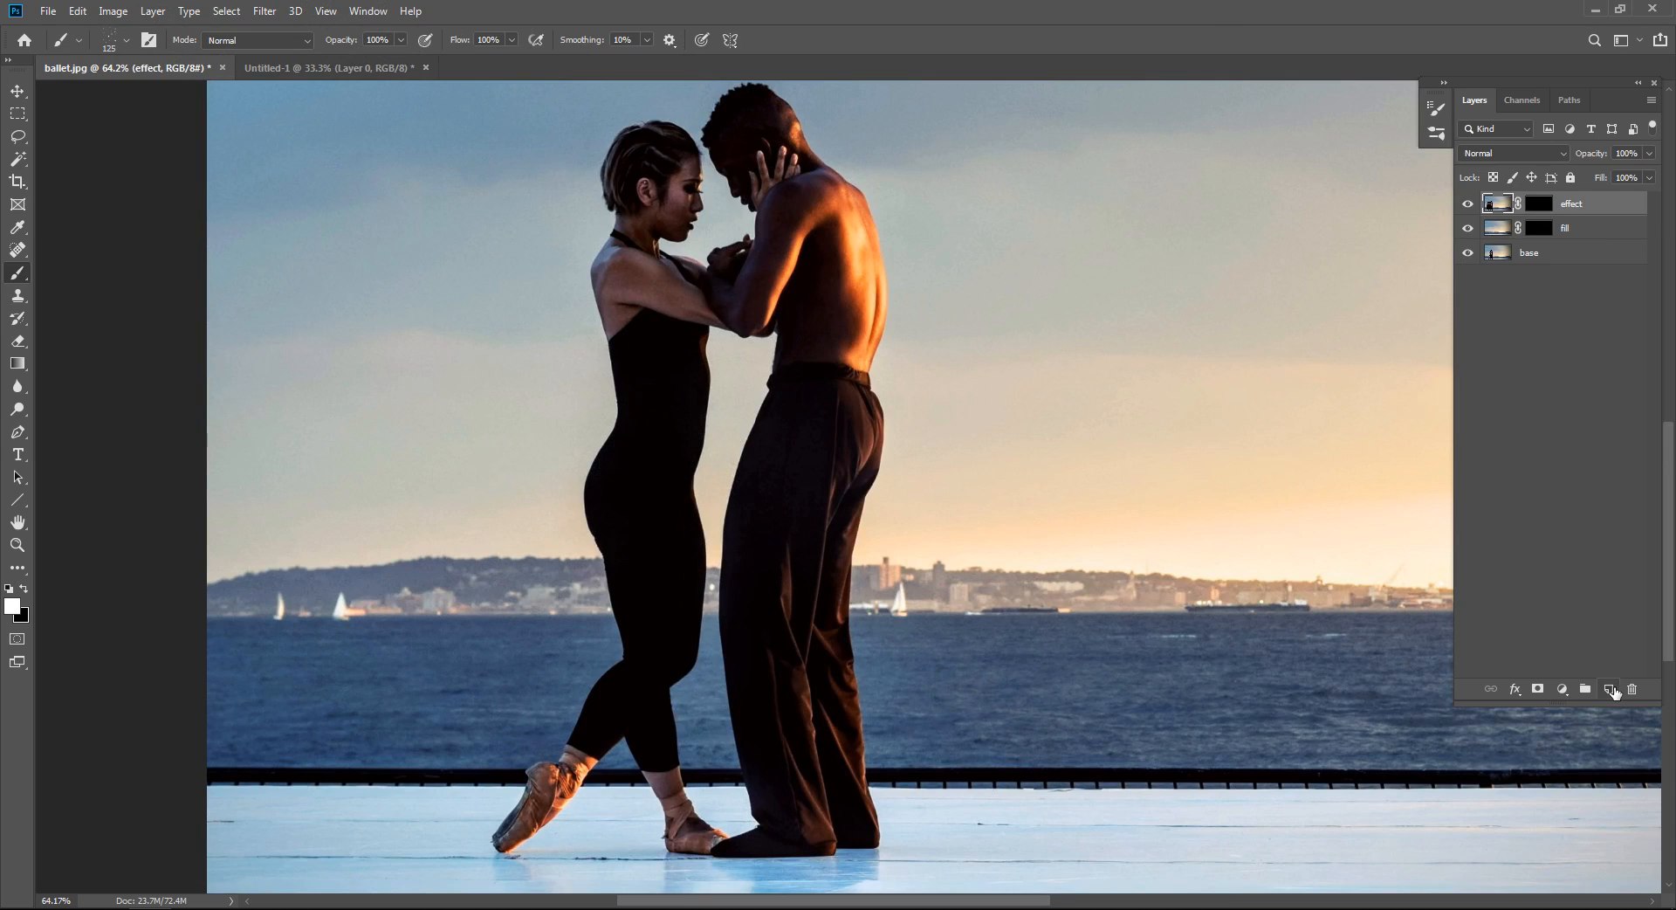
{"action": "left_click", "coordinate": [1610, 689]}
Try a black stroke with the custom scatter brush across the sky beside the man, and undo it.
{"action": "left_click_drag", "start_coordinate": [1235, 310], "coordinate": [1028, 468]}
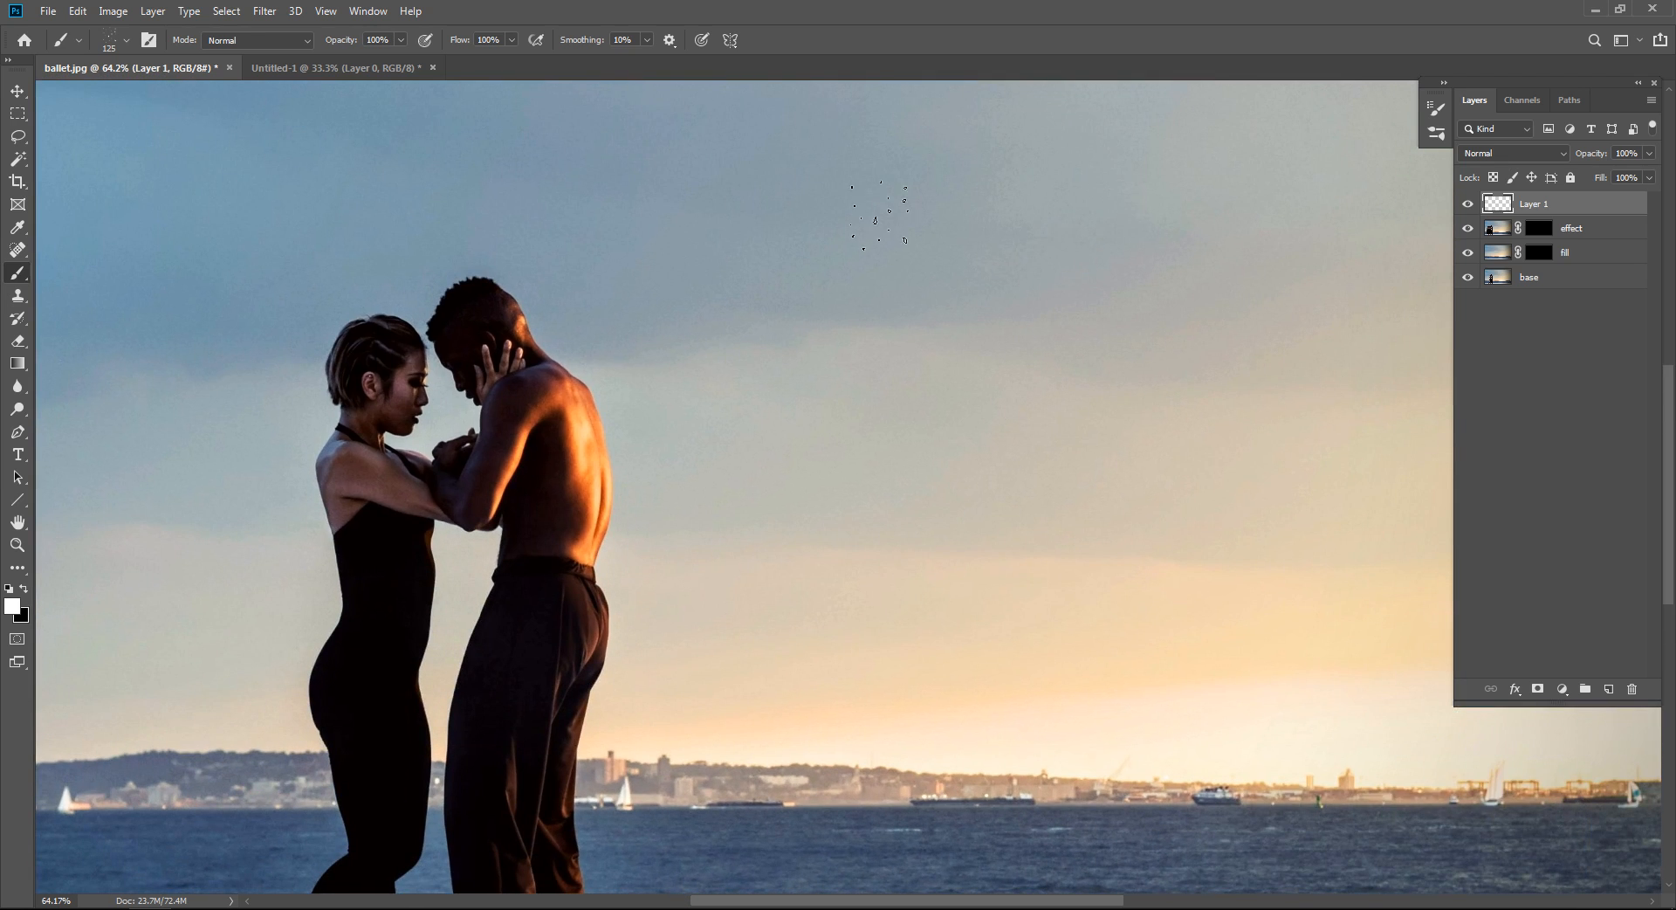
{"action": "key", "text": "x"}
{"action": "mouse_move", "coordinate": [901, 199]}
{"action": "left_mouse_down"}
{"action": "mouse_move", "coordinate": [1038, 323]}
{"action": "mouse_move", "coordinate": [1034, 463]}
{"action": "mouse_move", "coordinate": [851, 288]}
{"action": "mouse_move", "coordinate": [1166, 305]}
{"action": "mouse_move", "coordinate": [1191, 524]}
{"action": "mouse_move", "coordinate": [1135, 537]}
{"action": "left_mouse_up"}
{"action": "key", "text": "ctrl+z"}
Set the custom brush's tip spacing to 125% in the brush settings.
{"action": "key", "text": "F5"}
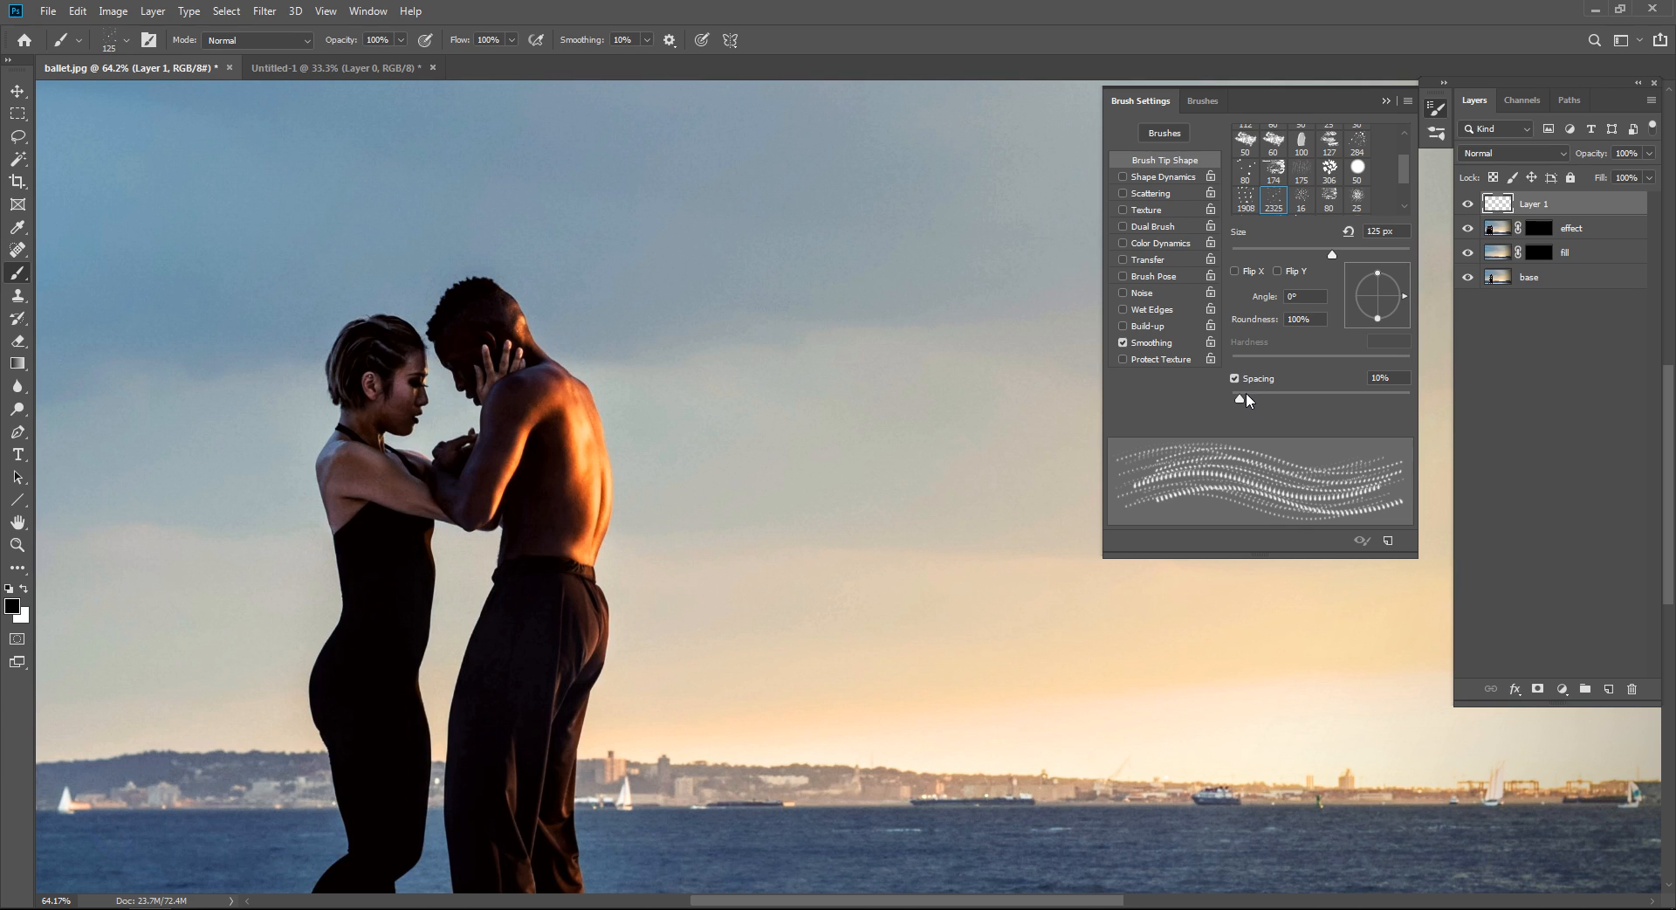
{"action": "left_click_drag", "start_coordinate": [1249, 404], "coordinate": [1346, 412]}
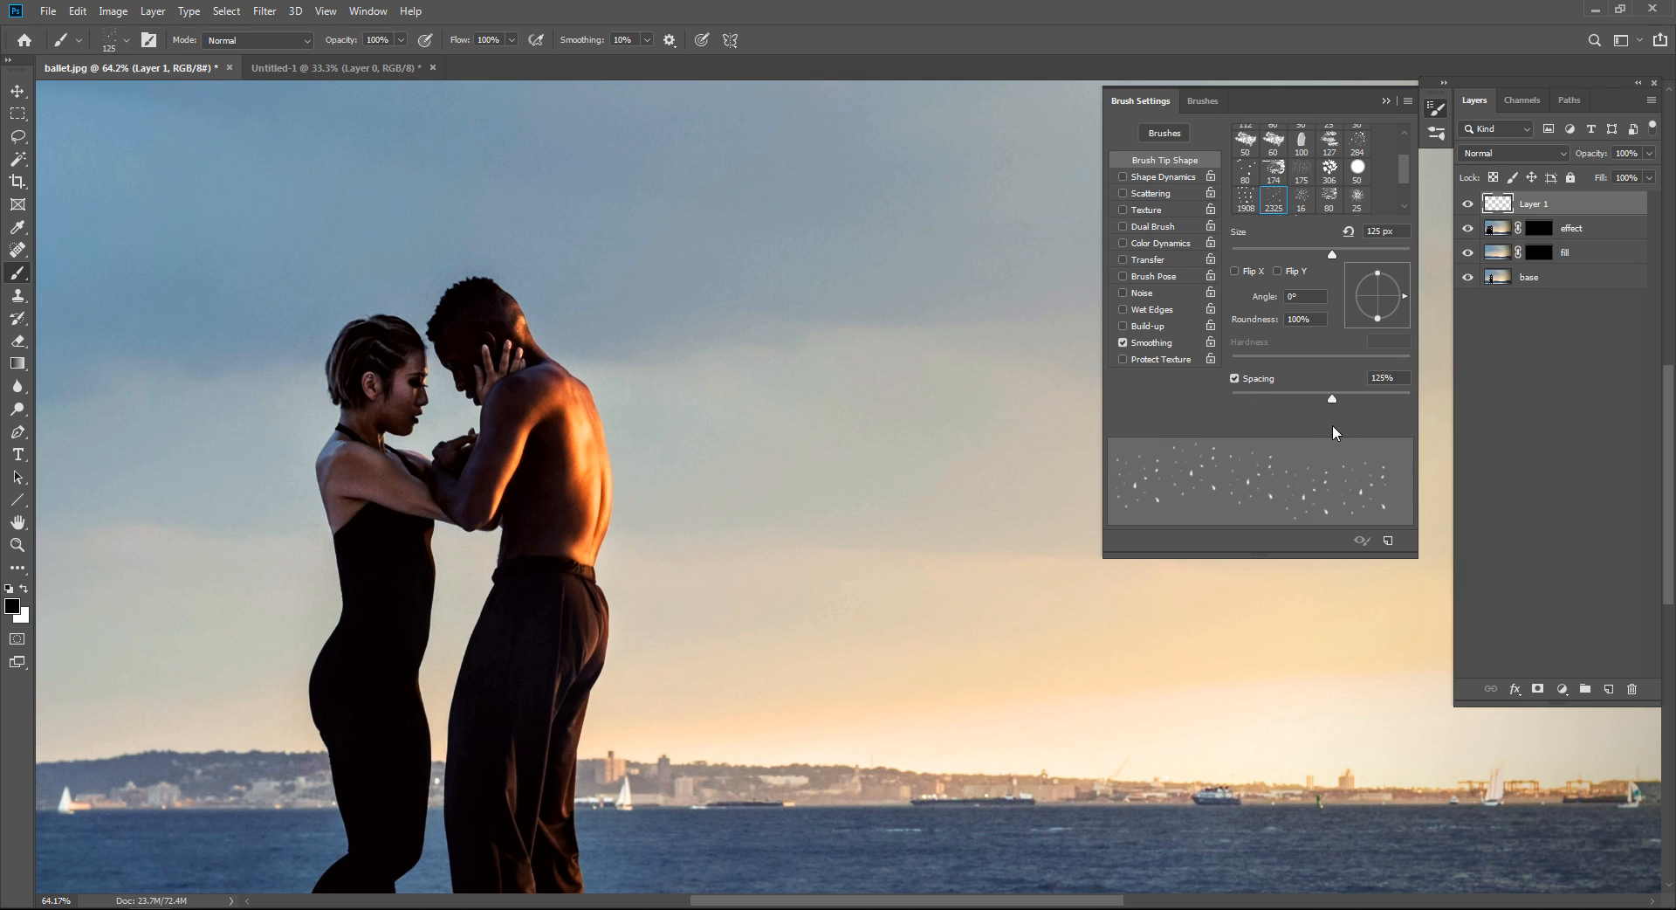
Turn on Shape Dynamics for the custom brush with 100% size jitter, its size control off, and a high angle jitter.
{"action": "left_click", "coordinate": [1165, 176]}
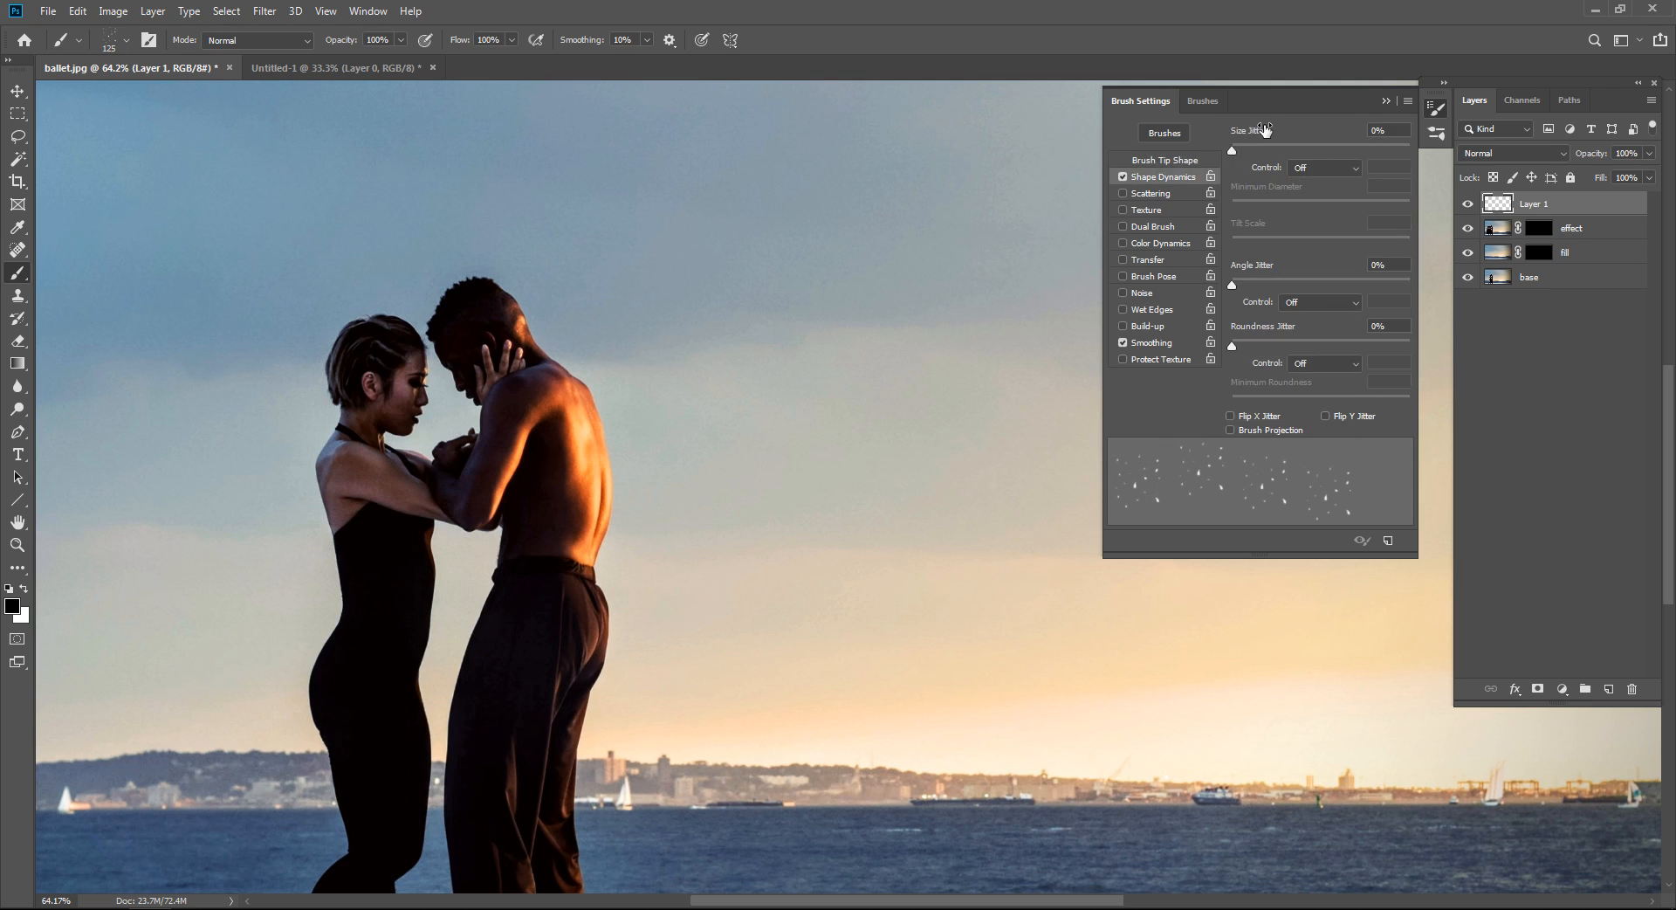
{"action": "left_click_drag", "start_coordinate": [1233, 151], "coordinate": [1273, 147]}
{"action": "left_click", "coordinate": [1330, 170]}
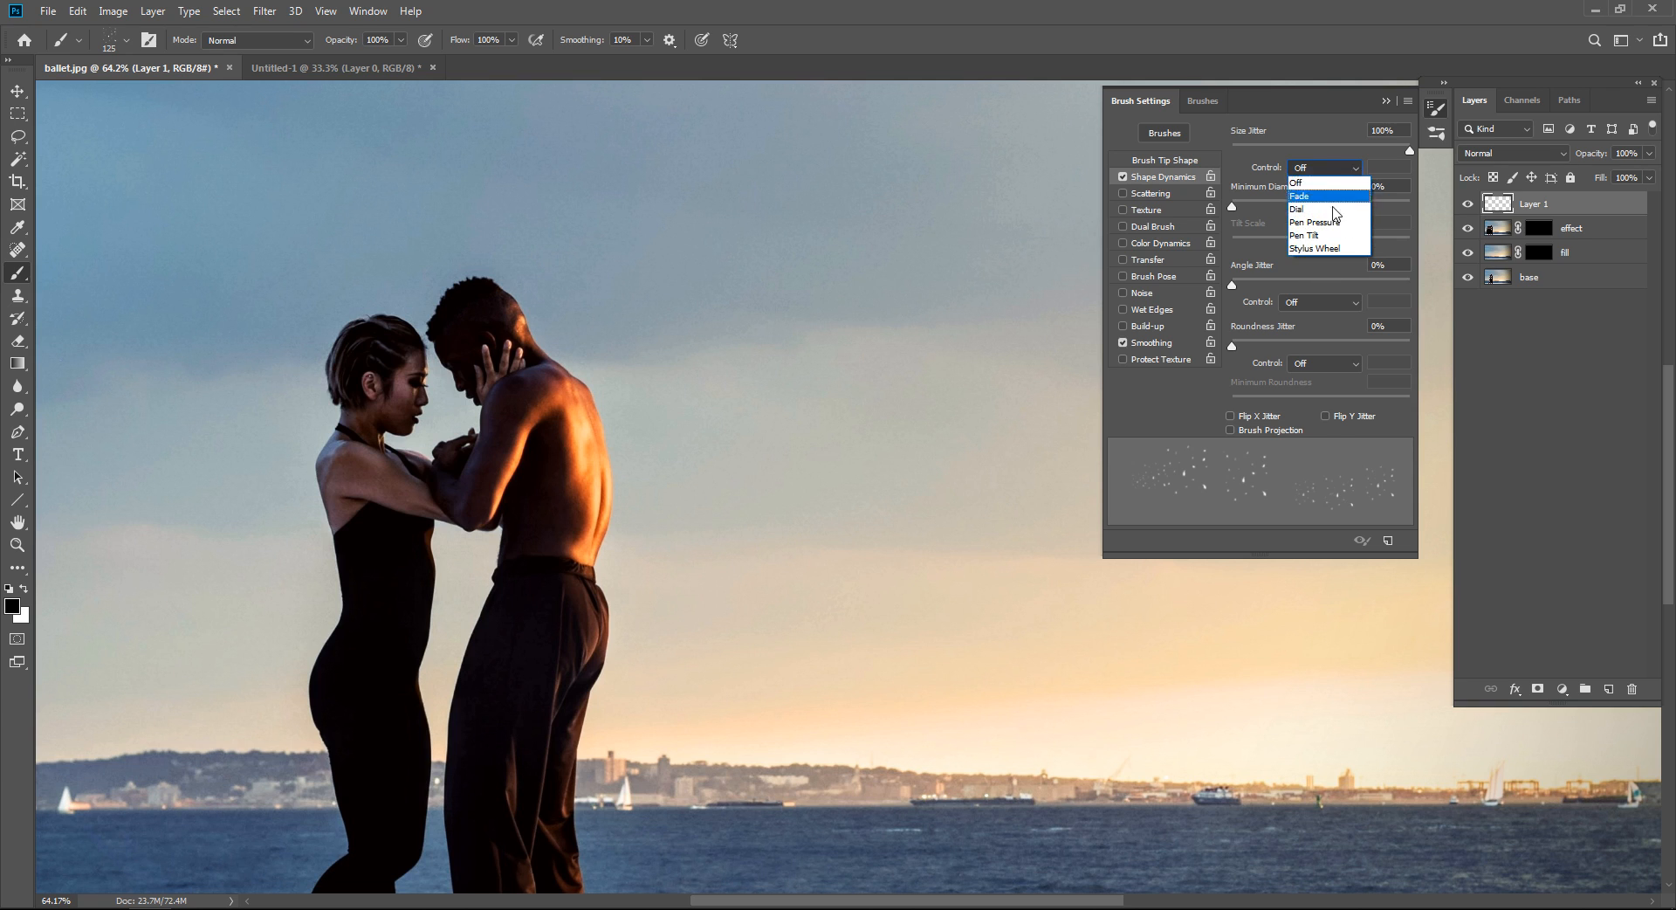
{"action": "left_click", "coordinate": [1334, 180]}
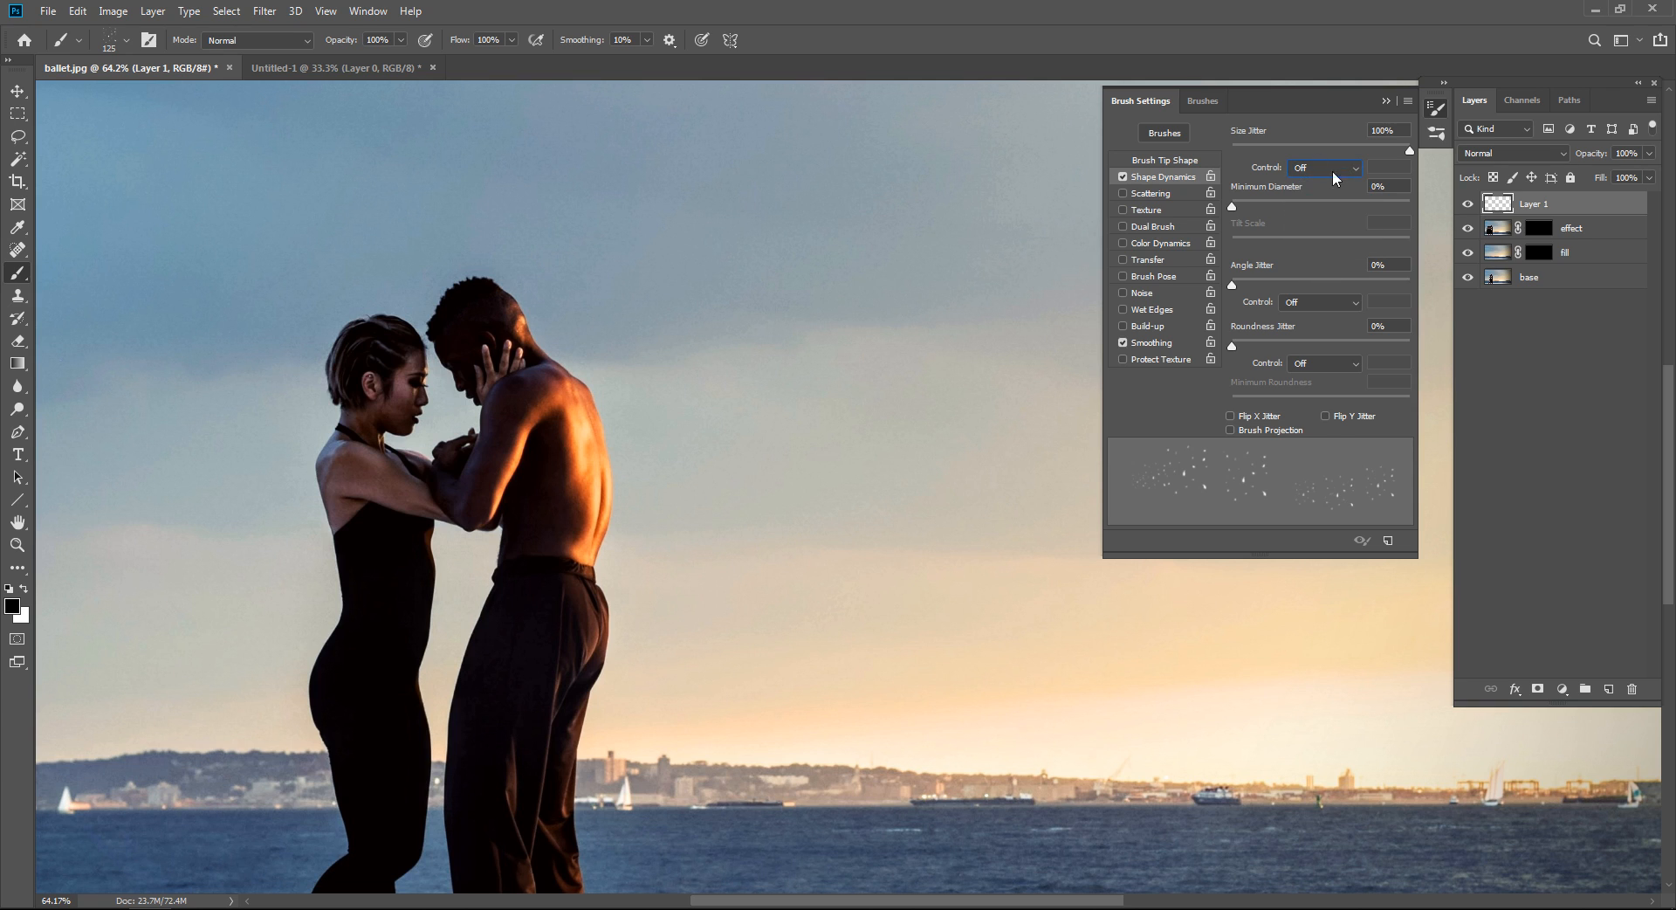
{"action": "left_click_drag", "start_coordinate": [1238, 285], "coordinate": [1372, 286]}
Enable a small amount of Scattering for the custom brush and reduce its tip spacing.
{"action": "left_click", "coordinate": [1145, 194]}
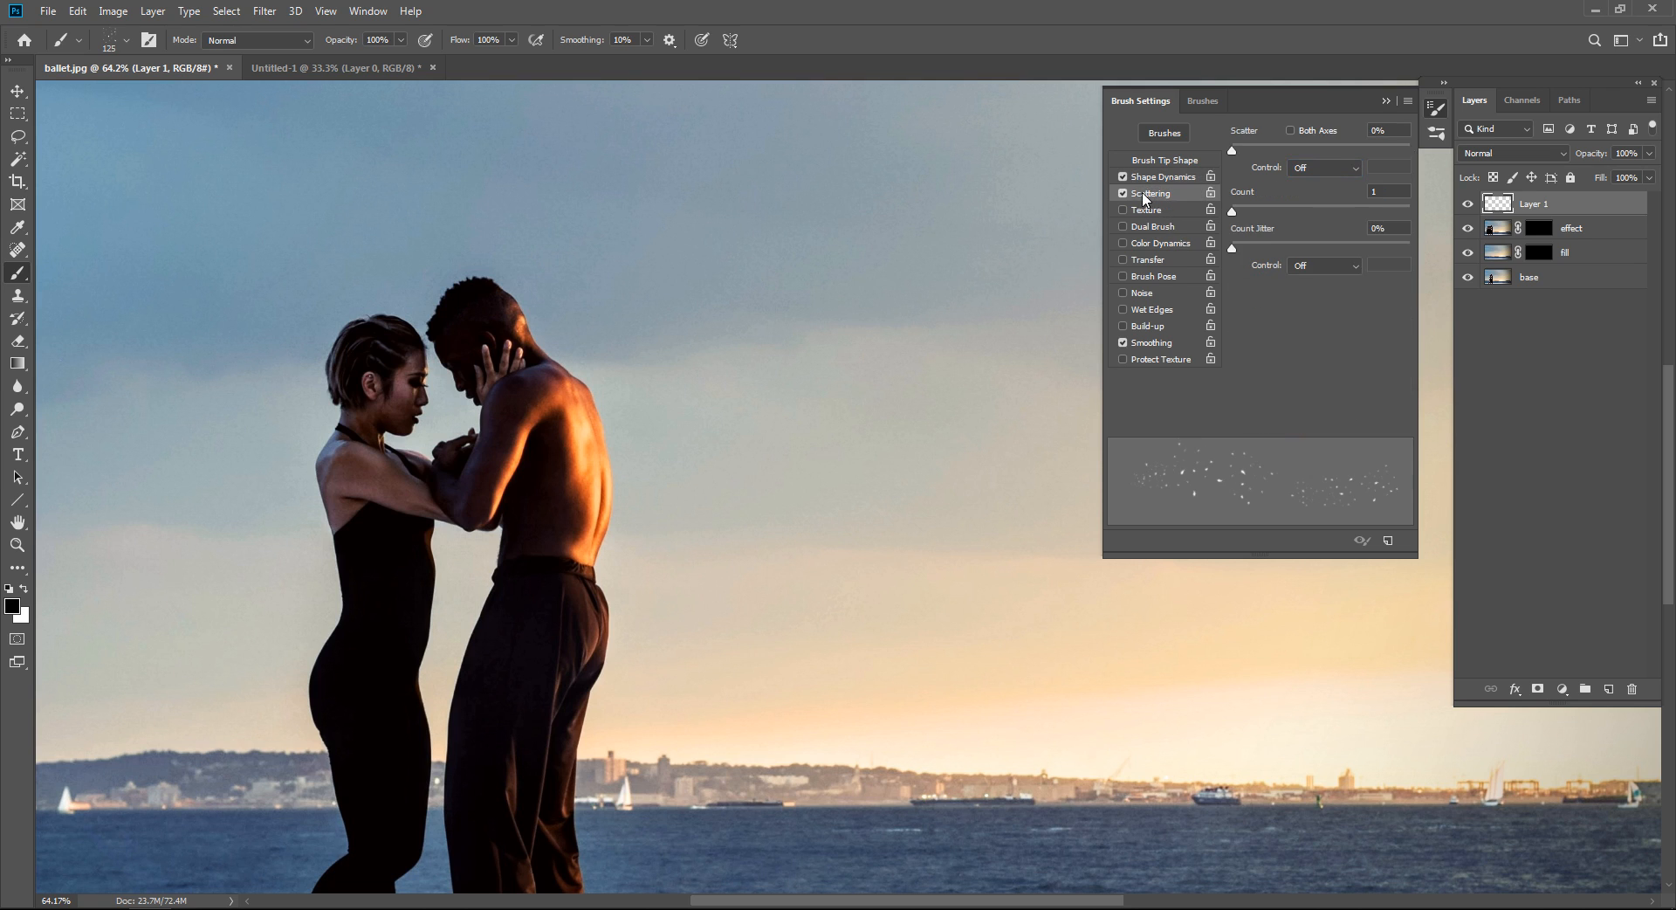
{"action": "left_click_drag", "start_coordinate": [1231, 151], "coordinate": [1239, 153]}
{"action": "left_click", "coordinate": [1169, 160]}
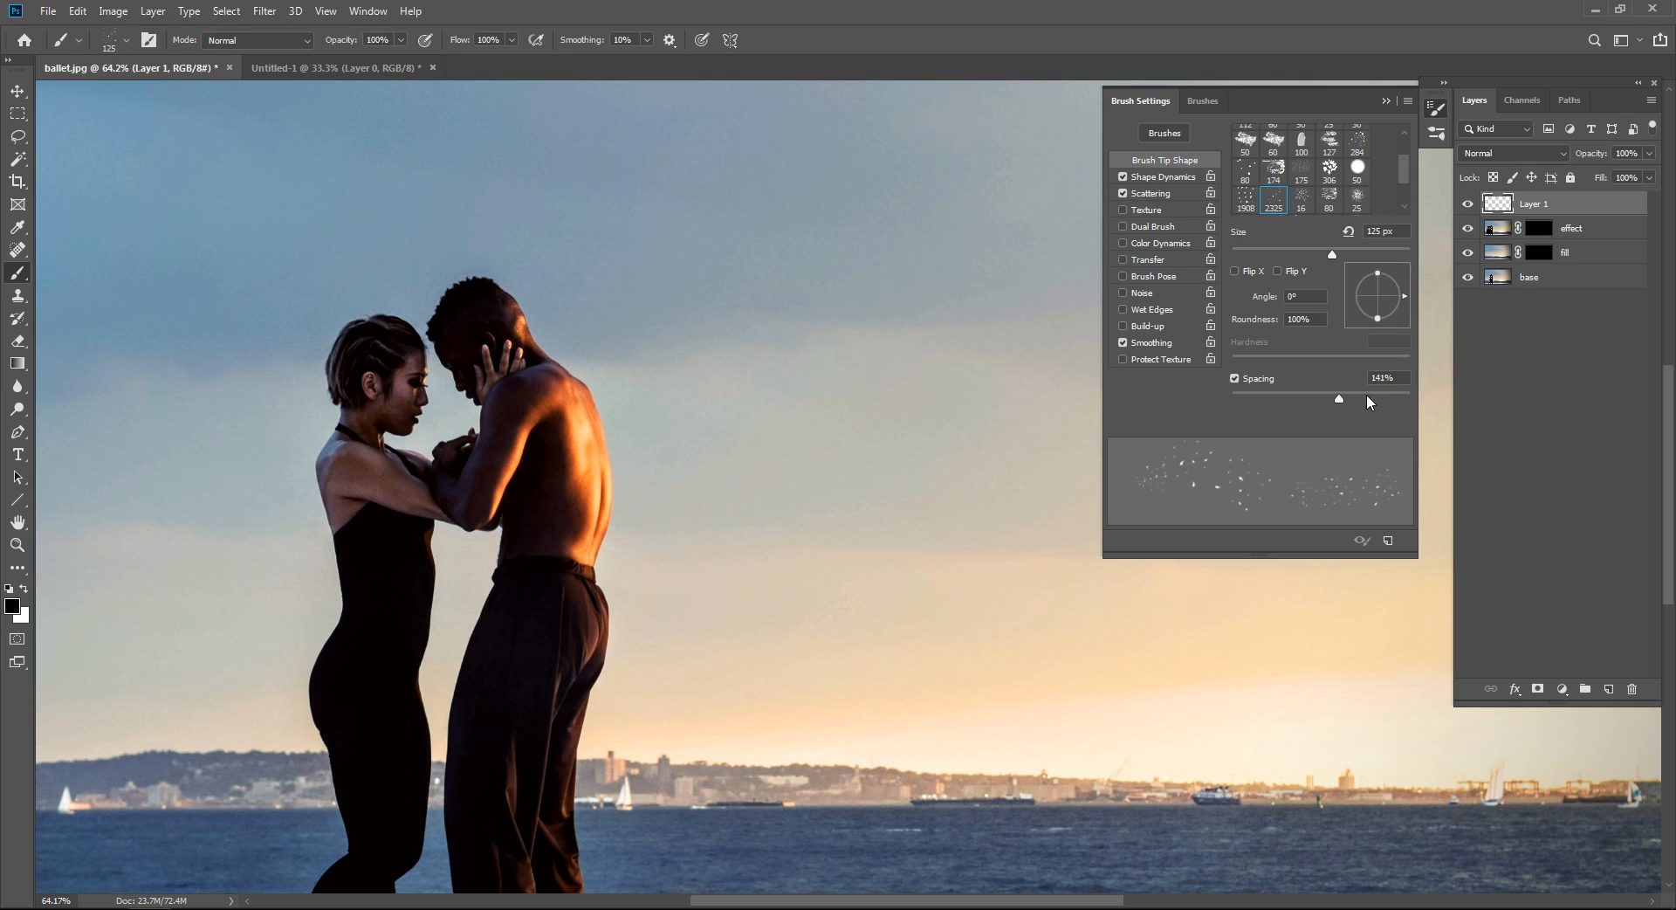
{"action": "left_click_drag", "start_coordinate": [1341, 397], "coordinate": [1320, 397]}
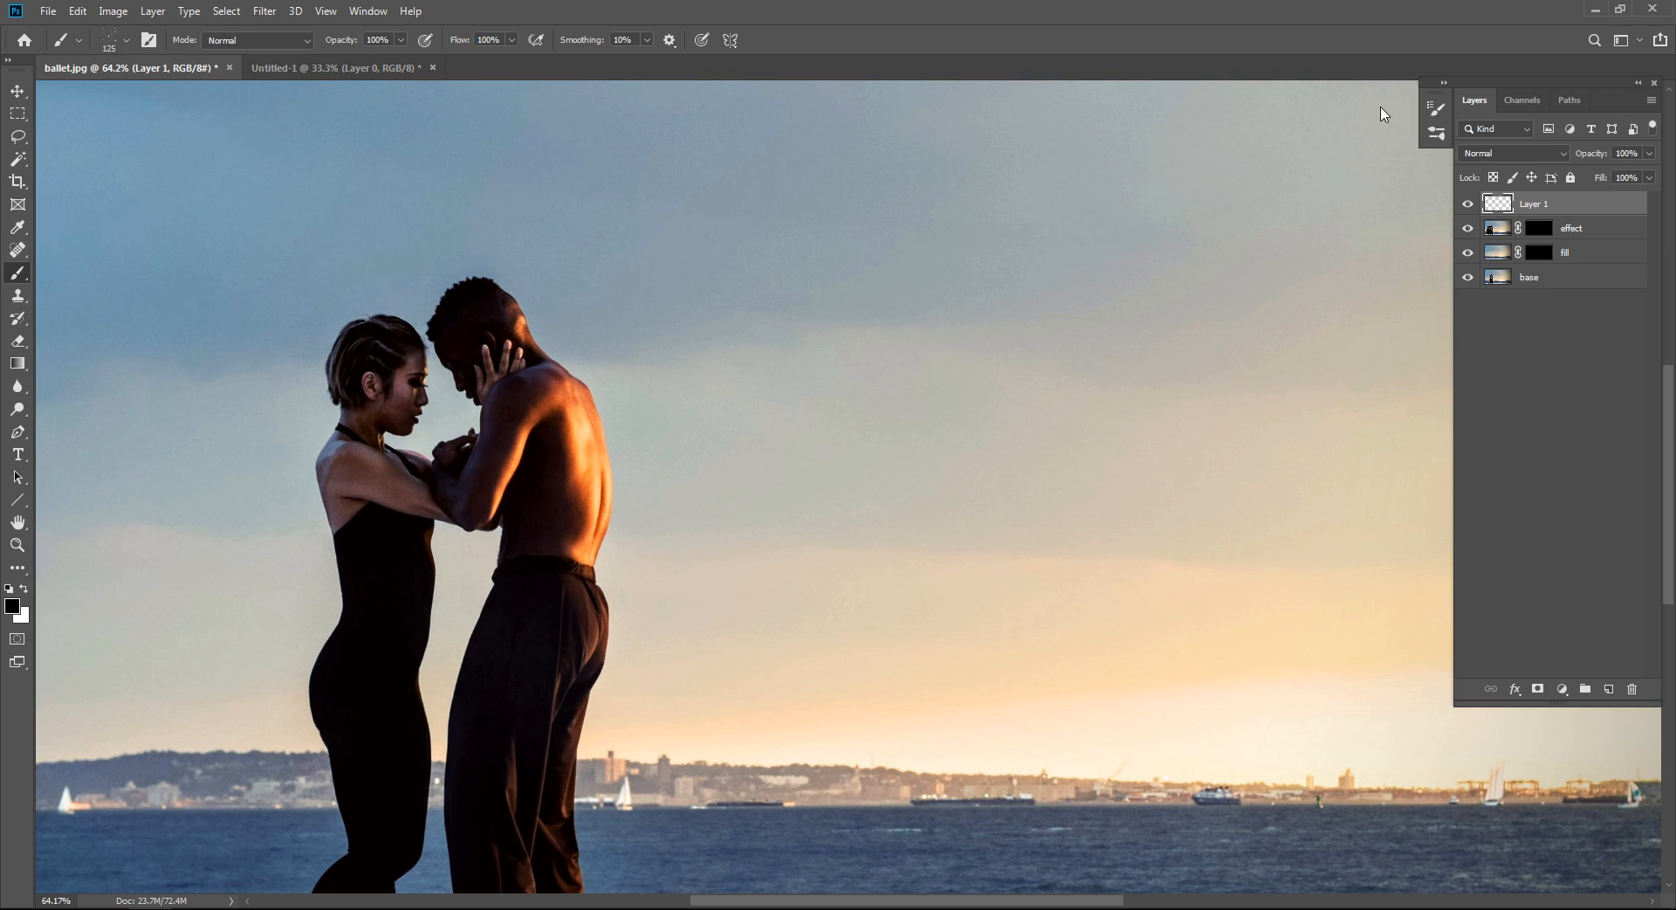
Close the brush settings and delete the test layer Layer 1.
{"action": "left_click", "coordinate": [1385, 101]}
{"action": "left_click", "coordinate": [1632, 689]}
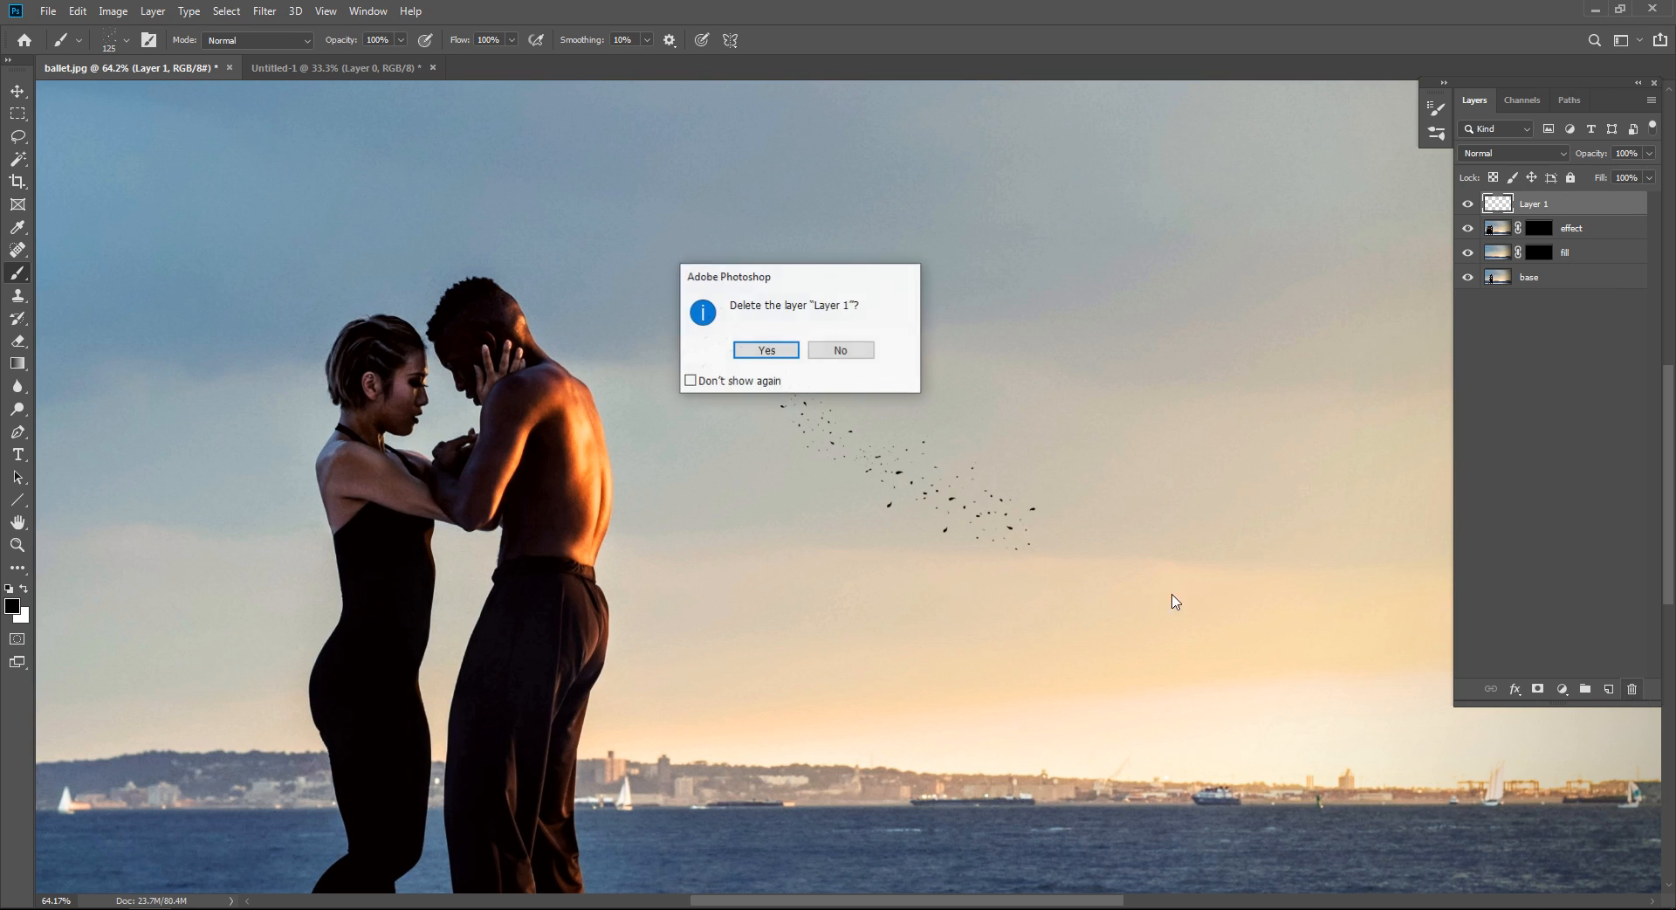
{"action": "left_click", "coordinate": [767, 350]}
Paint white scattered shapes on the fill layer's mask over the woman's hair, neck and shoulder, using the custom brush at 70 px.
{"action": "left_click_drag", "start_coordinate": [401, 495], "coordinate": [931, 375]}
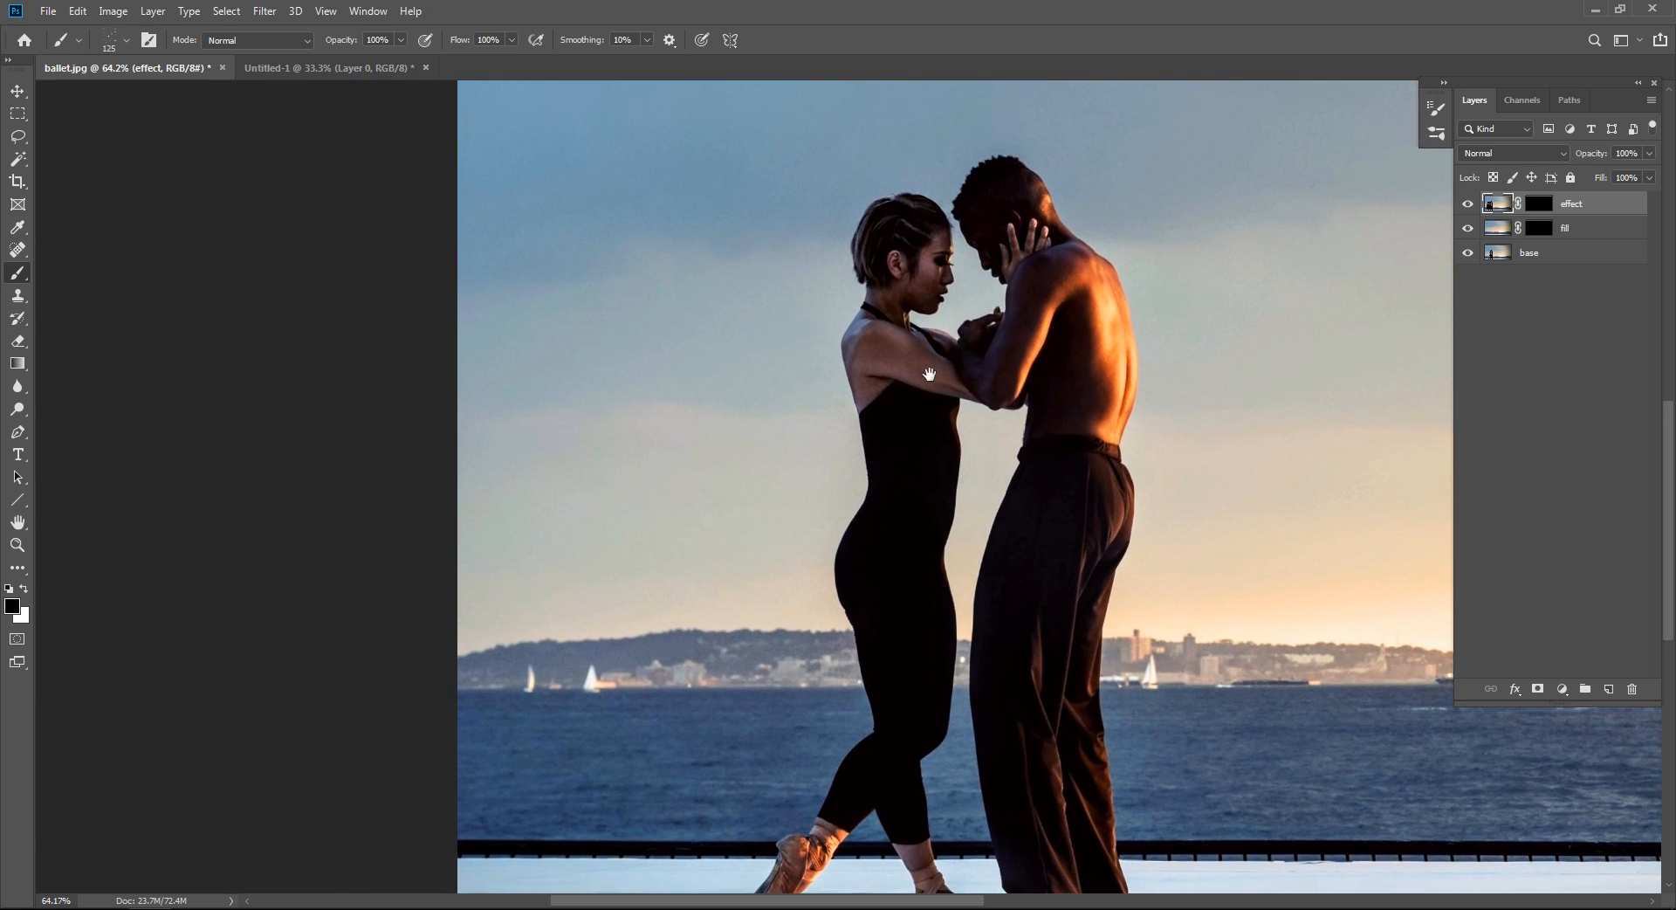
{"action": "left_click_drag", "start_coordinate": [892, 254], "coordinate": [981, 258]}
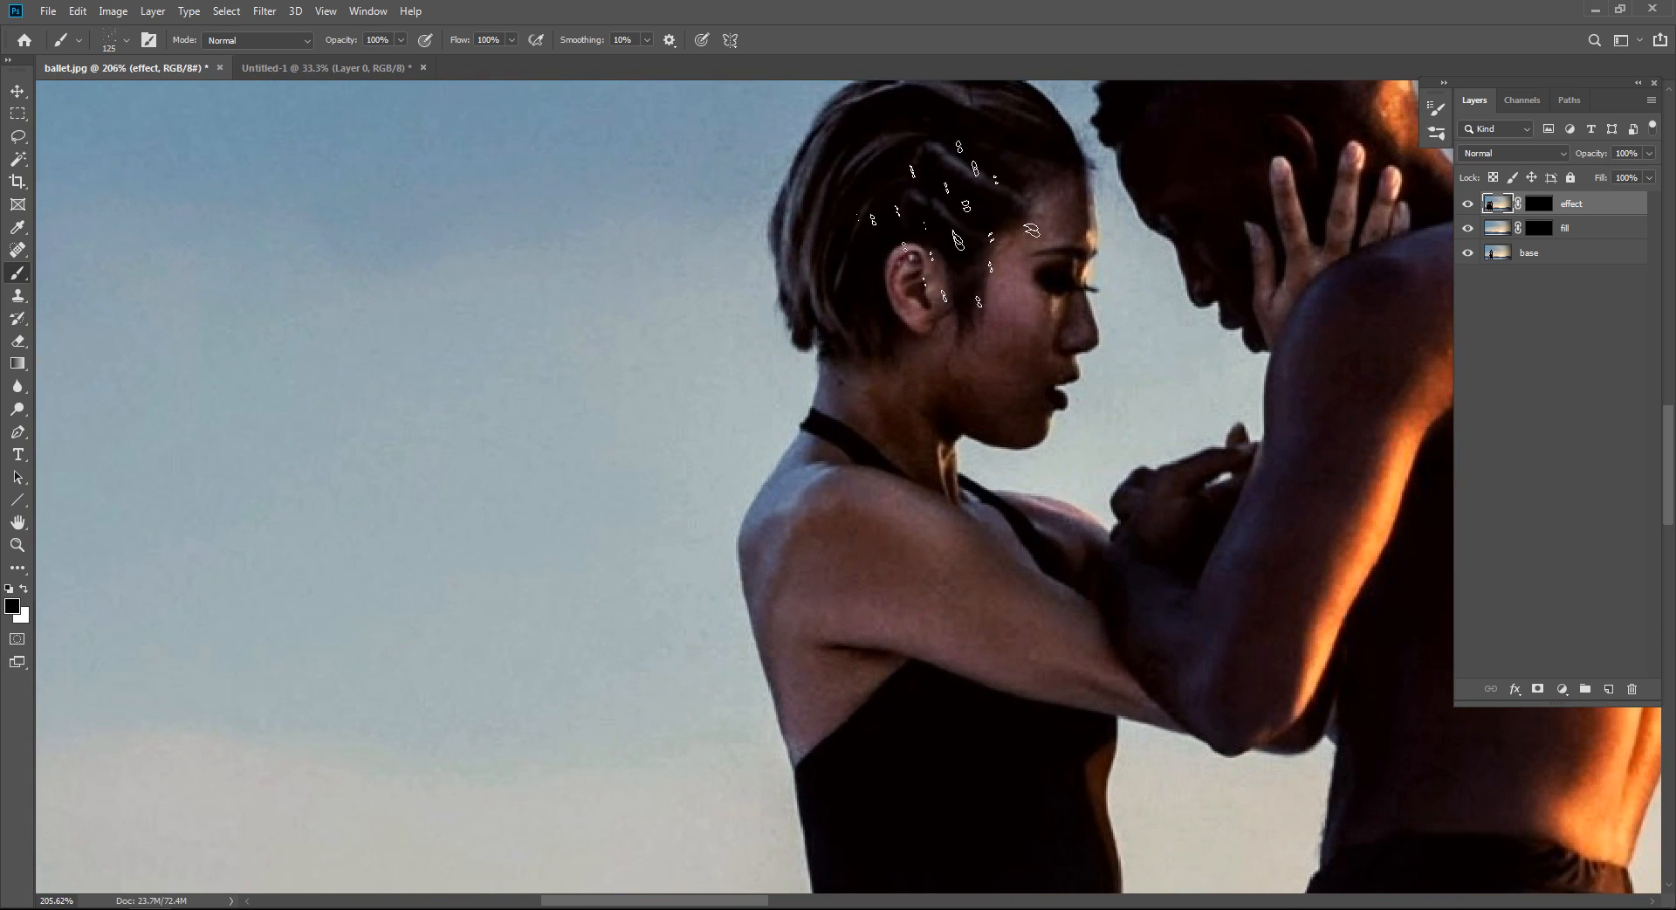
{"action": "key", "text": "bracketleft"}
{"action": "key", "text": "bracketleft"}
{"action": "key", "text": "bracketleft"}
{"action": "key", "text": "bracketleft"}
{"action": "left_click_drag", "start_coordinate": [927, 161], "coordinate": [896, 221]}
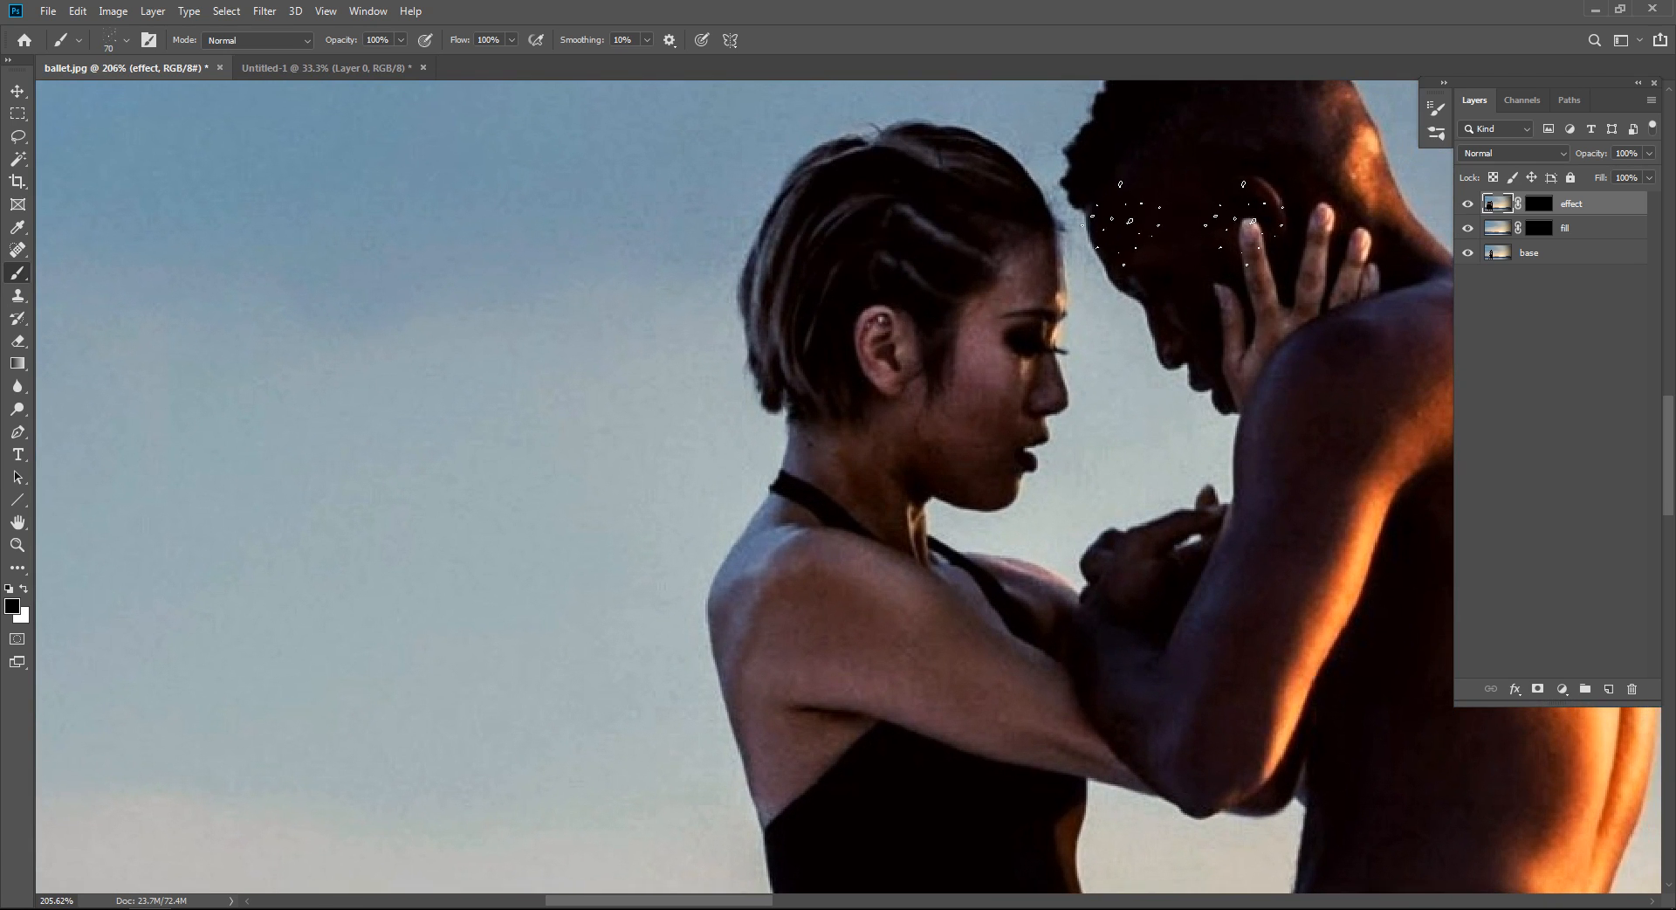
{"action": "left_click", "coordinate": [1539, 229]}
{"action": "key", "text": "x"}
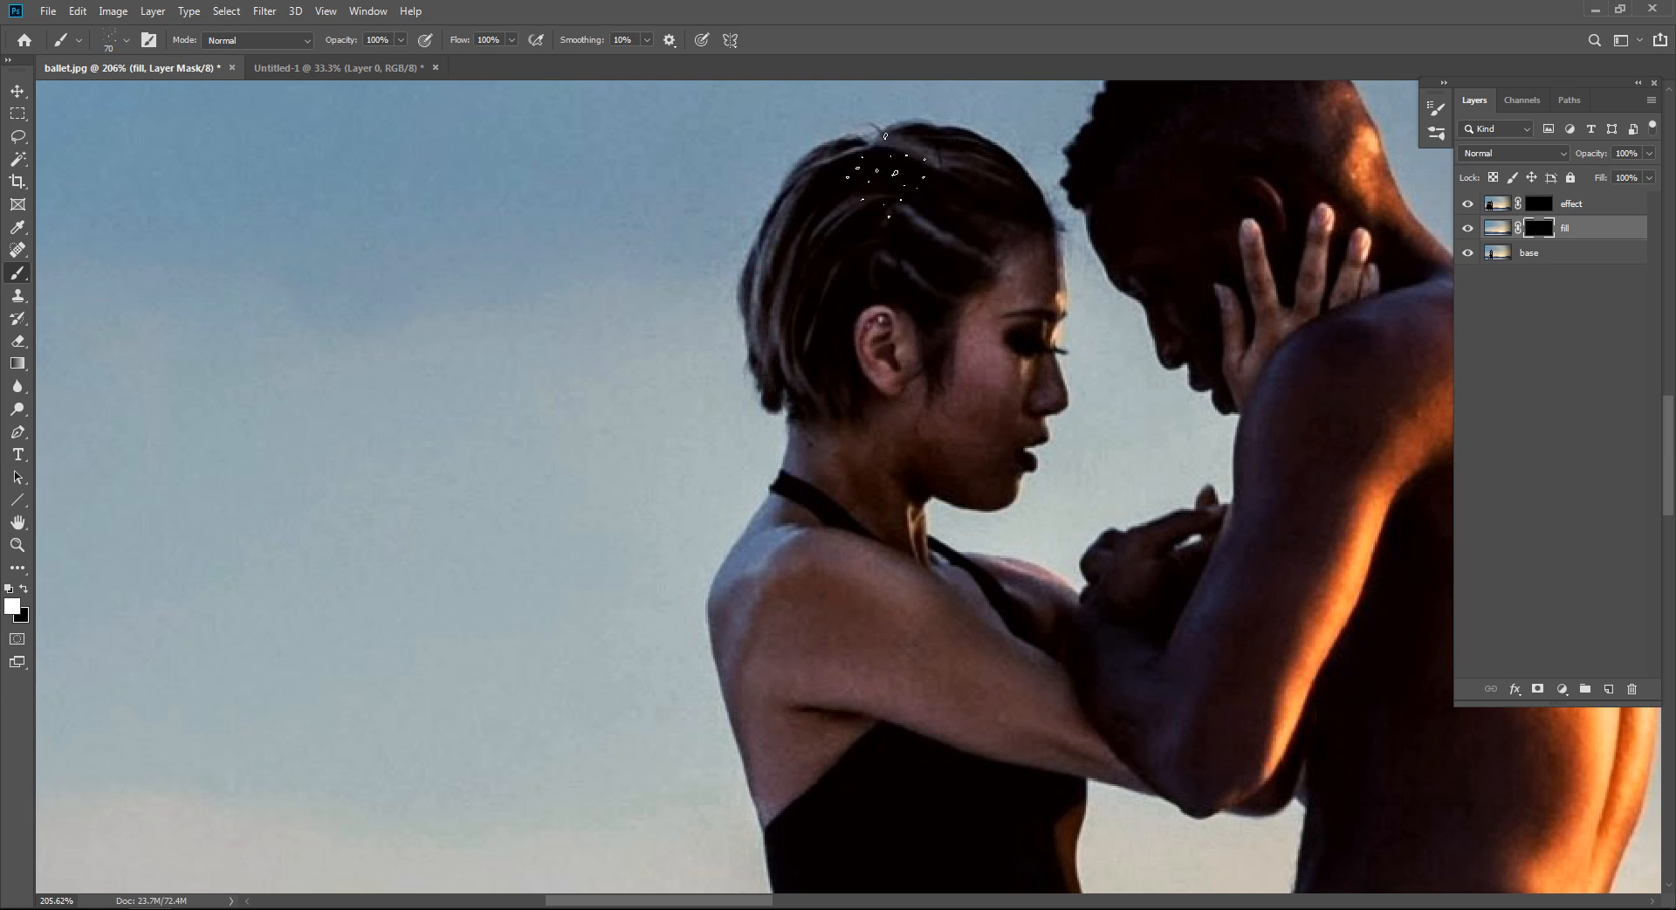
{"action": "mouse_move", "coordinate": [829, 231]}
{"action": "left_mouse_down"}
{"action": "mouse_move", "coordinate": [853, 188]}
{"action": "mouse_move", "coordinate": [823, 257]}
{"action": "mouse_move", "coordinate": [809, 498]}
{"action": "mouse_move", "coordinate": [857, 179]}
{"action": "mouse_move", "coordinate": [818, 454]}
{"action": "mouse_move", "coordinate": [851, 733]}
{"action": "mouse_move", "coordinate": [923, 733]}
{"action": "mouse_move", "coordinate": [851, 262]}
{"action": "left_mouse_up"}
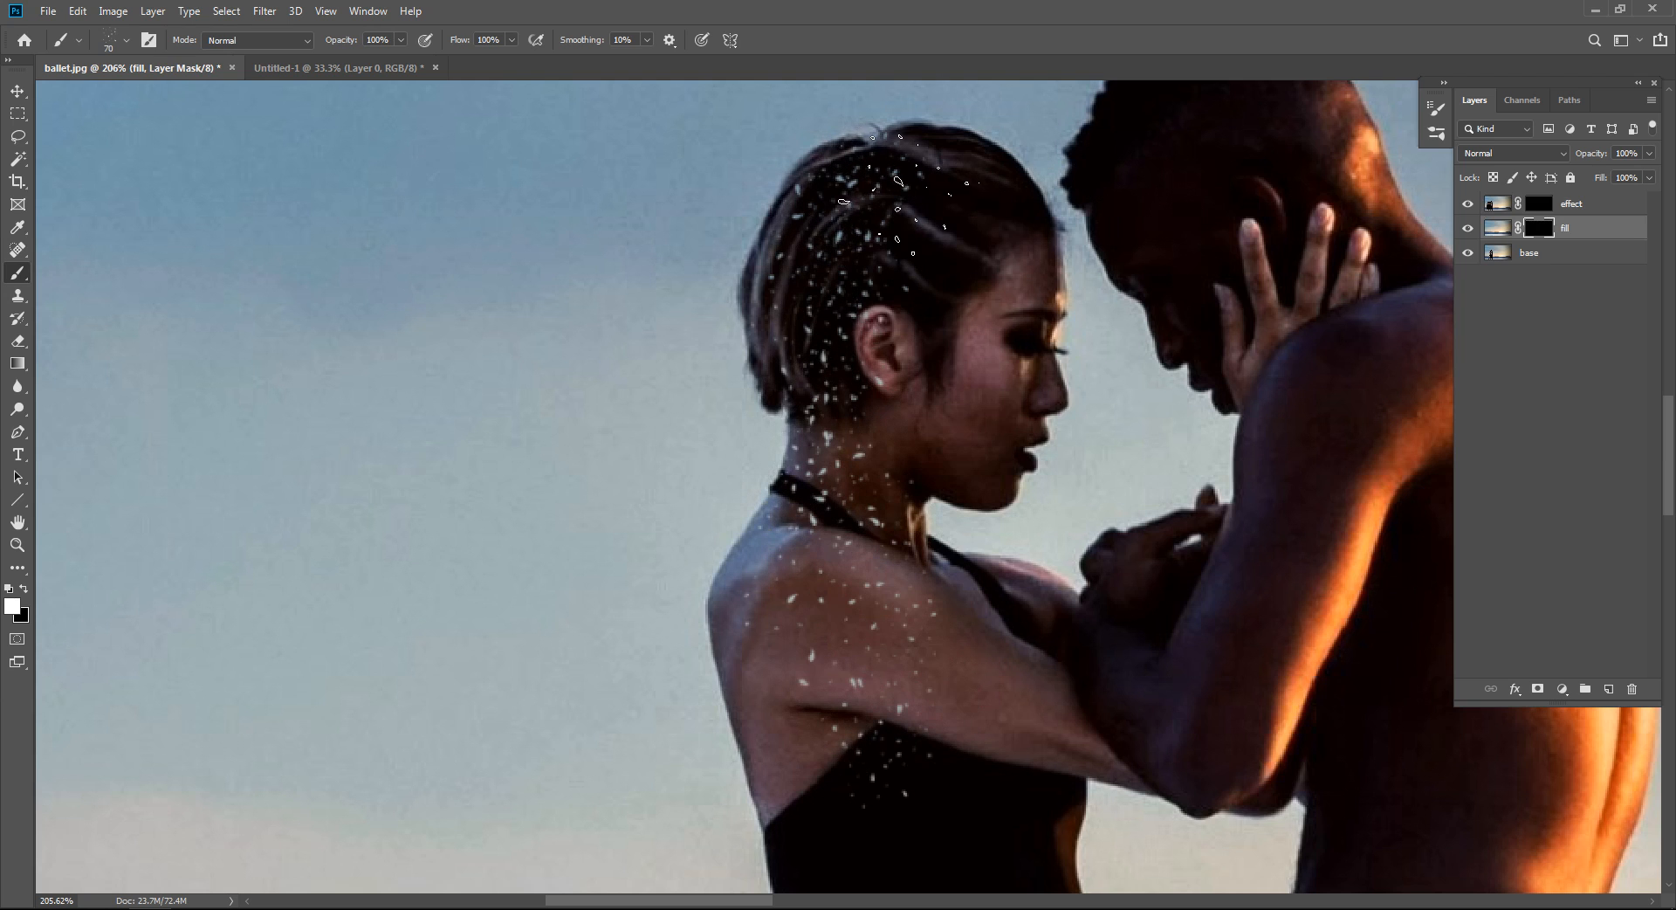
{"action": "left_click_drag", "start_coordinate": [887, 350], "coordinate": [846, 351]}
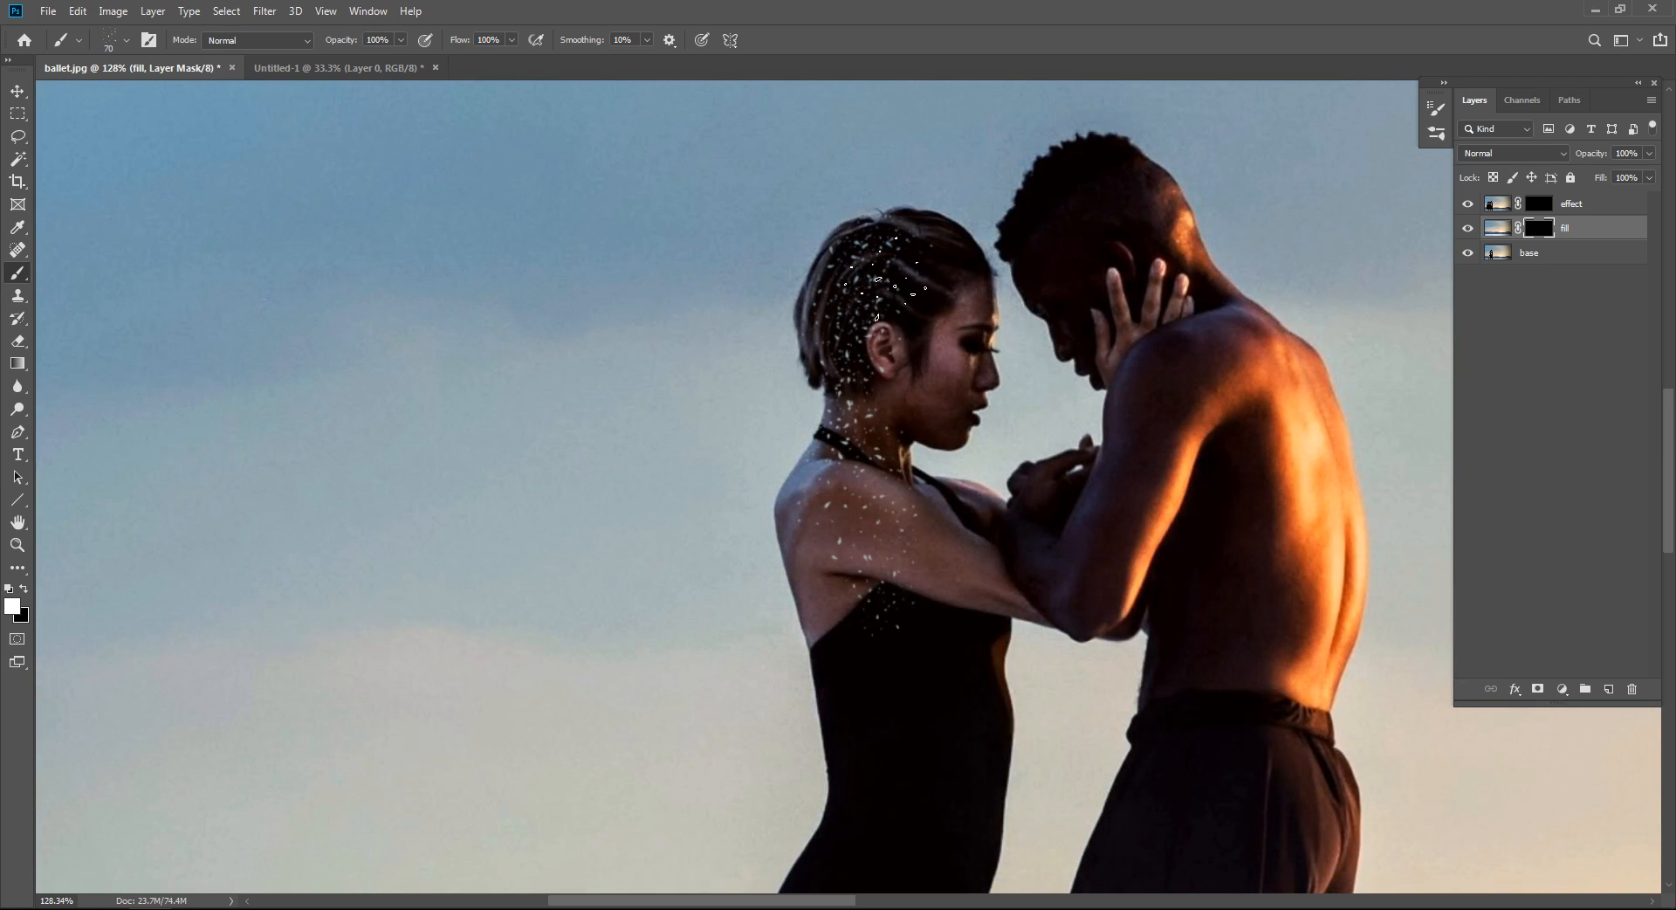
Enlarge the scatter brush to 125 px and paint white on the fill mask over the woman's upper arm and the back of her dress.
{"action": "left_click_drag", "start_coordinate": [899, 332], "coordinate": [889, 258]}
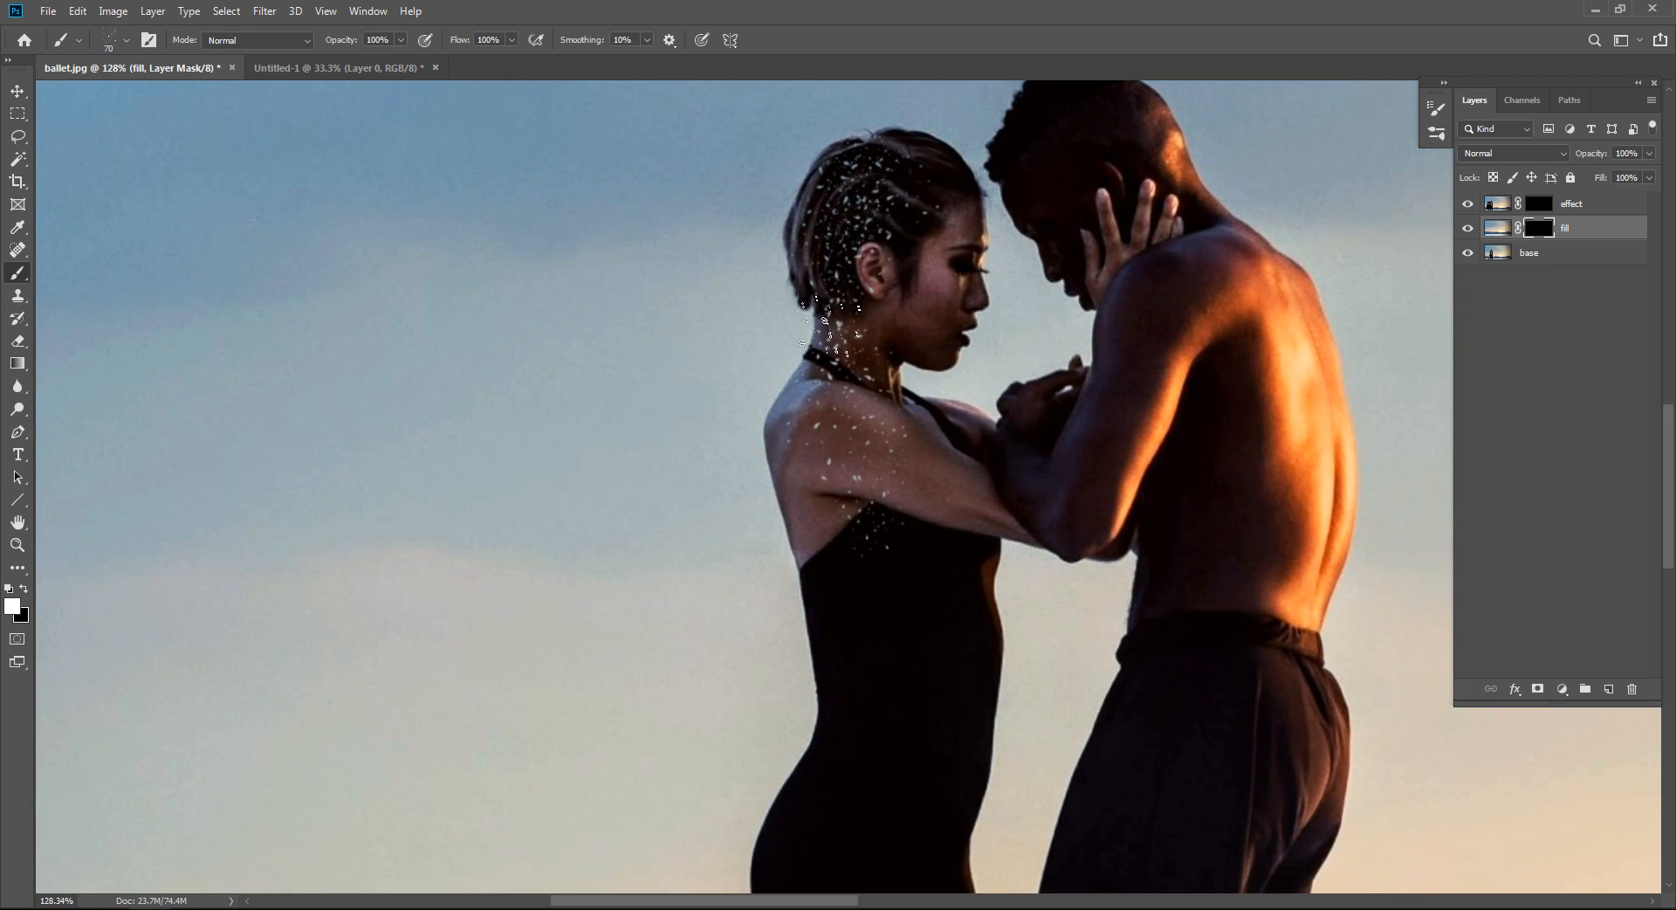
{"action": "key", "text": "bracketright"}
{"action": "key", "text": "bracketright"}
{"action": "key", "text": "bracketright"}
{"action": "key", "text": "bracketright"}
{"action": "left_click_drag", "start_coordinate": [853, 592], "coordinate": [769, 389]}
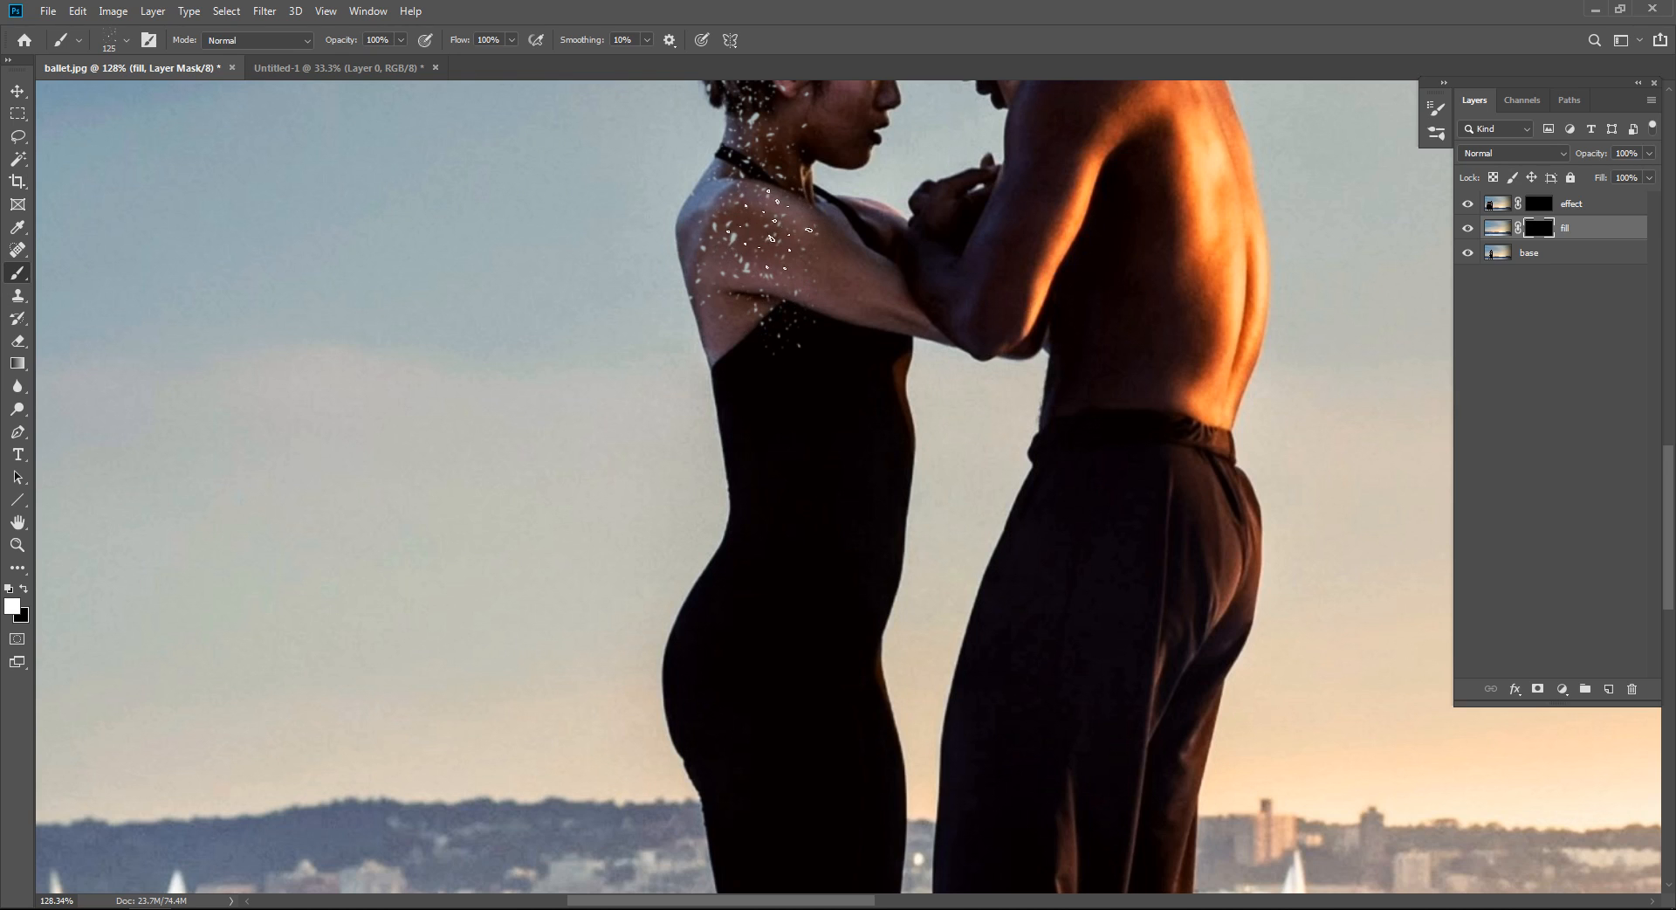
{"action": "mouse_move", "coordinate": [716, 357]}
{"action": "left_mouse_down"}
{"action": "mouse_move", "coordinate": [733, 384]}
{"action": "mouse_move", "coordinate": [749, 328]}
{"action": "mouse_move", "coordinate": [759, 459]}
{"action": "left_mouse_up"}
Switch to Untitled-1, undo its last two edits, and return to ballet.jpg with white as the foreground colour.
{"action": "left_click", "coordinate": [321, 70]}
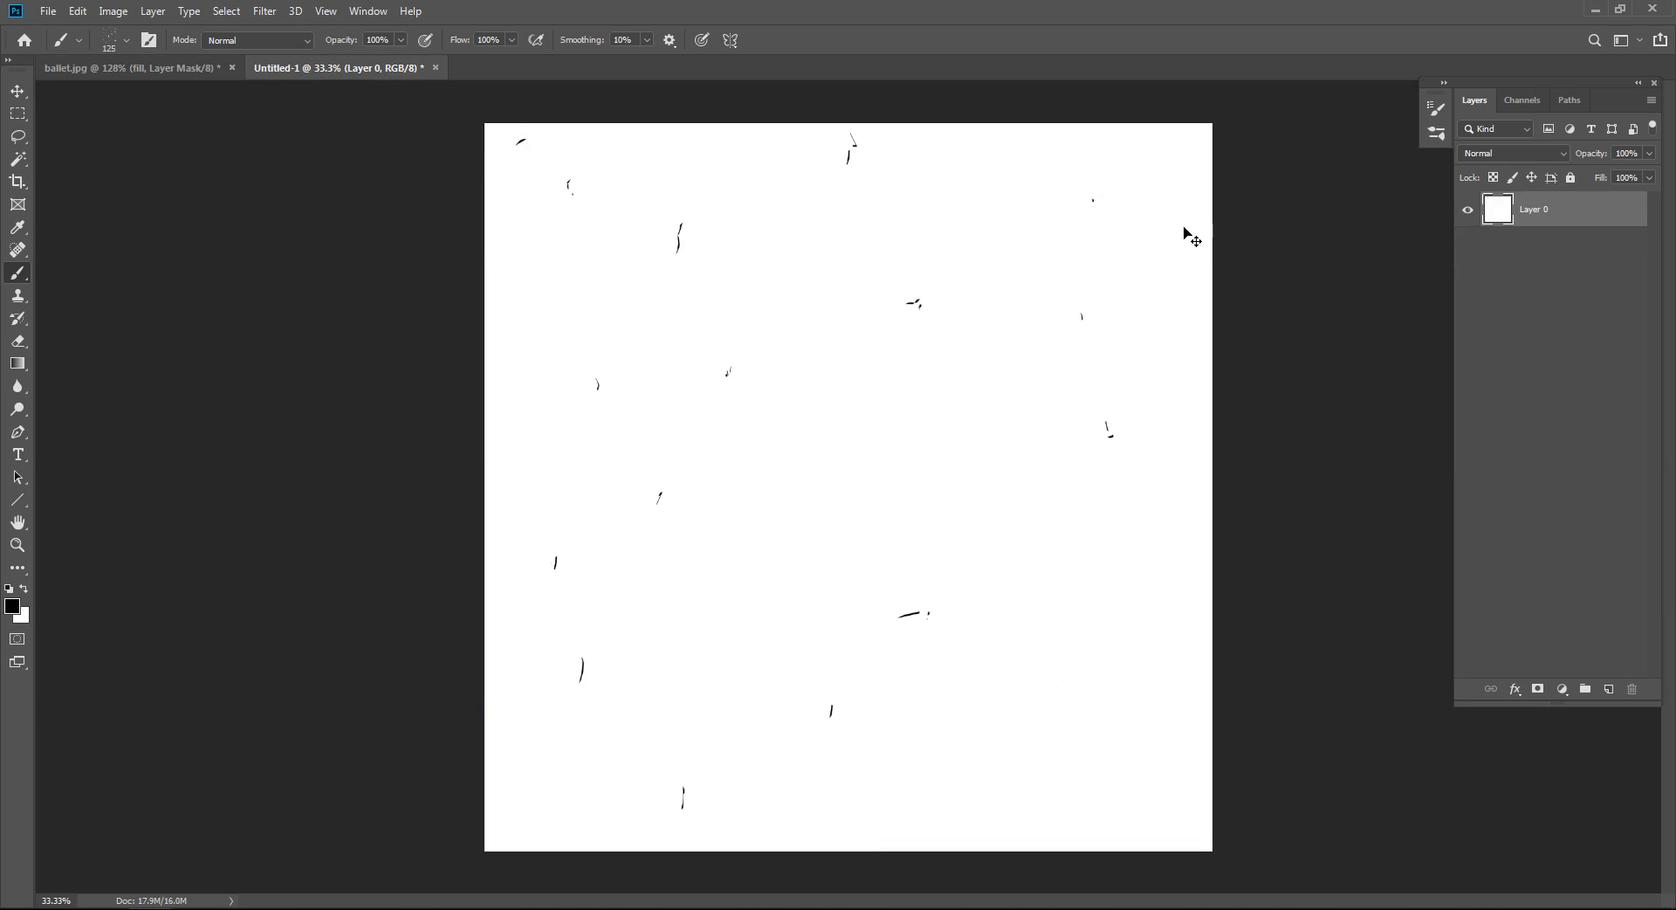
{"action": "key", "text": "ctrl+z"}
{"action": "key", "text": "ctrl+z"}
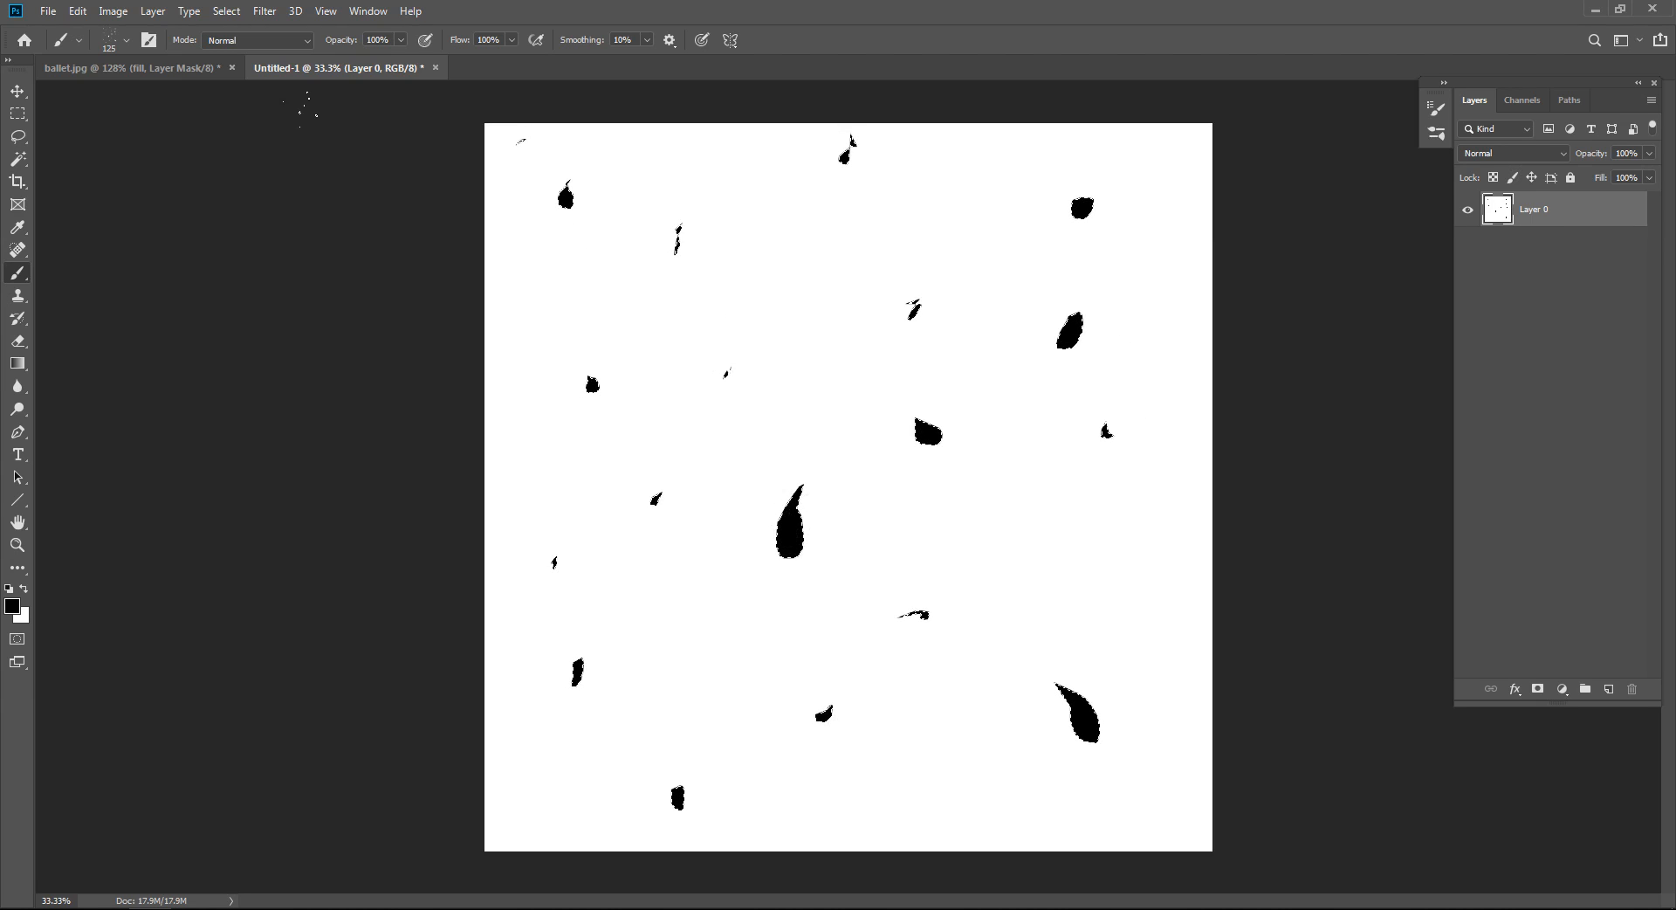
{"action": "left_click", "coordinate": [131, 67]}
{"action": "key", "text": "x"}
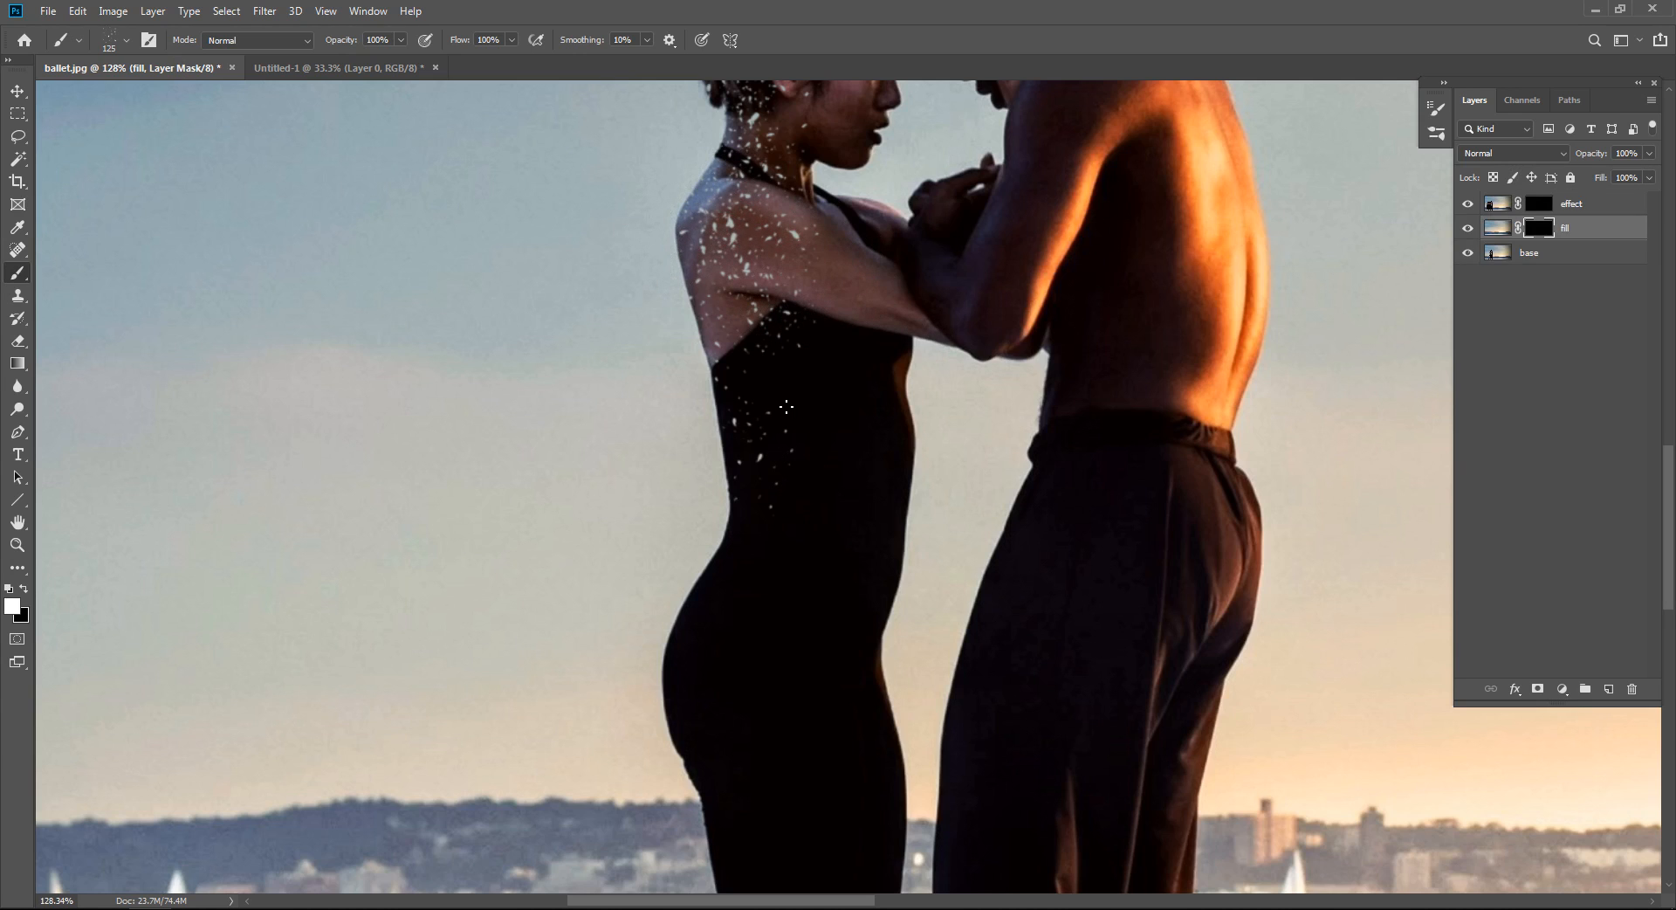
Paint white scattered shapes on the fill mask down the woman's waist, hip, thigh and raised calf.
{"action": "scroll", "coordinate": [790, 350], "scroll_direction": "down", "scroll_amount": 5}
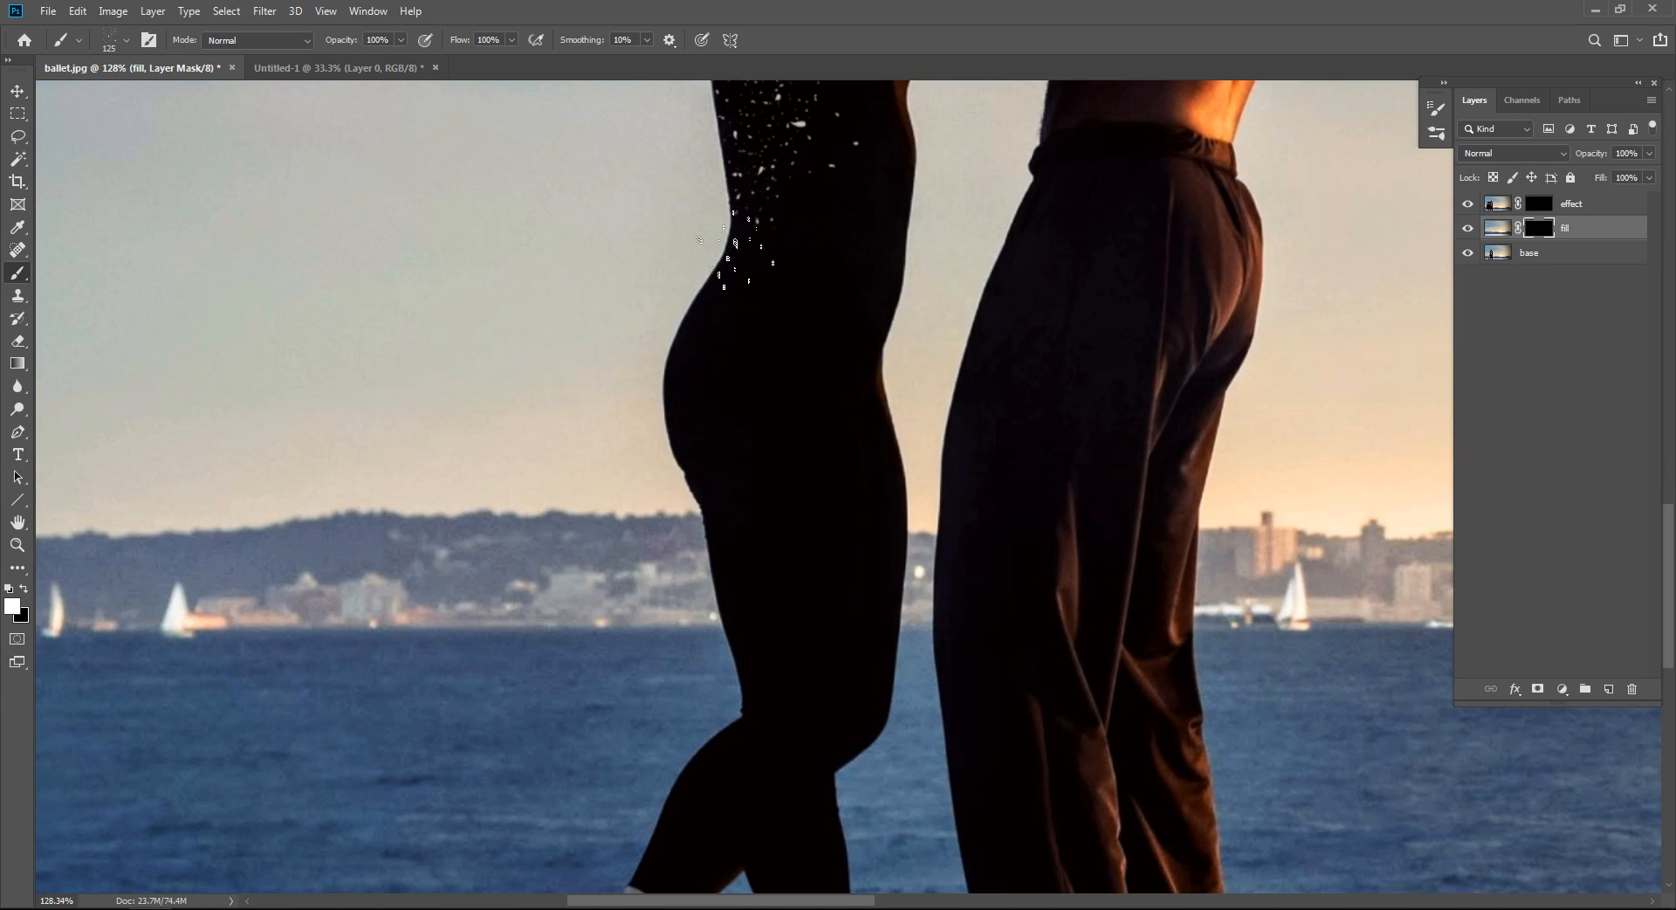
{"action": "mouse_move", "coordinate": [736, 244]}
{"action": "left_mouse_down"}
{"action": "mouse_move", "coordinate": [698, 349]}
{"action": "mouse_move", "coordinate": [703, 314]}
{"action": "mouse_move", "coordinate": [712, 423]}
{"action": "left_mouse_up"}
{"action": "mouse_move", "coordinate": [754, 527]}
{"action": "left_mouse_down"}
{"action": "mouse_move", "coordinate": [752, 292]}
{"action": "mouse_move", "coordinate": [716, 181]}
{"action": "left_mouse_up"}
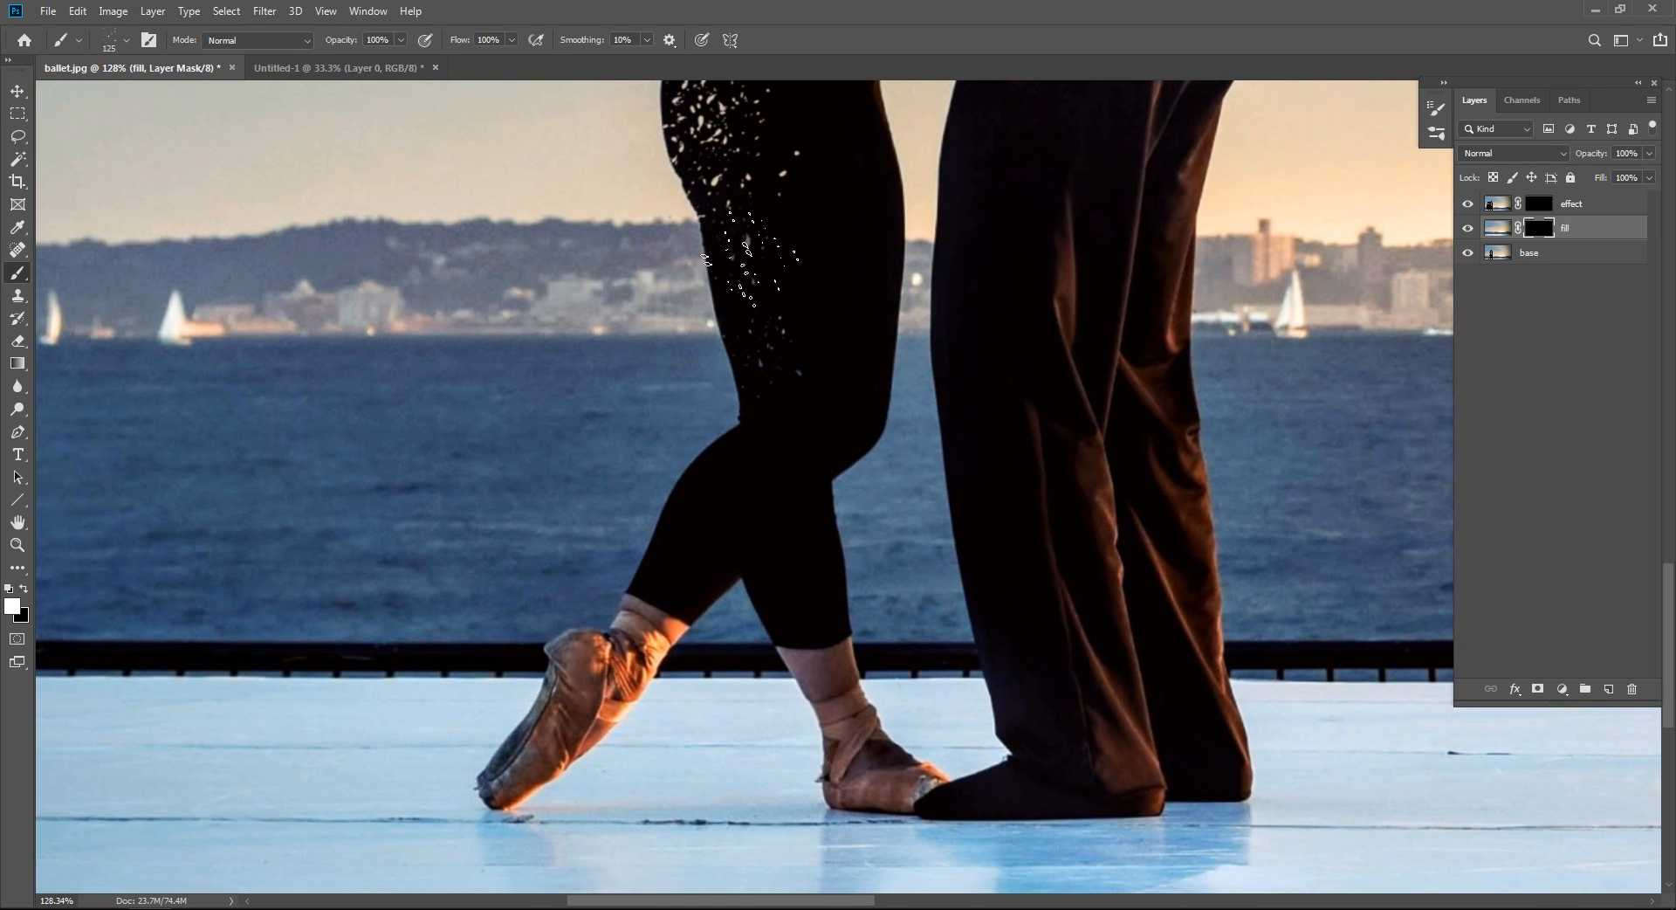
{"action": "mouse_move", "coordinate": [742, 236]}
{"action": "left_mouse_down"}
{"action": "mouse_move", "coordinate": [750, 354]}
{"action": "mouse_move", "coordinate": [746, 197]}
{"action": "mouse_move", "coordinate": [768, 325]}
{"action": "left_mouse_up"}
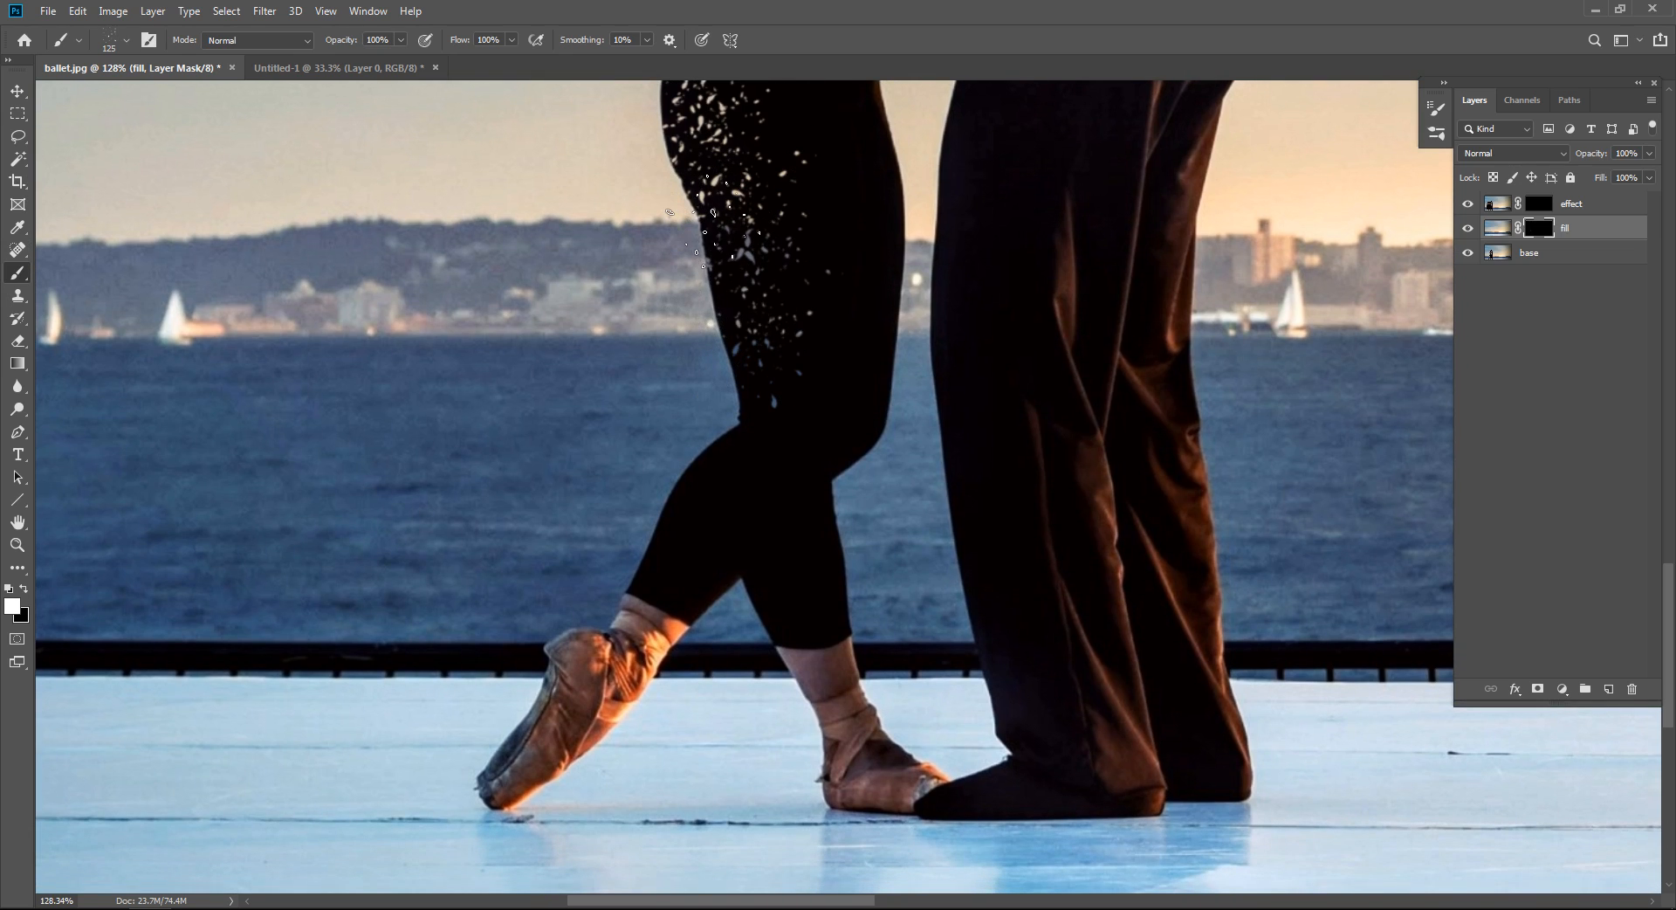
{"action": "mouse_move", "coordinate": [708, 223]}
{"action": "left_mouse_down"}
{"action": "mouse_move", "coordinate": [750, 384]}
{"action": "mouse_move", "coordinate": [749, 445]}
{"action": "left_mouse_up"}
{"action": "mouse_move", "coordinate": [681, 541]}
{"action": "left_mouse_down"}
{"action": "mouse_move", "coordinate": [650, 576]}
{"action": "mouse_move", "coordinate": [676, 567]}
{"action": "mouse_move", "coordinate": [723, 455]}
{"action": "left_mouse_up"}
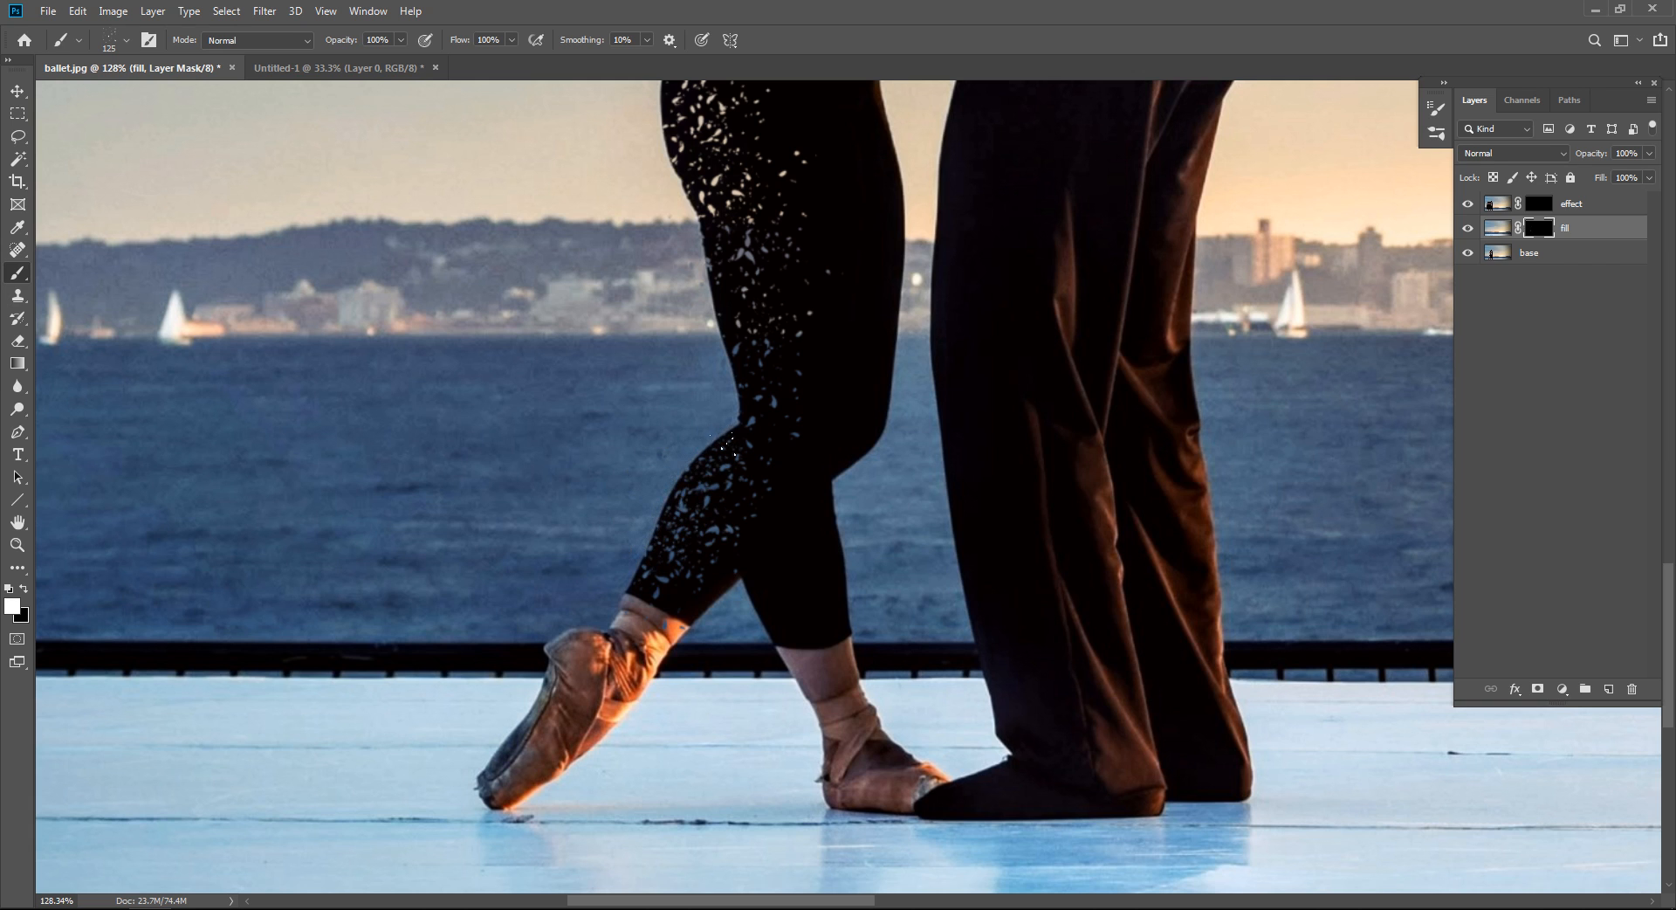
Add more white scattered shapes on the fill mask along the woman's torso, shoulder and hair.
{"action": "scroll", "coordinate": [720, 205], "scroll_direction": "up", "scroll_amount": 3}
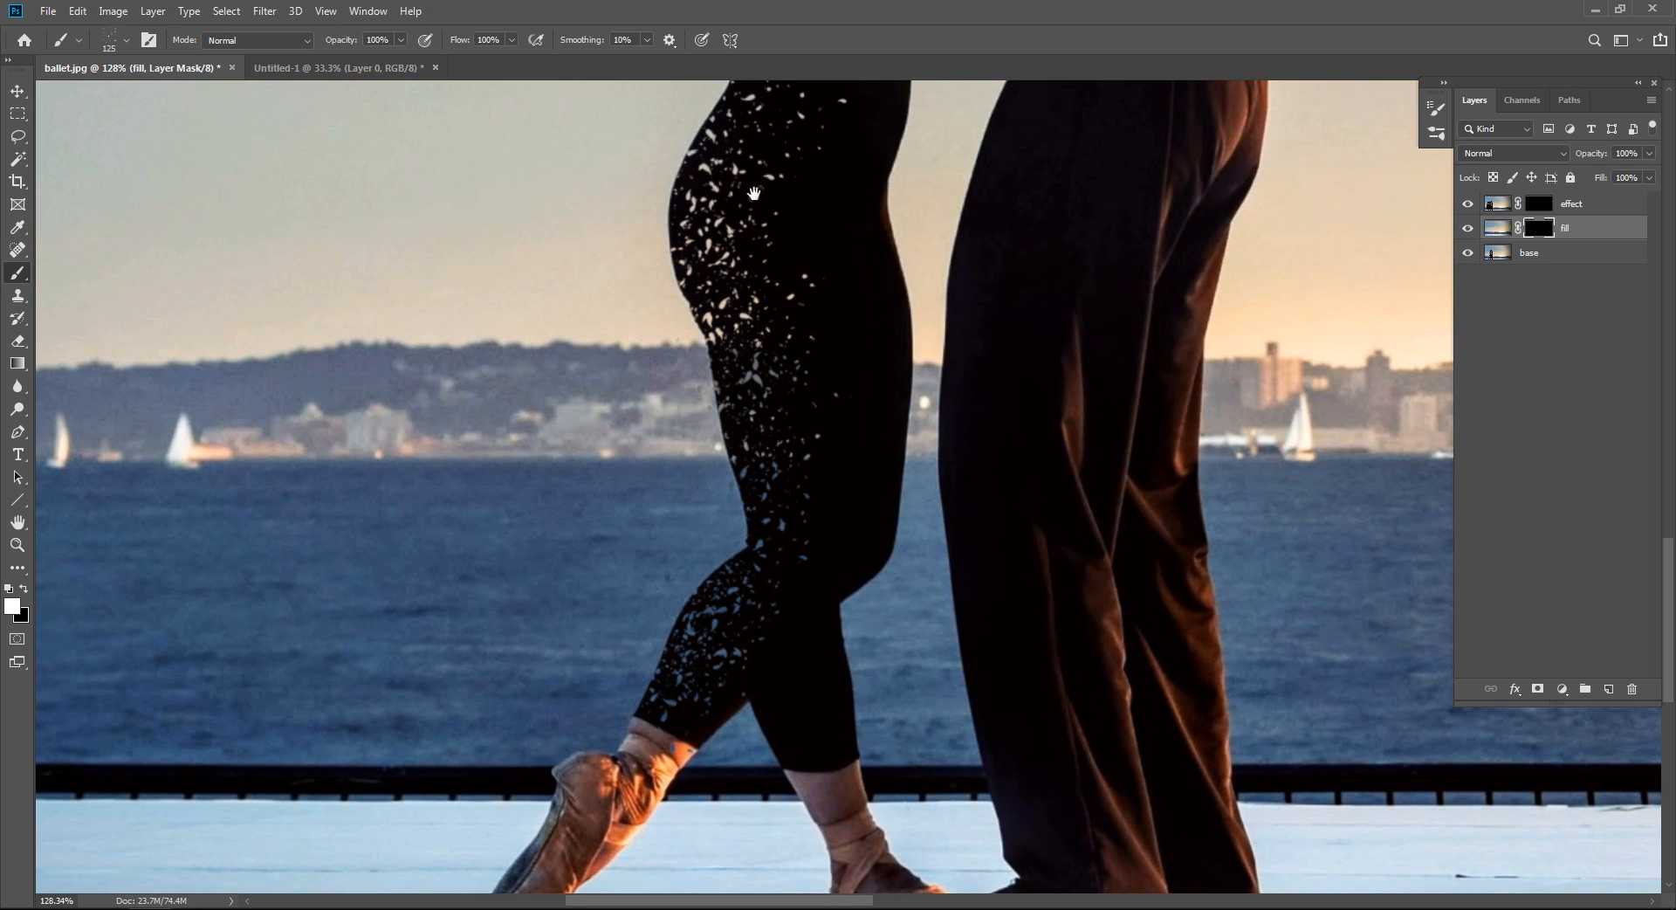
{"action": "mouse_move", "coordinate": [779, 222]}
{"action": "left_mouse_down"}
{"action": "mouse_move", "coordinate": [741, 439]}
{"action": "mouse_move", "coordinate": [767, 474]}
{"action": "left_mouse_up"}
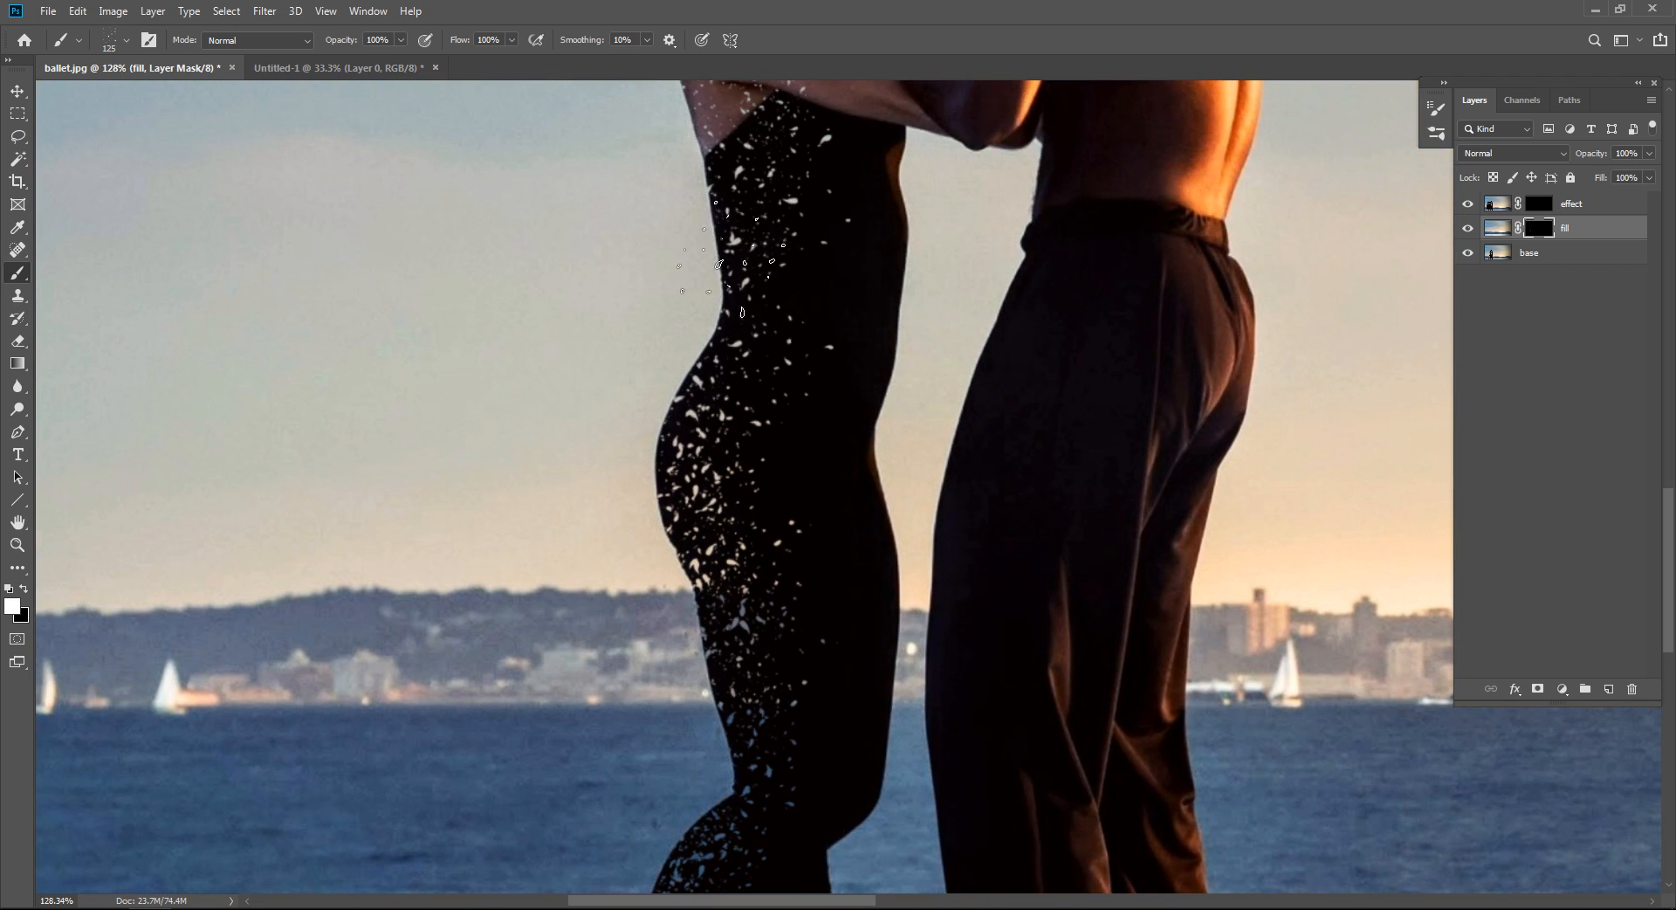
{"action": "left_click_drag", "start_coordinate": [709, 152], "coordinate": [730, 393]}
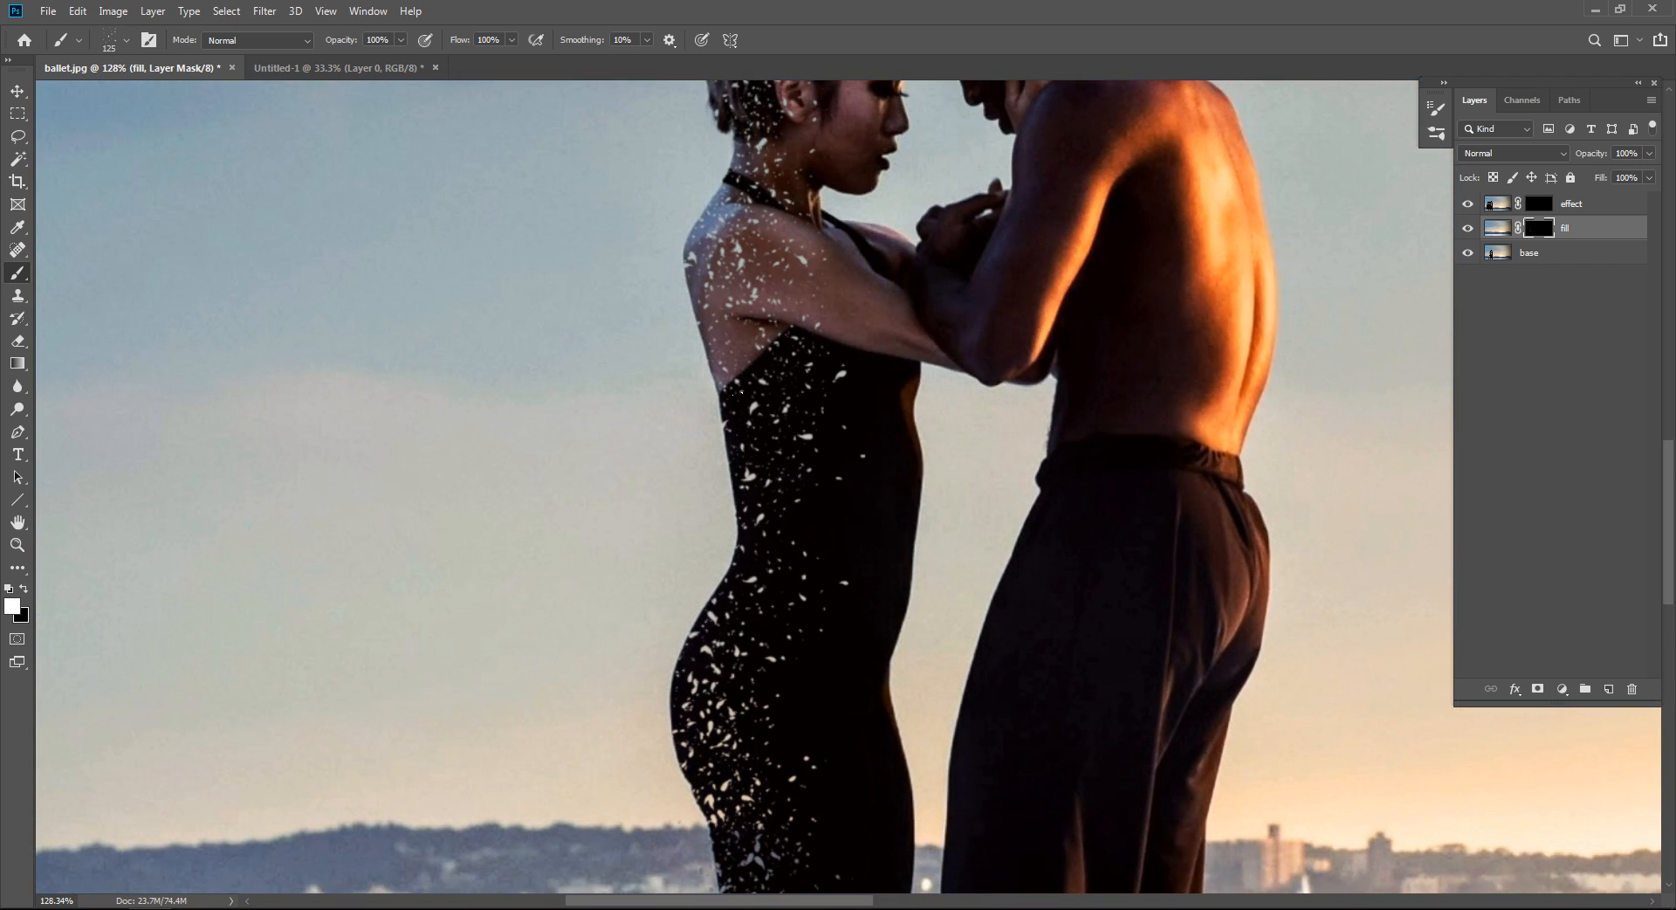
{"action": "left_click_drag", "start_coordinate": [760, 258], "coordinate": [750, 373]}
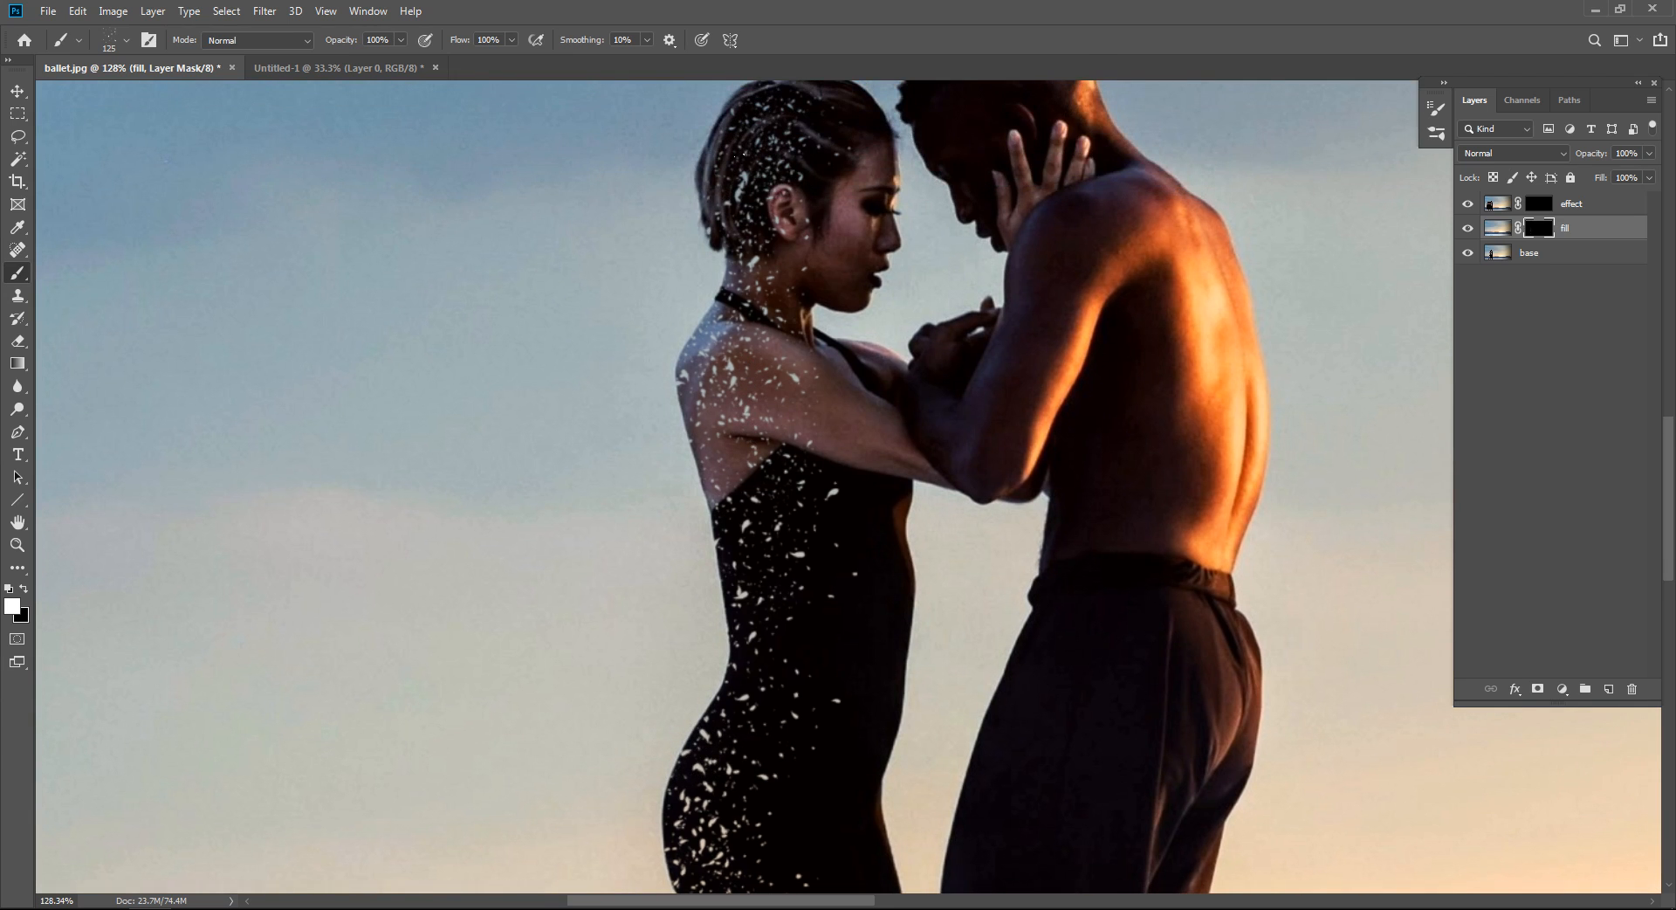
{"action": "left_click_drag", "start_coordinate": [789, 105], "coordinate": [787, 186]}
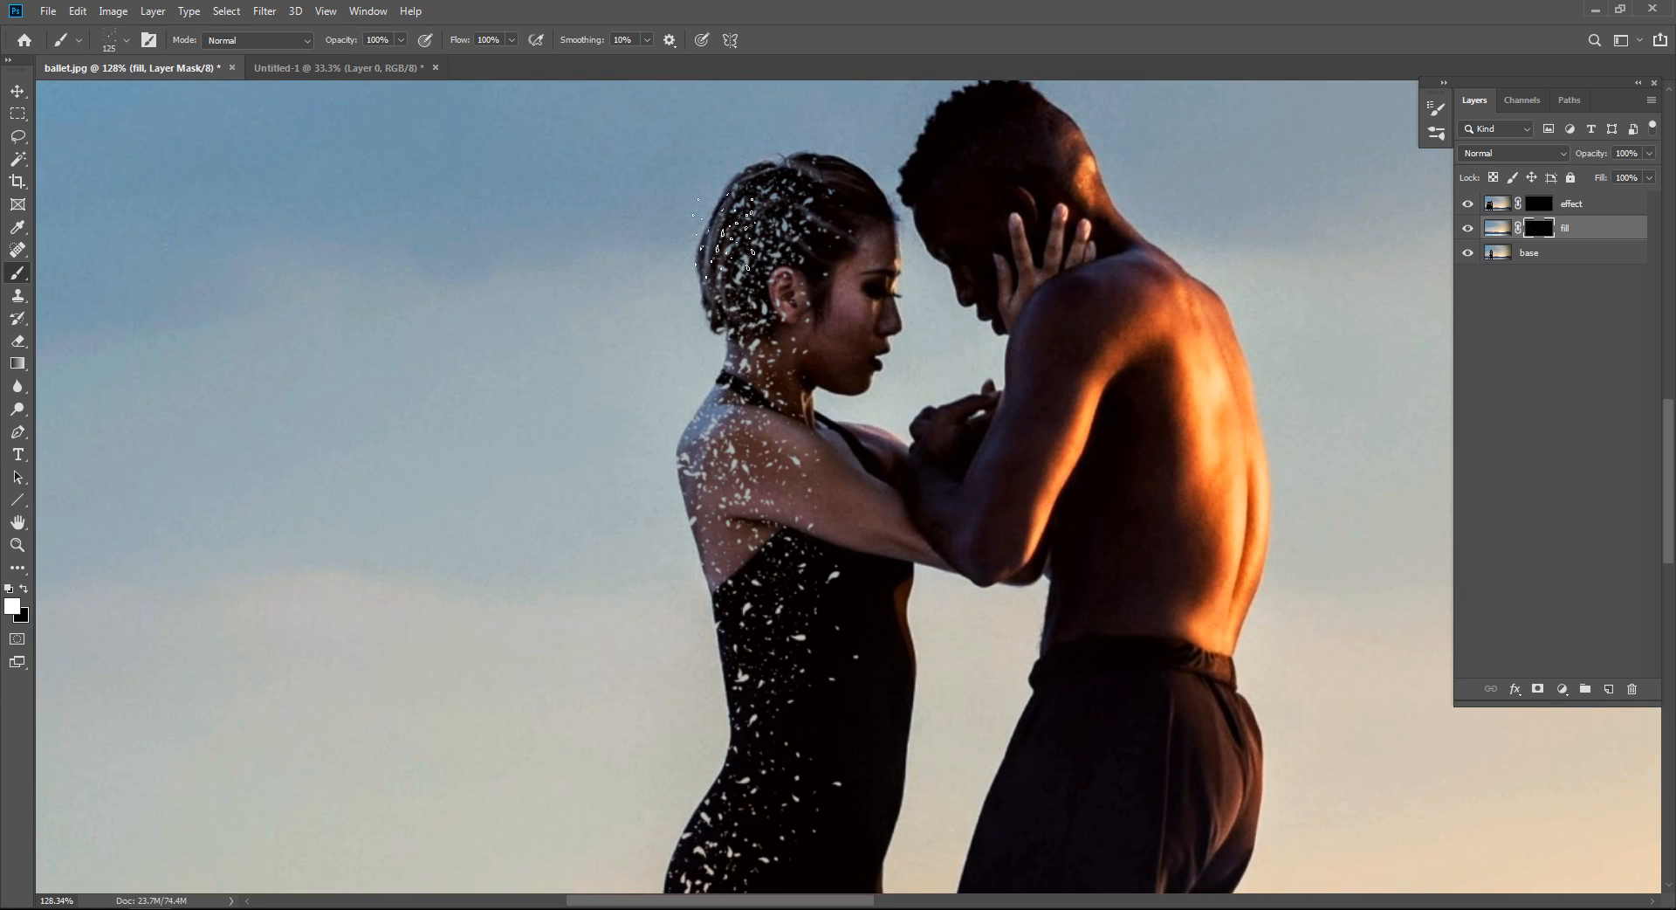
Make the scattered shapes on the fill mask denser over the woman's hip, thigh and raised lower leg.
{"action": "left_click_drag", "start_coordinate": [742, 624], "coordinate": [719, 281]}
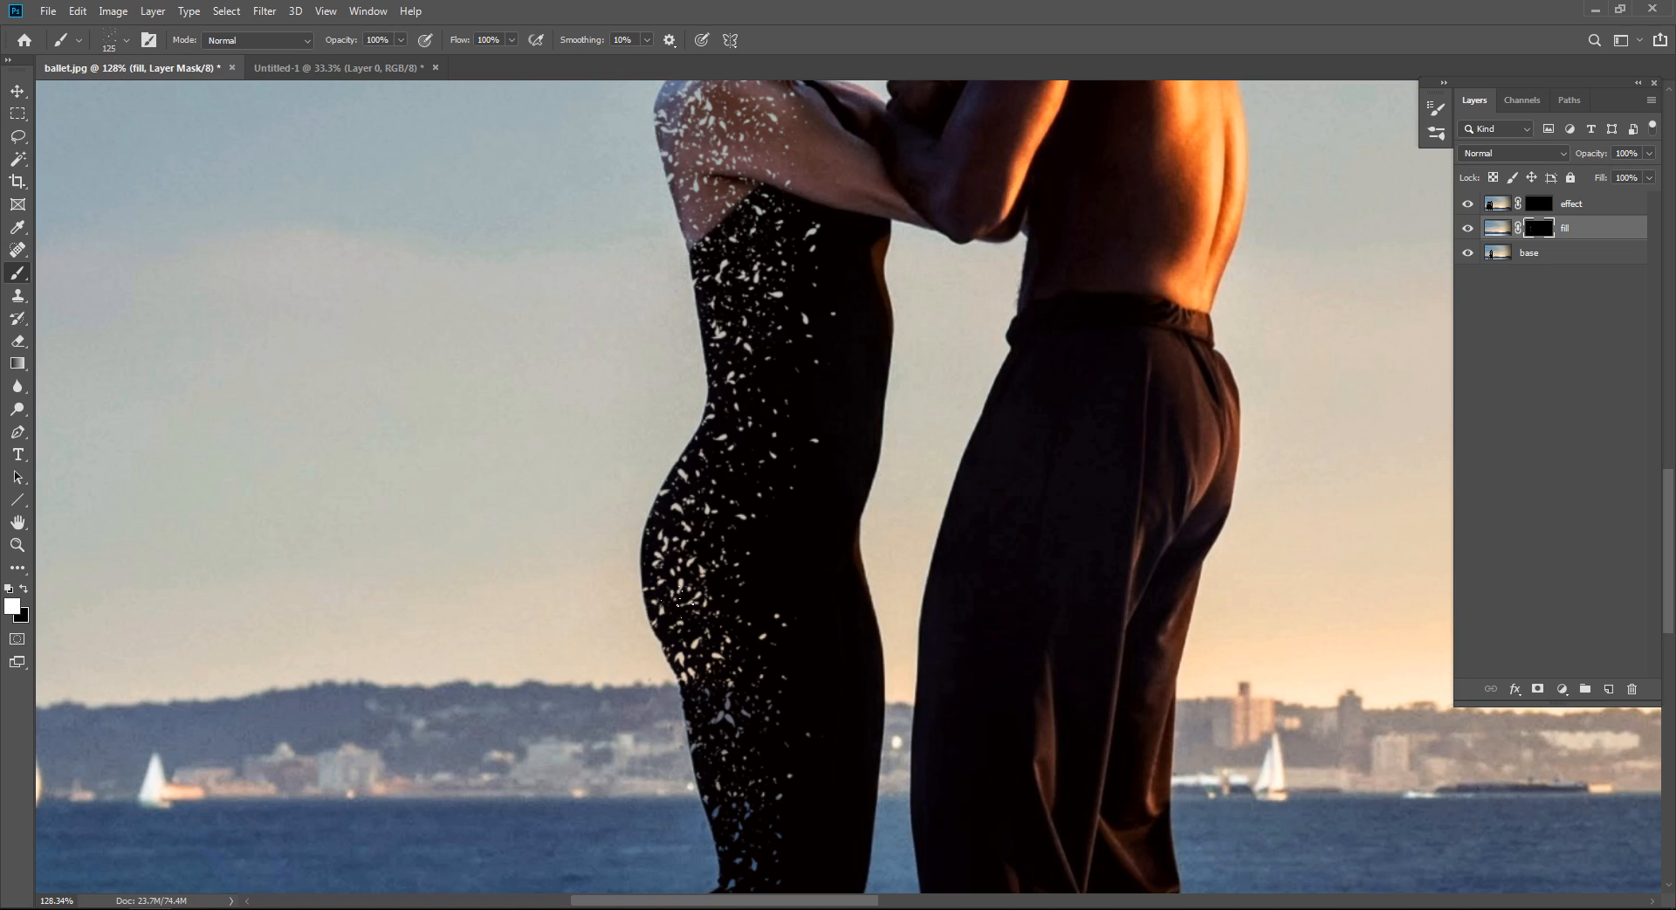
{"action": "left_click_drag", "start_coordinate": [680, 603], "coordinate": [734, 489]}
{"action": "left_click_drag", "start_coordinate": [733, 599], "coordinate": [739, 320]}
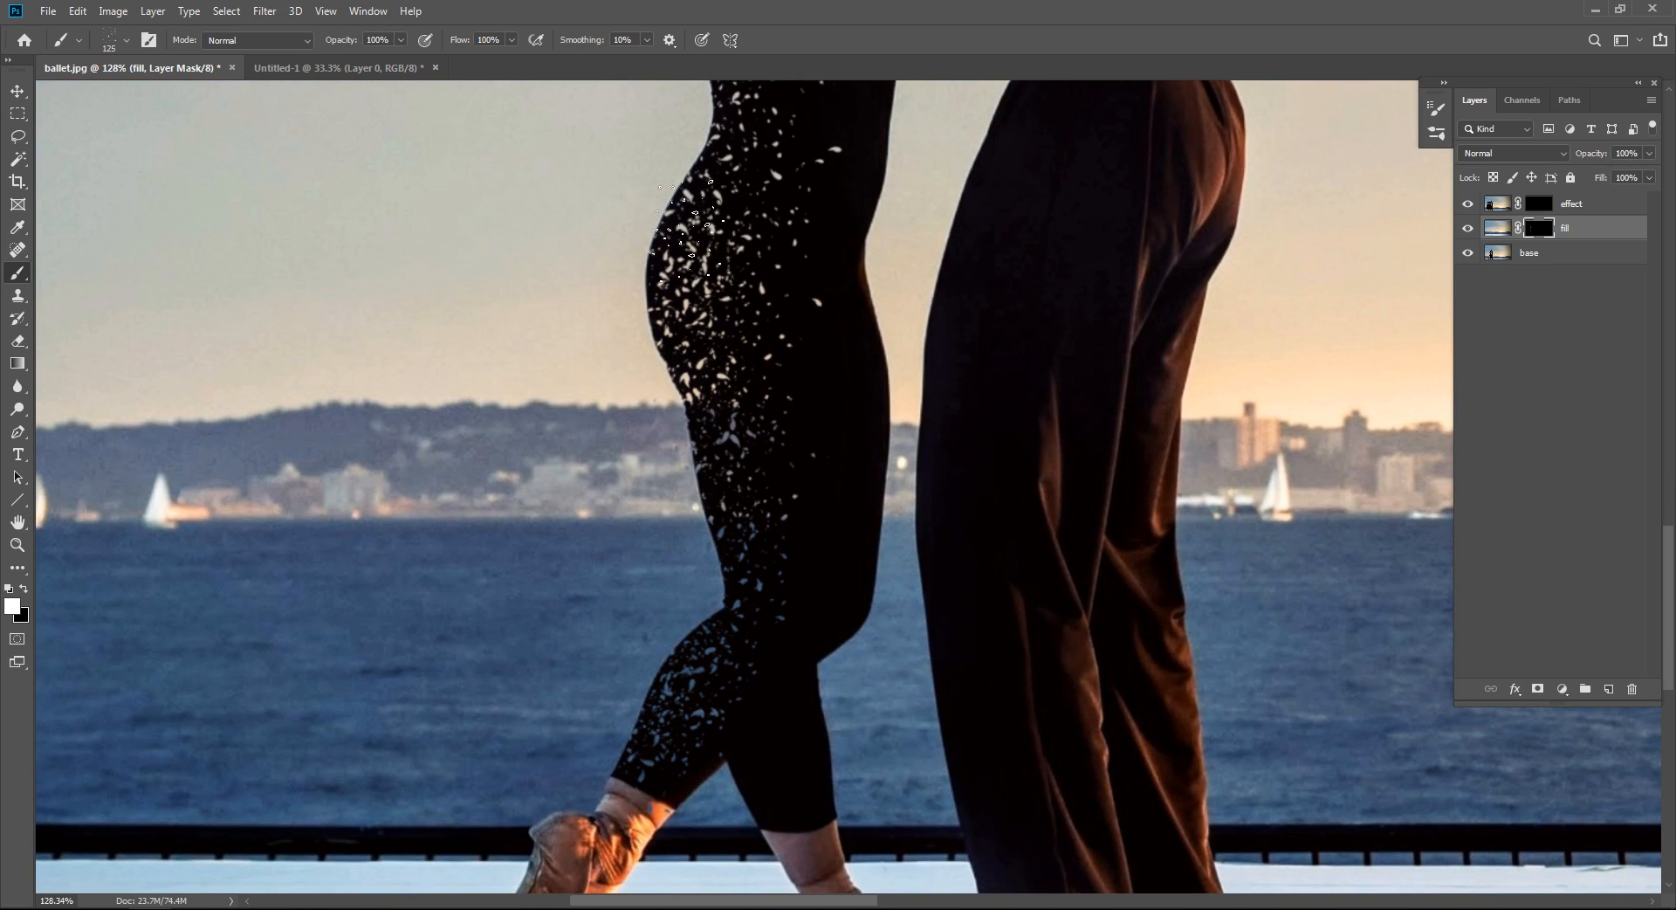
{"action": "mouse_move", "coordinate": [686, 227]}
{"action": "left_mouse_down"}
{"action": "mouse_move", "coordinate": [656, 292]}
{"action": "mouse_move", "coordinate": [678, 248]}
{"action": "mouse_move", "coordinate": [748, 271]}
{"action": "mouse_move", "coordinate": [787, 480]}
{"action": "mouse_move", "coordinate": [770, 410]}
{"action": "mouse_move", "coordinate": [722, 475]}
{"action": "mouse_move", "coordinate": [736, 620]}
{"action": "left_mouse_up"}
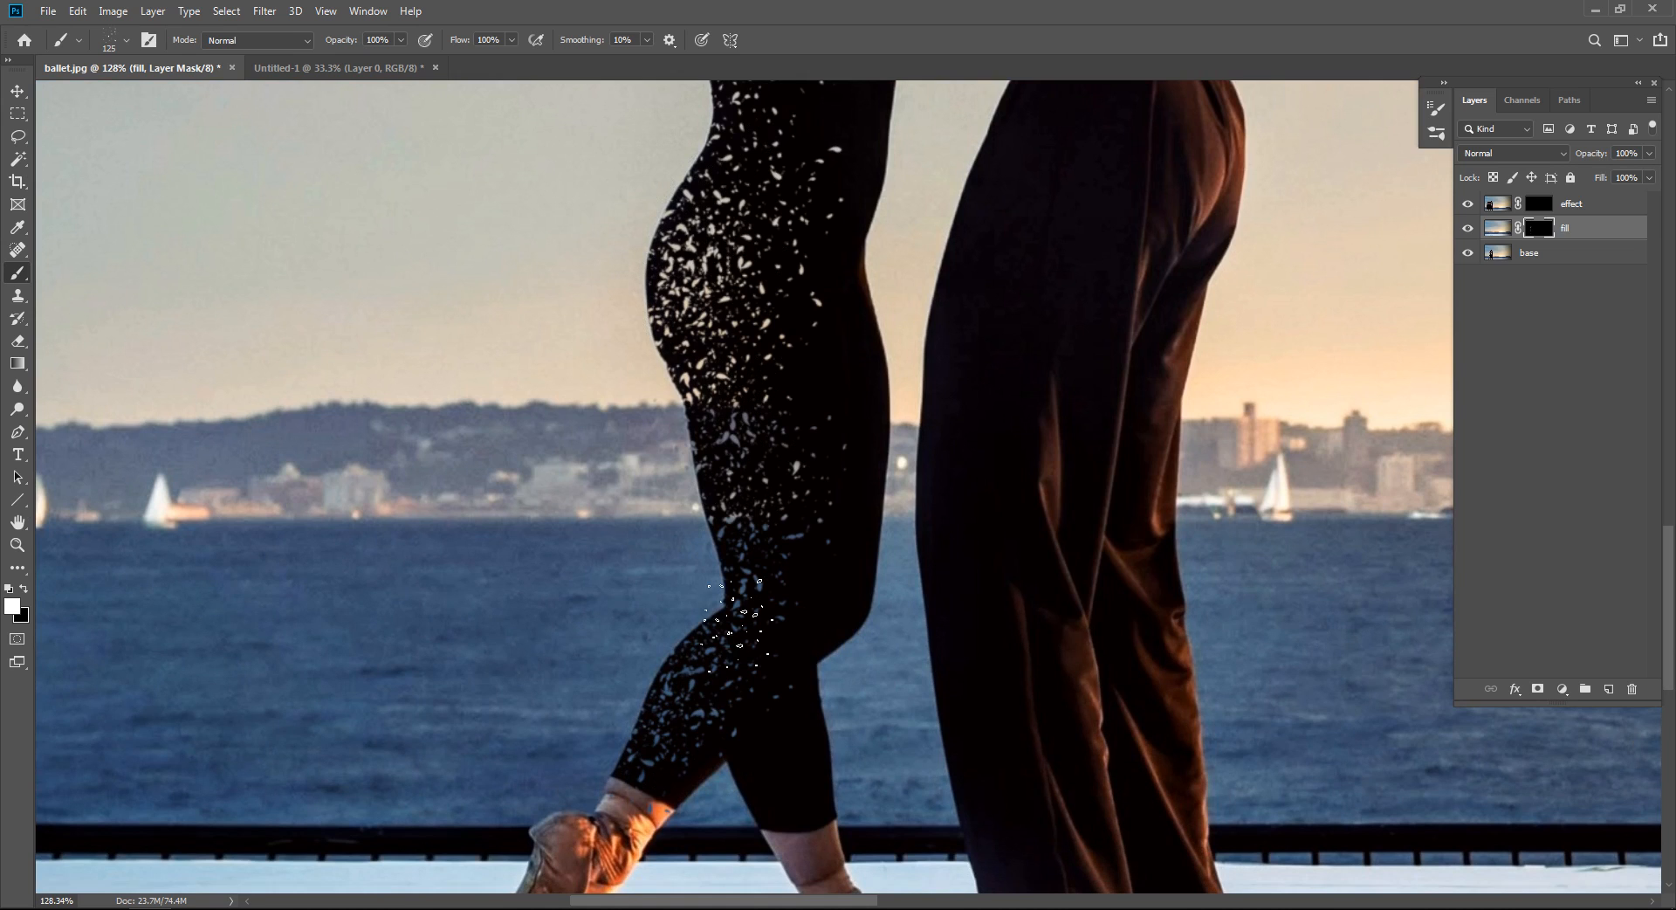
{"action": "left_click_drag", "start_coordinate": [694, 726], "coordinate": [762, 506]}
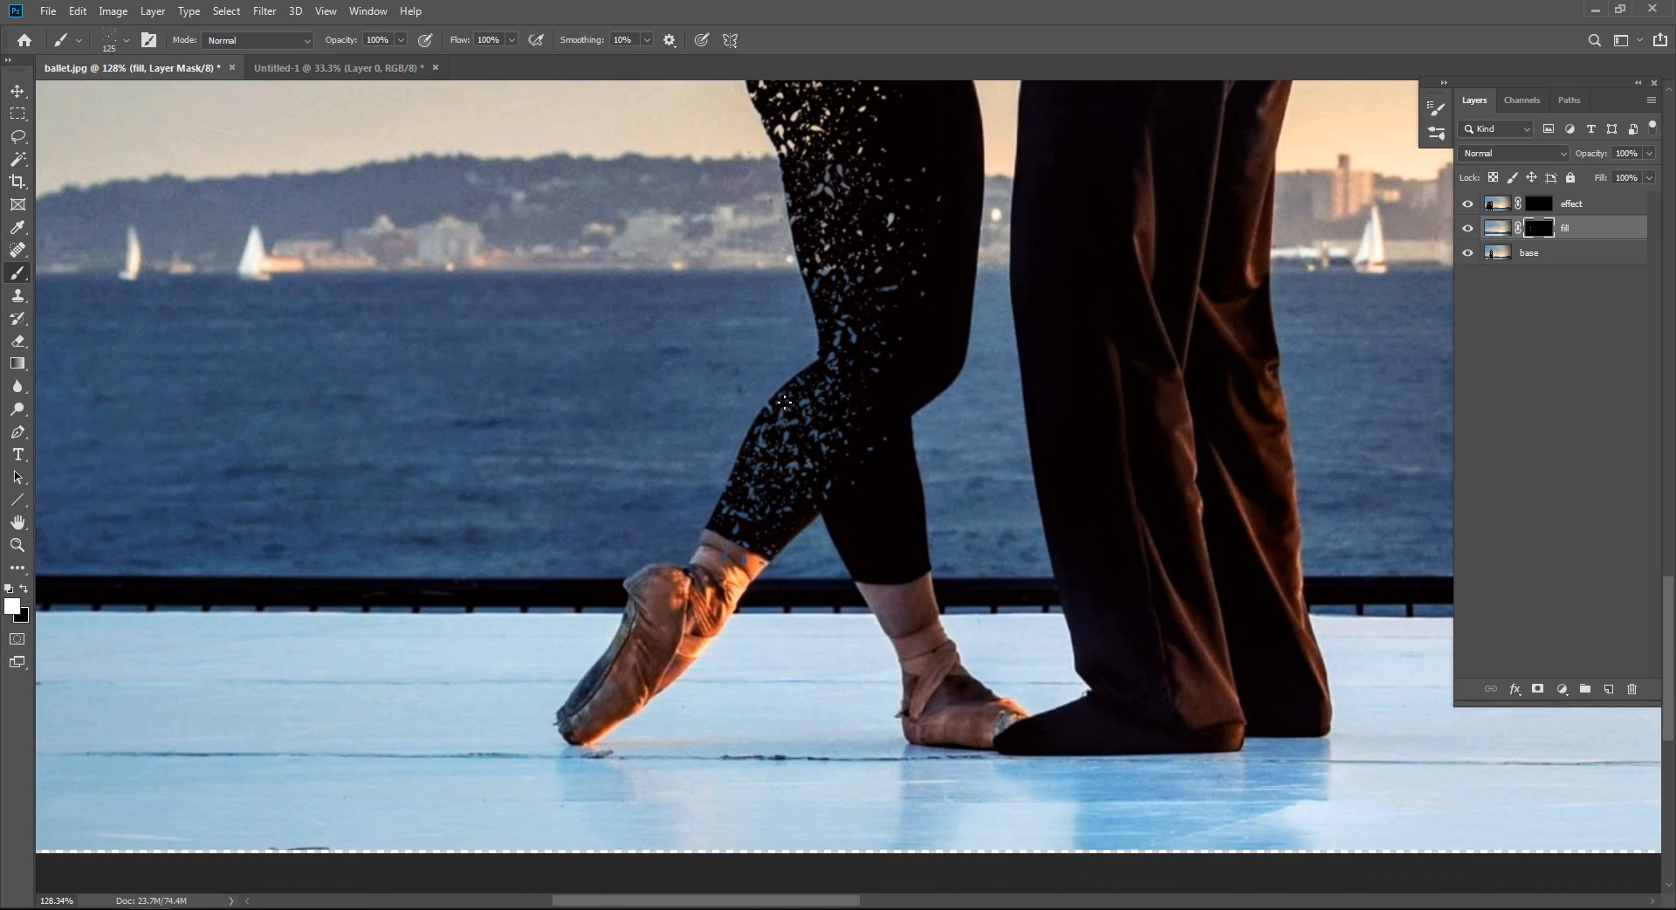
Thicken the scattered shapes on the fill mask along the back of the woman's dress, shoulder and head.
{"action": "left_click_drag", "start_coordinate": [854, 351], "coordinate": [882, 738]}
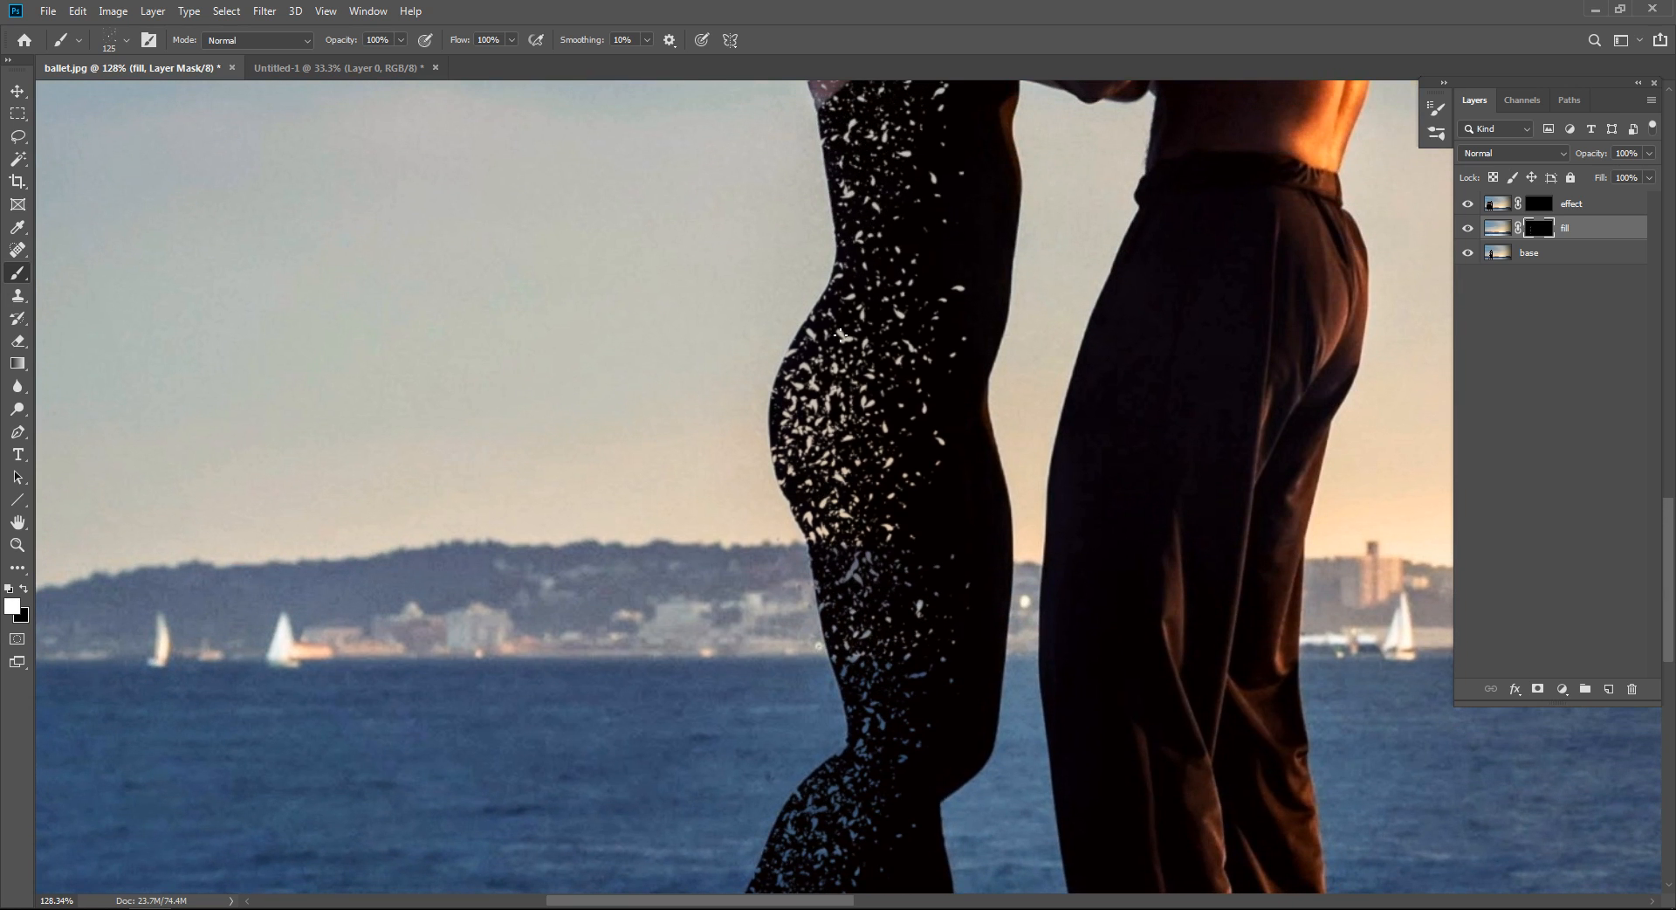
{"action": "left_click_drag", "start_coordinate": [838, 135], "coordinate": [851, 375]}
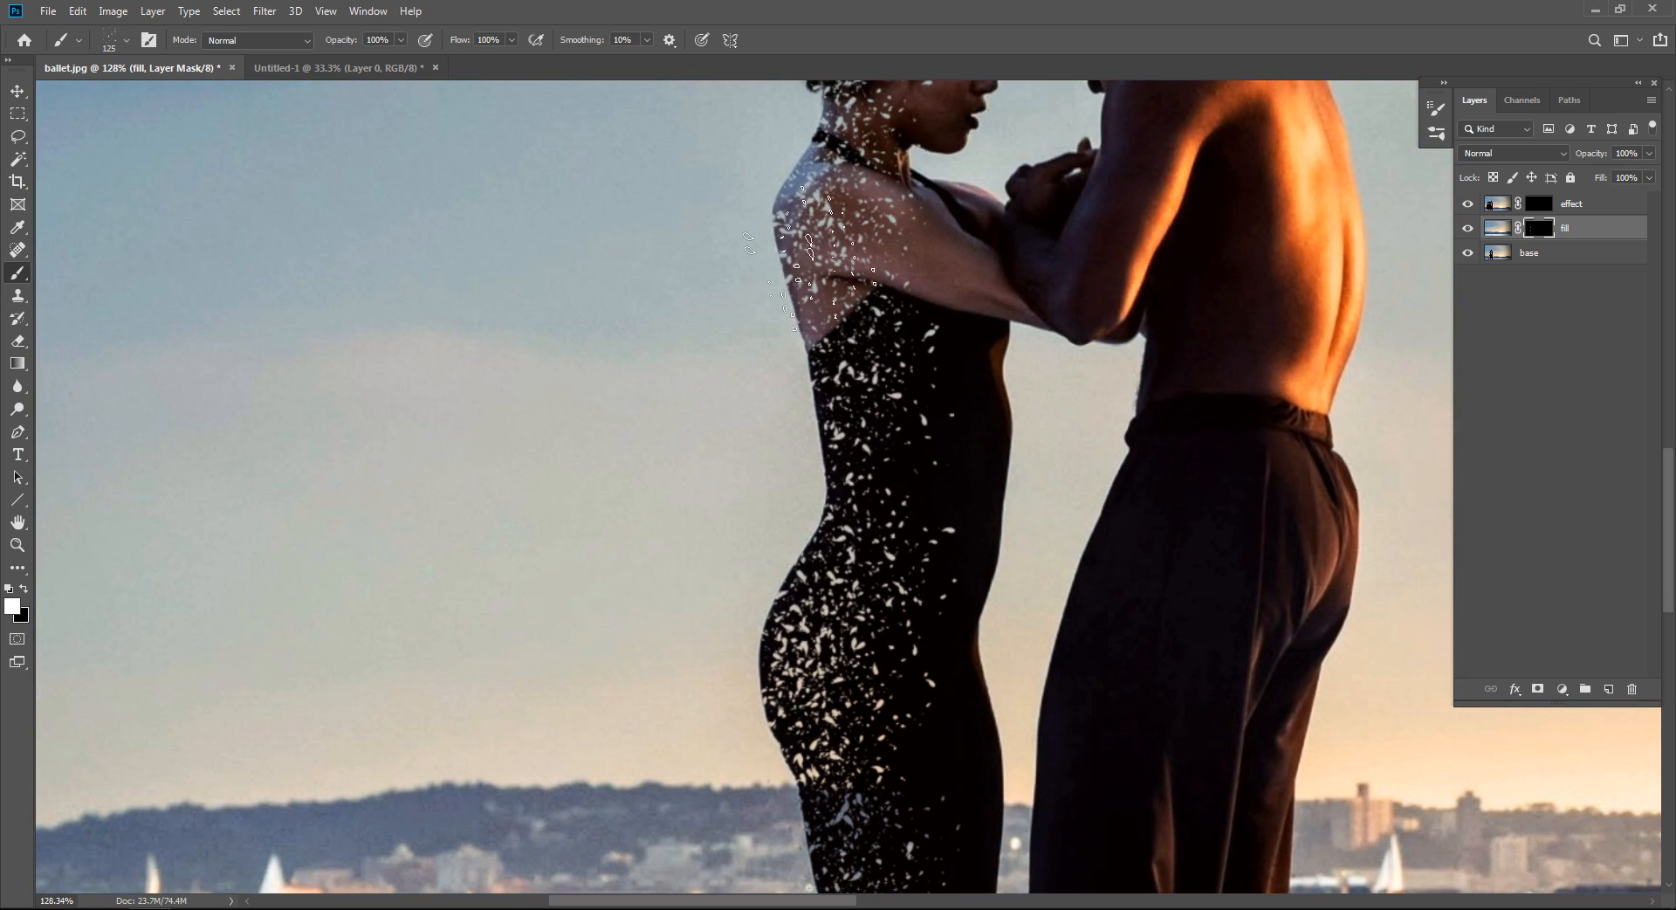
{"action": "left_click_drag", "start_coordinate": [827, 107], "coordinate": [793, 367]}
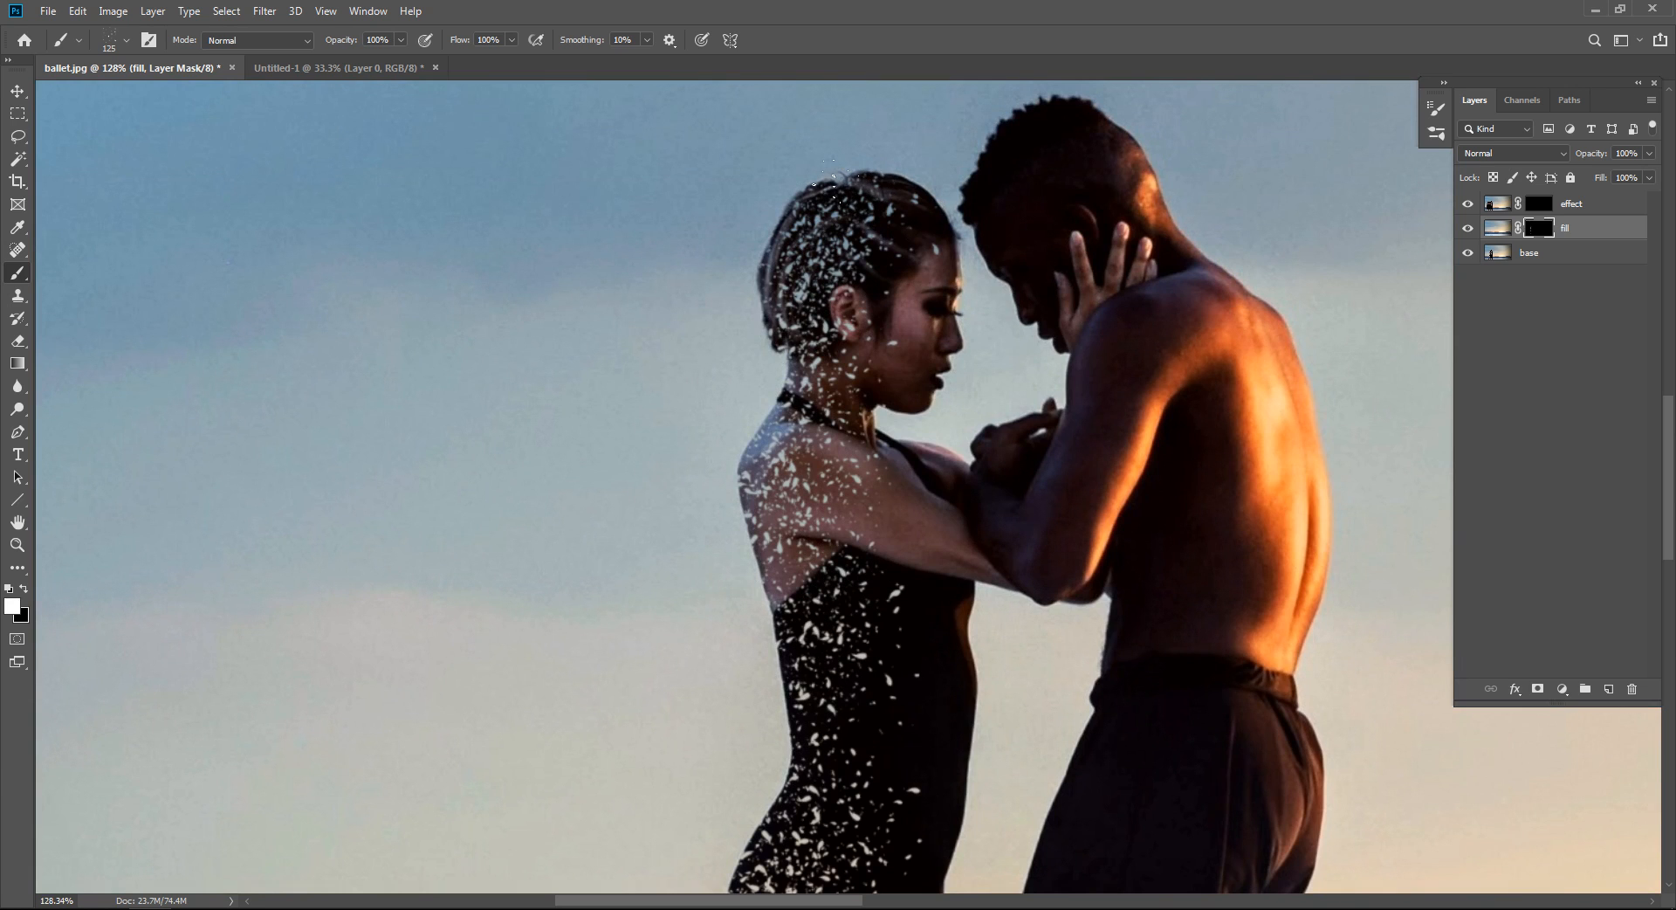
{"action": "left_click_drag", "start_coordinate": [838, 205], "coordinate": [828, 172]}
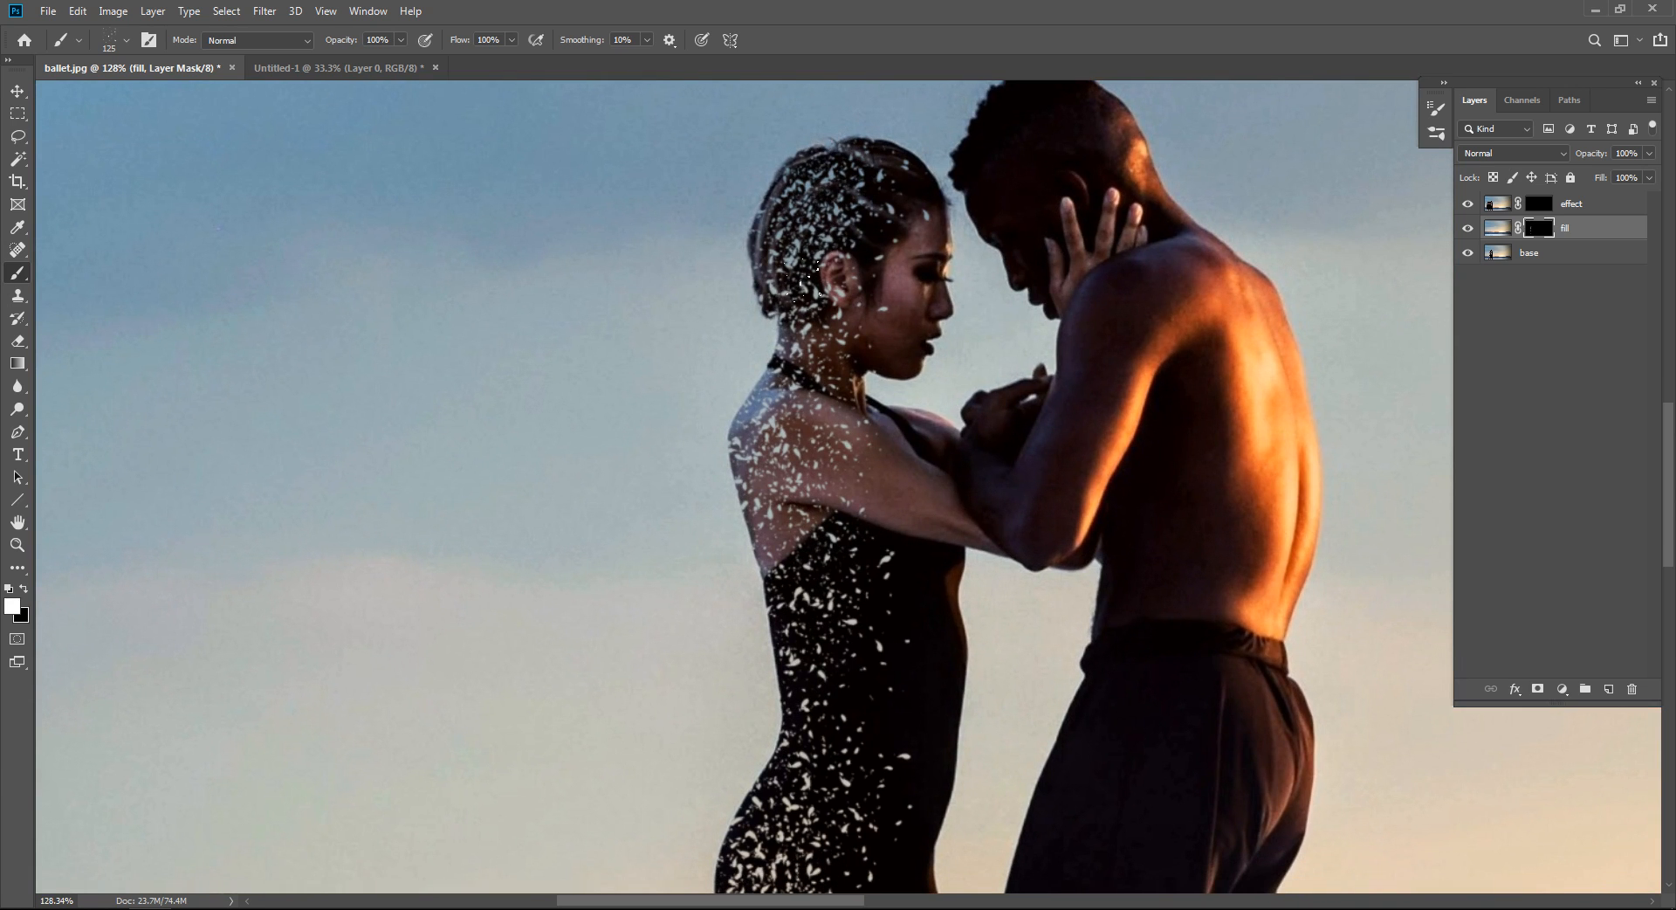
Check the scattered shapes over the woman's figure from her head down to the raised calf.
{"action": "left_click_drag", "start_coordinate": [830, 407], "coordinate": [840, 229]}
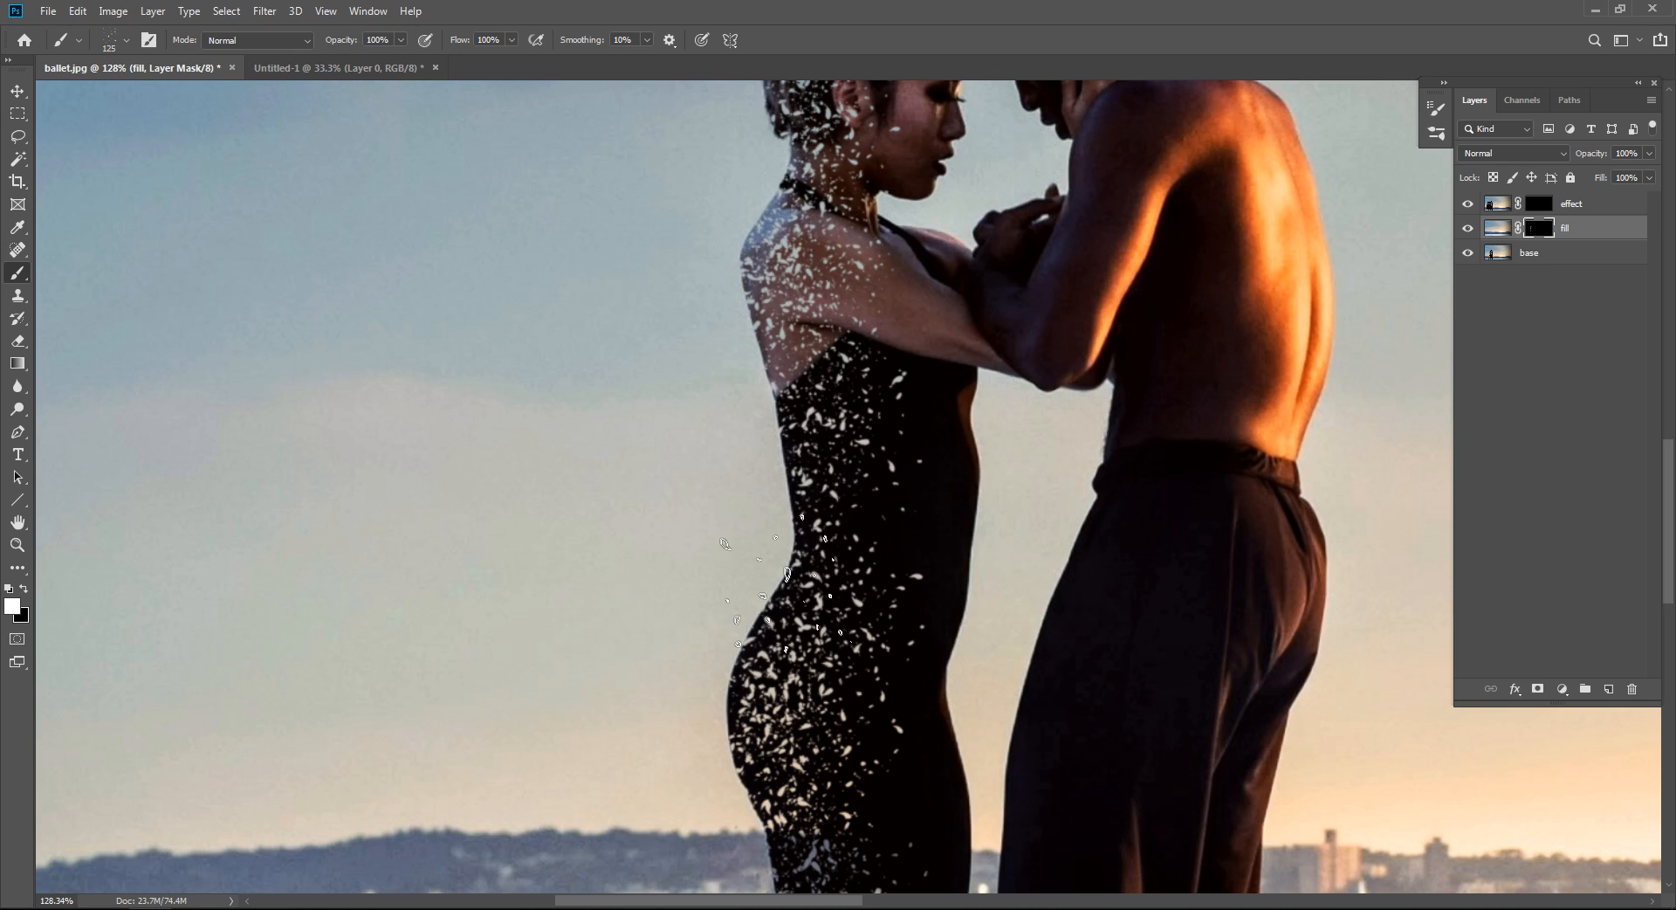
{"action": "left_click_drag", "start_coordinate": [752, 694], "coordinate": [660, 212]}
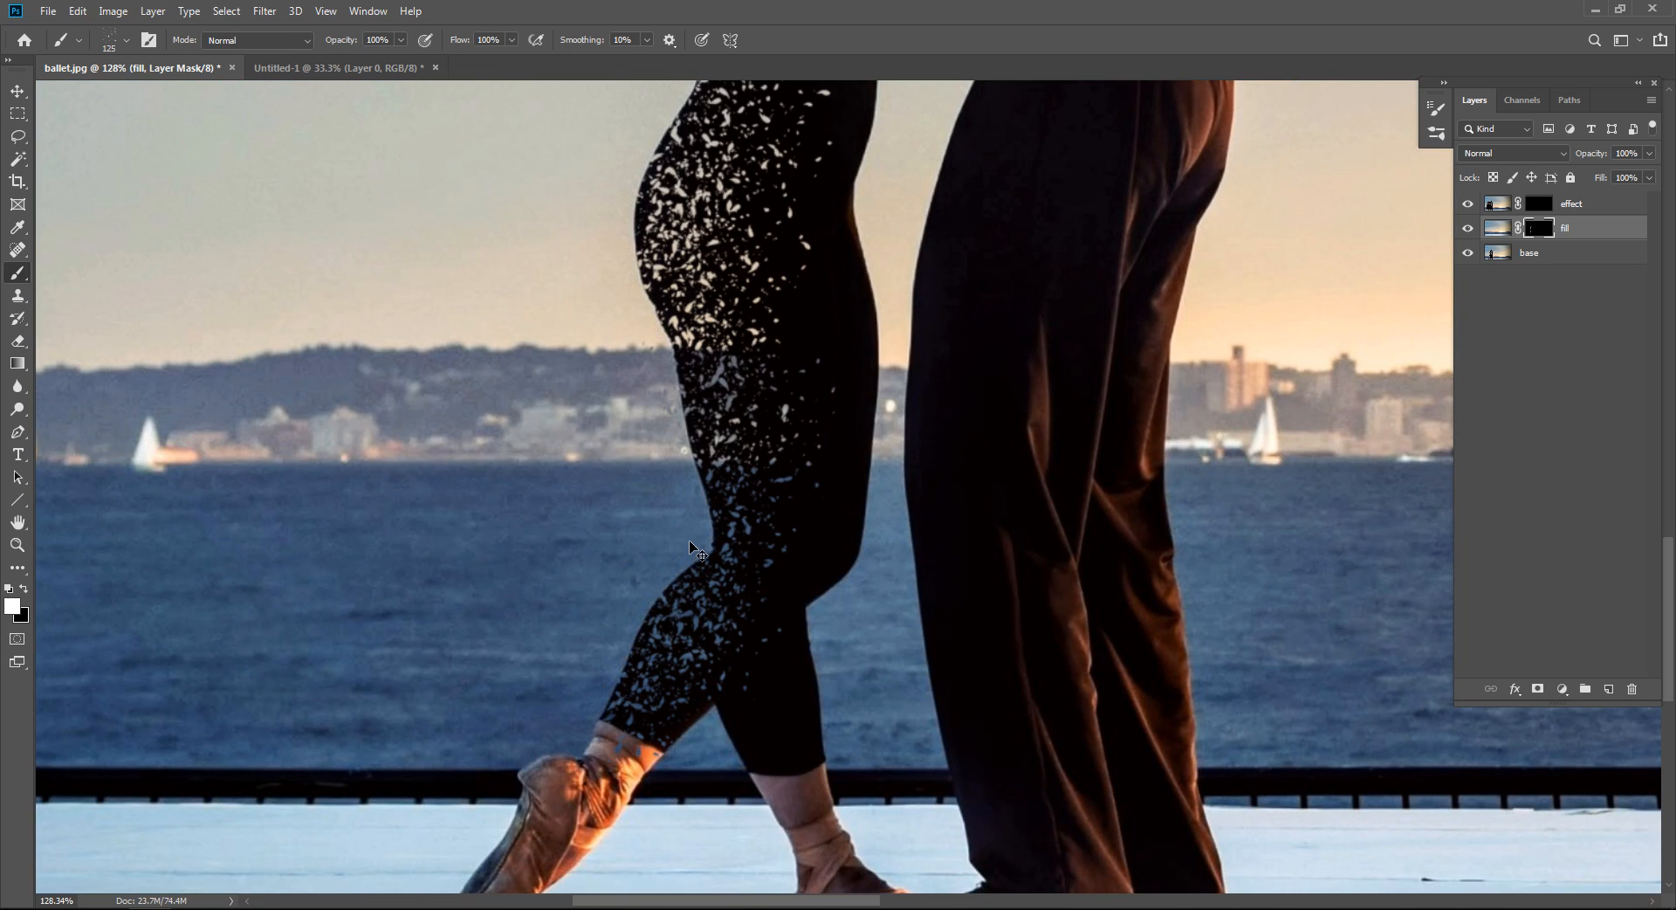
{"action": "key", "text": "ctrl+minus"}
{"action": "key", "text": "ctrl+minus"}
{"action": "key", "text": "ctrl+minus"}
{"action": "key", "text": "ctrl+minus"}
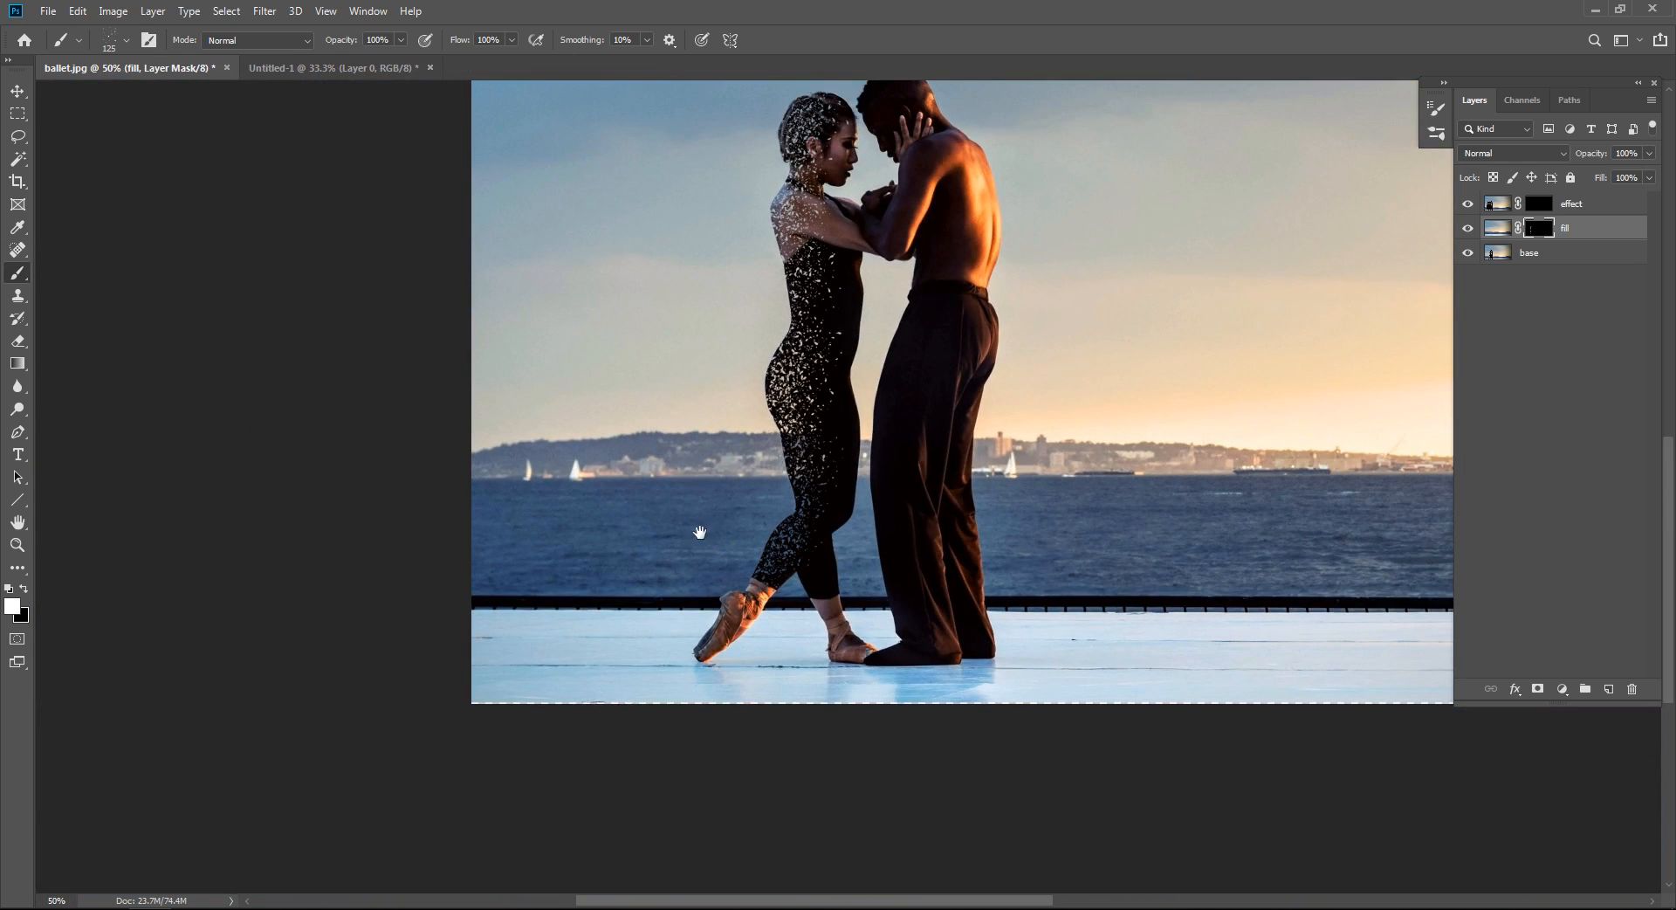
{"action": "left_click_drag", "start_coordinate": [879, 260], "coordinate": [904, 419]}
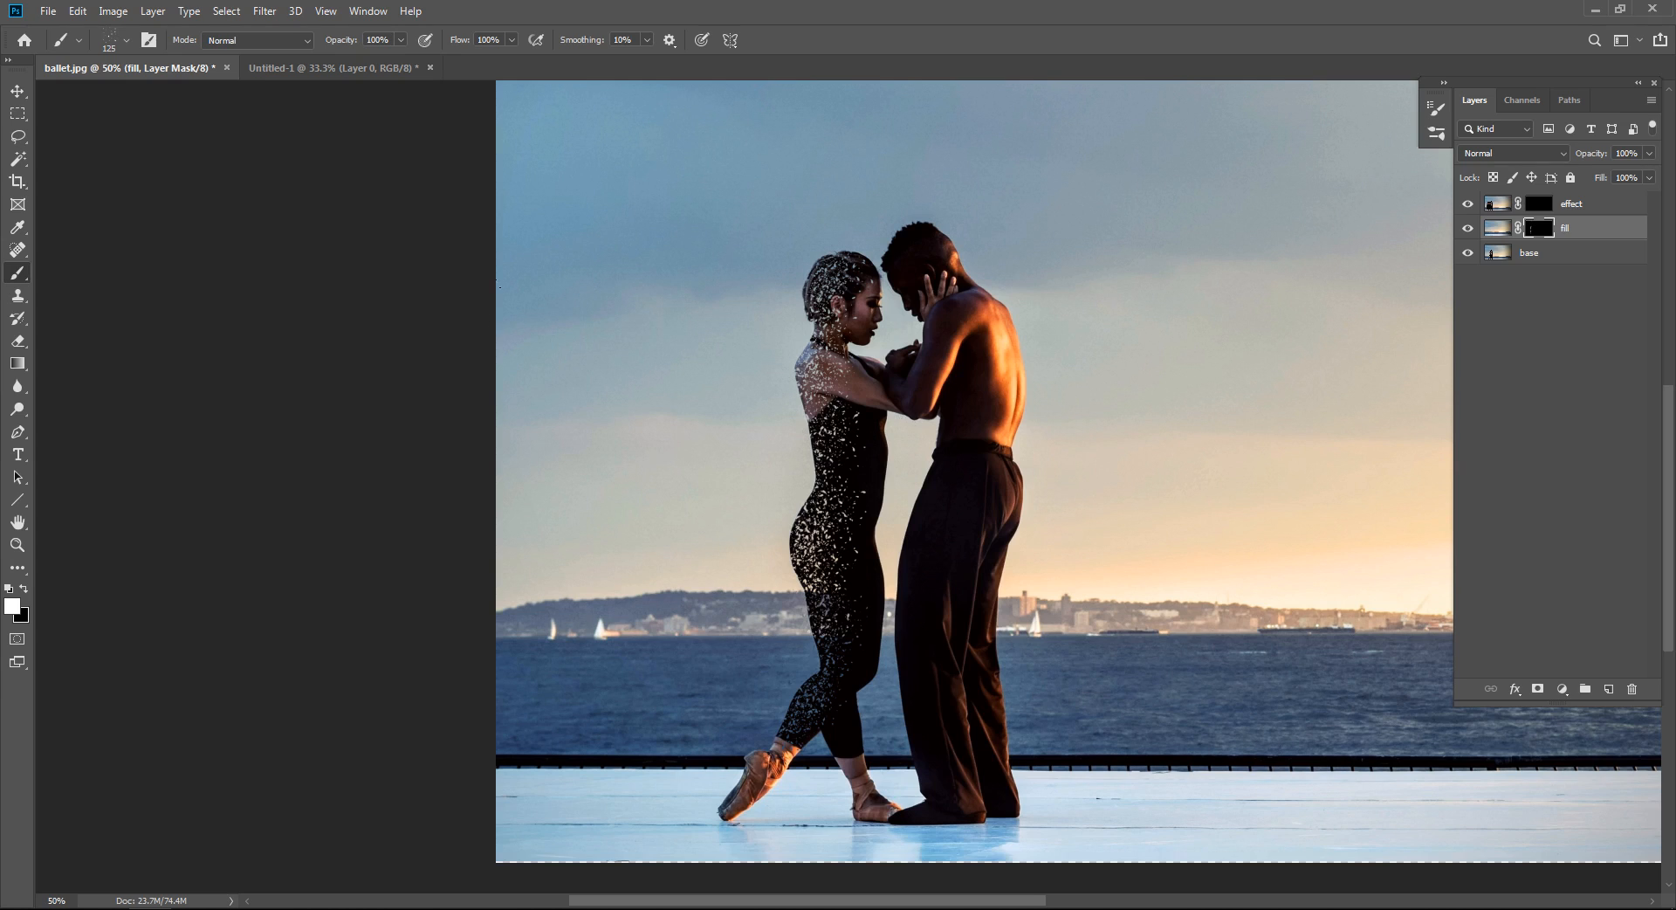
{"action": "key", "text": "v"}
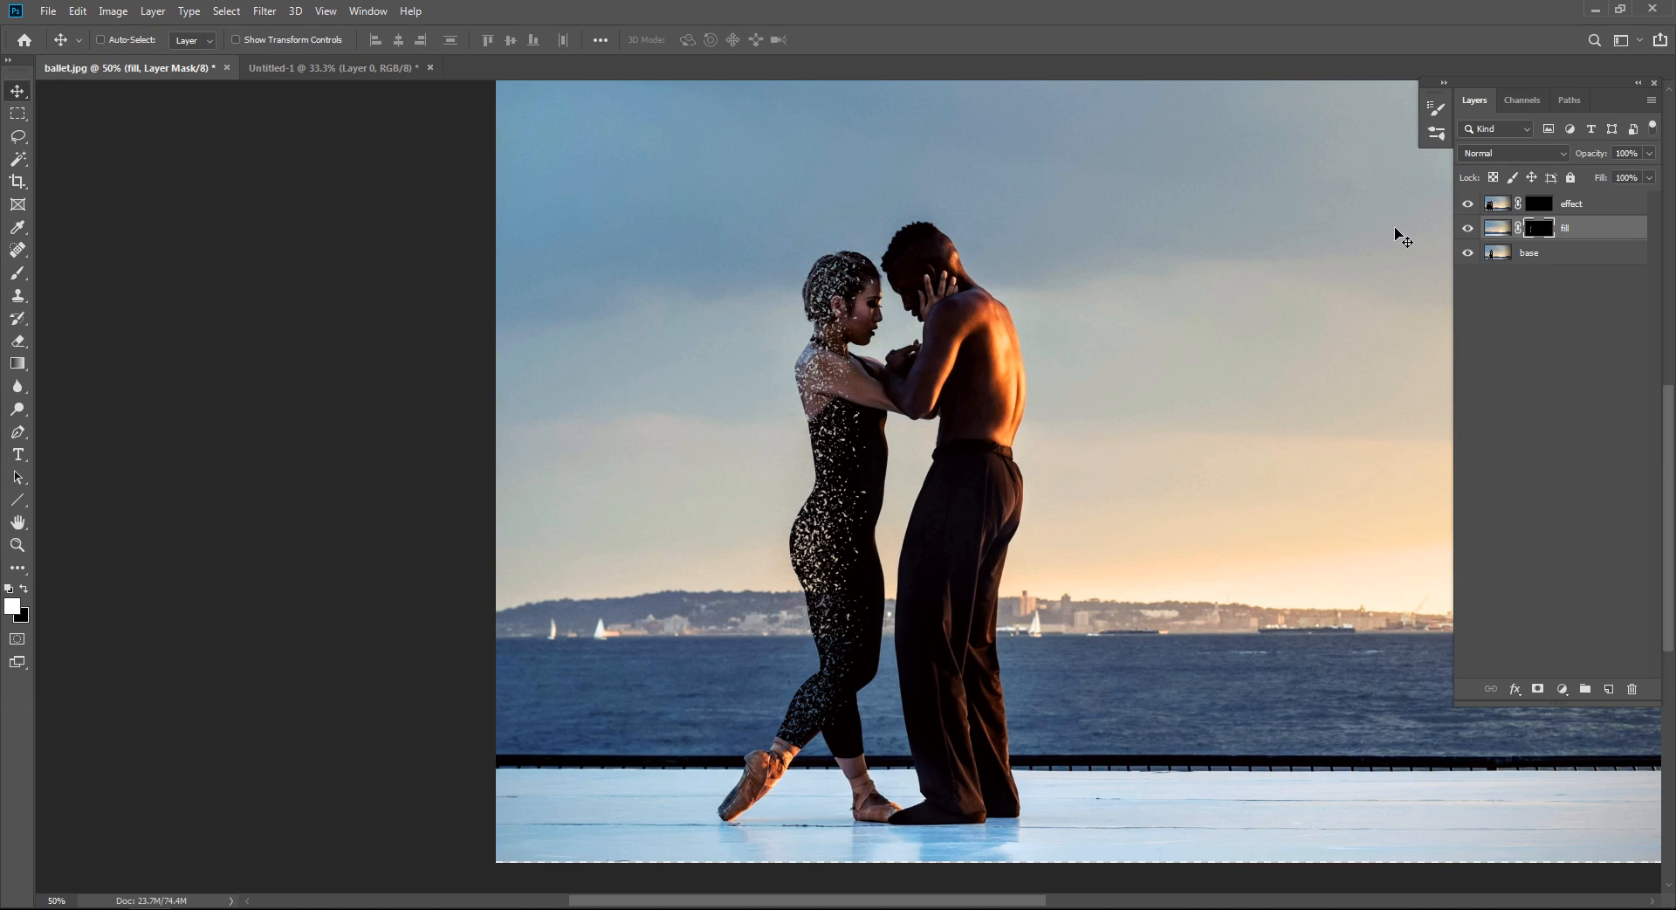
Target the effect layer's mask with the scattered-shapes brush at 40 px and white as the foreground colour, undoing the test stroke.
{"action": "left_click", "coordinate": [1538, 205]}
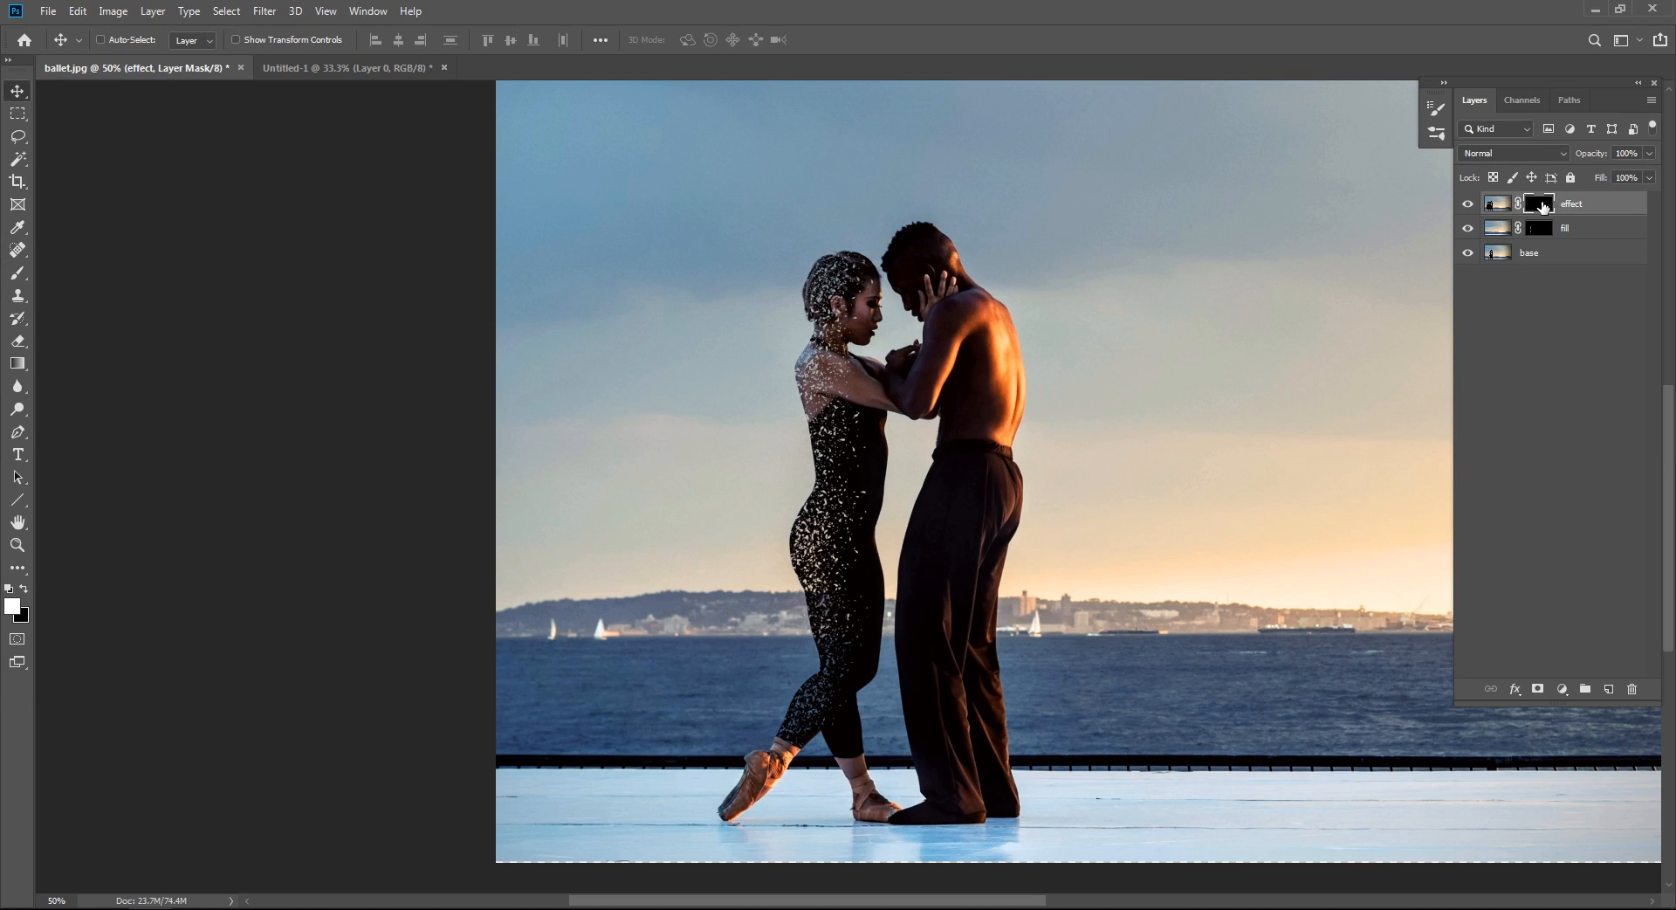
{"action": "key", "text": "b"}
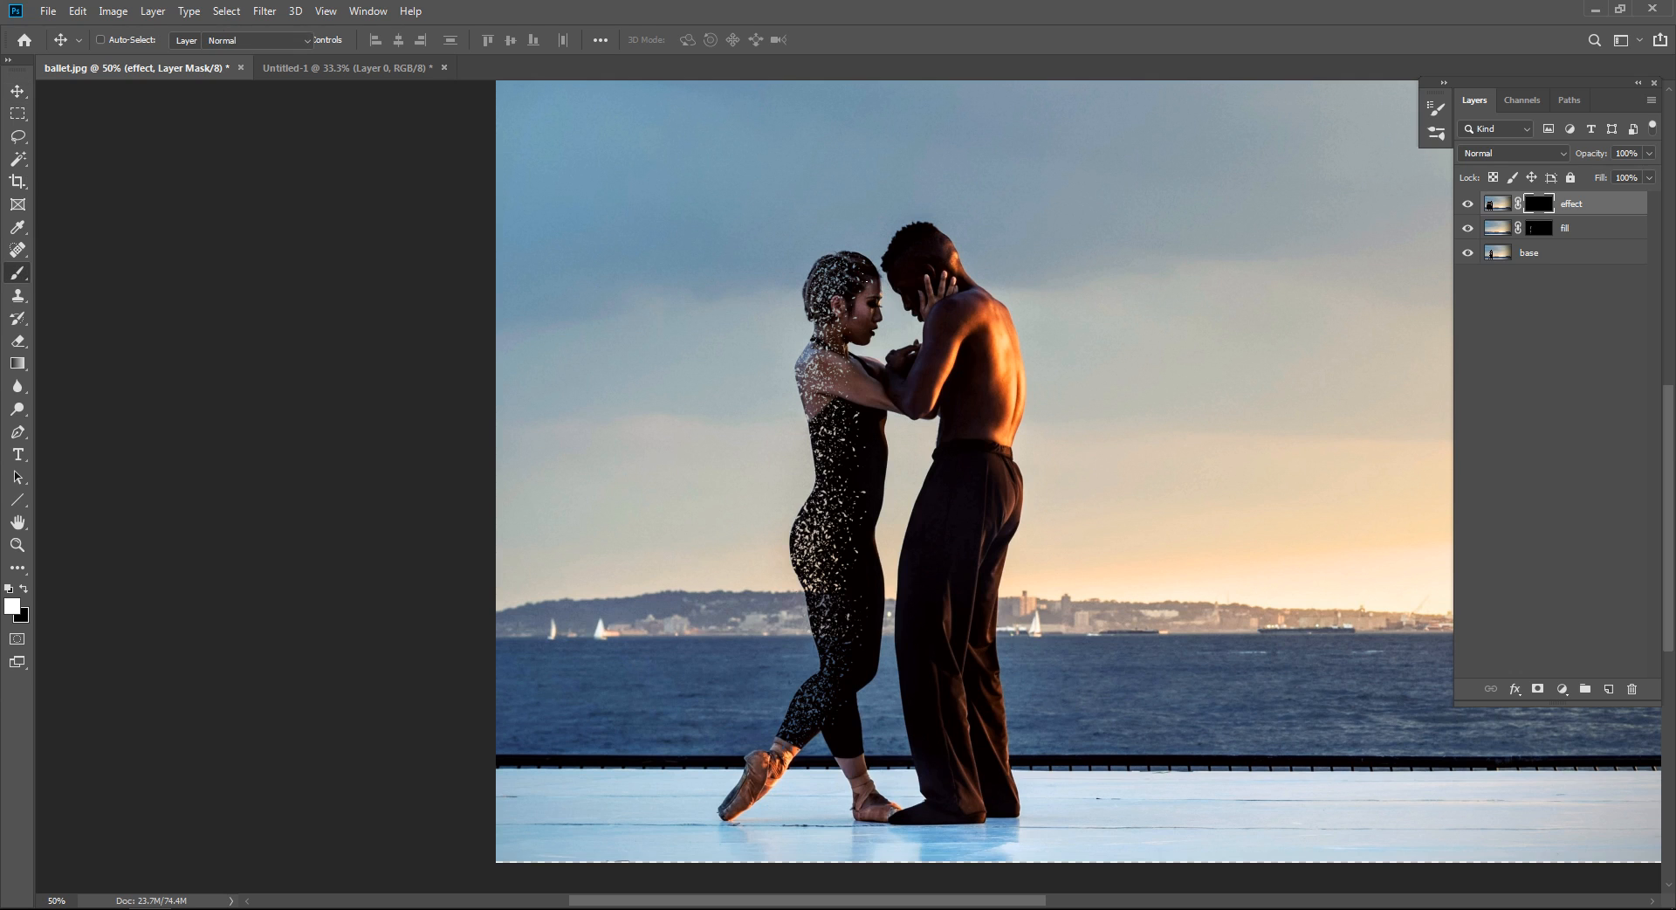
{"action": "scroll", "coordinate": [807, 292], "scroll_direction": "up", "scroll_amount": 5}
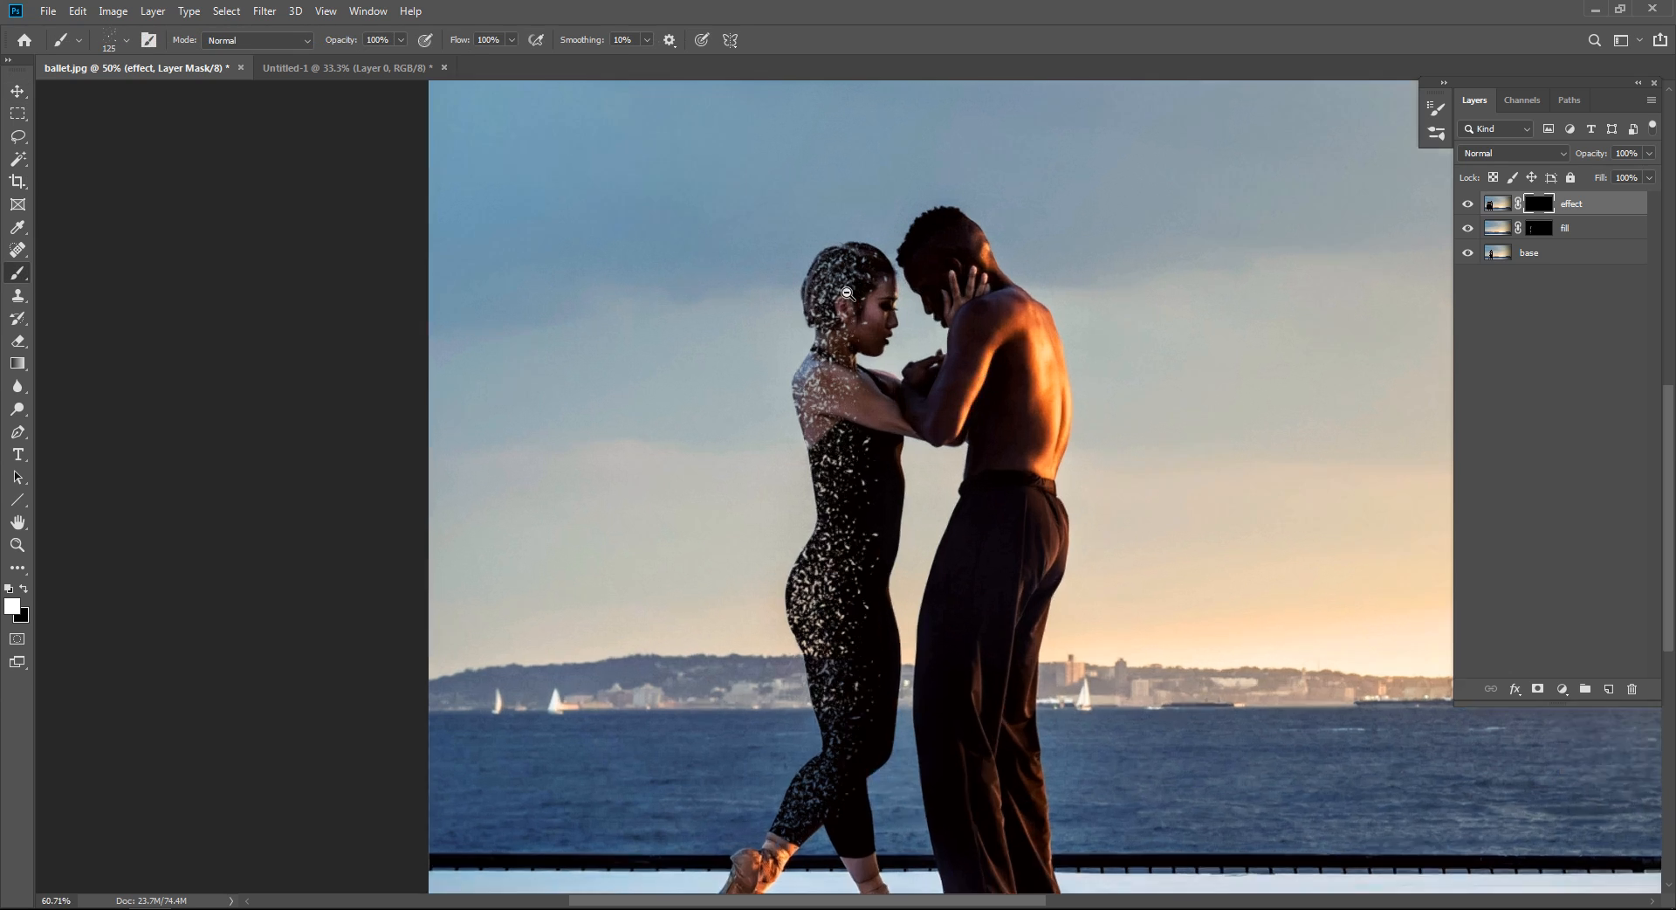
{"action": "scroll", "coordinate": [773, 332], "scroll_direction": "down", "scroll_amount": 1}
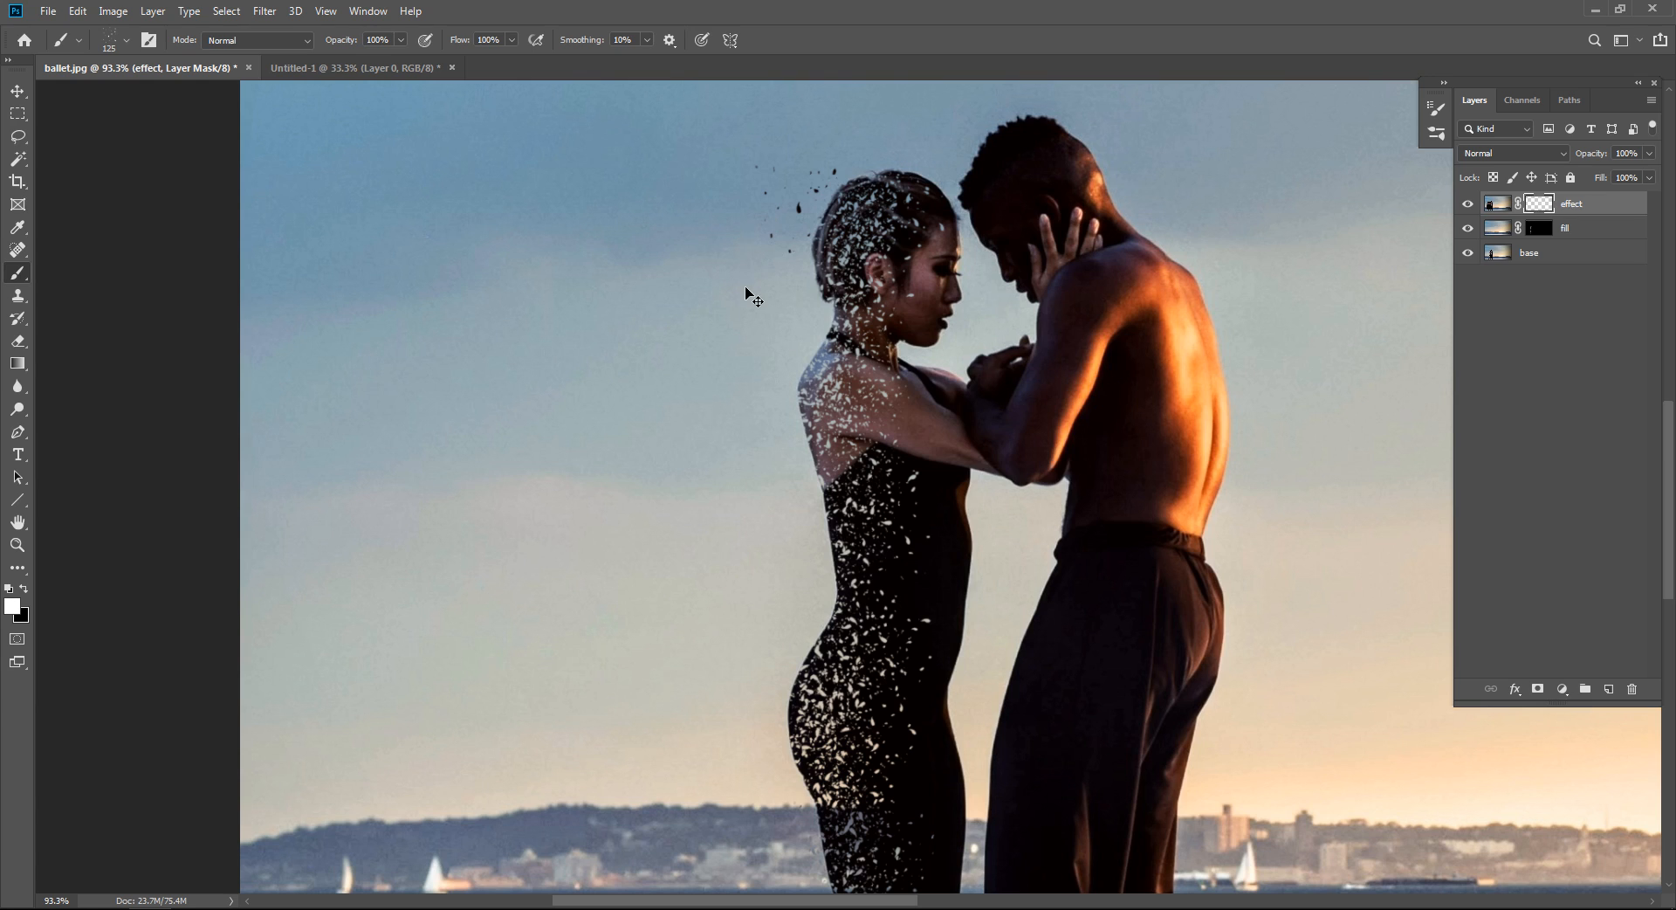
{"action": "key", "text": "x"}
{"action": "key", "text": "ctrl+z"}
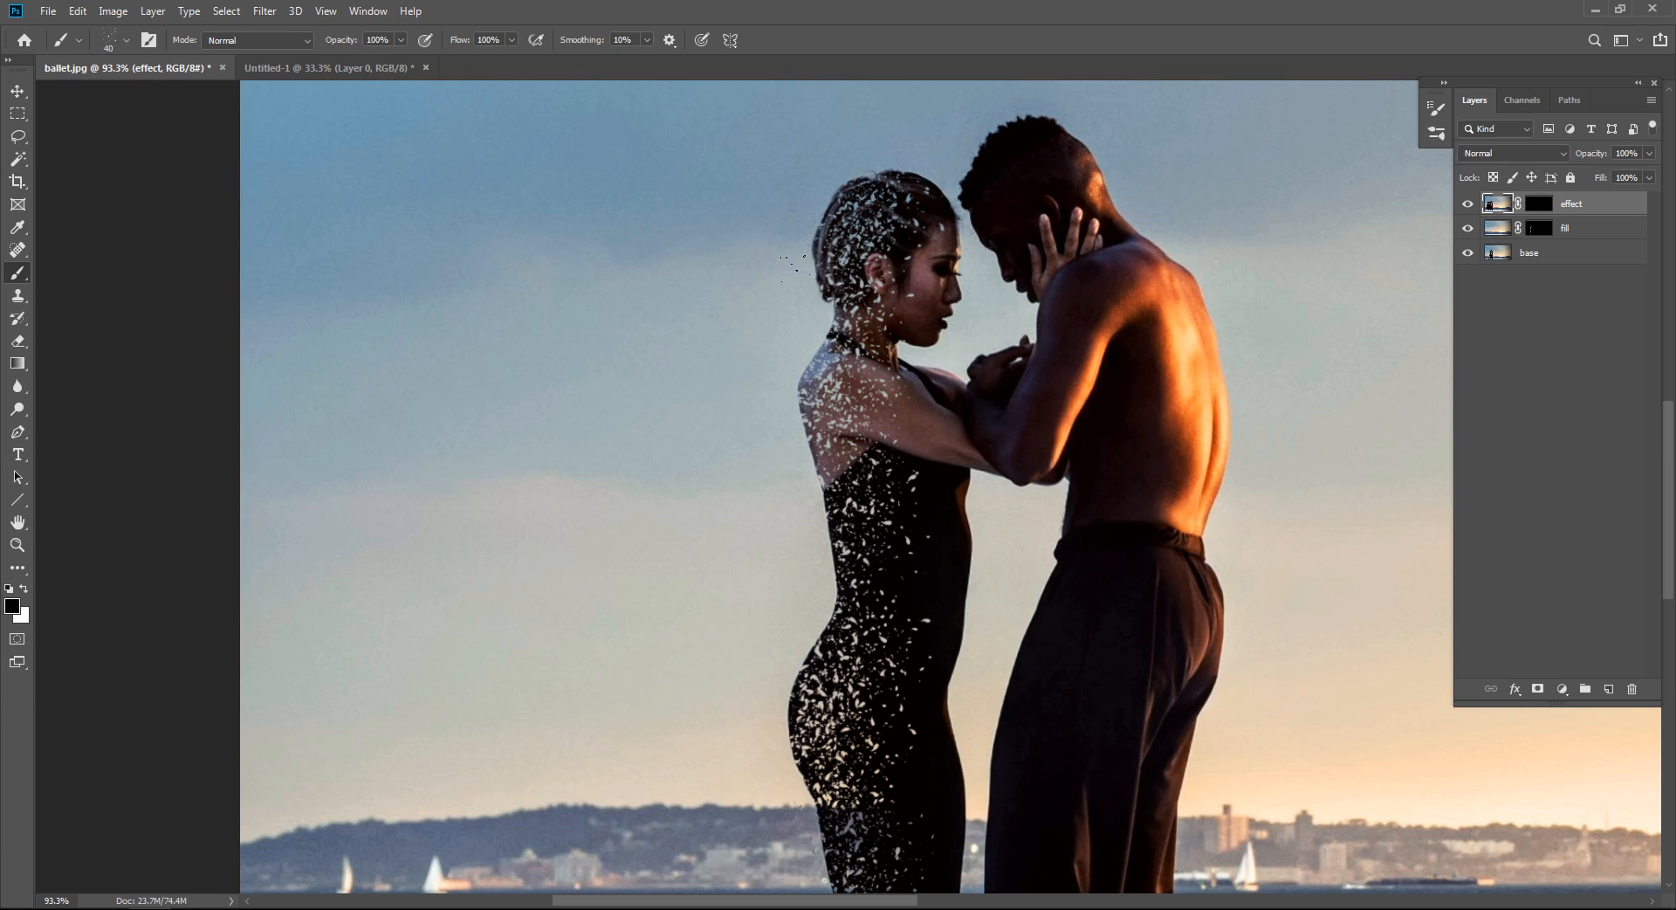
{"action": "left_click", "coordinate": [1539, 203]}
{"action": "key", "text": "x"}
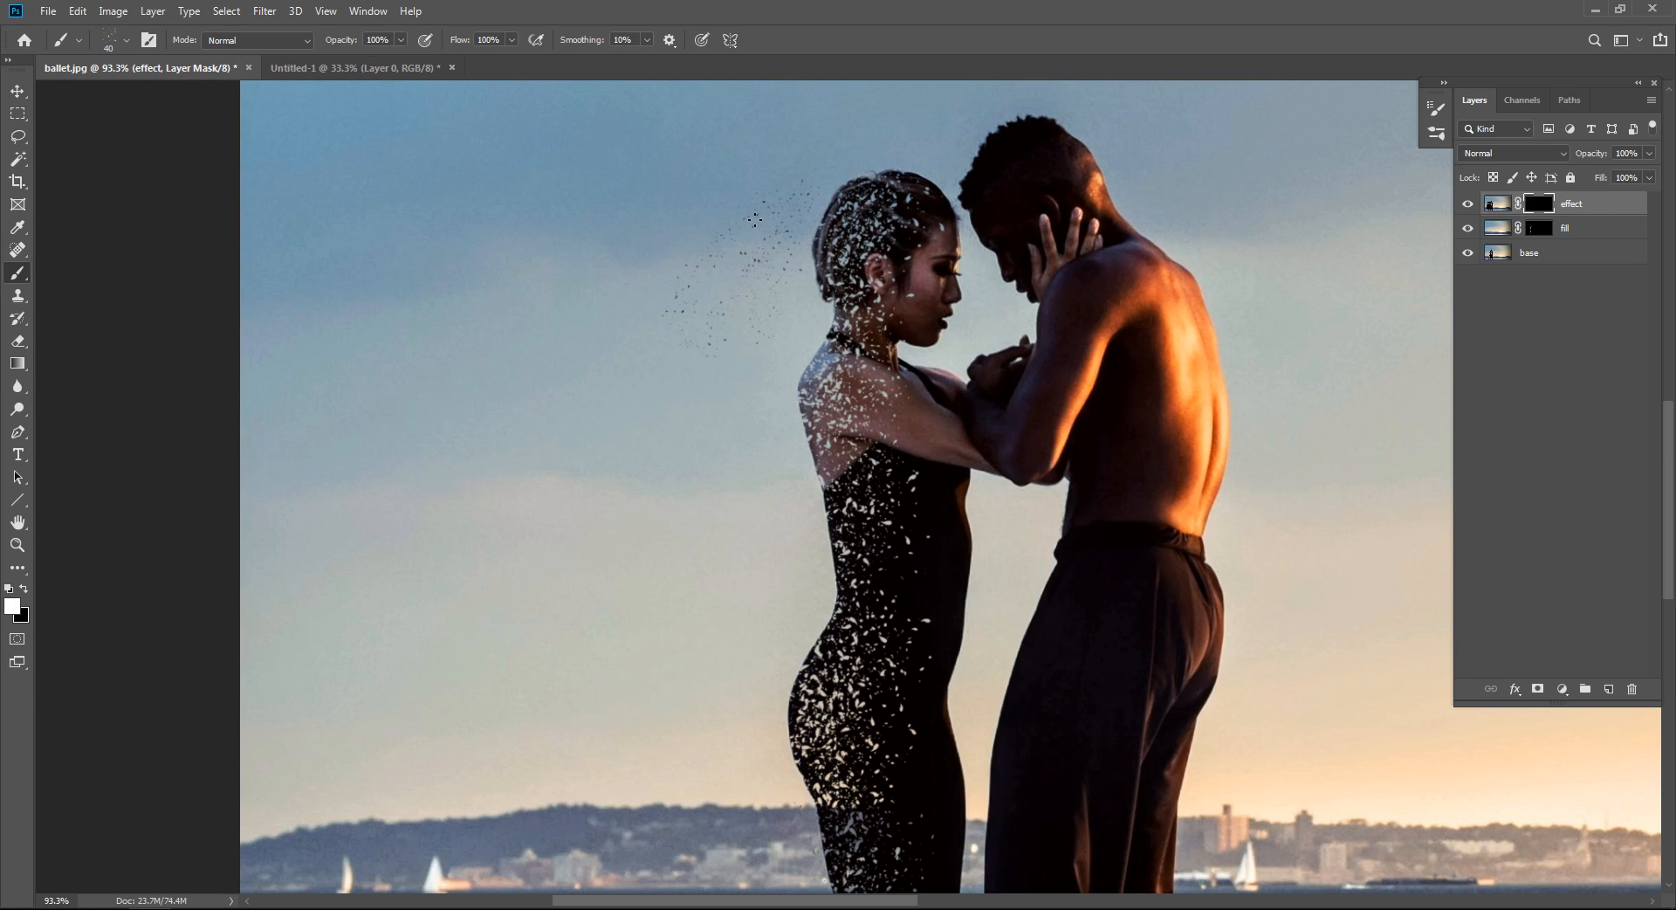
Undo the first strokes and paint white scattered shapes on the effect mask in the sky behind the woman's head and shoulder.
{"action": "key", "text": "ctrl+z"}
{"action": "key", "text": "ctrl+z"}
{"action": "mouse_move", "coordinate": [779, 209]}
{"action": "left_mouse_down"}
{"action": "mouse_move", "coordinate": [746, 354]}
{"action": "mouse_move", "coordinate": [737, 225]}
{"action": "mouse_move", "coordinate": [777, 301]}
{"action": "left_mouse_up"}
{"action": "left_click_drag", "start_coordinate": [690, 335], "coordinate": [710, 363]}
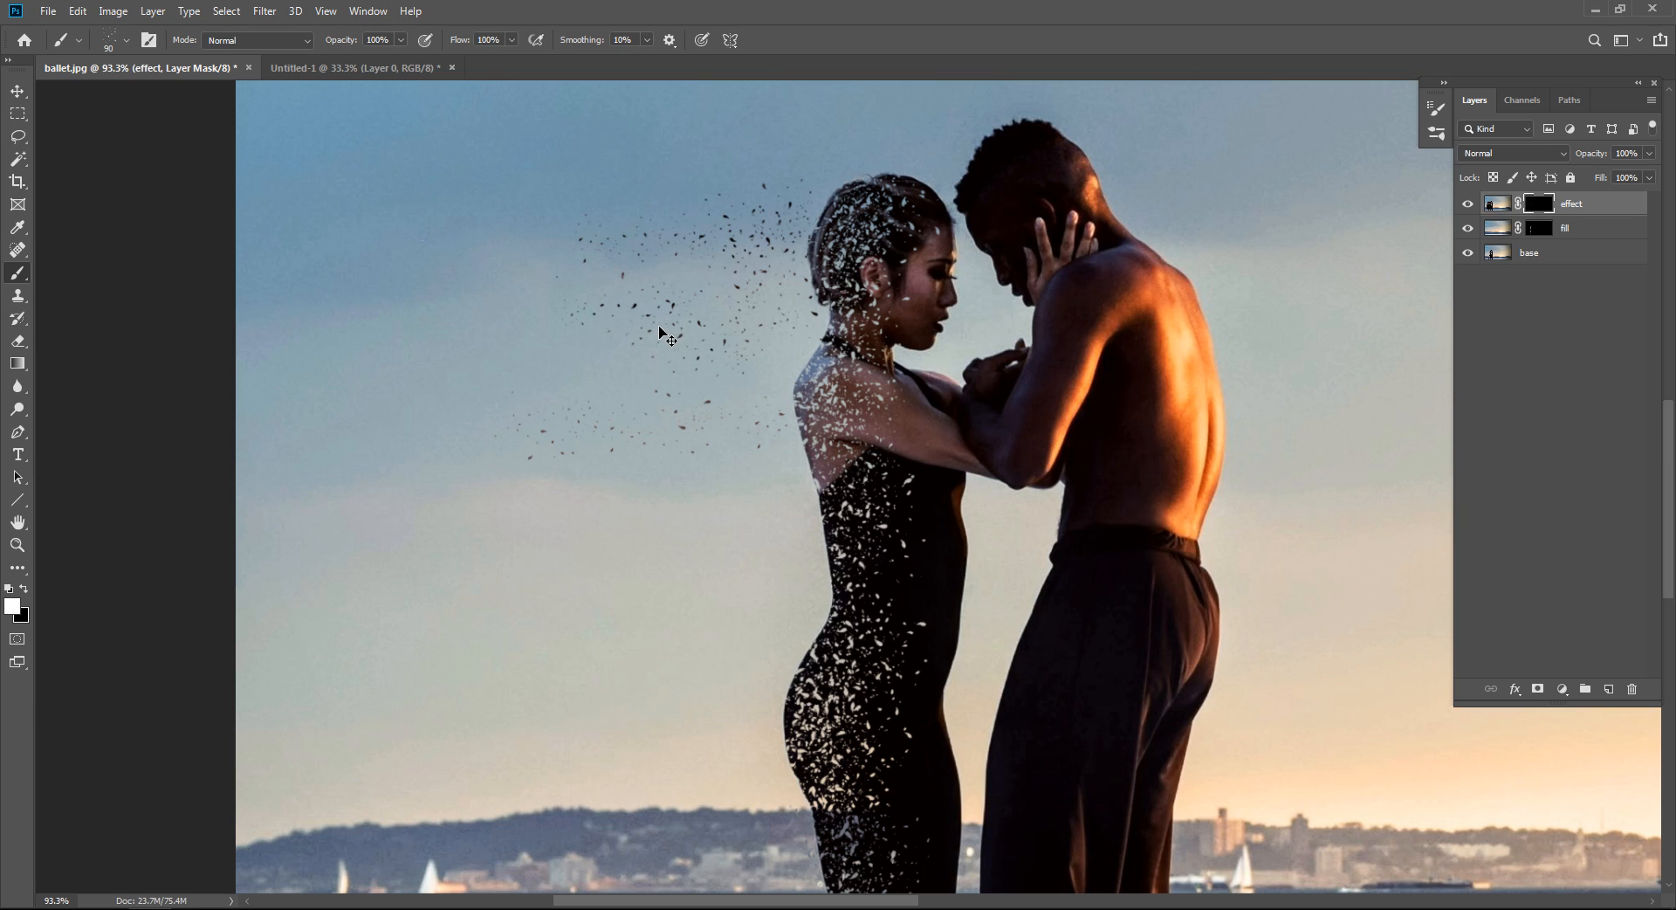
{"action": "key", "text": "ctrl+z"}
{"action": "left_click_drag", "start_coordinate": [616, 277], "coordinate": [607, 358]}
{"action": "left_click_drag", "start_coordinate": [700, 441], "coordinate": [684, 341]}
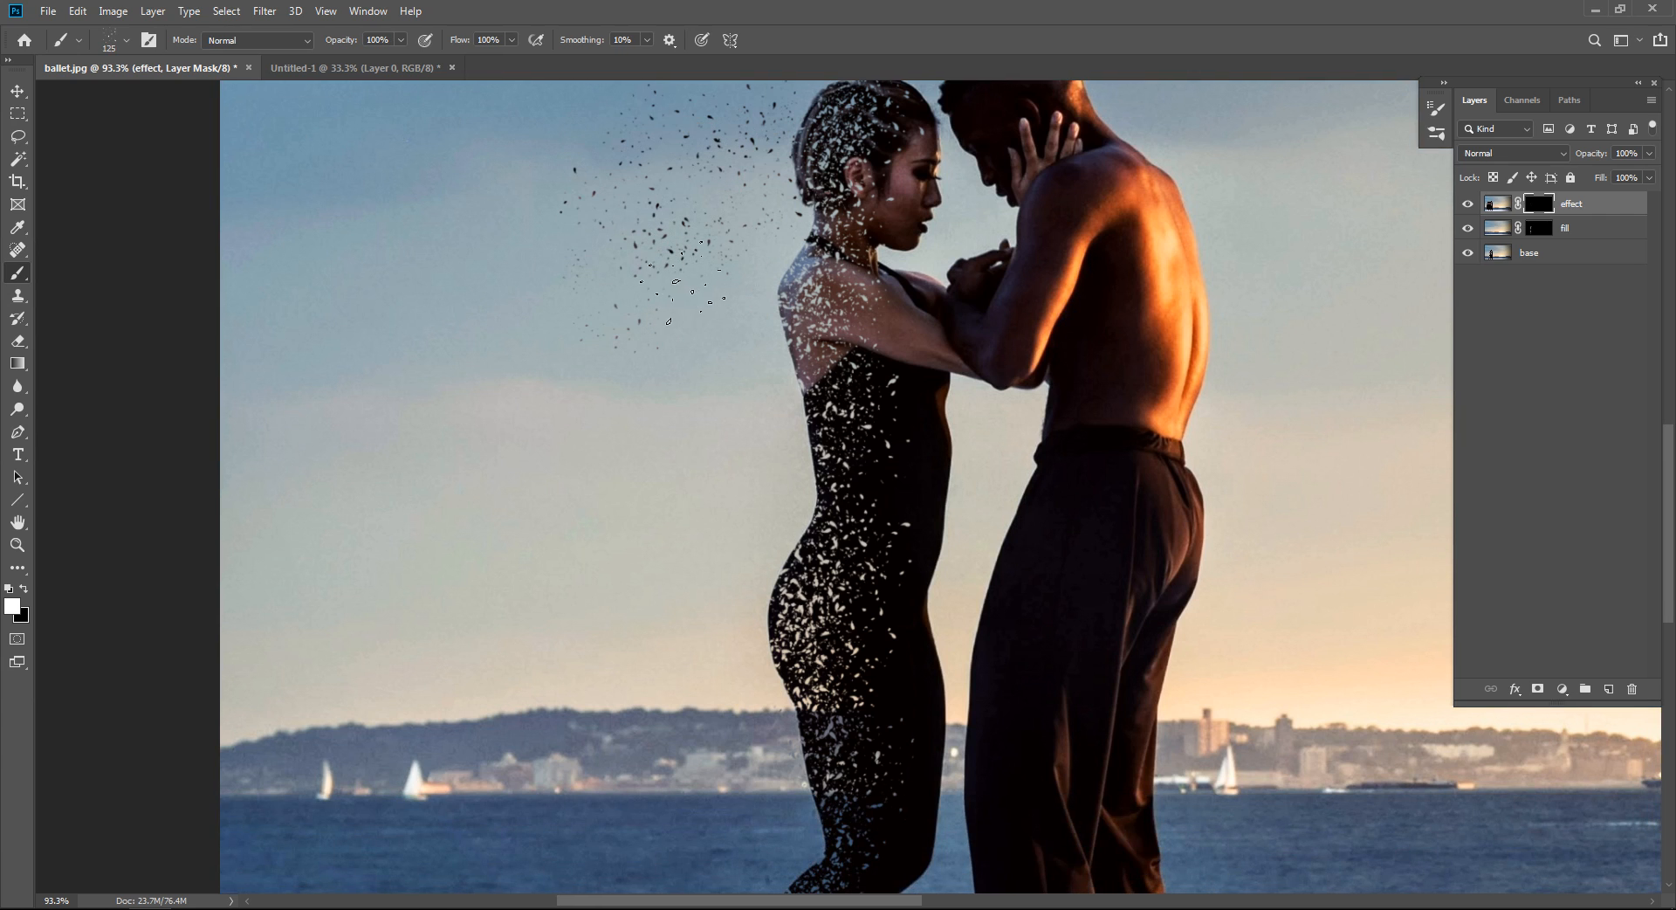
Extend the particles on the effect mask behind the woman's shoulder, back and waist, using brush sizes of 175 and 90 px.
{"action": "left_click_drag", "start_coordinate": [672, 227], "coordinate": [673, 356]}
{"action": "key", "text": "bracketright"}
{"action": "key", "text": "bracketright"}
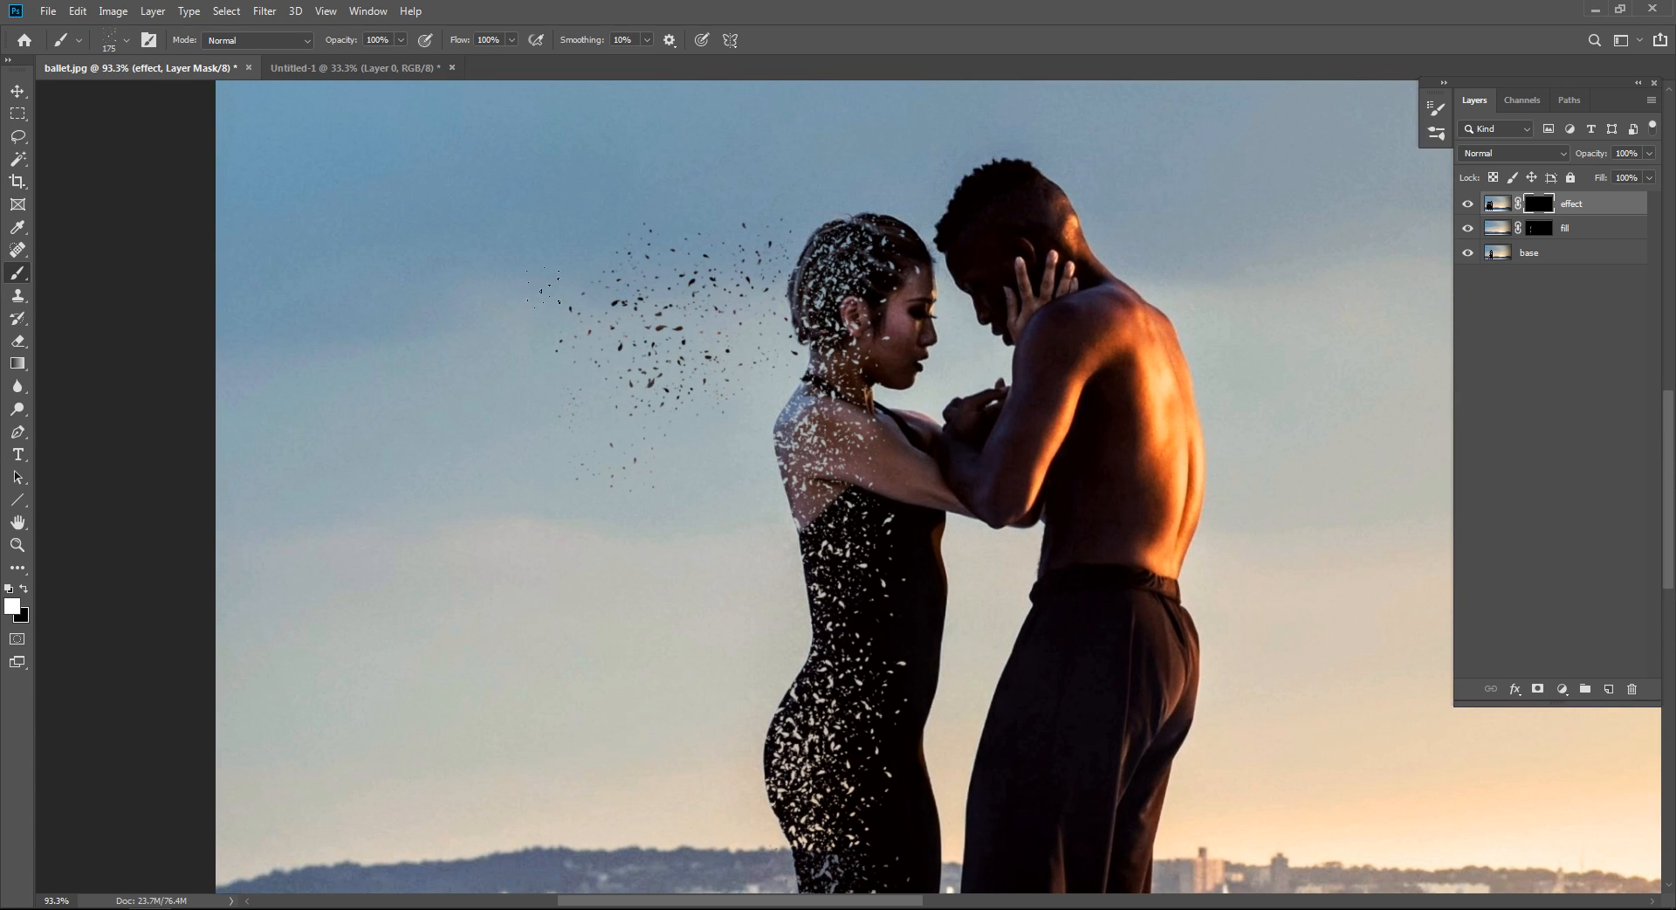
{"action": "mouse_move", "coordinate": [543, 288]}
{"action": "left_mouse_down"}
{"action": "mouse_move", "coordinate": [641, 534]}
{"action": "mouse_move", "coordinate": [672, 314]}
{"action": "left_mouse_up"}
{"action": "key", "text": "bracketleft"}
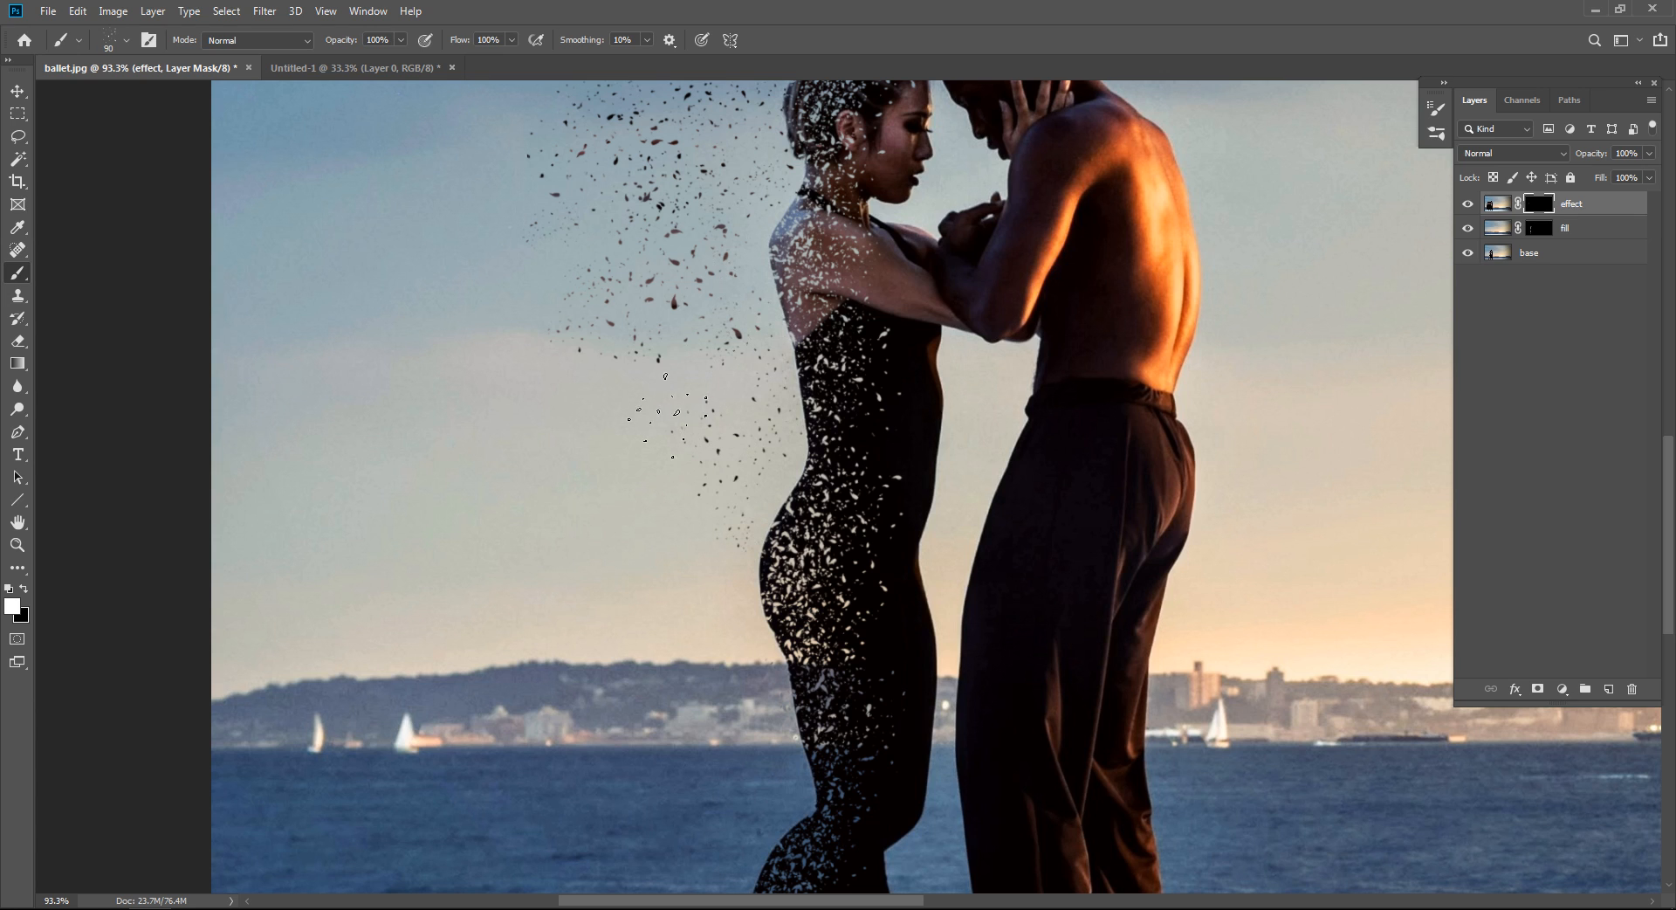
{"action": "left_click", "coordinate": [668, 410]}
{"action": "left_click_drag", "start_coordinate": [636, 497], "coordinate": [621, 290]}
Save the current brush, including its tool settings, as a new preset named "dip 01".
{"action": "right_click", "coordinate": [619, 291]}
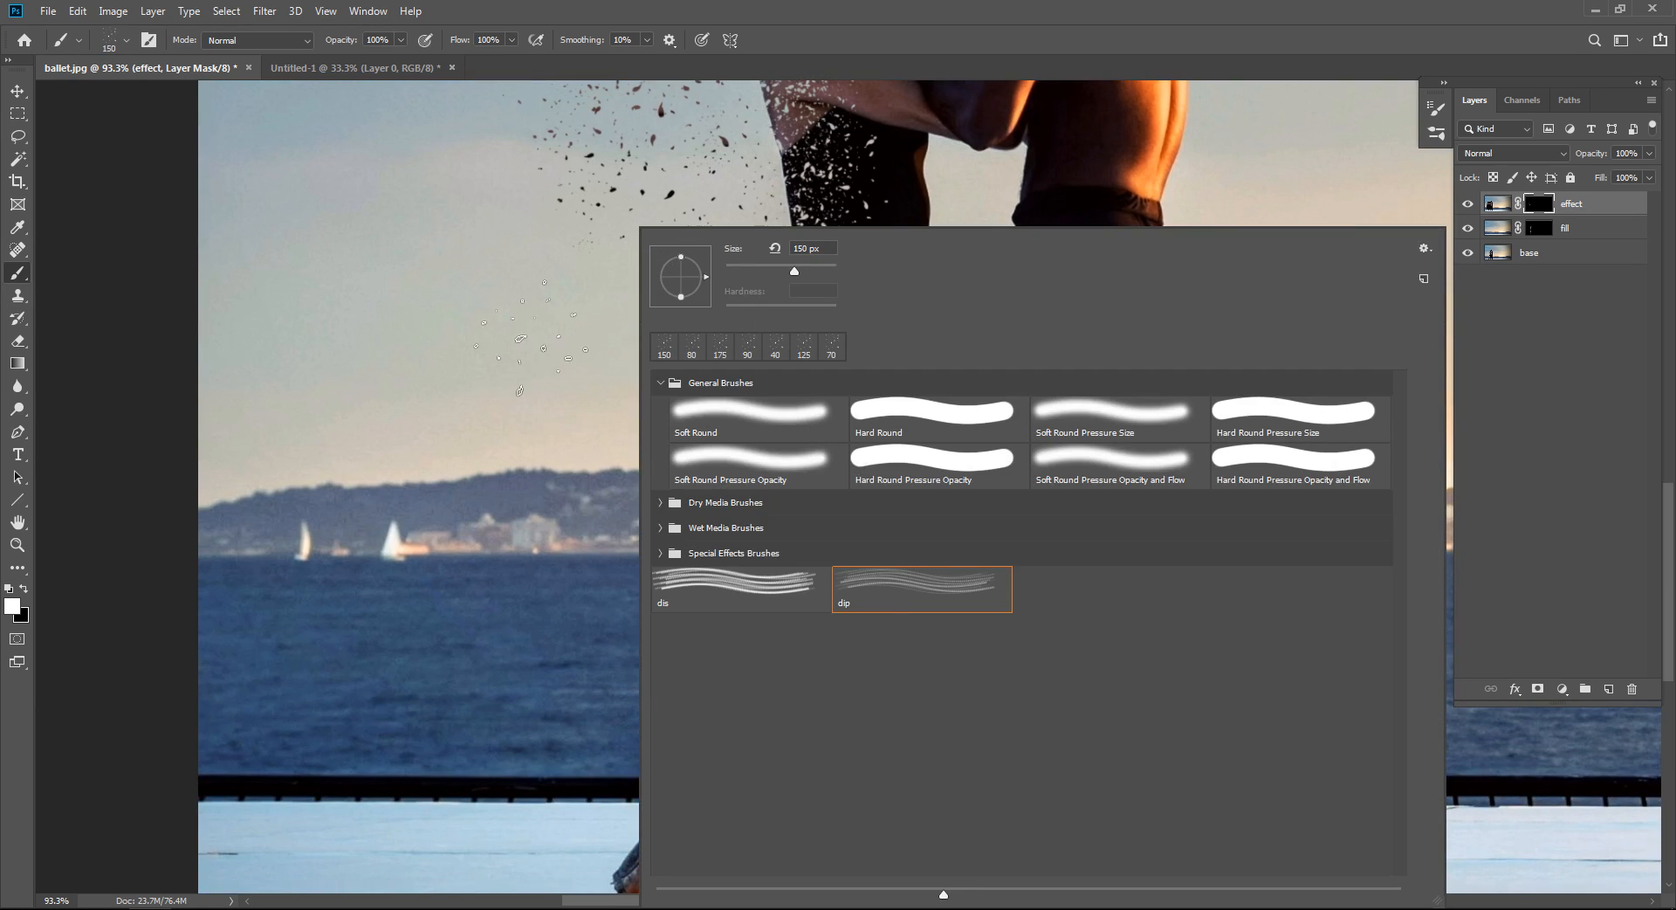
{"action": "left_click", "coordinate": [490, 307]}
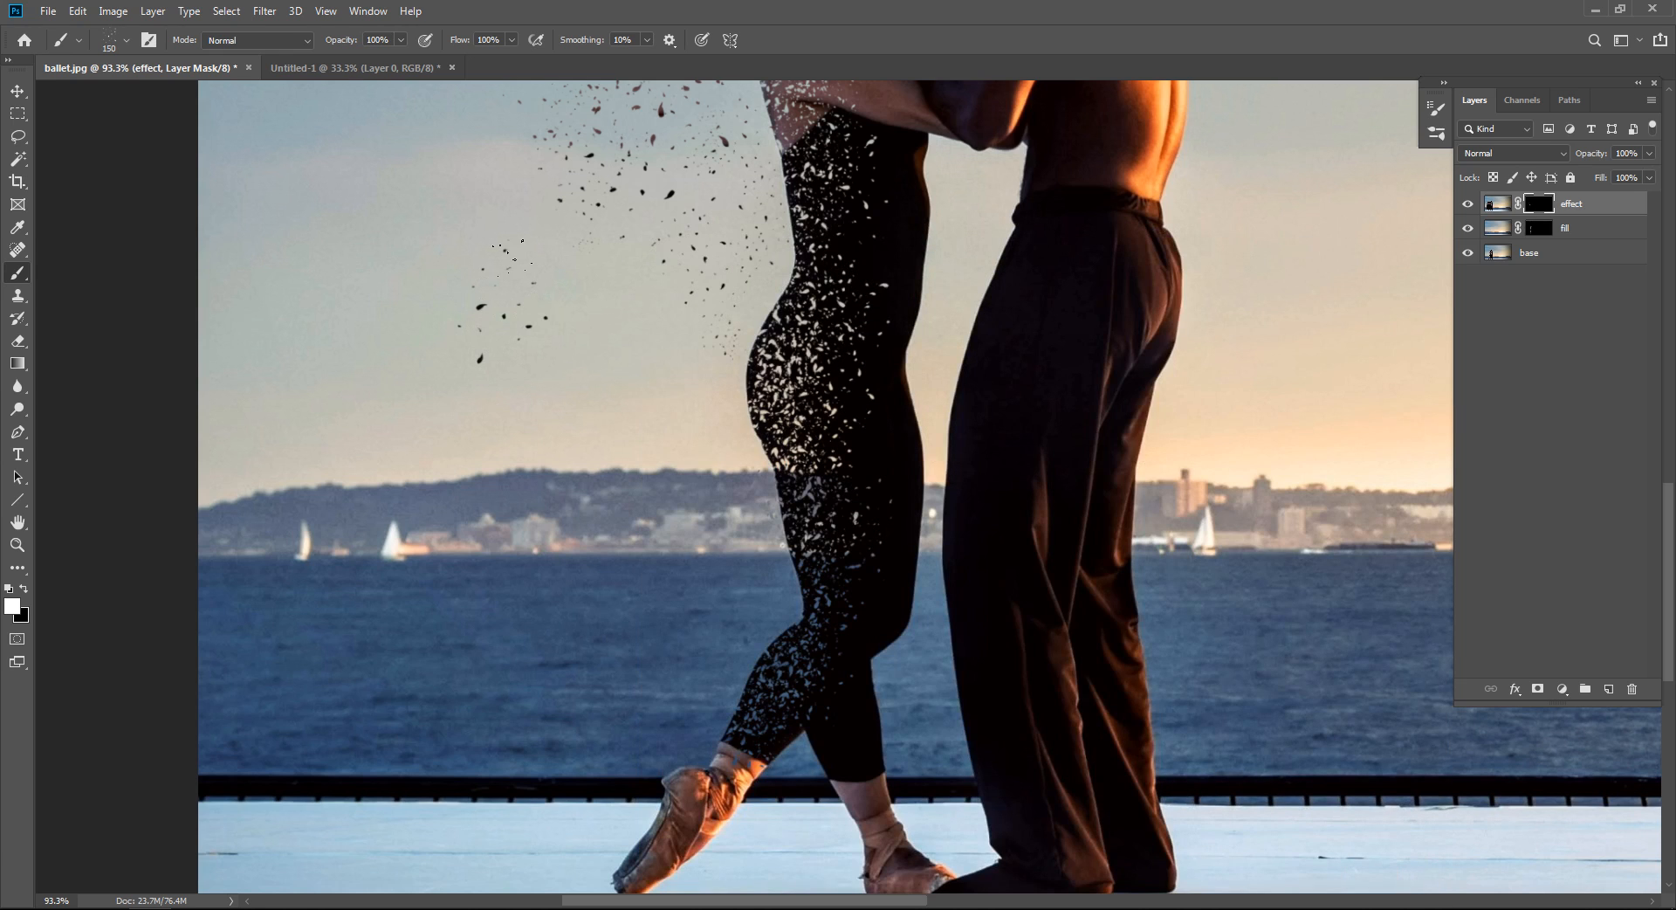
{"action": "right_click", "coordinate": [516, 267]}
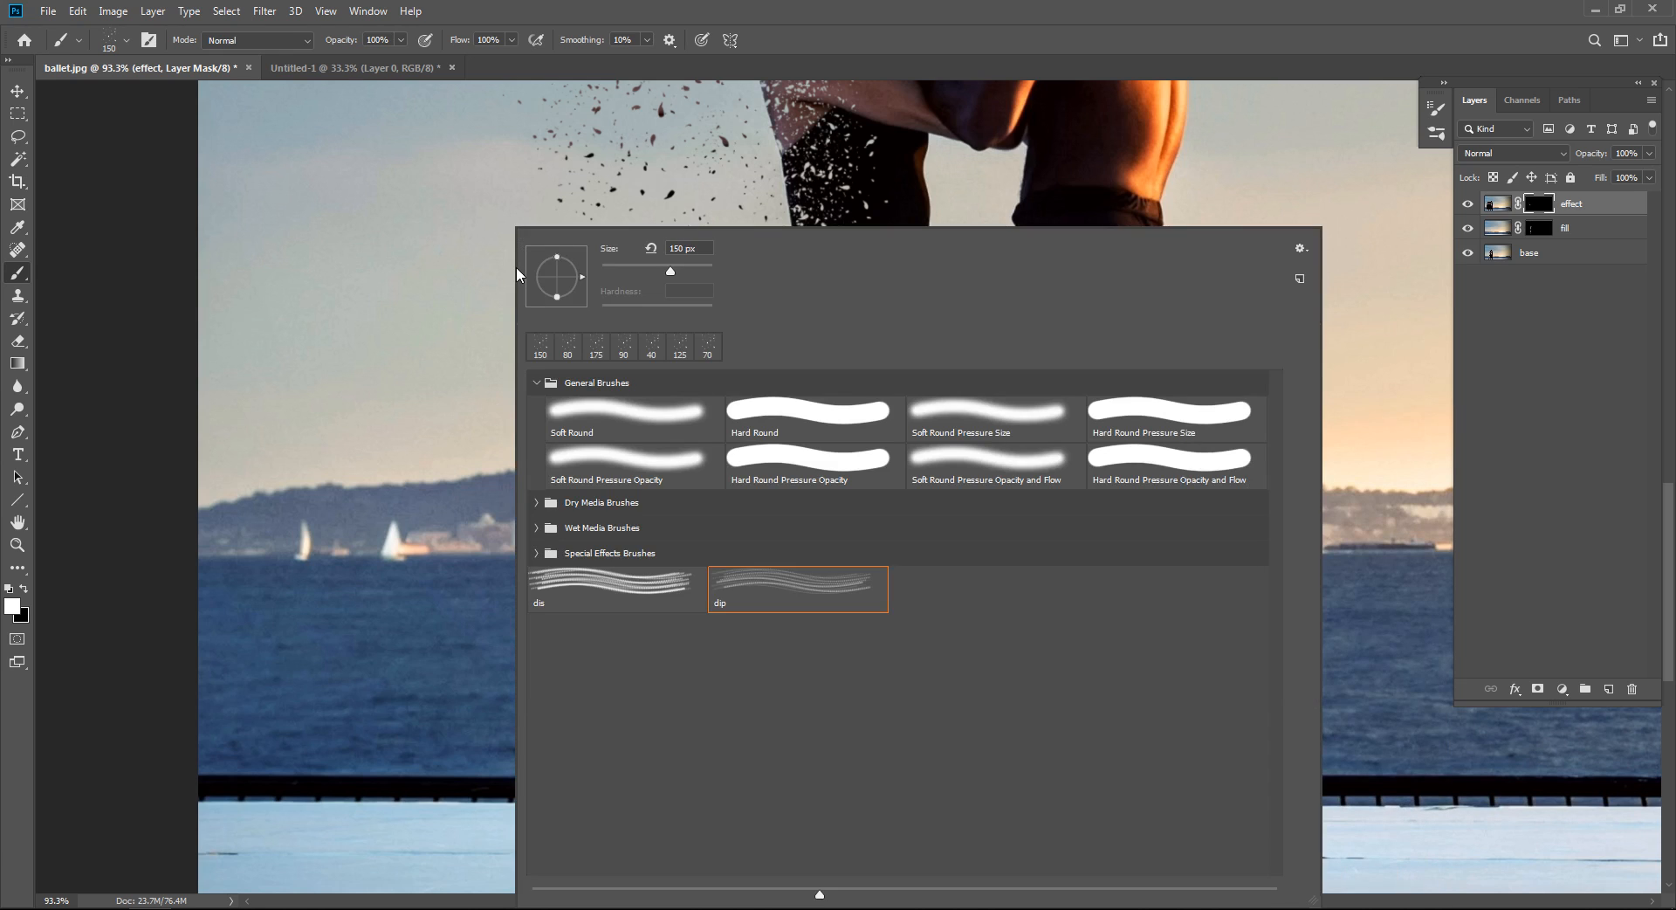
{"action": "left_click", "coordinate": [1300, 279]}
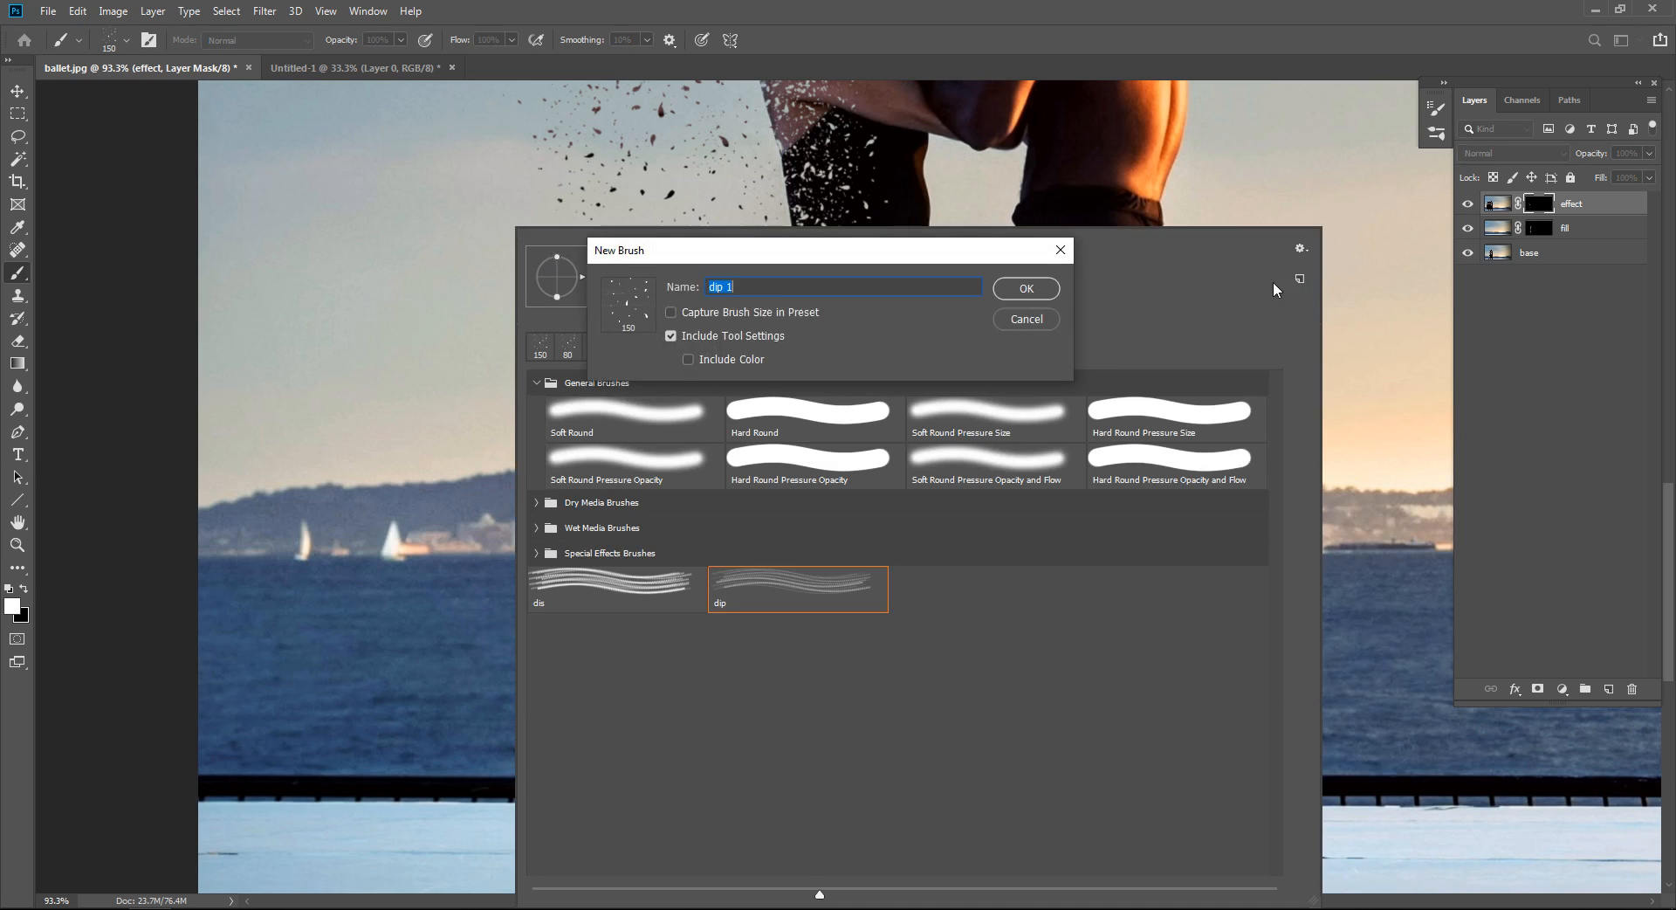
{"action": "left_click", "coordinate": [761, 290]}
{"action": "left_click", "coordinate": [1026, 288]}
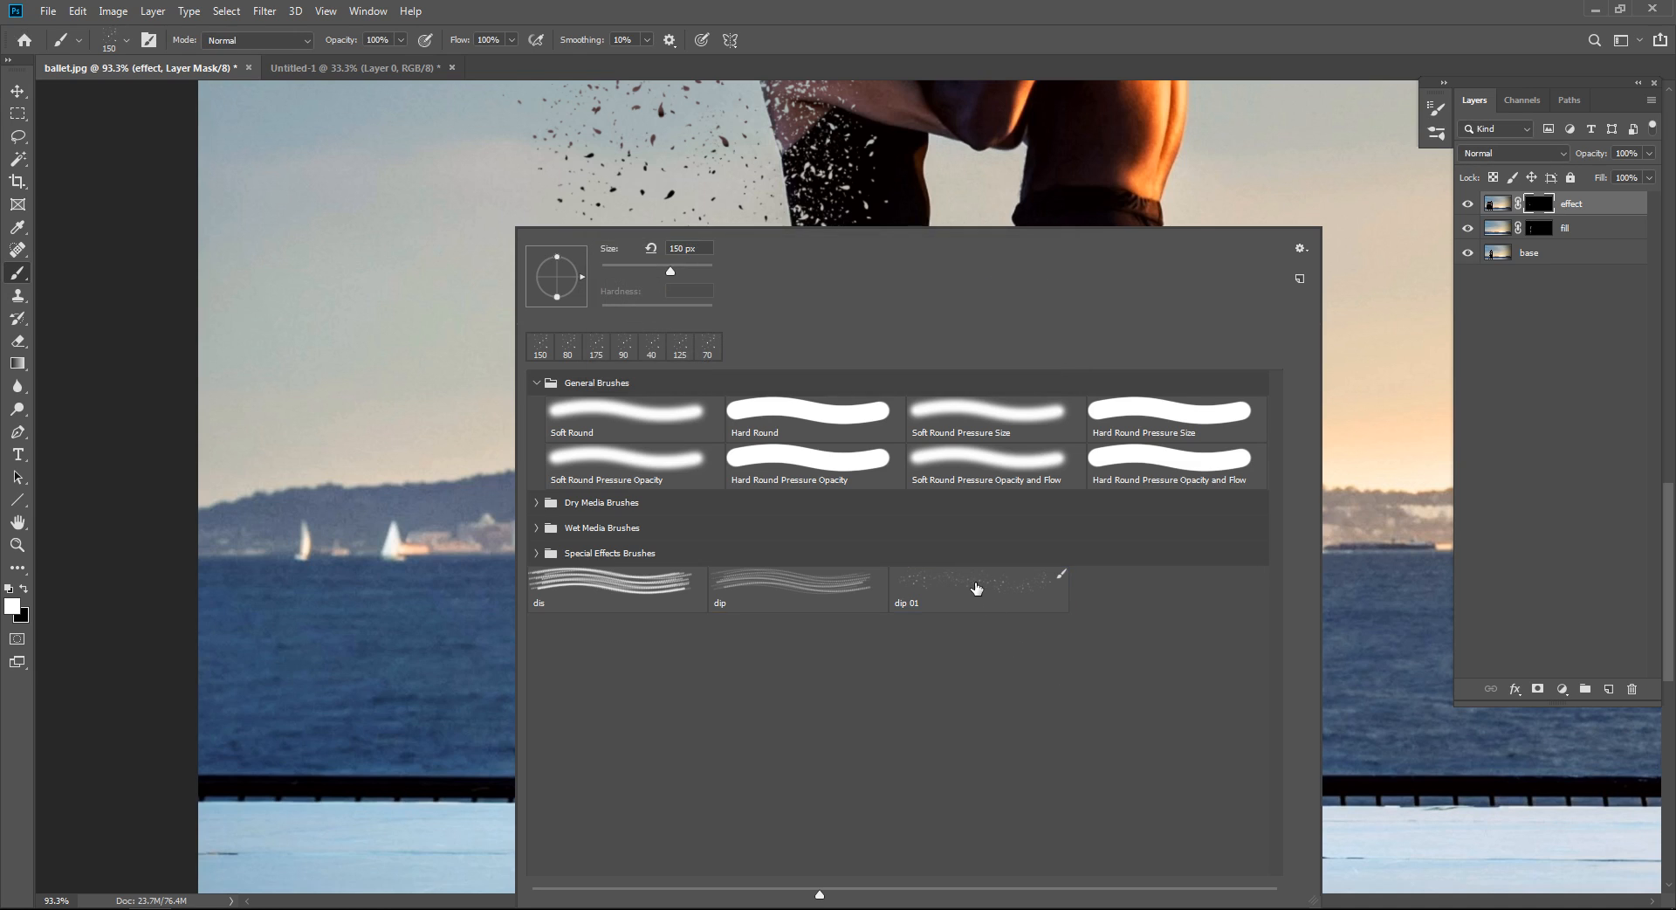
Delete the older "dip" and "dis" brush presets.
{"action": "left_click", "coordinate": [801, 595]}
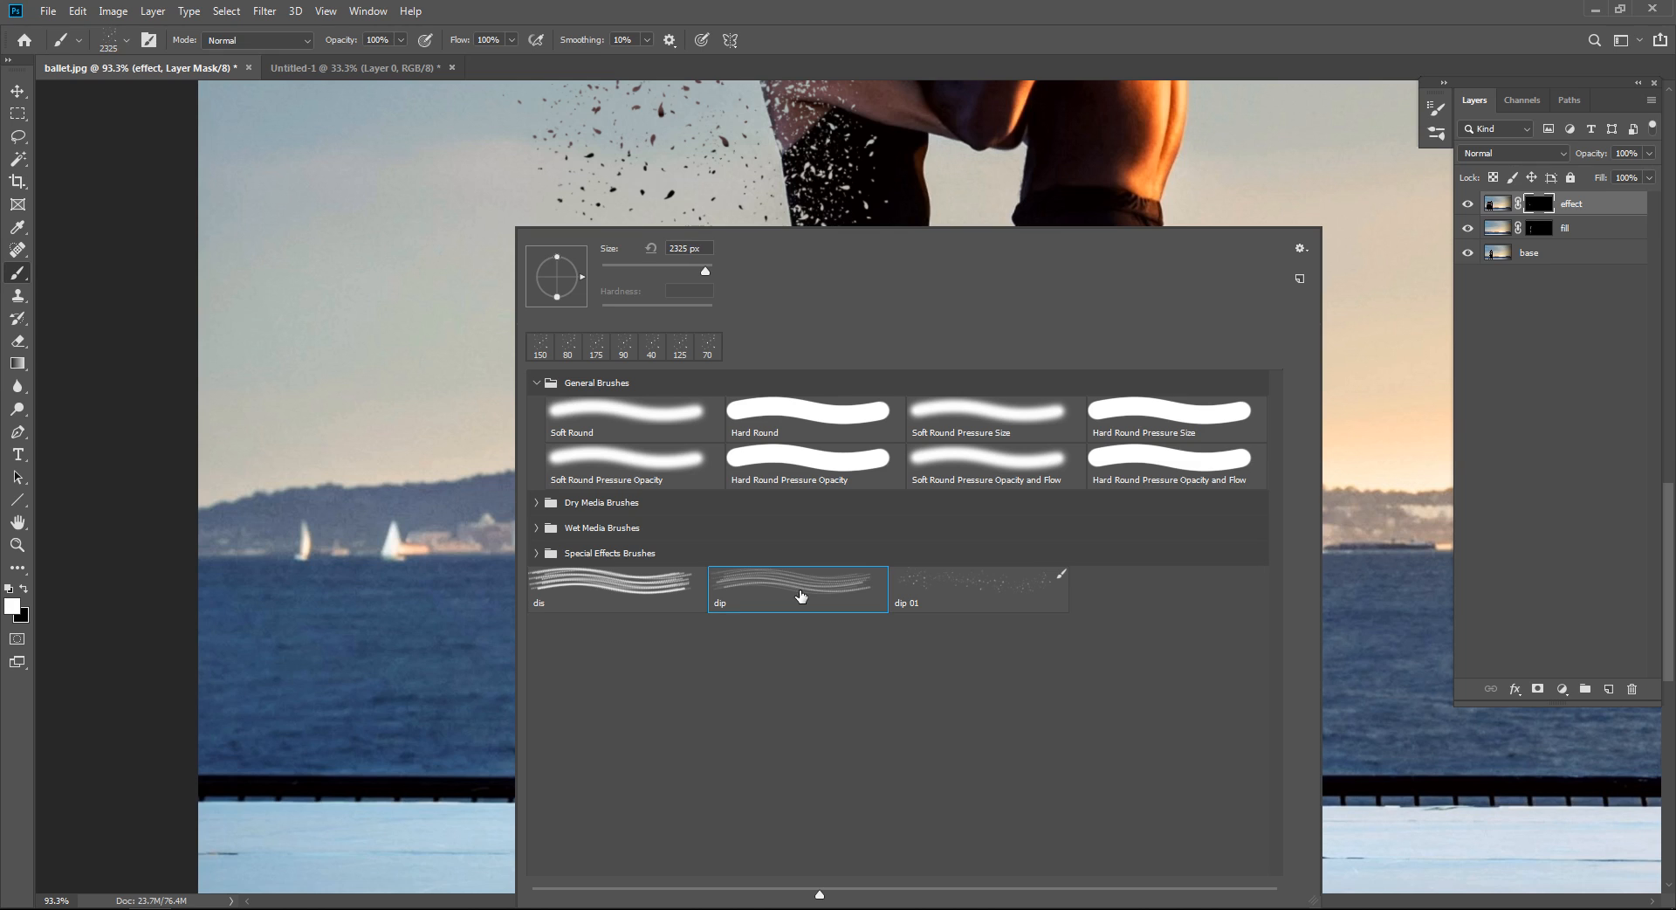
{"action": "right_click", "coordinate": [800, 594]}
{"action": "left_click", "coordinate": [834, 618]}
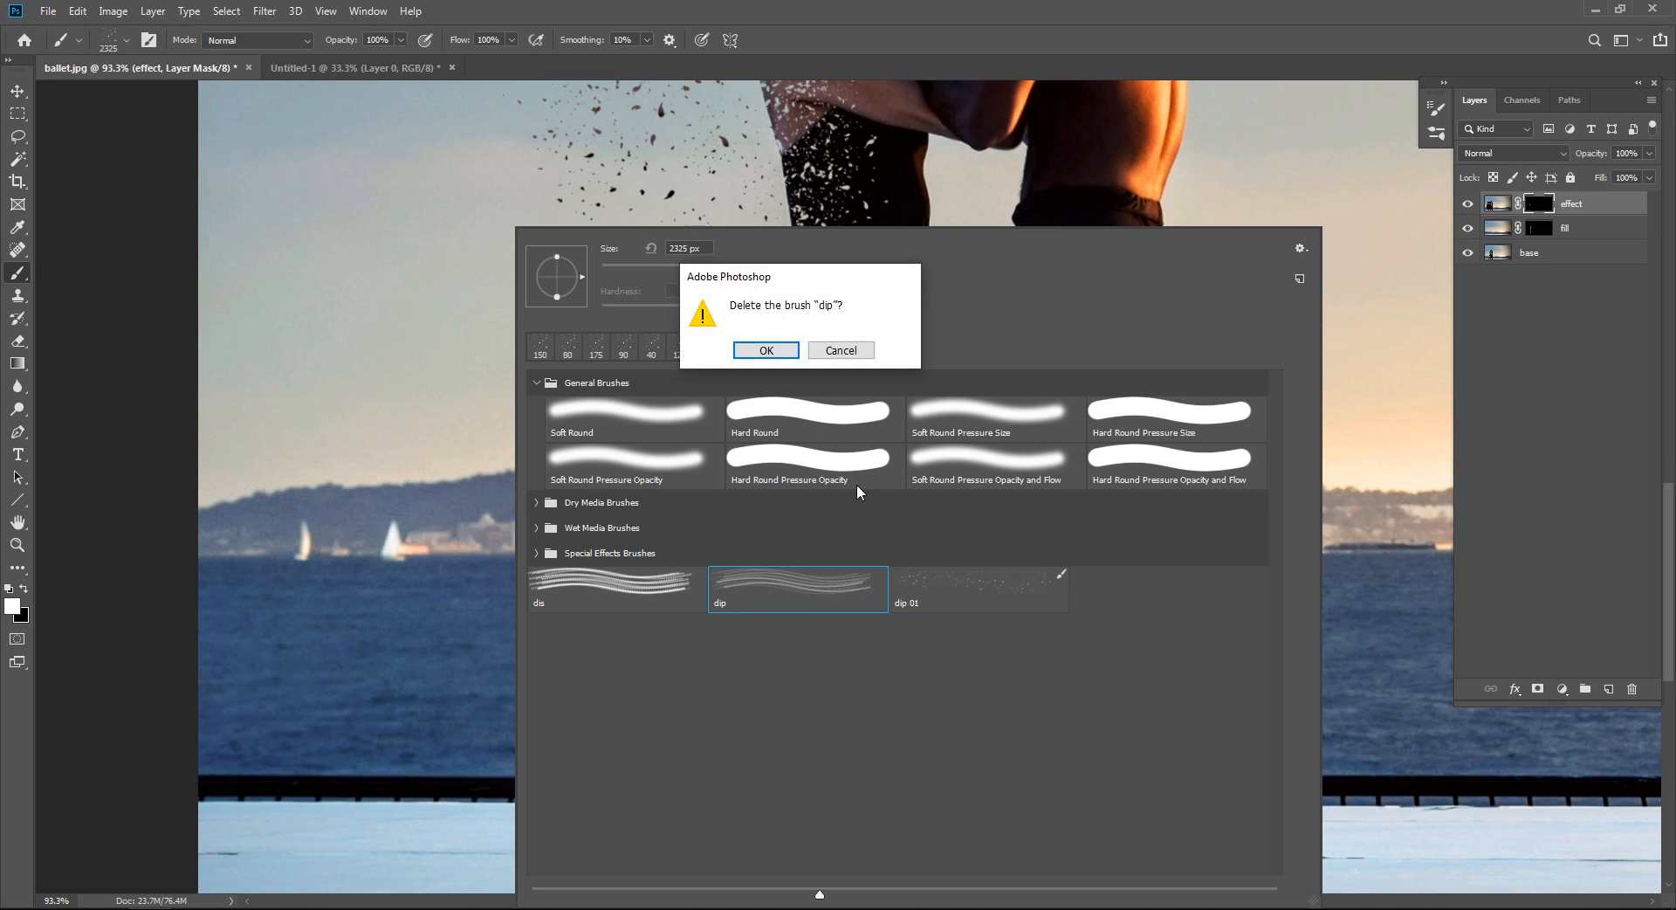
{"action": "key", "text": "Return"}
{"action": "right_click", "coordinate": [579, 580]}
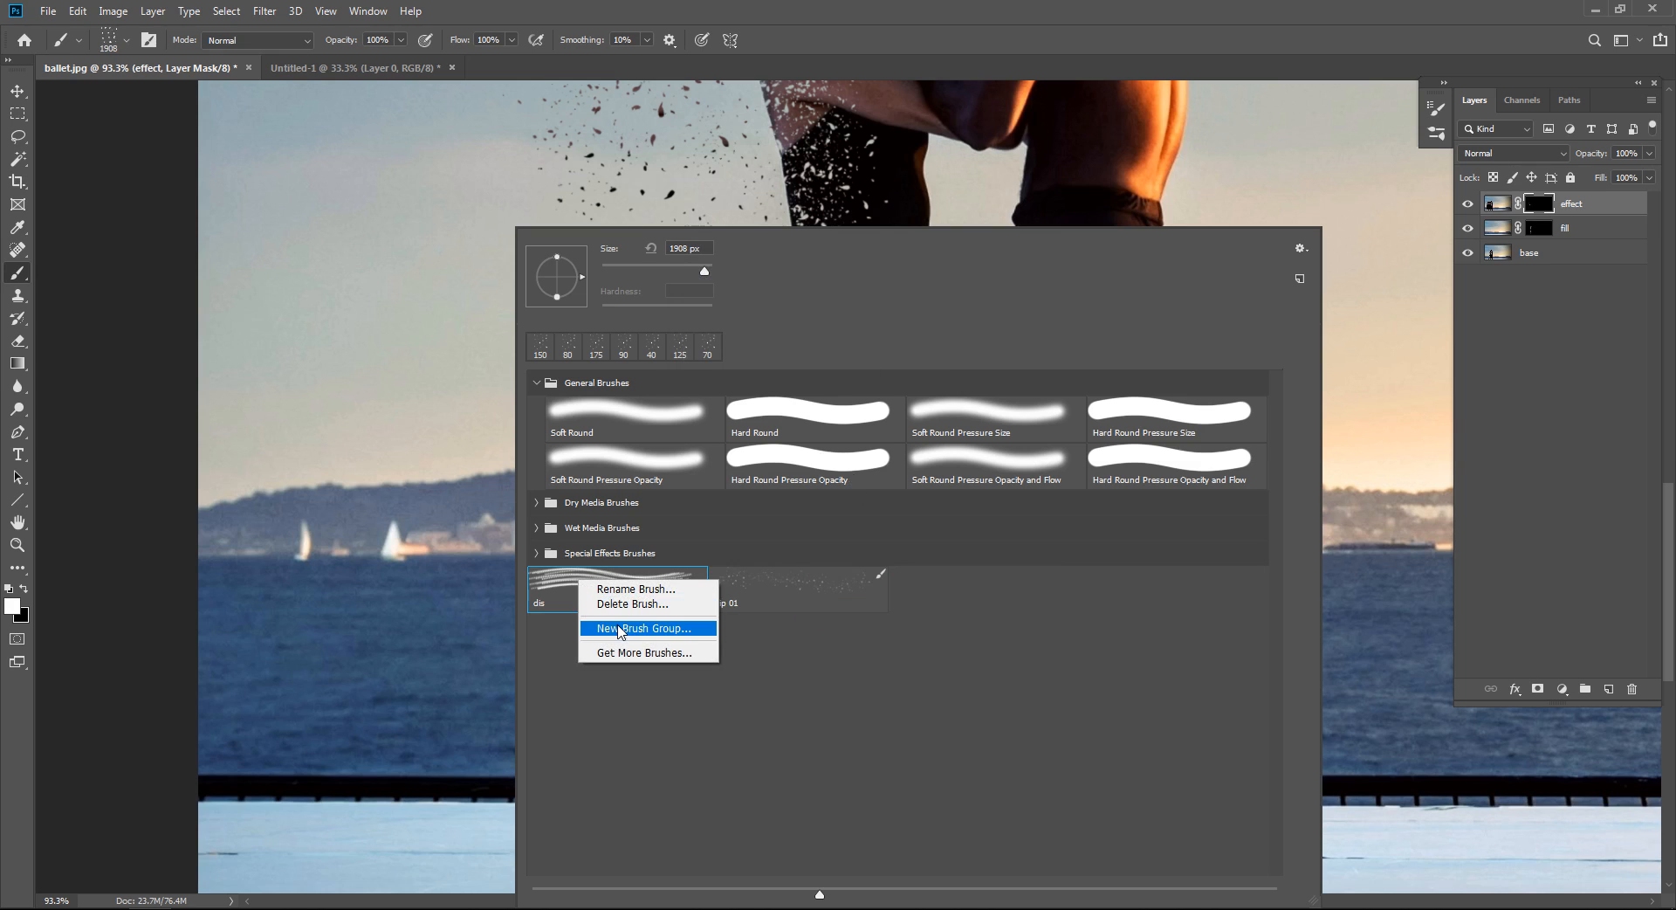
{"action": "left_click", "coordinate": [632, 603]}
{"action": "key", "text": "Return"}
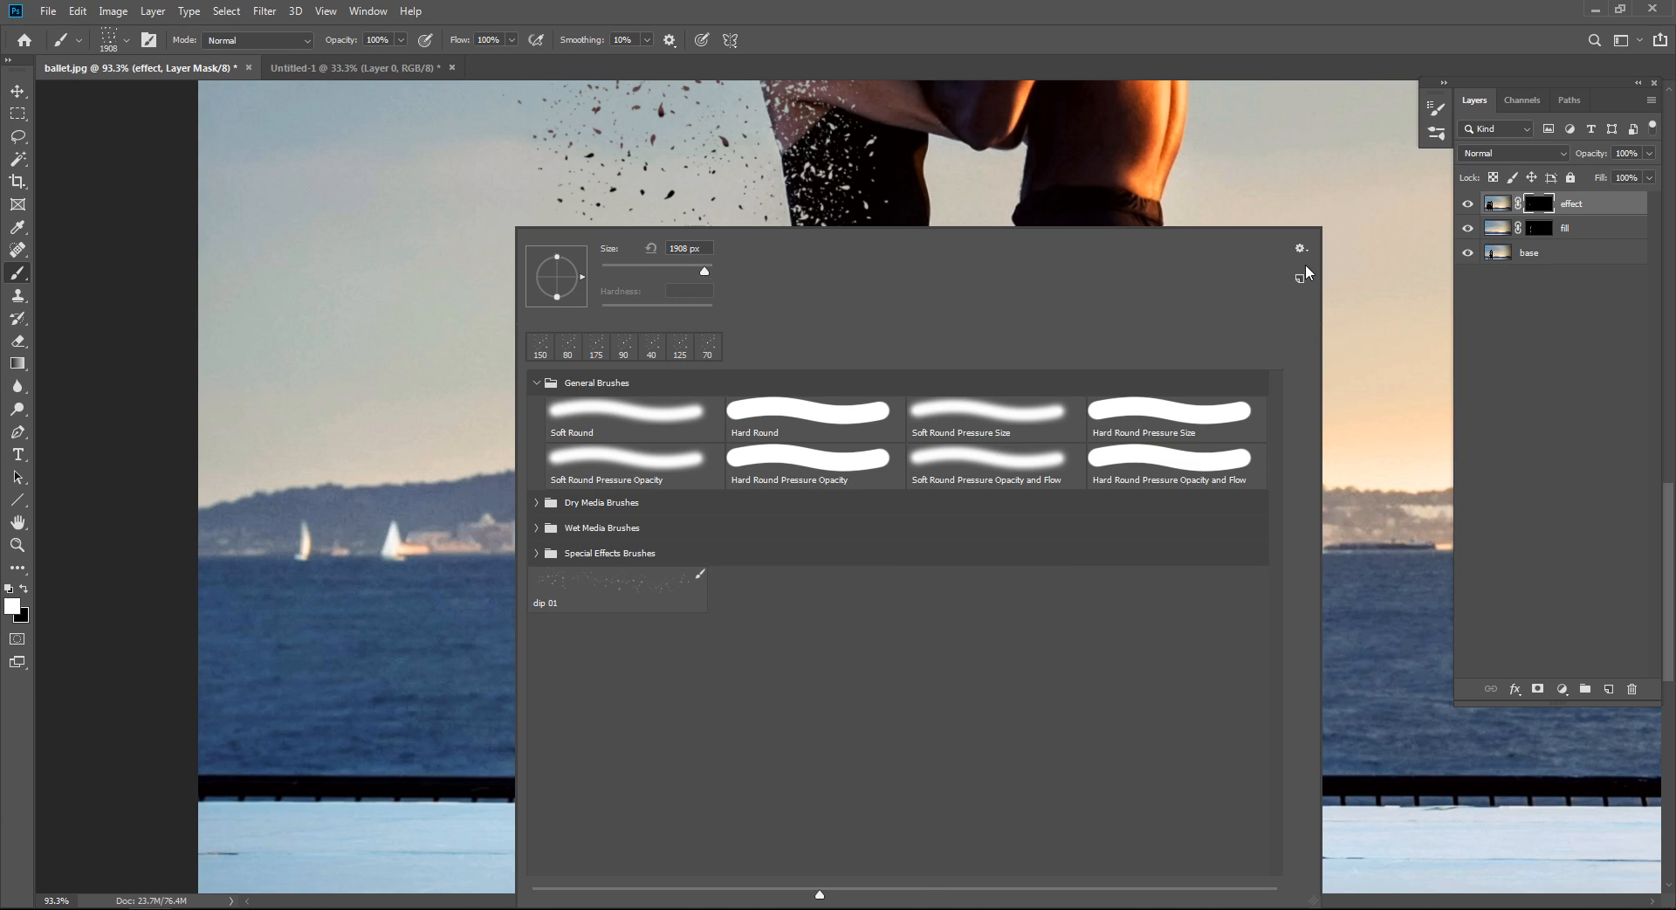
Undo the oversized stamp on the effect mask and greatly reduce the brush size.
{"action": "left_click", "coordinate": [1366, 268]}
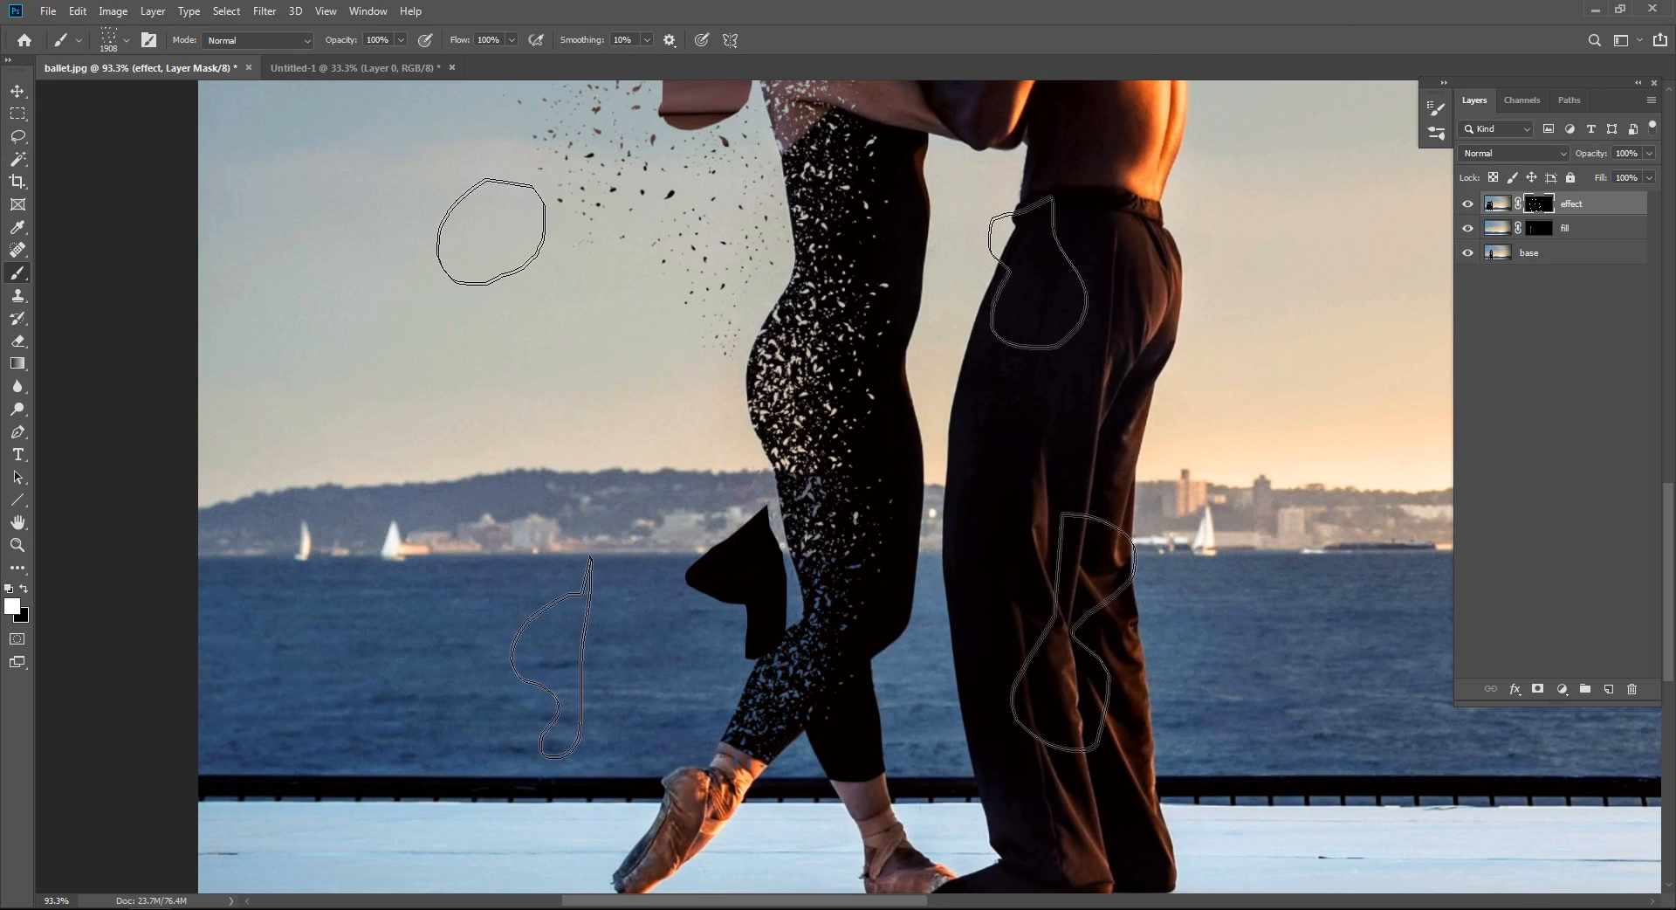
{"action": "key", "text": "ctrl+z"}
{"action": "key", "text": "bracketleft"}
{"action": "key", "text": "bracketleft"}
{"action": "key", "text": "bracketleft"}
{"action": "key", "text": "bracketleft"}
{"action": "key", "text": "bracketleft"}
{"action": "key", "text": "bracketleft"}
{"action": "key", "text": "bracketleft"}
{"action": "key", "text": "bracketleft"}
{"action": "key", "text": "bracketleft"}
{"action": "key", "text": "bracketleft"}
{"action": "key", "text": "bracketleft"}
{"action": "key", "text": "bracketleft"}
{"action": "key", "text": "bracketleft"}
{"action": "key", "text": "bracketleft"}
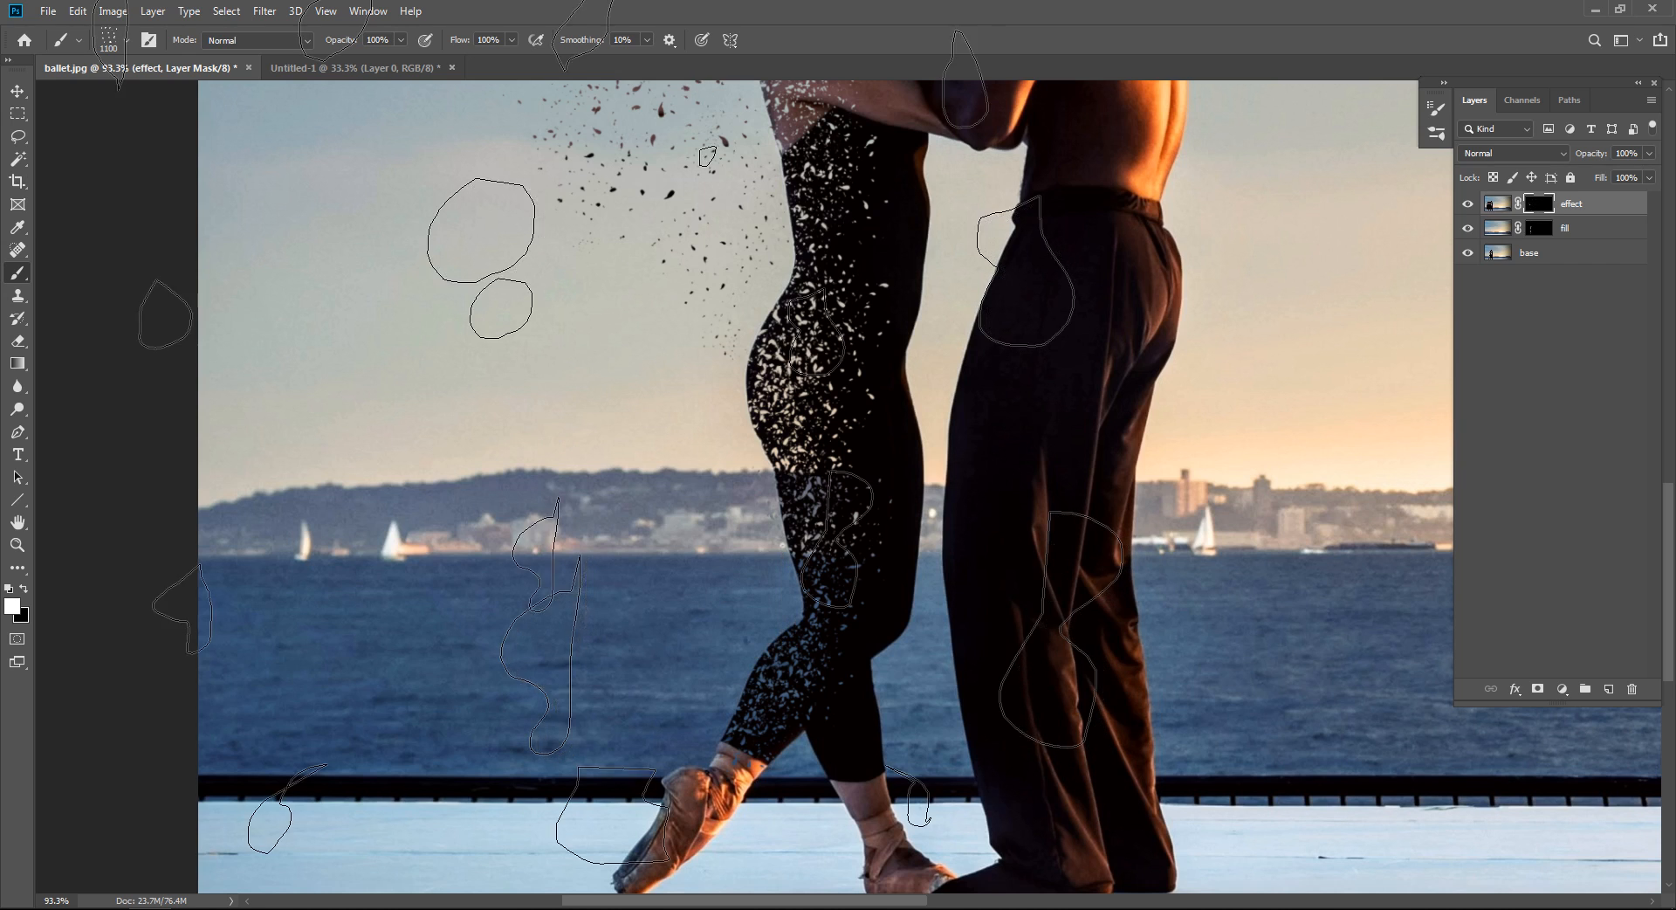
{"action": "key", "text": "bracketleft"}
{"action": "key", "text": "bracketleft"}
{"action": "key", "text": "bracketleft"}
{"action": "key", "text": "bracketleft"}
{"action": "key", "text": "bracketleft"}
{"action": "key", "text": "bracketleft"}
{"action": "key", "text": "bracketleft"}
{"action": "key", "text": "bracketleft"}
{"action": "key", "text": "bracketleft"}
{"action": "key", "text": "bracketleft"}
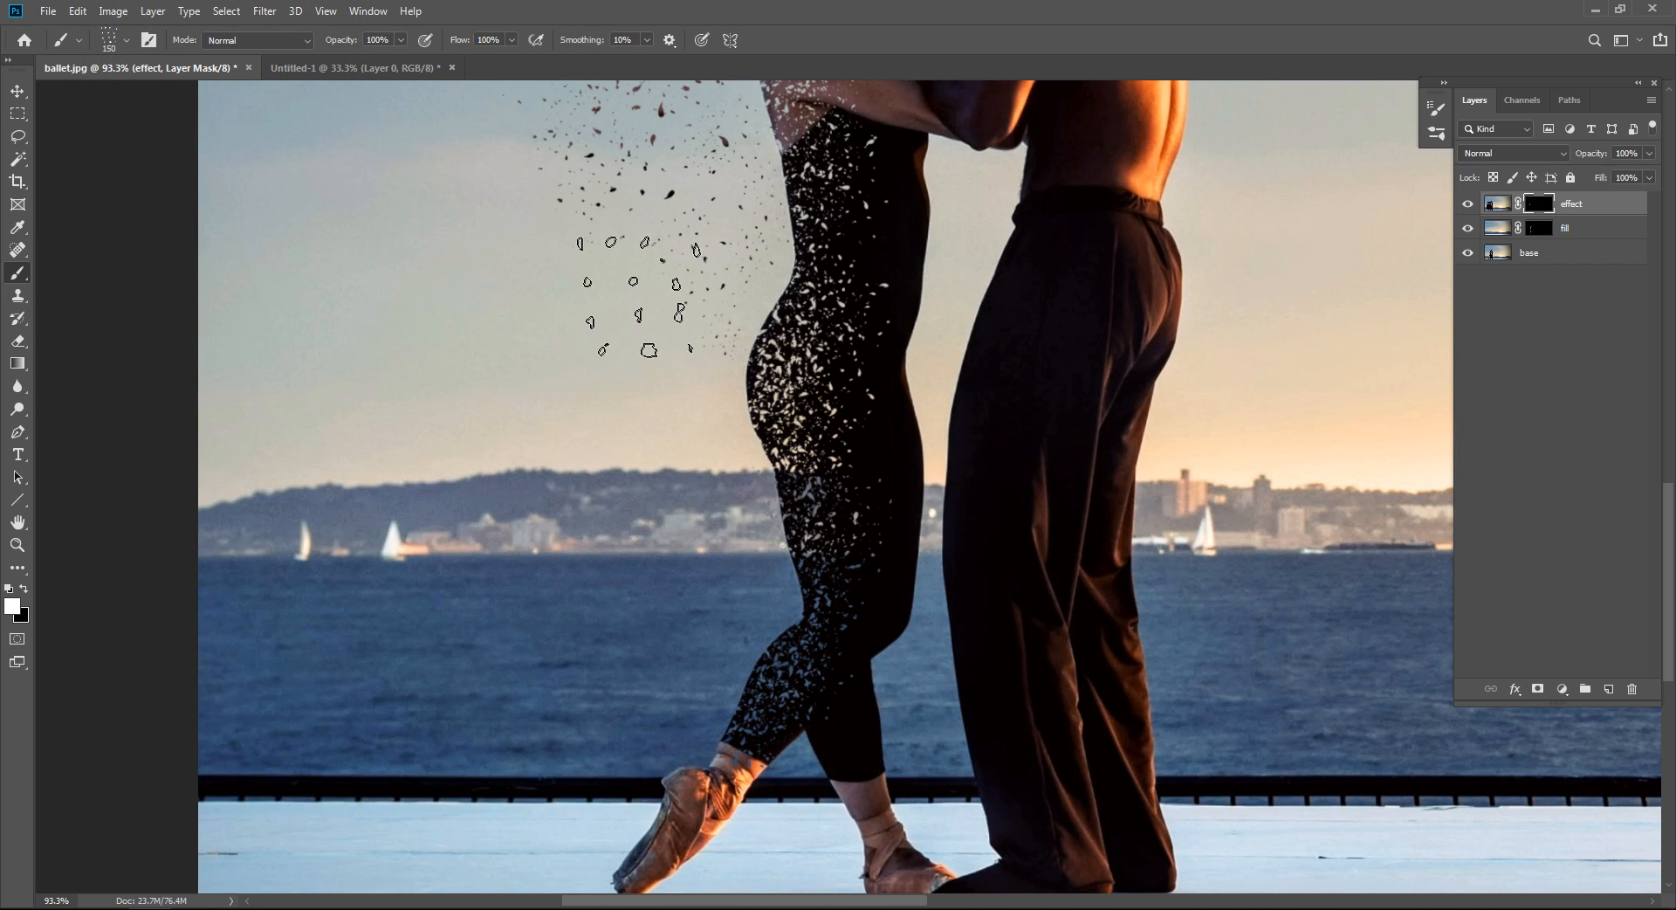
Reduce the brush to 35 px and stamp small shapes on the effect mask behind the woman's waist, undoing the unwanted strokes.
{"action": "left_click", "coordinate": [611, 242]}
{"action": "key", "text": "bracketleft"}
{"action": "key", "text": "bracketleft"}
{"action": "key", "text": "bracketleft"}
{"action": "key", "text": "bracketleft"}
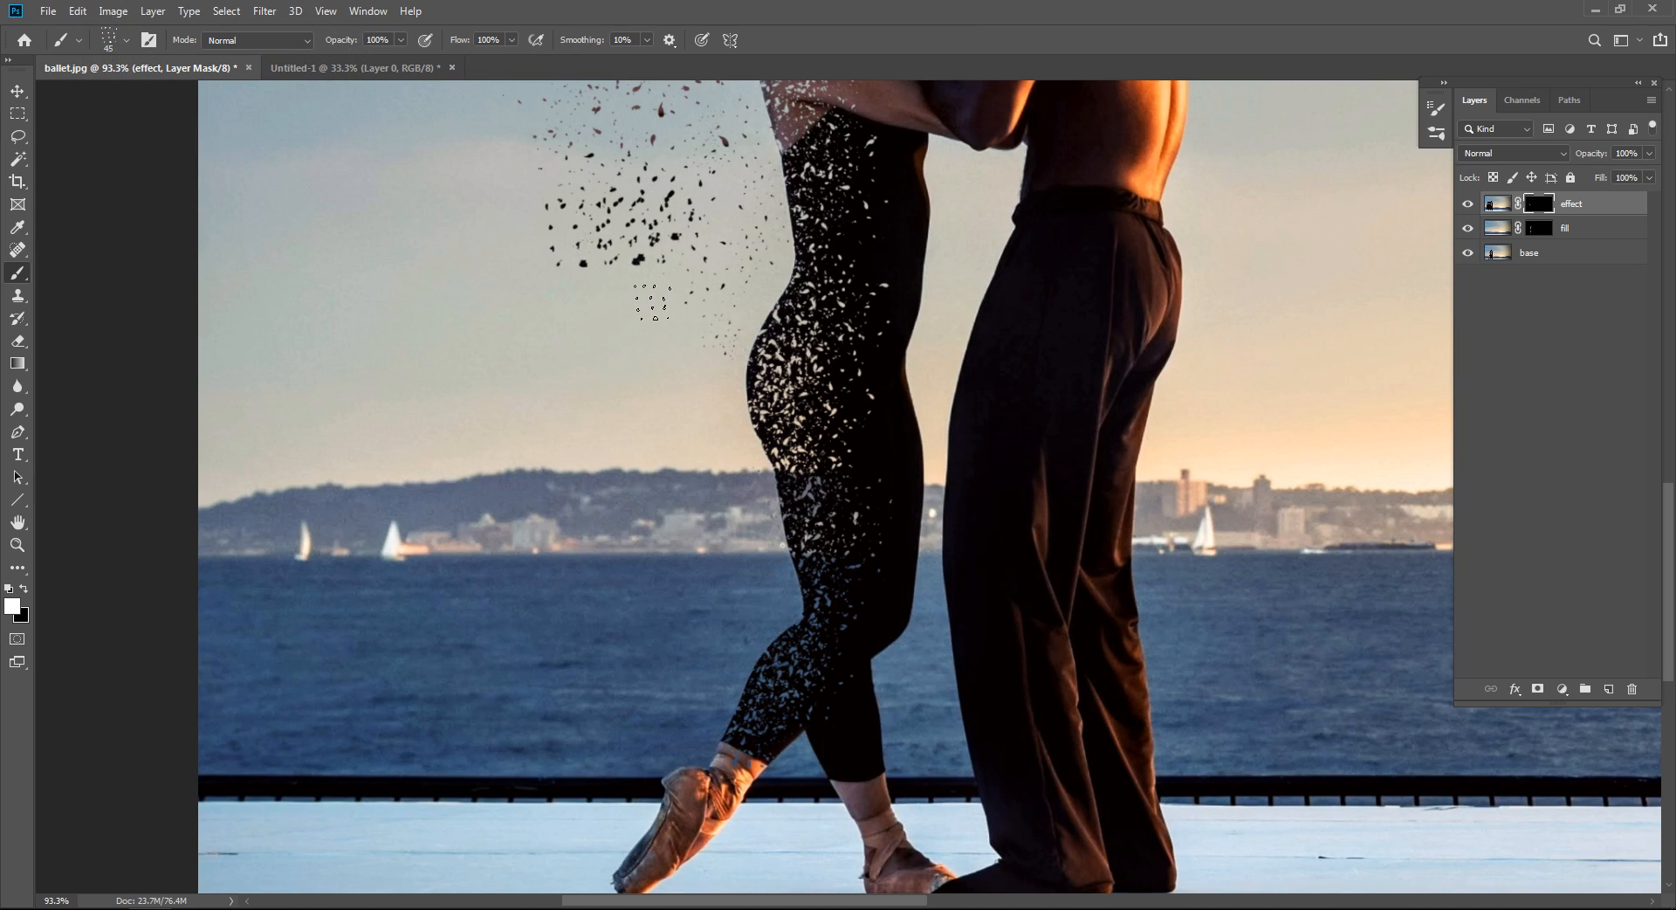
{"action": "key", "text": "ctrl+z"}
{"action": "key", "text": "bracketleft"}
{"action": "key", "text": "bracketleft"}
{"action": "left_click", "coordinate": [635, 232]}
{"action": "left_click", "coordinate": [658, 218]}
{"action": "left_click_drag", "start_coordinate": [589, 293], "coordinate": [591, 297]}
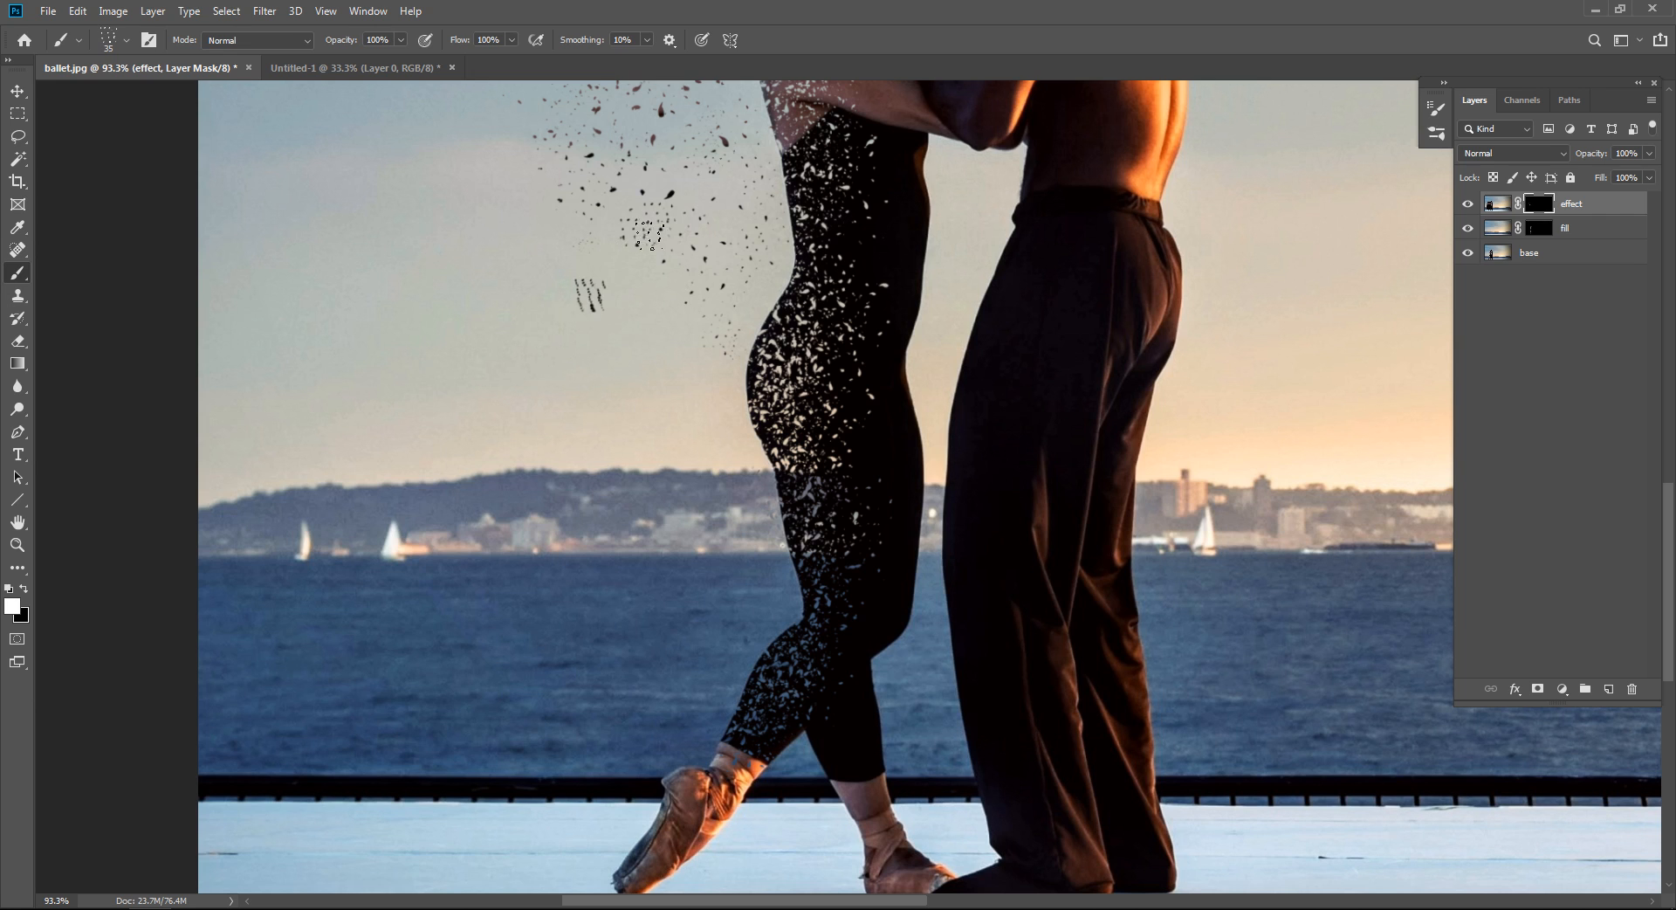
{"action": "key", "text": "ctrl+z"}
Choose the "dip 01" brush preset and scatter fine 35 px particles on the effect mask behind the woman's waist.
{"action": "right_click", "coordinate": [650, 270]}
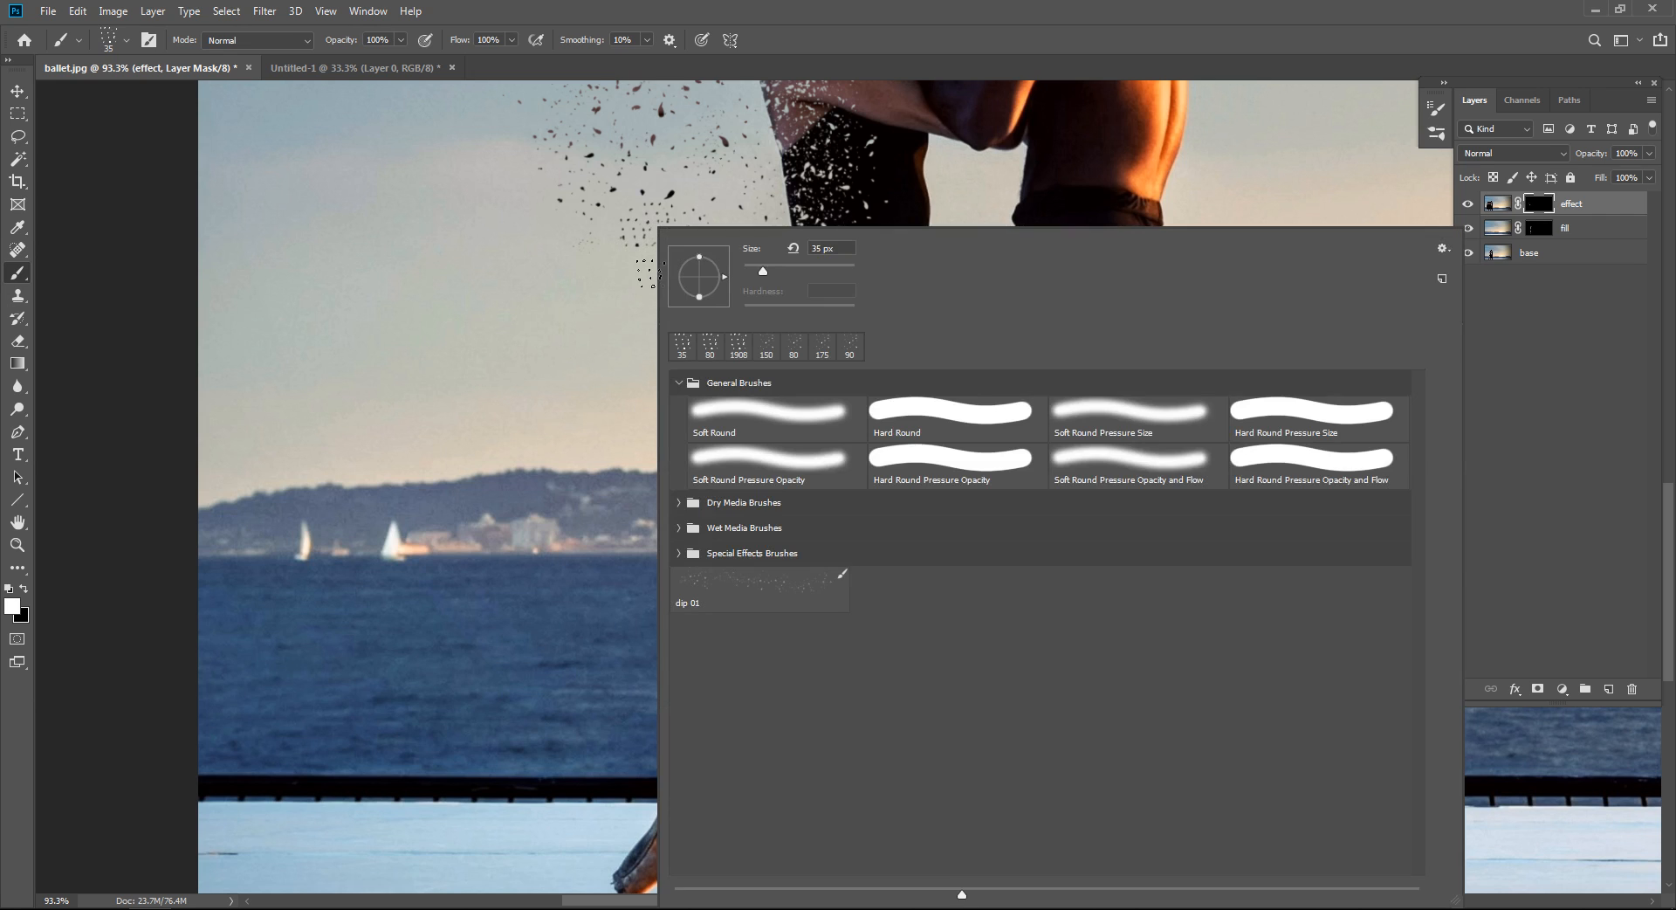
{"action": "left_click", "coordinate": [772, 580]}
{"action": "left_click", "coordinate": [564, 371]}
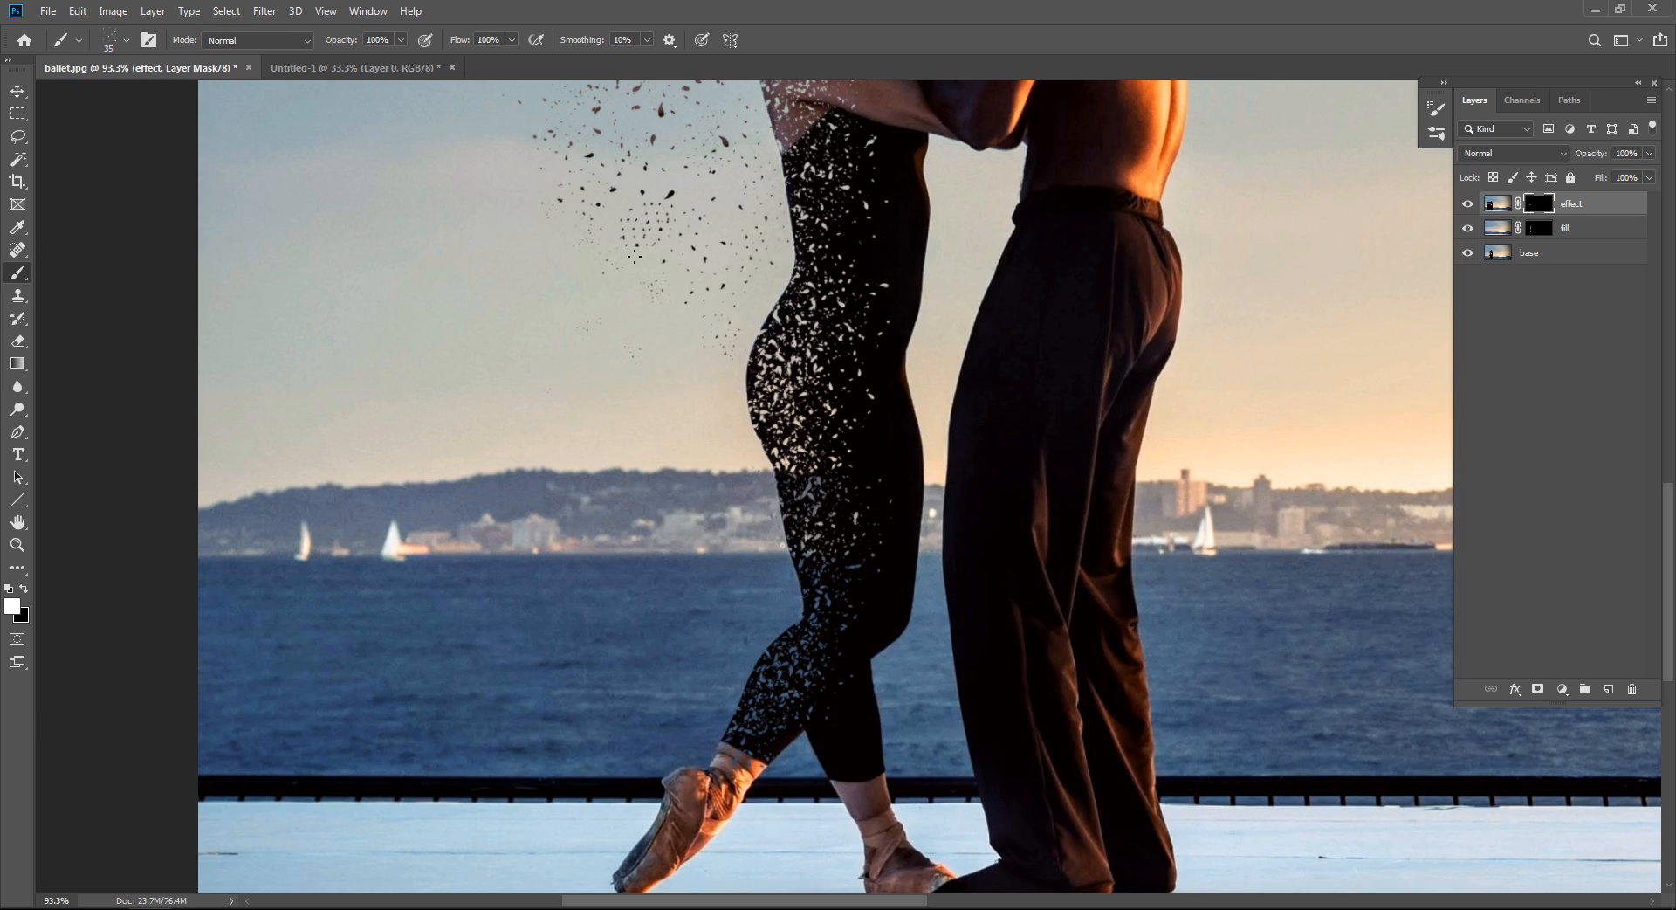
{"action": "scroll", "coordinate": [635, 256], "scroll_direction": "up", "scroll_amount": 3}
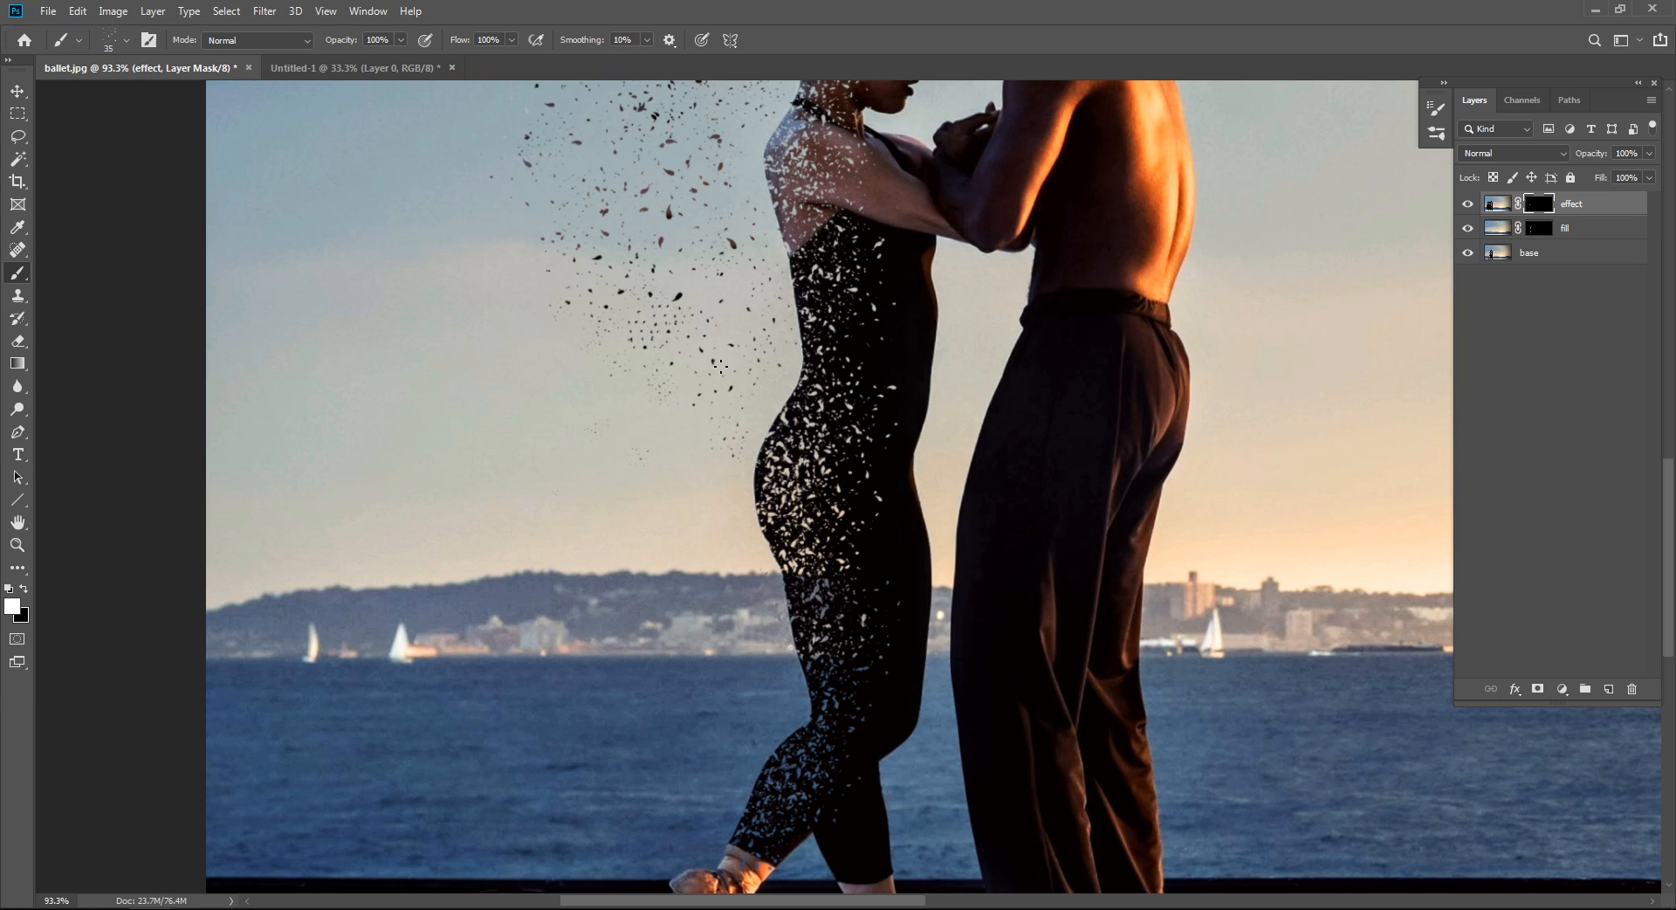
Enlarge the brush to 60 px and paint more particles on the effect mask behind the woman's hip and thigh.
{"action": "key", "text": "bracketright"}
{"action": "scroll", "coordinate": [731, 526], "scroll_direction": "down", "scroll_amount": 5}
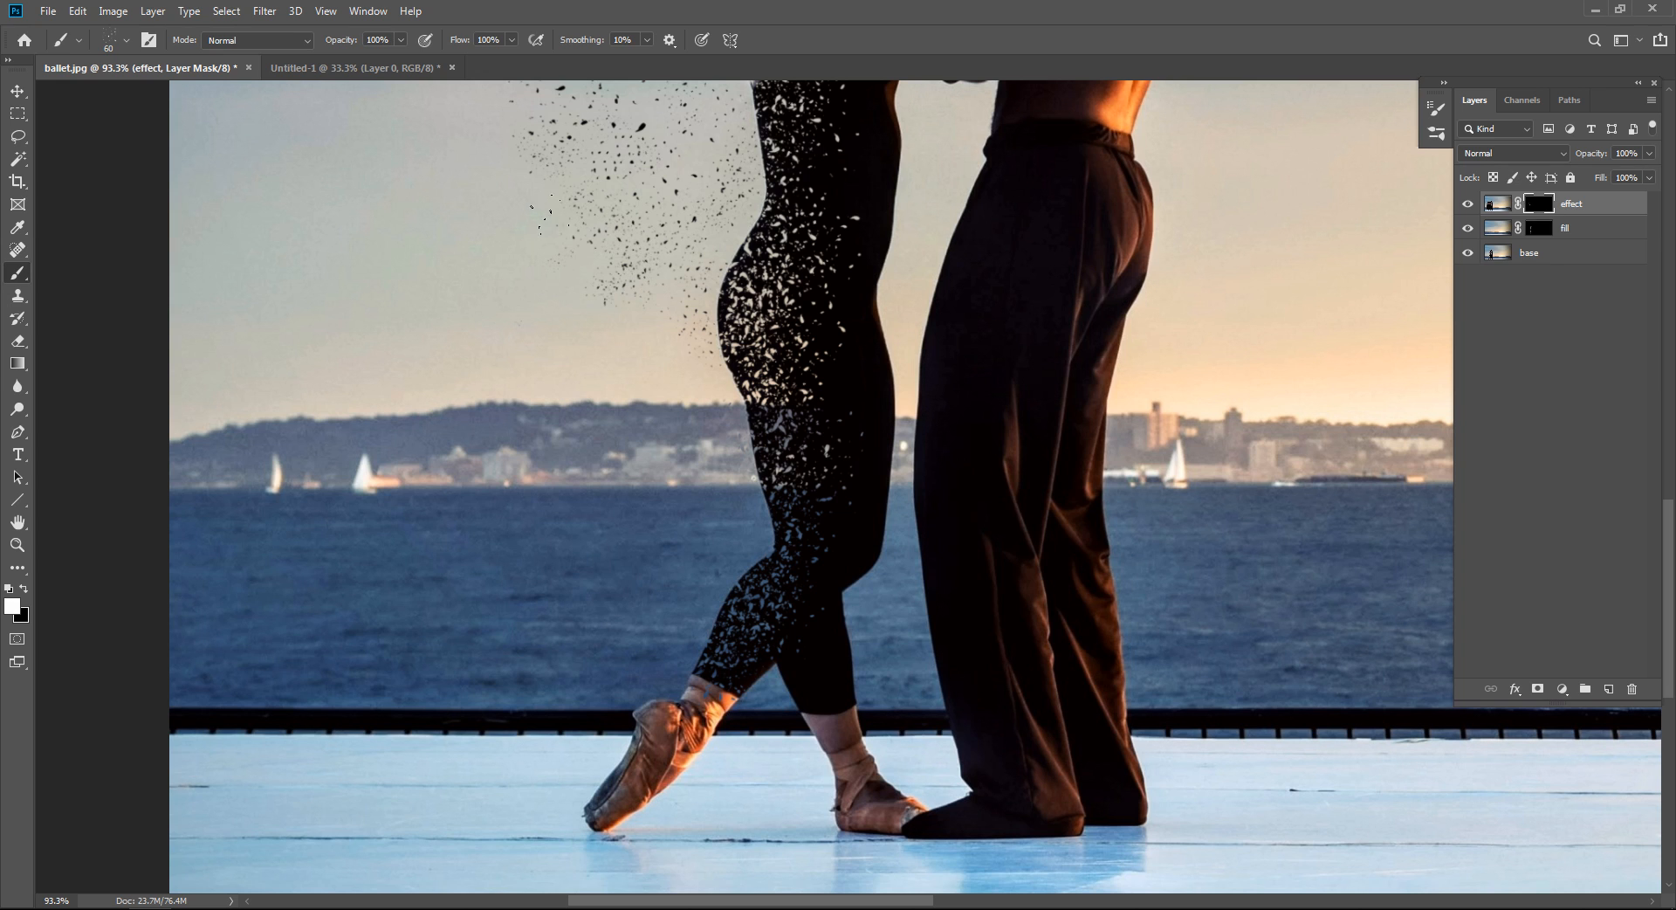
{"action": "left_click_drag", "start_coordinate": [688, 408], "coordinate": [722, 333]}
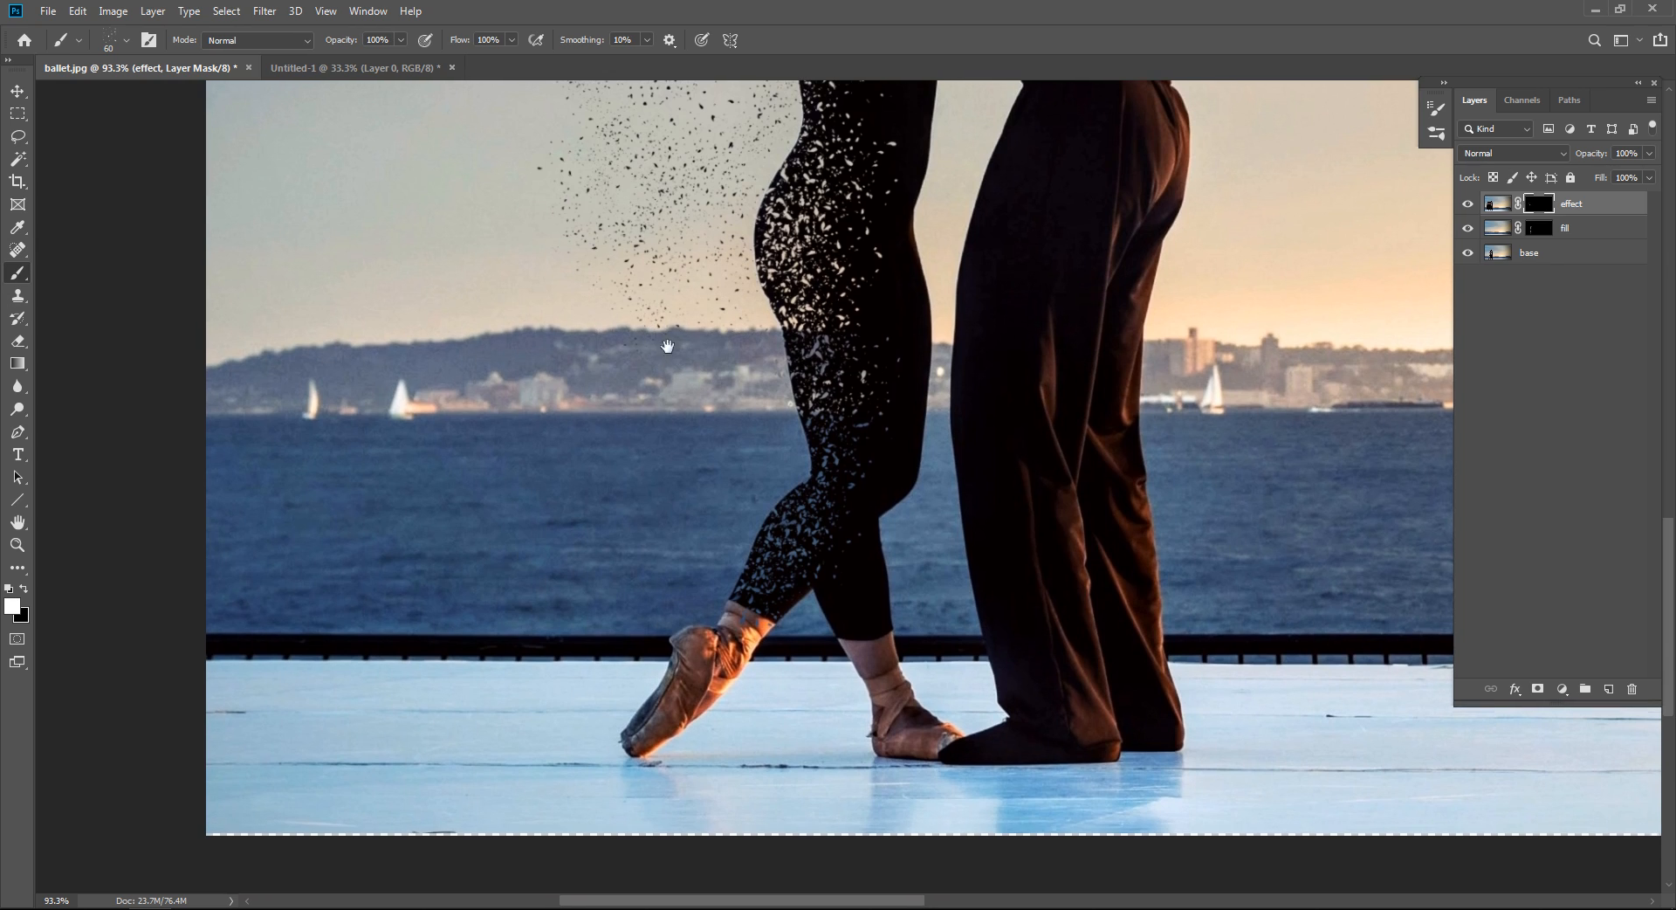
{"action": "left_click_drag", "start_coordinate": [634, 301], "coordinate": [625, 190]}
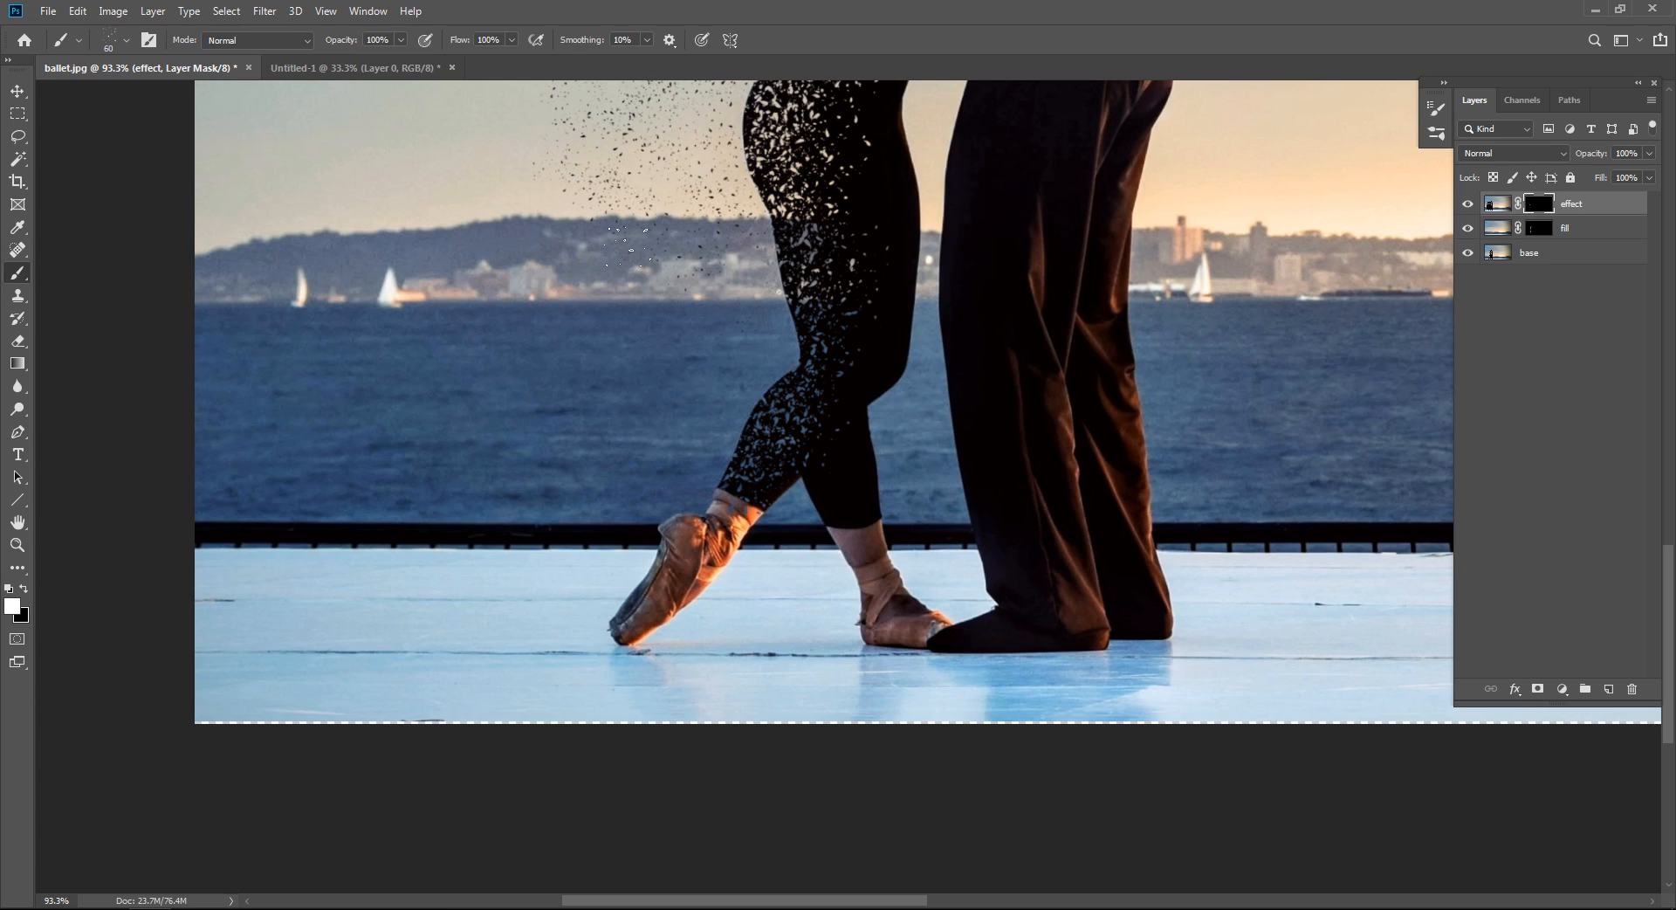
Enlarge the brush to 150 px and paint larger particles on the effect mask behind the woman's legs.
{"action": "left_click_drag", "start_coordinate": [683, 243], "coordinate": [648, 207]}
{"action": "key", "text": "bracketright"}
{"action": "mouse_move", "coordinate": [640, 321]}
{"action": "left_mouse_down"}
{"action": "mouse_move", "coordinate": [576, 257]}
{"action": "mouse_move", "coordinate": [573, 295]}
{"action": "left_mouse_up"}
{"action": "scroll", "coordinate": [664, 305], "scroll_direction": "up", "scroll_amount": 5}
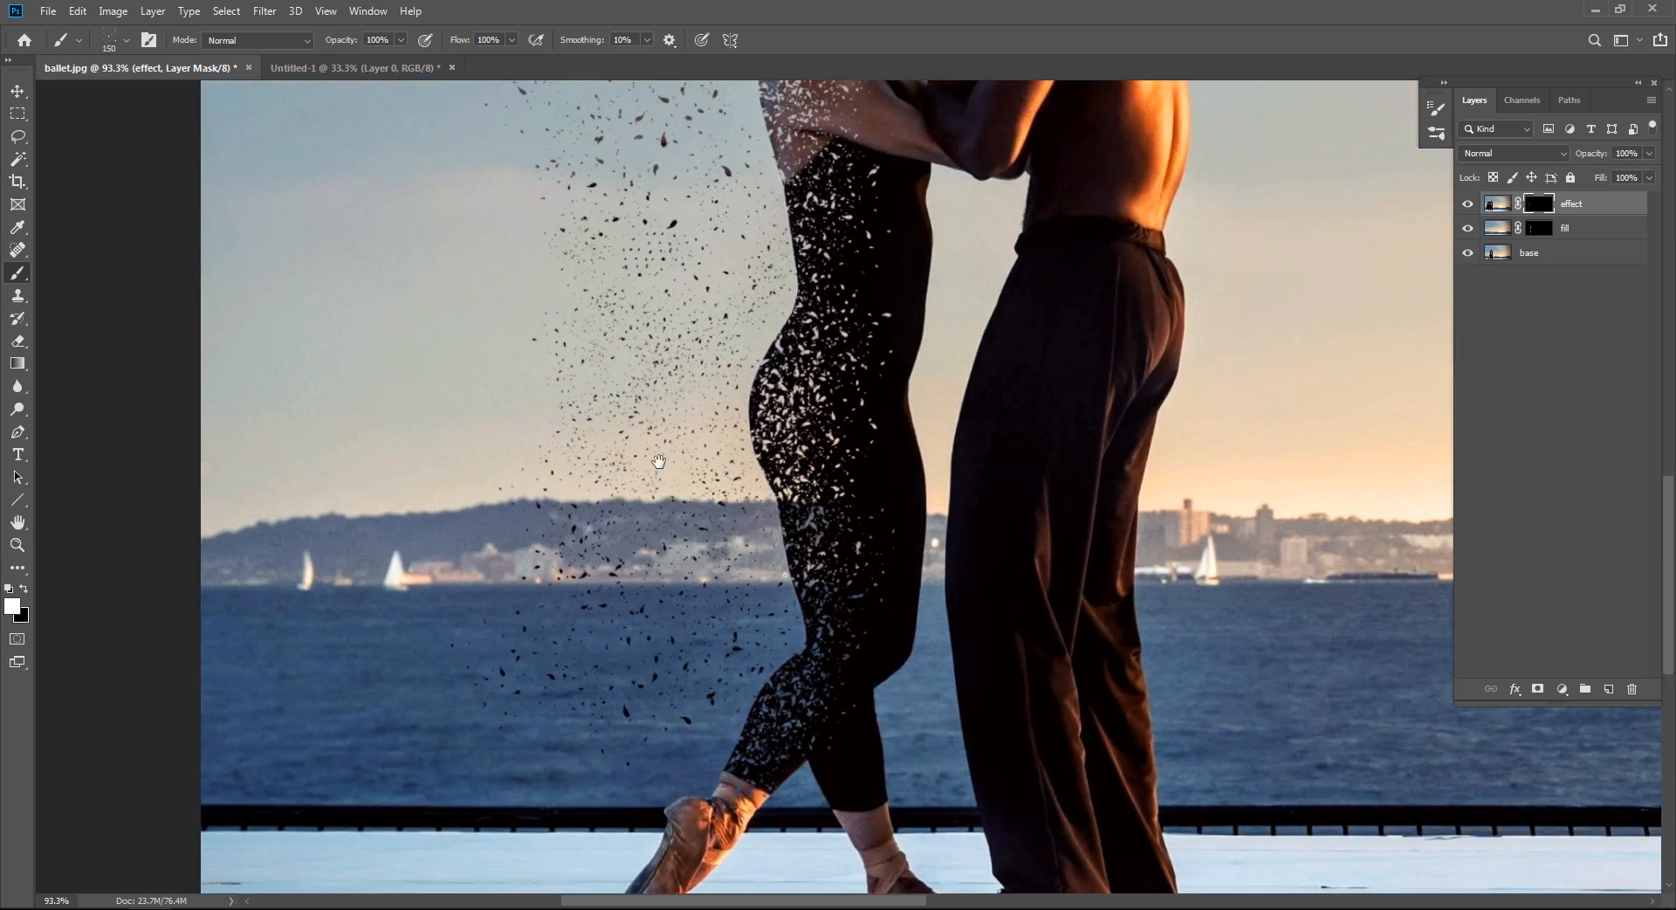
{"action": "scroll", "coordinate": [661, 295], "scroll_direction": "up", "scroll_amount": 5}
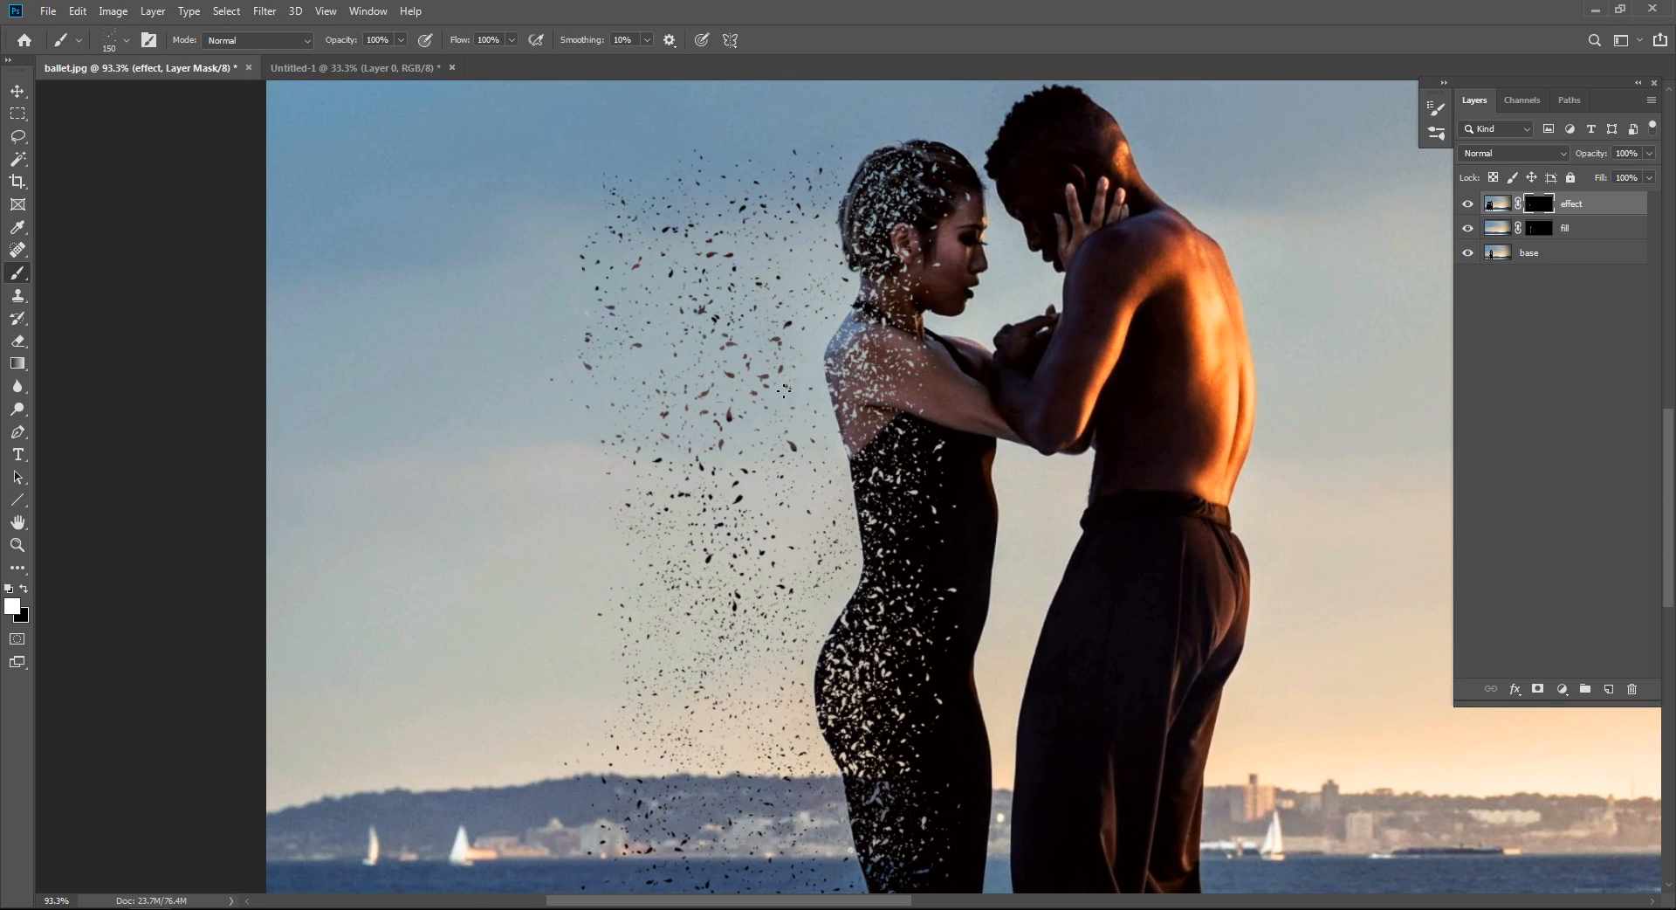
{"action": "key", "text": "ctrl+0"}
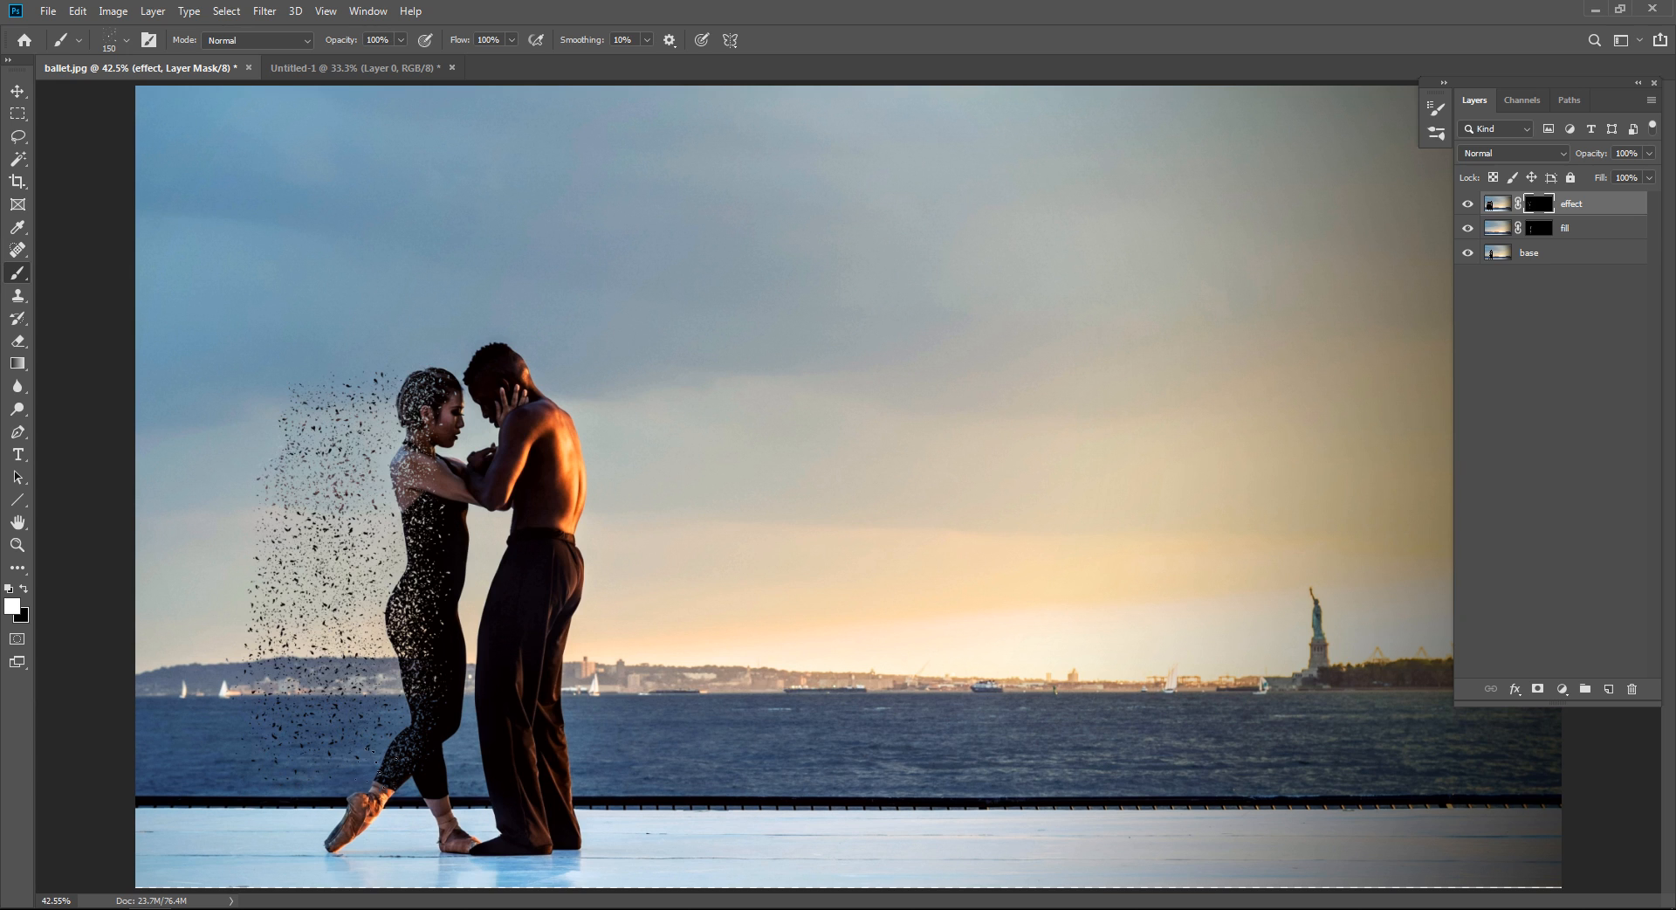
Hide and reshow the effect and fill layers to compare the dispersion with the original photo, and leave no layer selected.
{"action": "left_click", "coordinate": [1538, 230]}
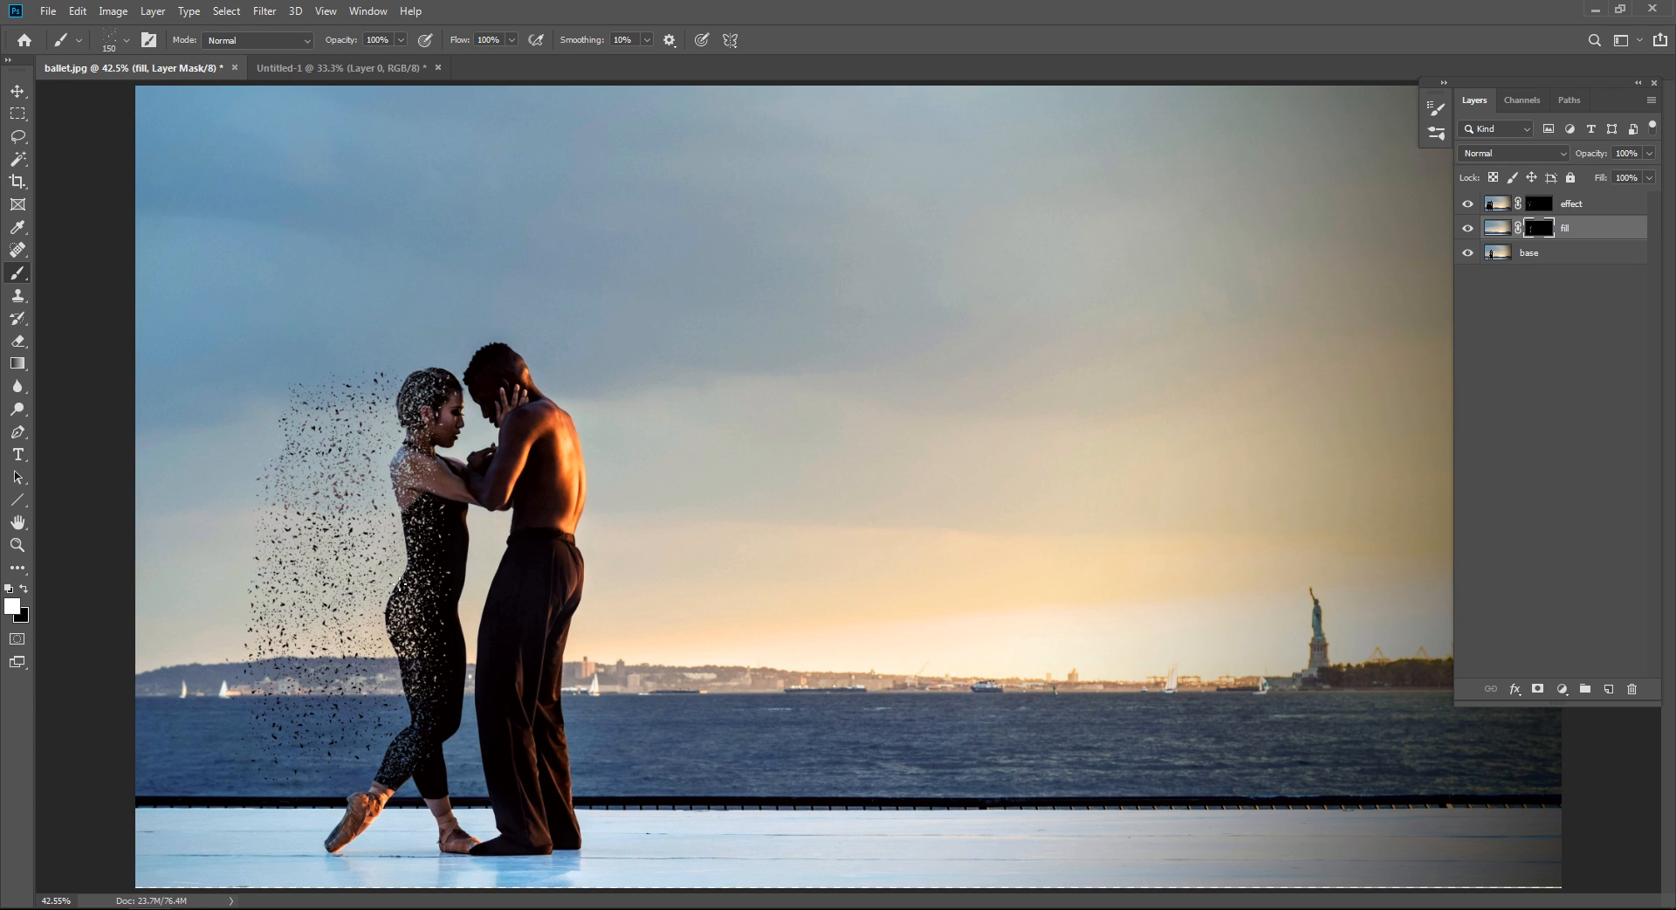
{"action": "key", "text": "ctrl+minus"}
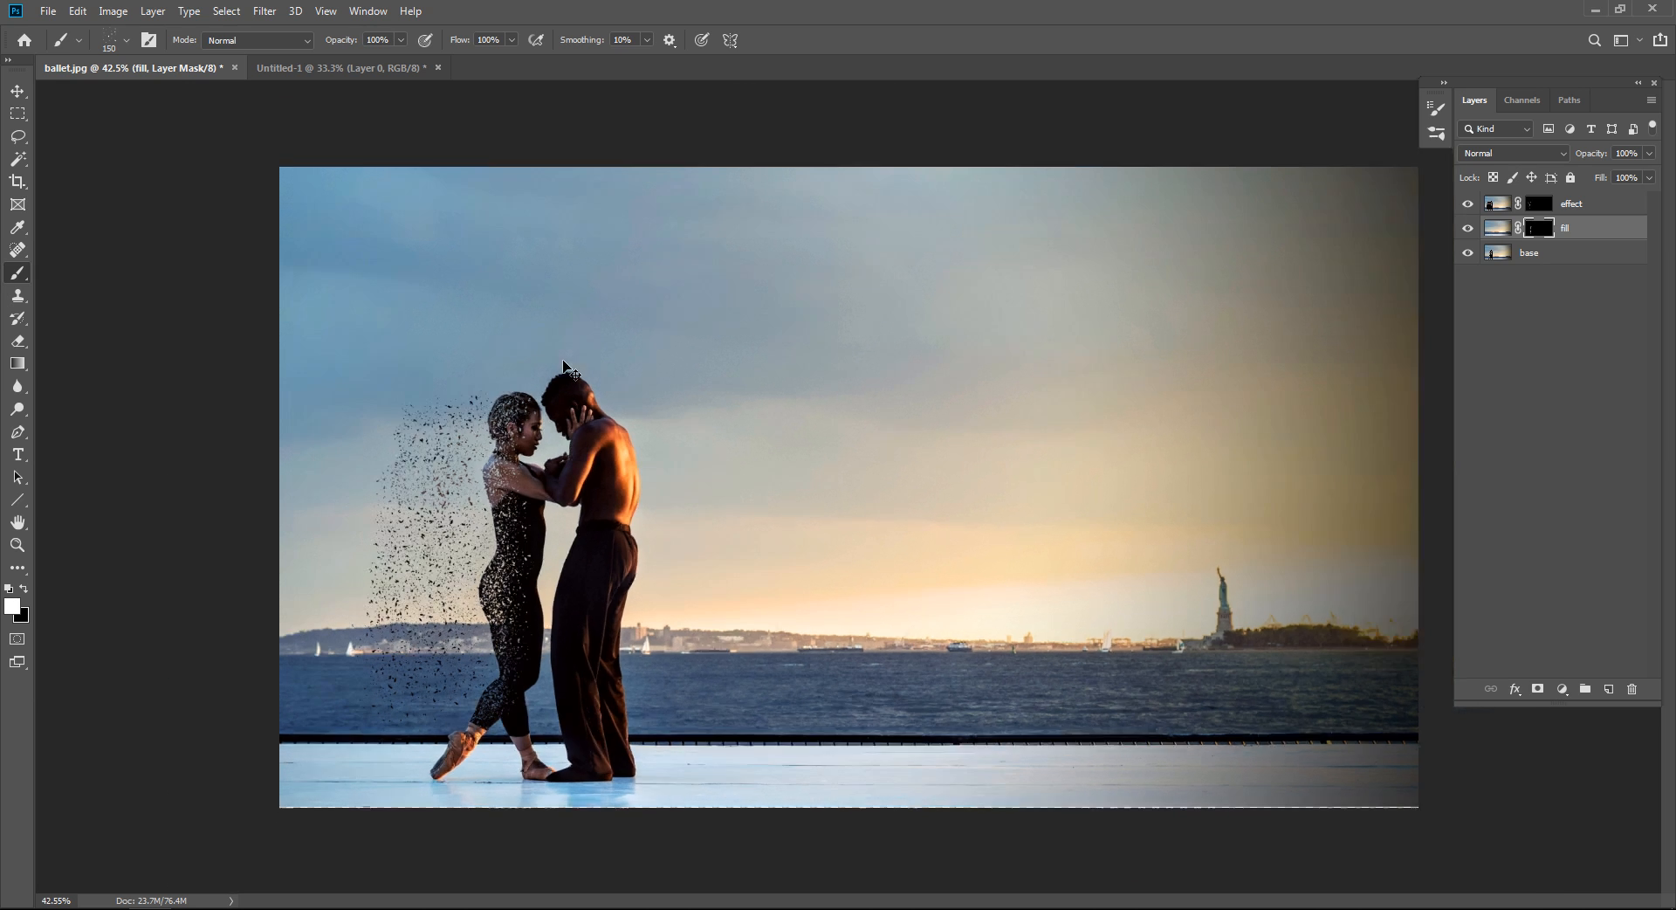
{"action": "key", "text": "ctrl+0"}
{"action": "key", "text": "ctrl+minus"}
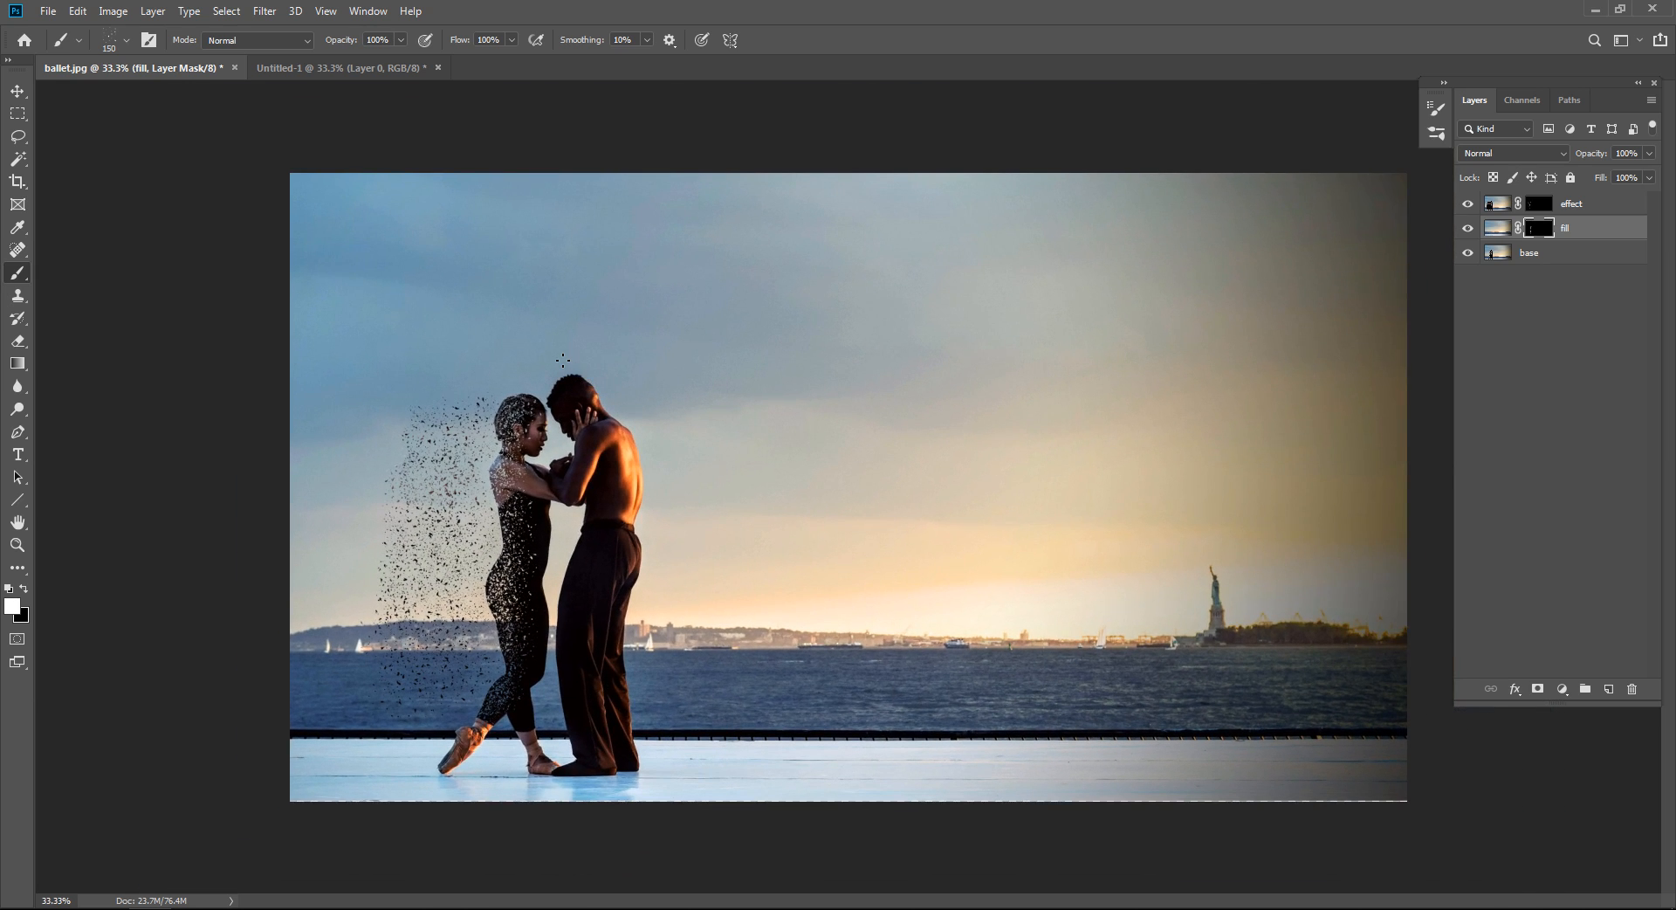
{"action": "key", "text": "c"}
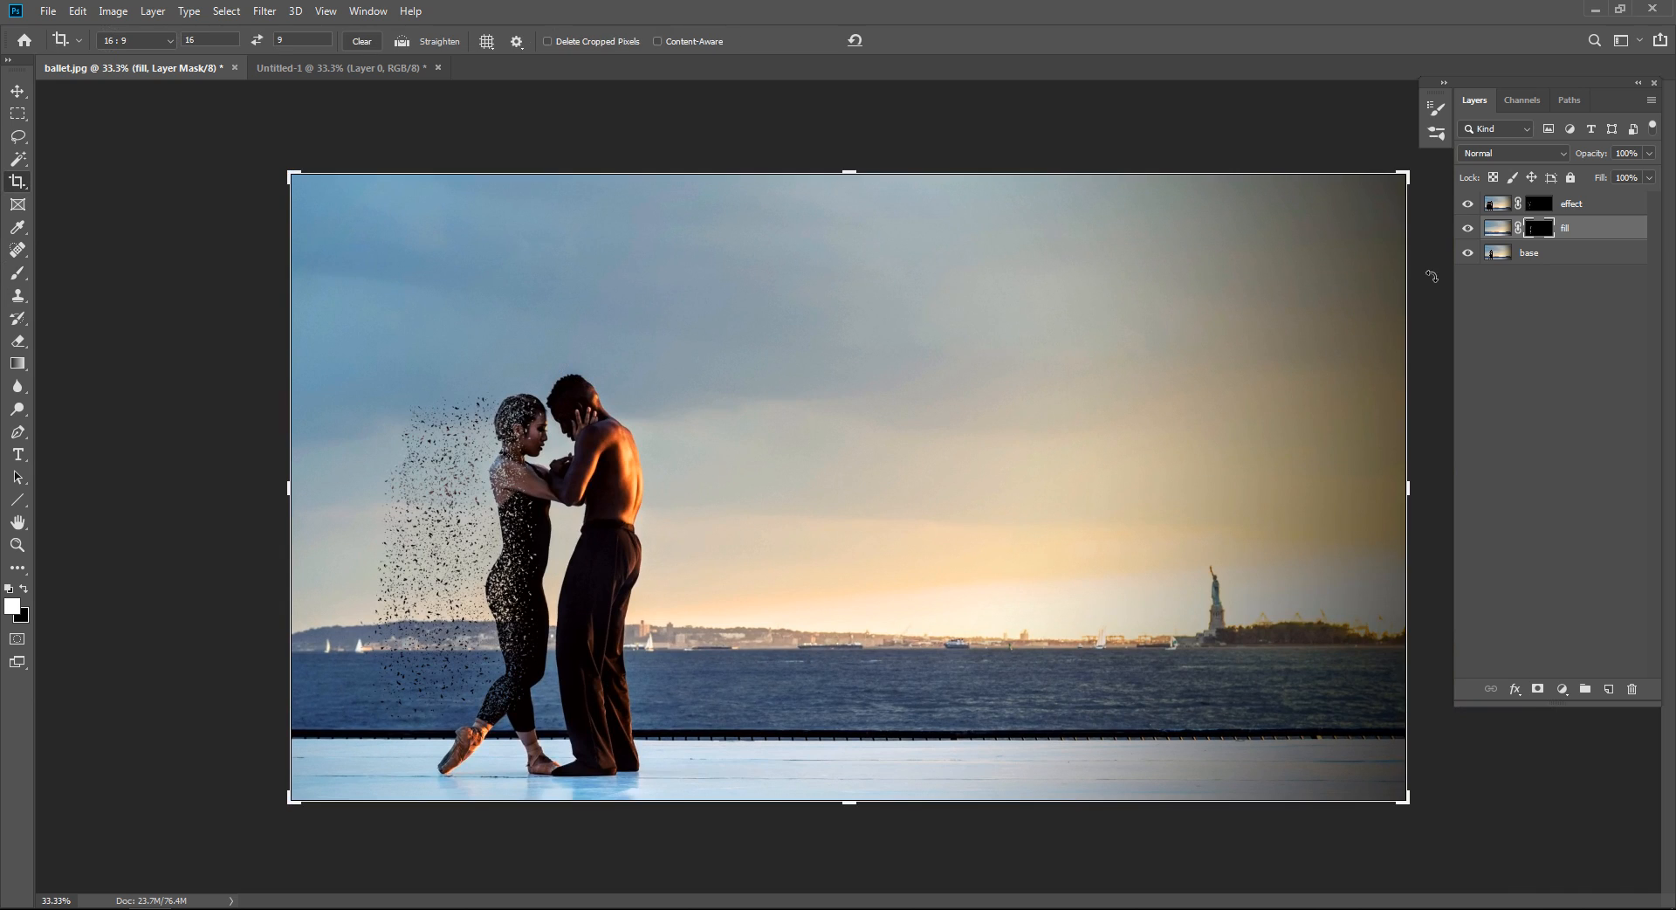
{"action": "left_click_drag", "start_coordinate": [1466, 201], "coordinate": [1468, 228]}
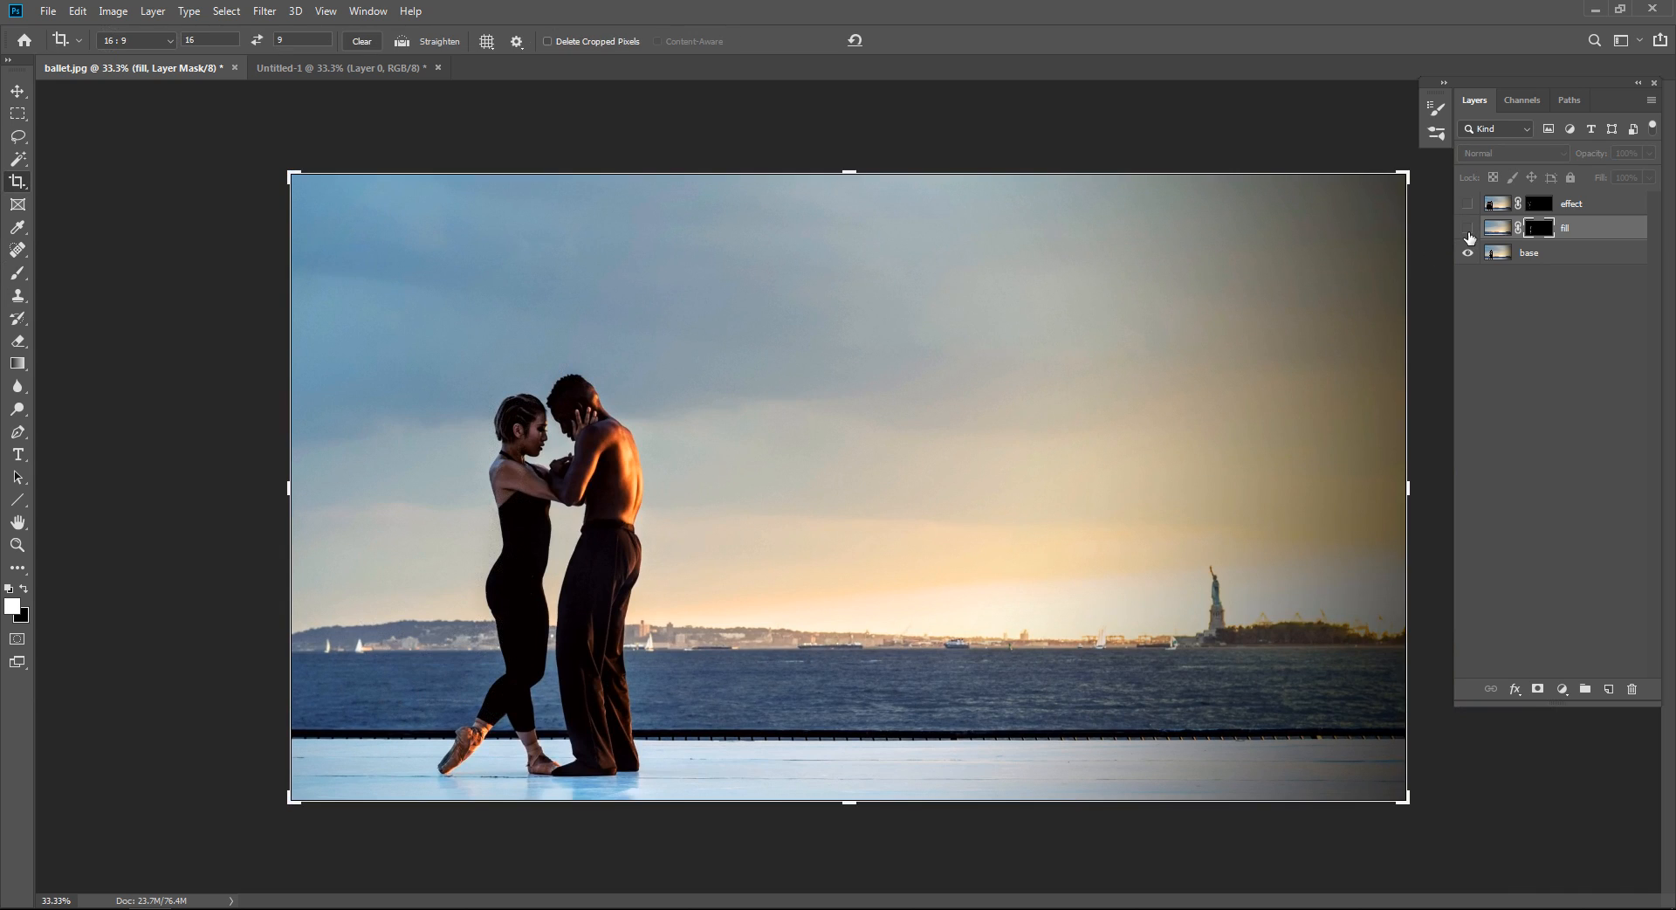
{"action": "key", "text": "v"}
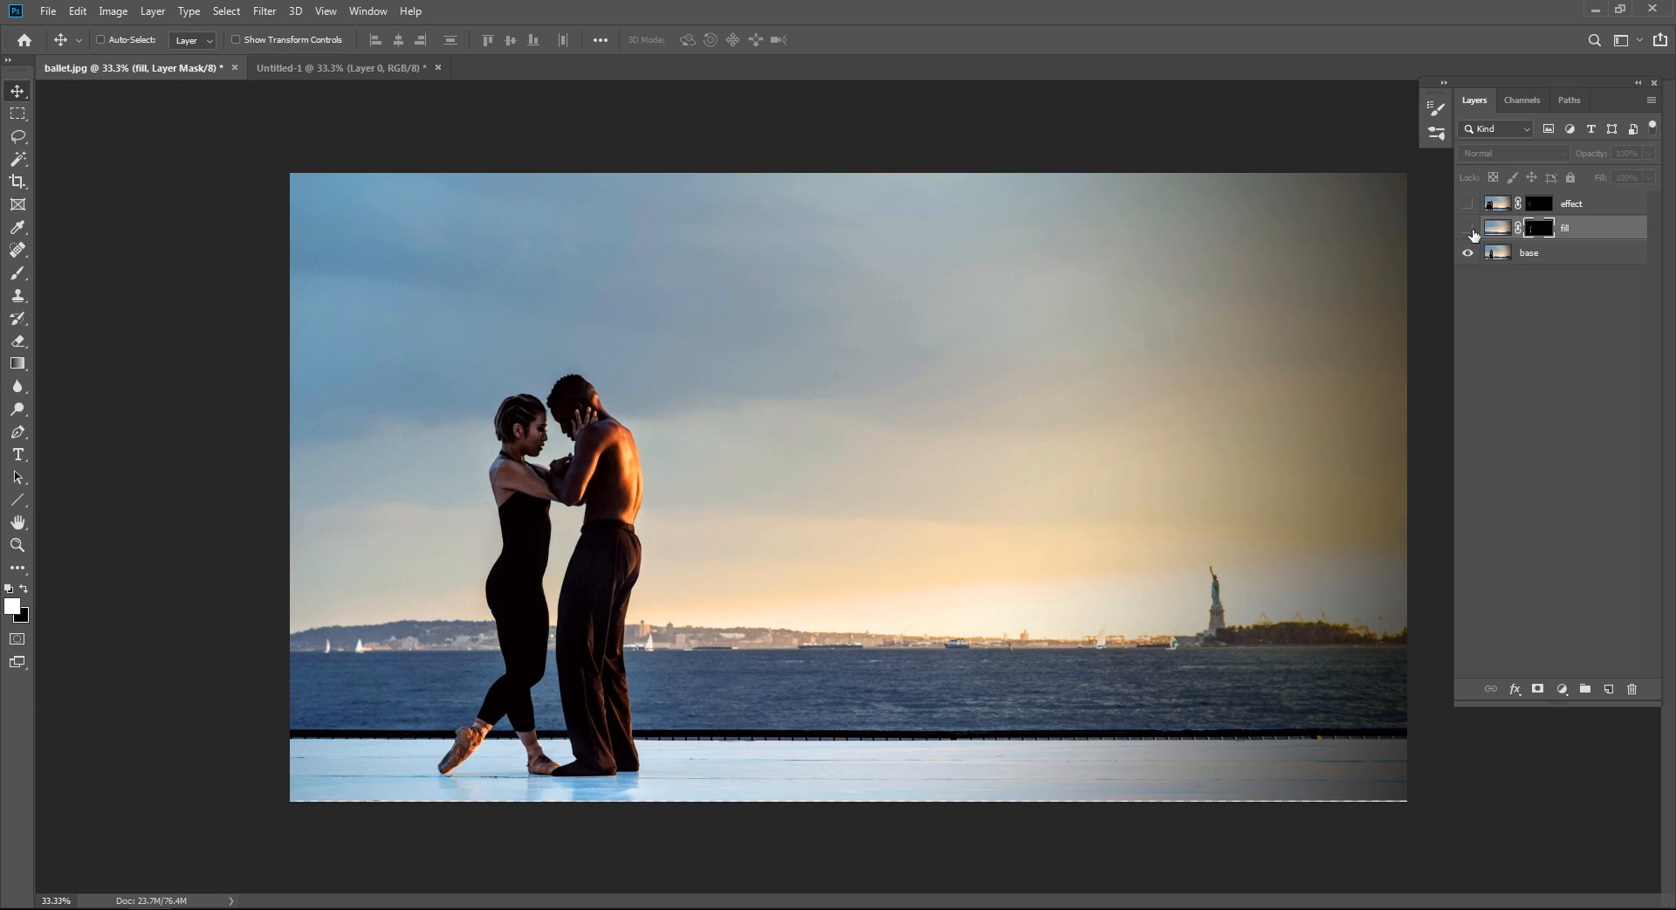
{"action": "left_click_drag", "start_coordinate": [1473, 234], "coordinate": [1470, 205]}
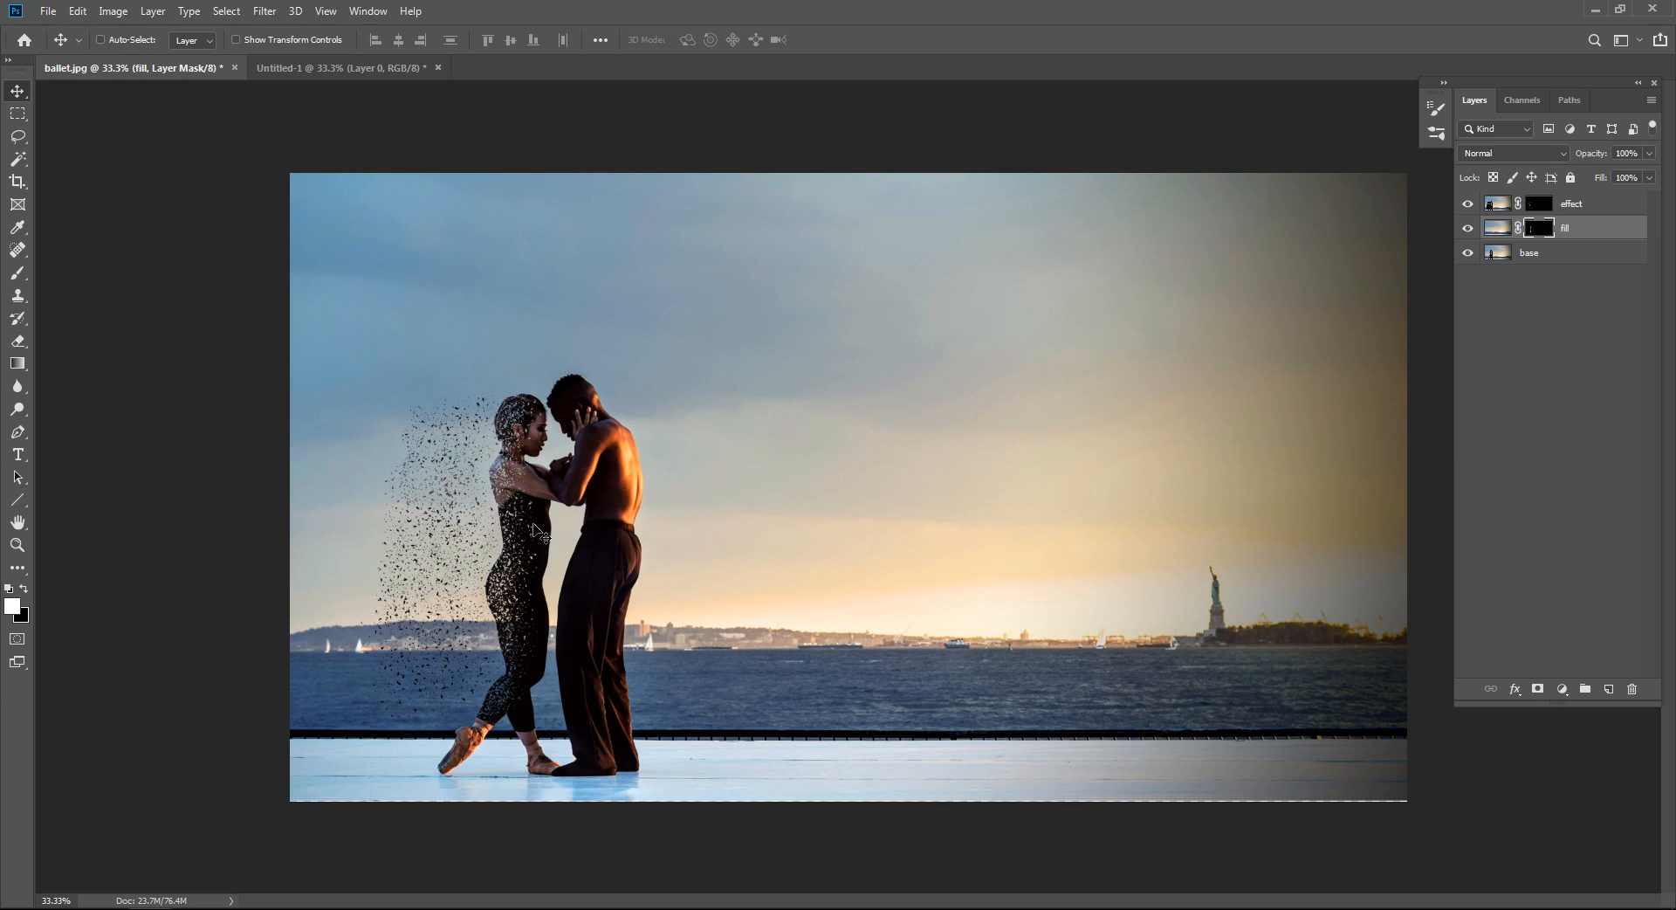
{"action": "left_click", "coordinate": [1536, 398]}
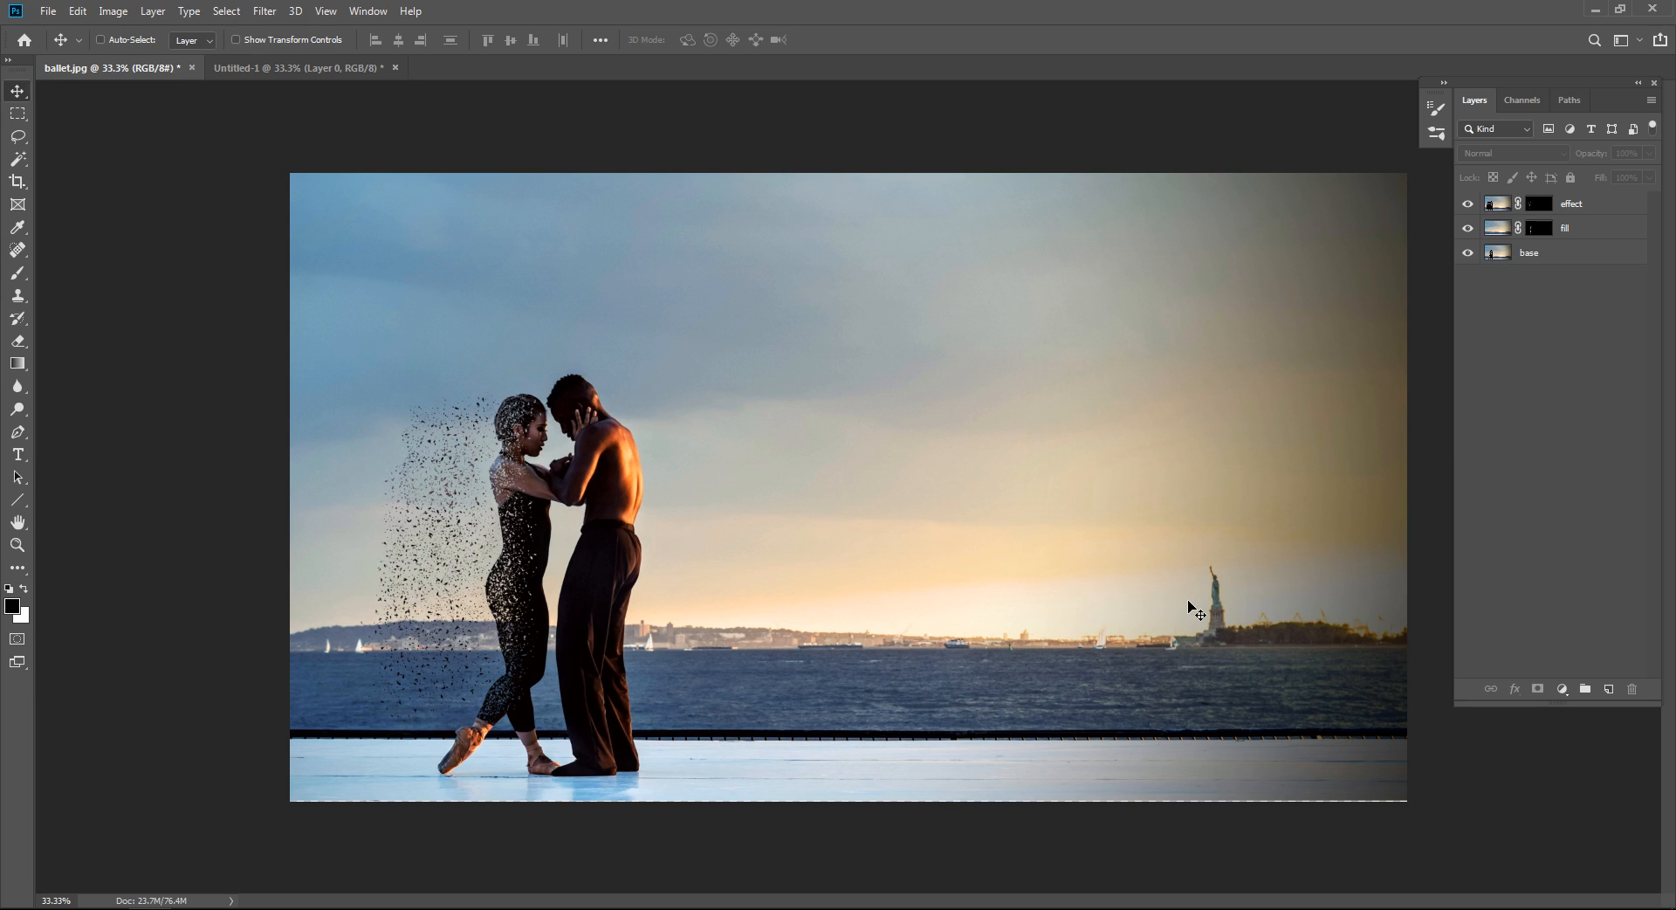
{"action": "key", "text": "ctrl"}
{"action": "key", "text": "ctrl"}
{"action": "key", "text": "ctrl+o"}
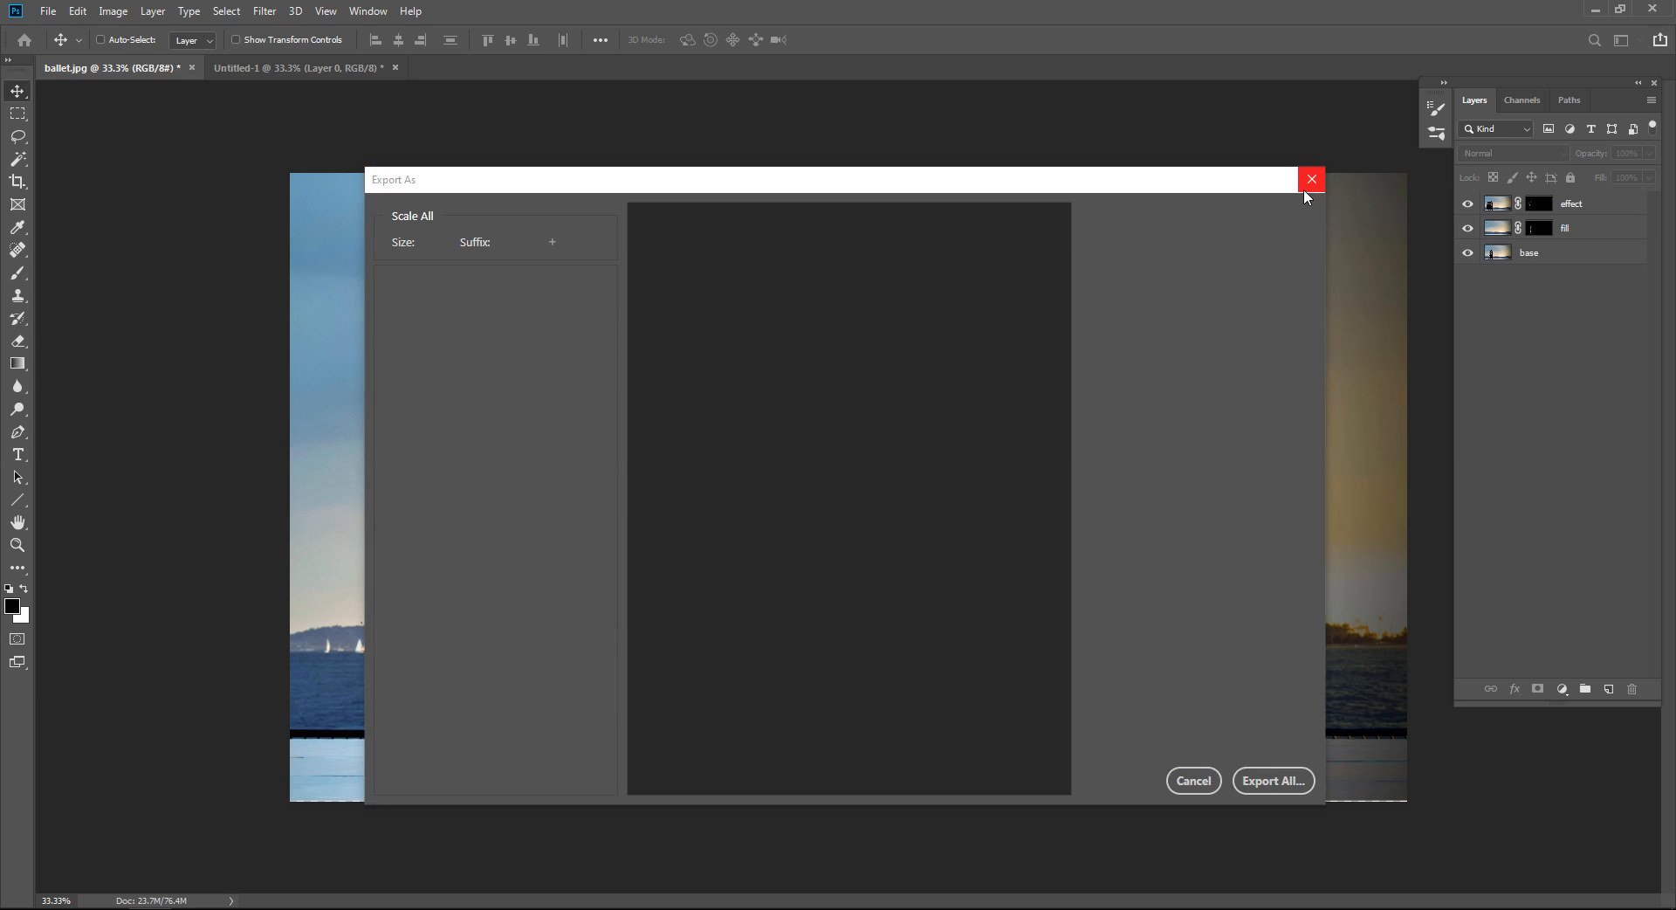
{"action": "left_click", "coordinate": [1304, 188]}
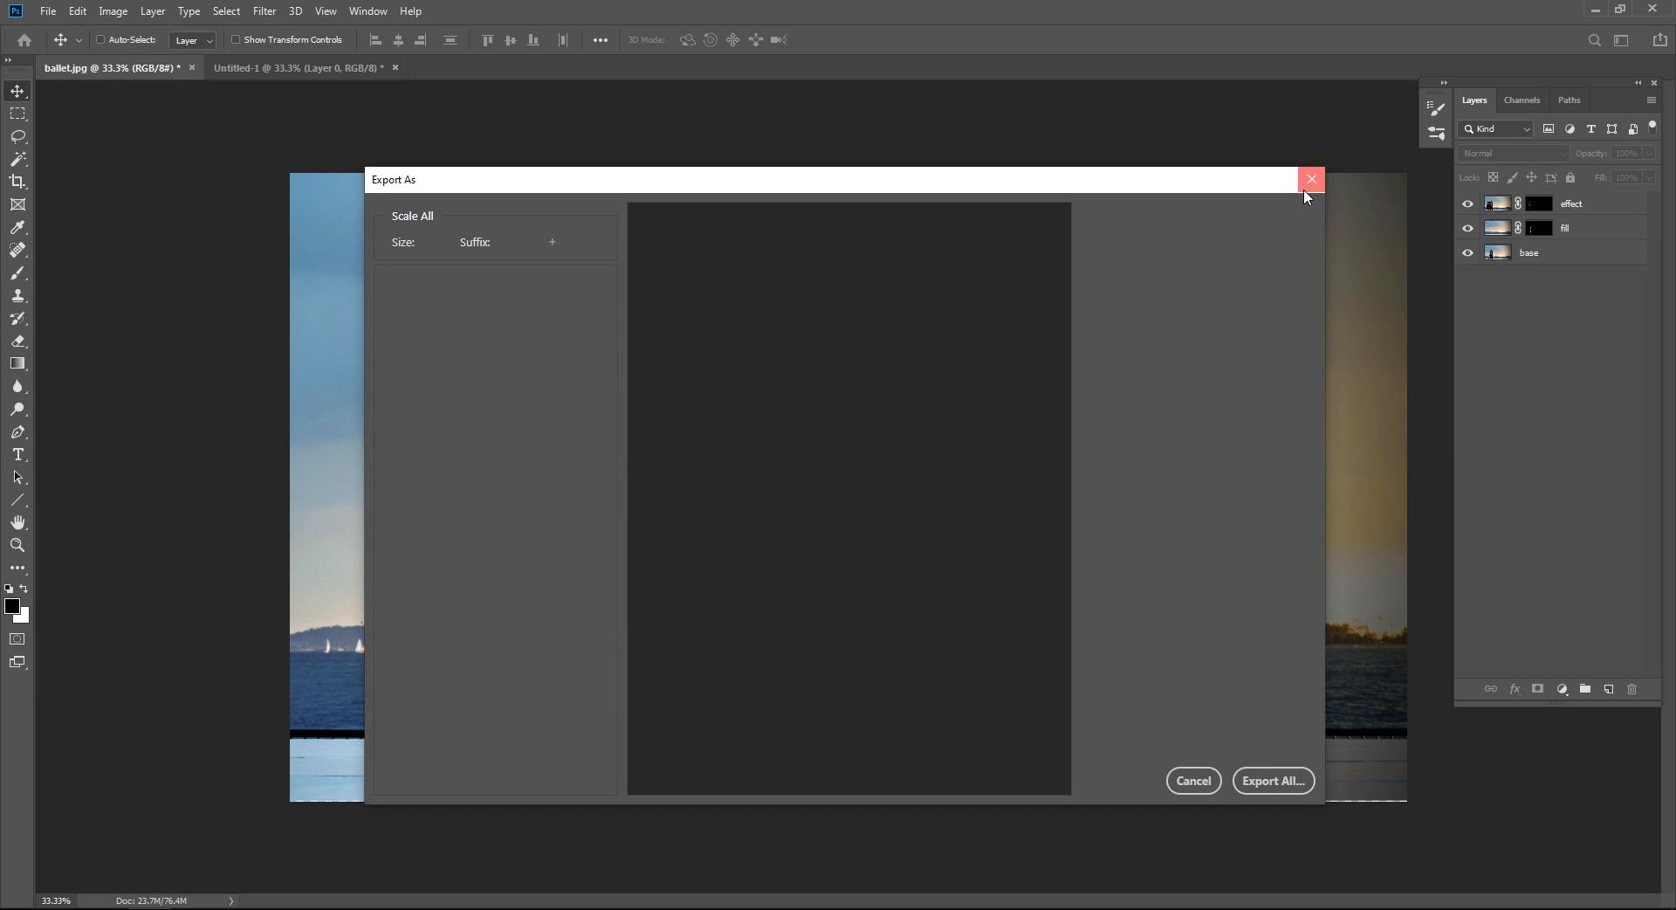
{"action": "key", "text": "ctrl"}
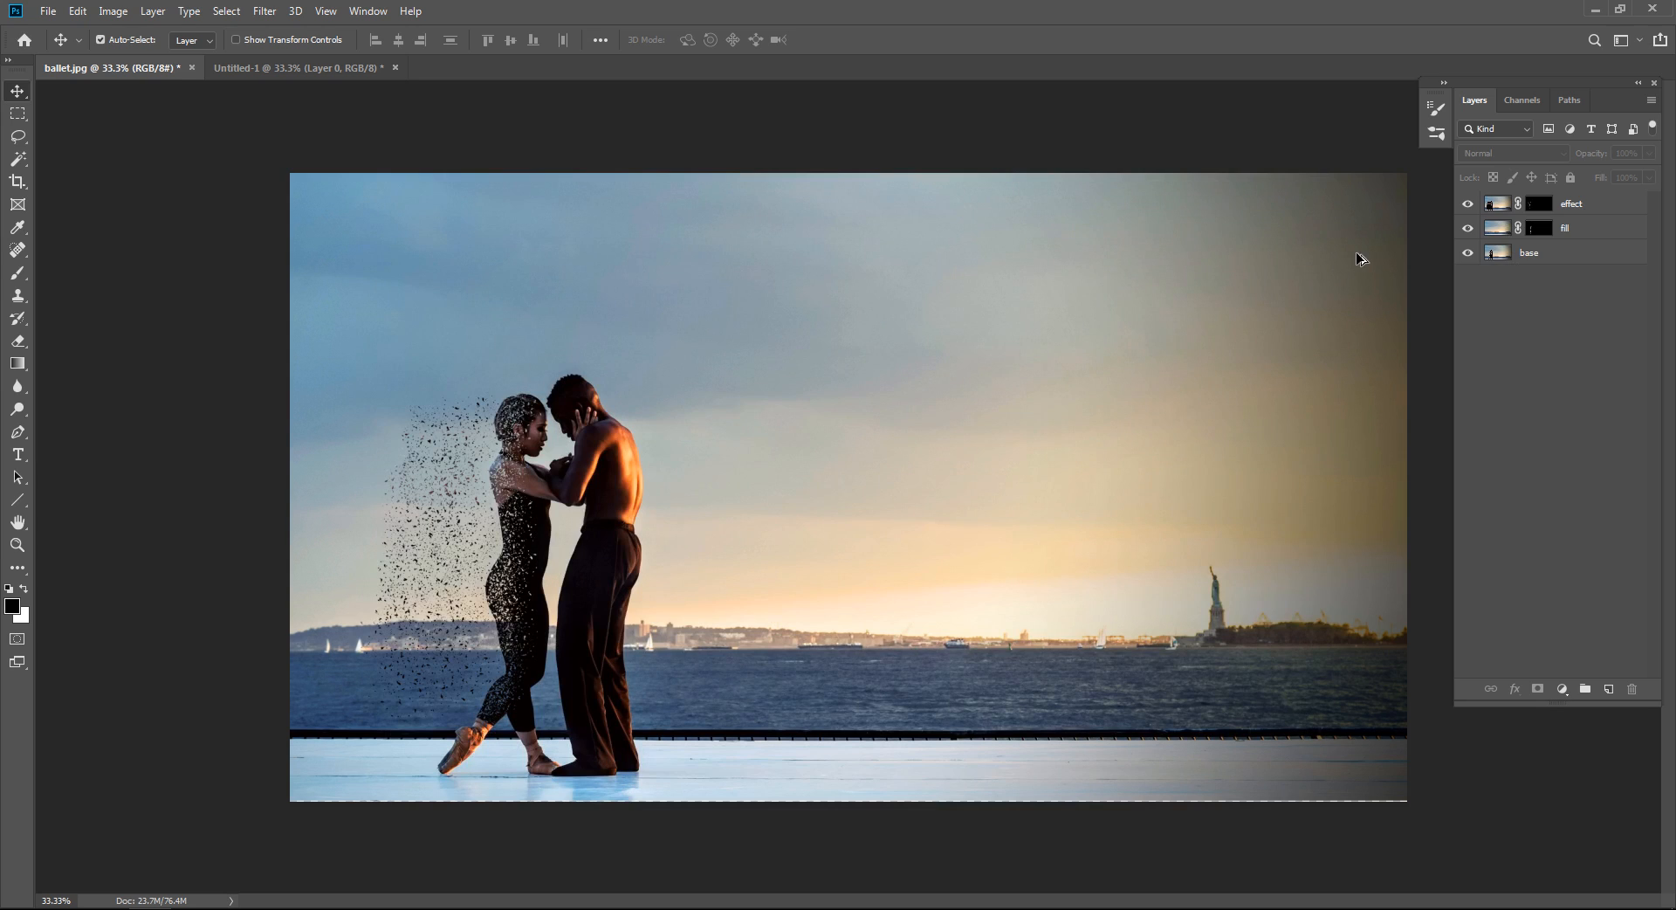
Stamp all visible layers into a new top layer and open it in the Camera Raw Filter.
{"action": "key", "text": "ctrl+shift+alt+n"}
{"action": "key", "text": "ctrl+shift+alt+e"}
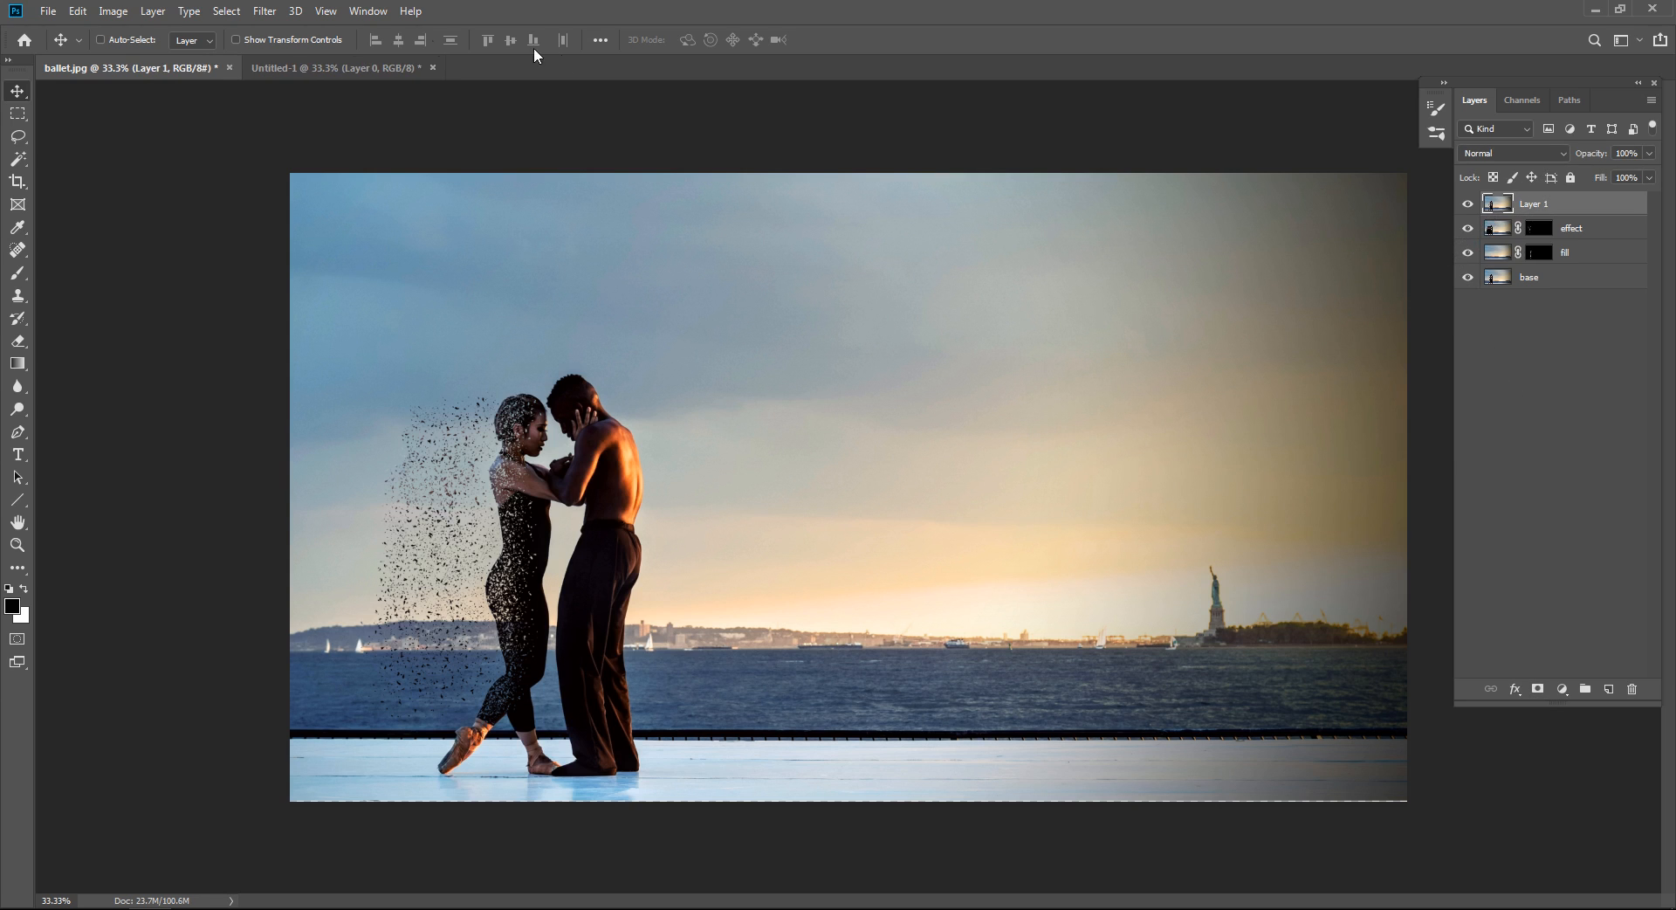
{"action": "left_click", "coordinate": [269, 12]}
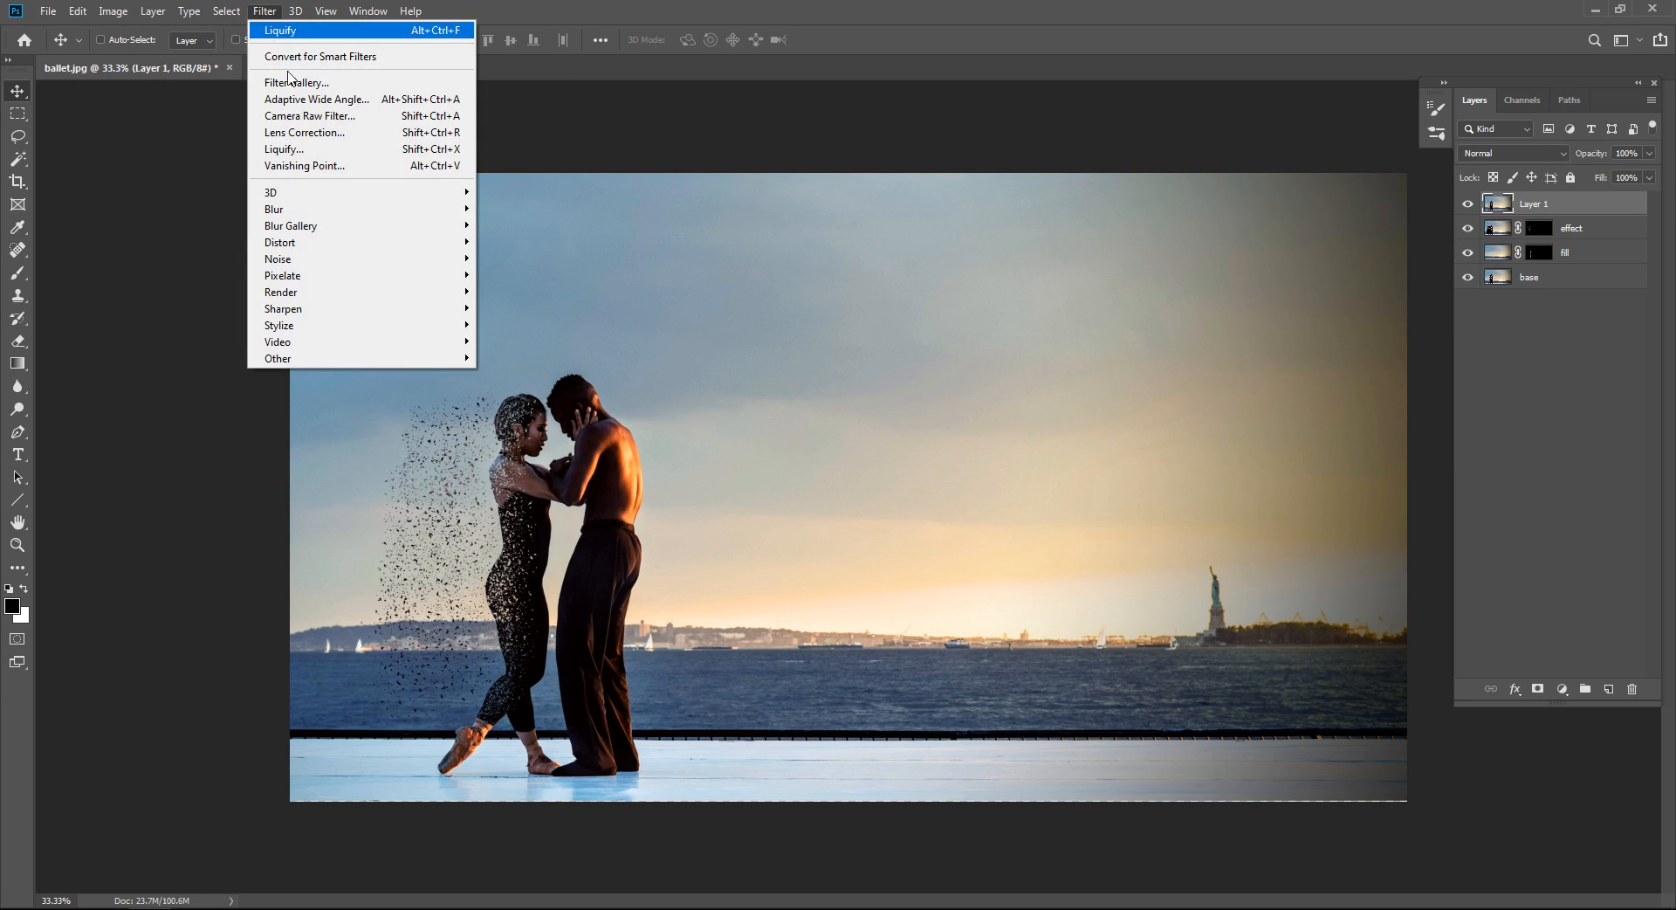
{"action": "left_click", "coordinate": [680, 124]}
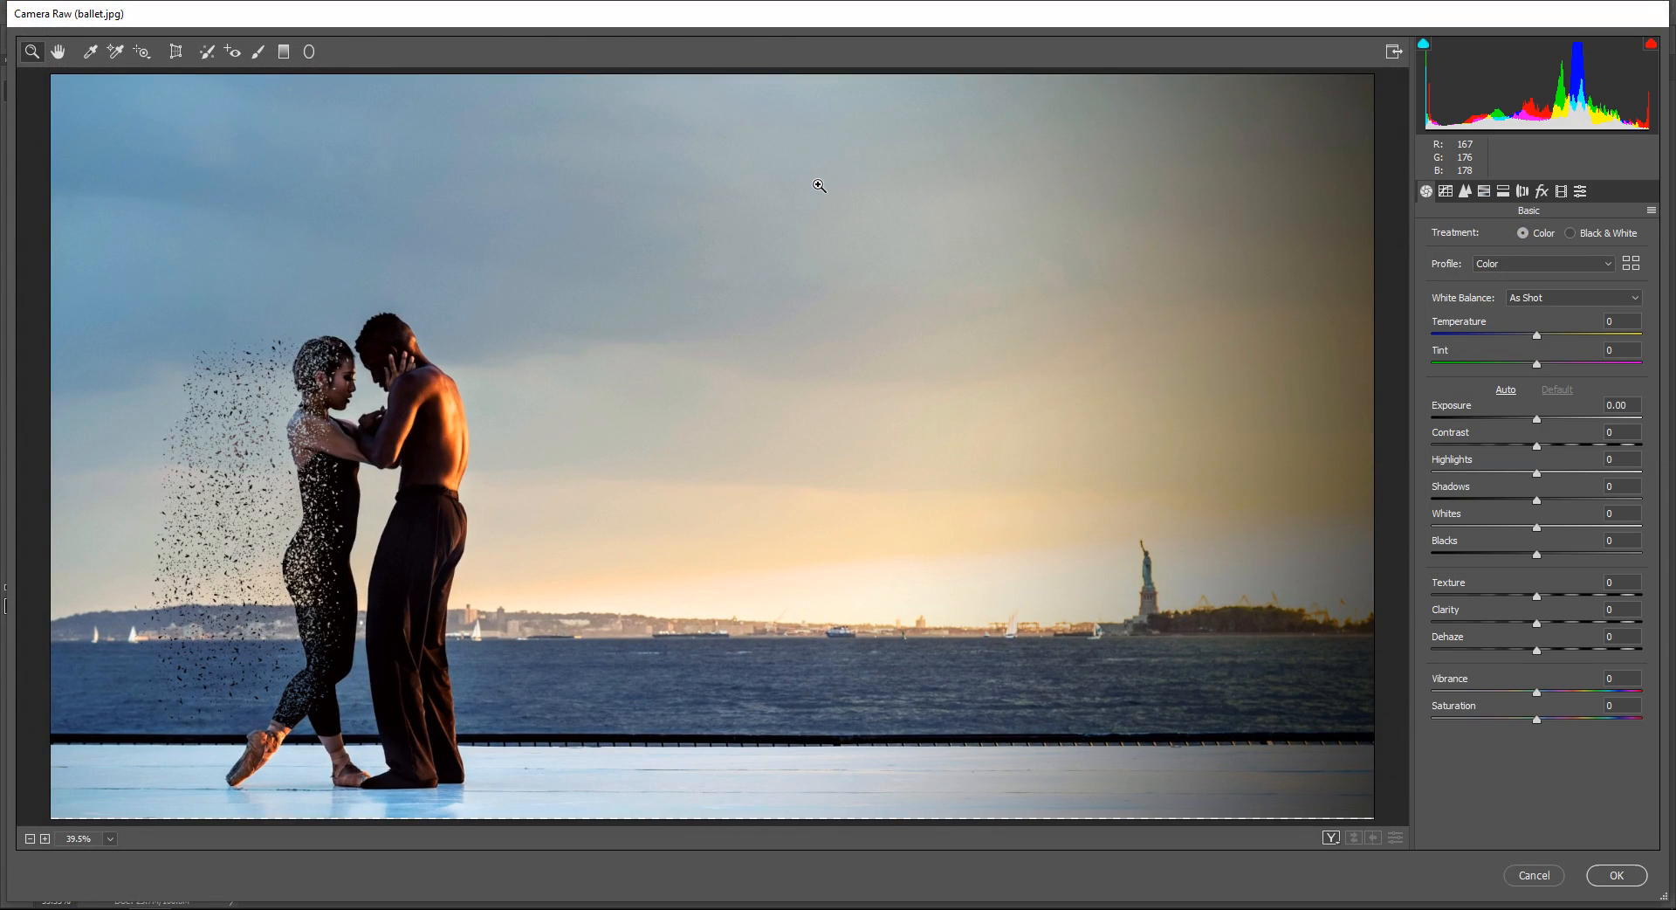
{"action": "scroll", "coordinate": [823, 200], "scroll_direction": "down", "scroll_amount": 4}
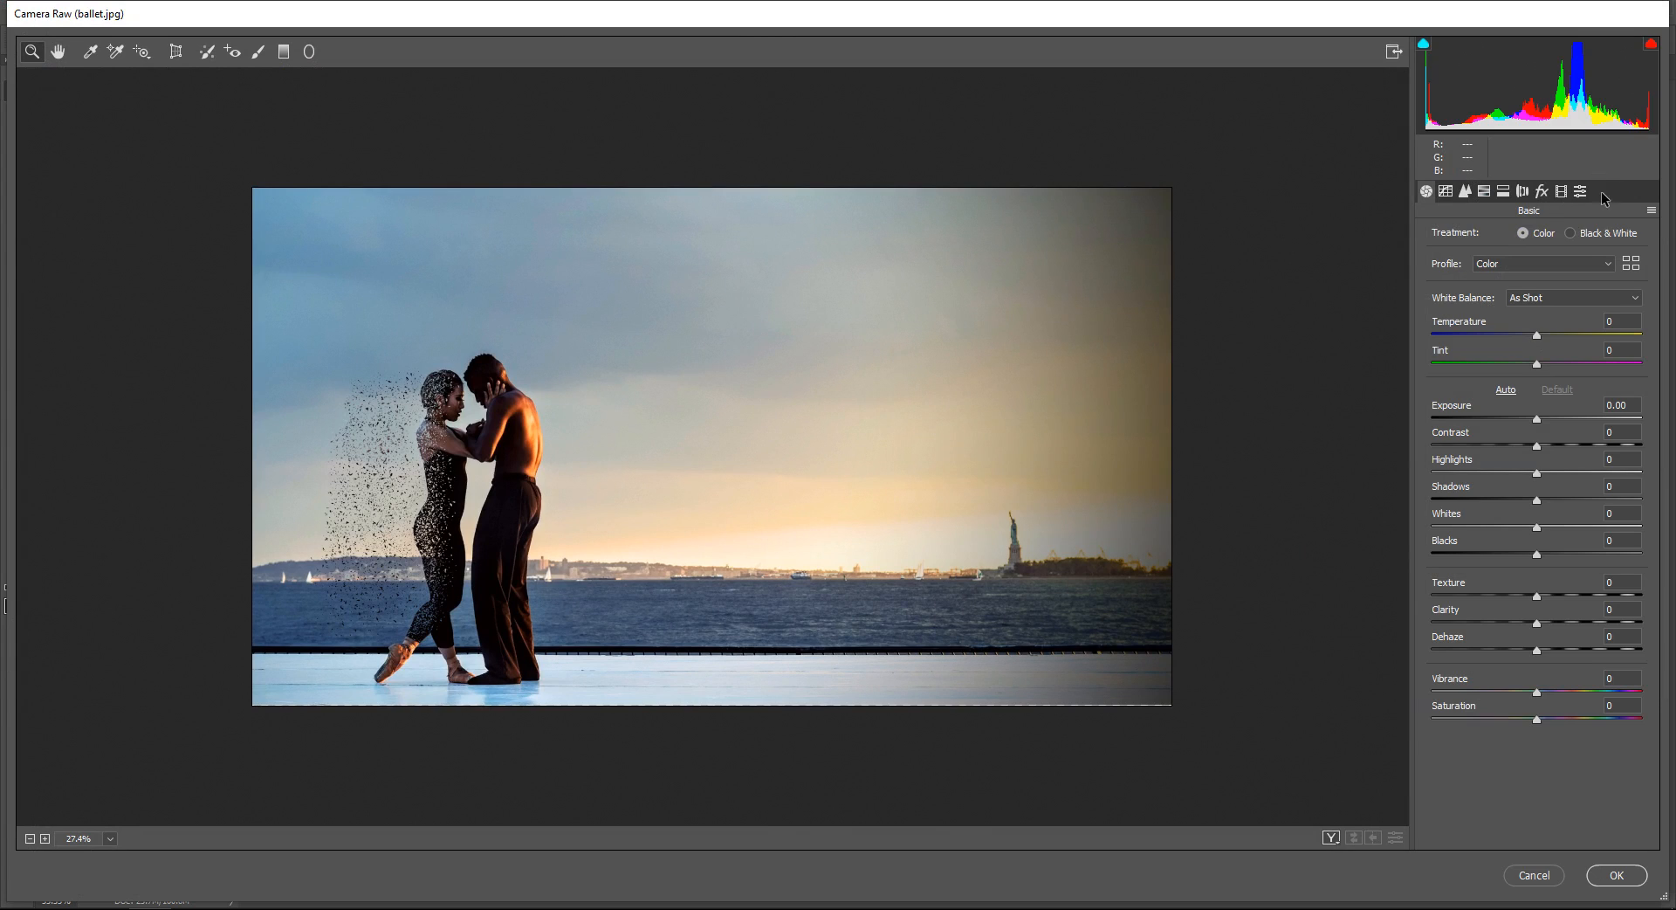
In the Camera Raw calibration, set the Red Primary hue to +100 and the Blue Primary hue to -100.
{"action": "left_click", "coordinate": [1559, 192]}
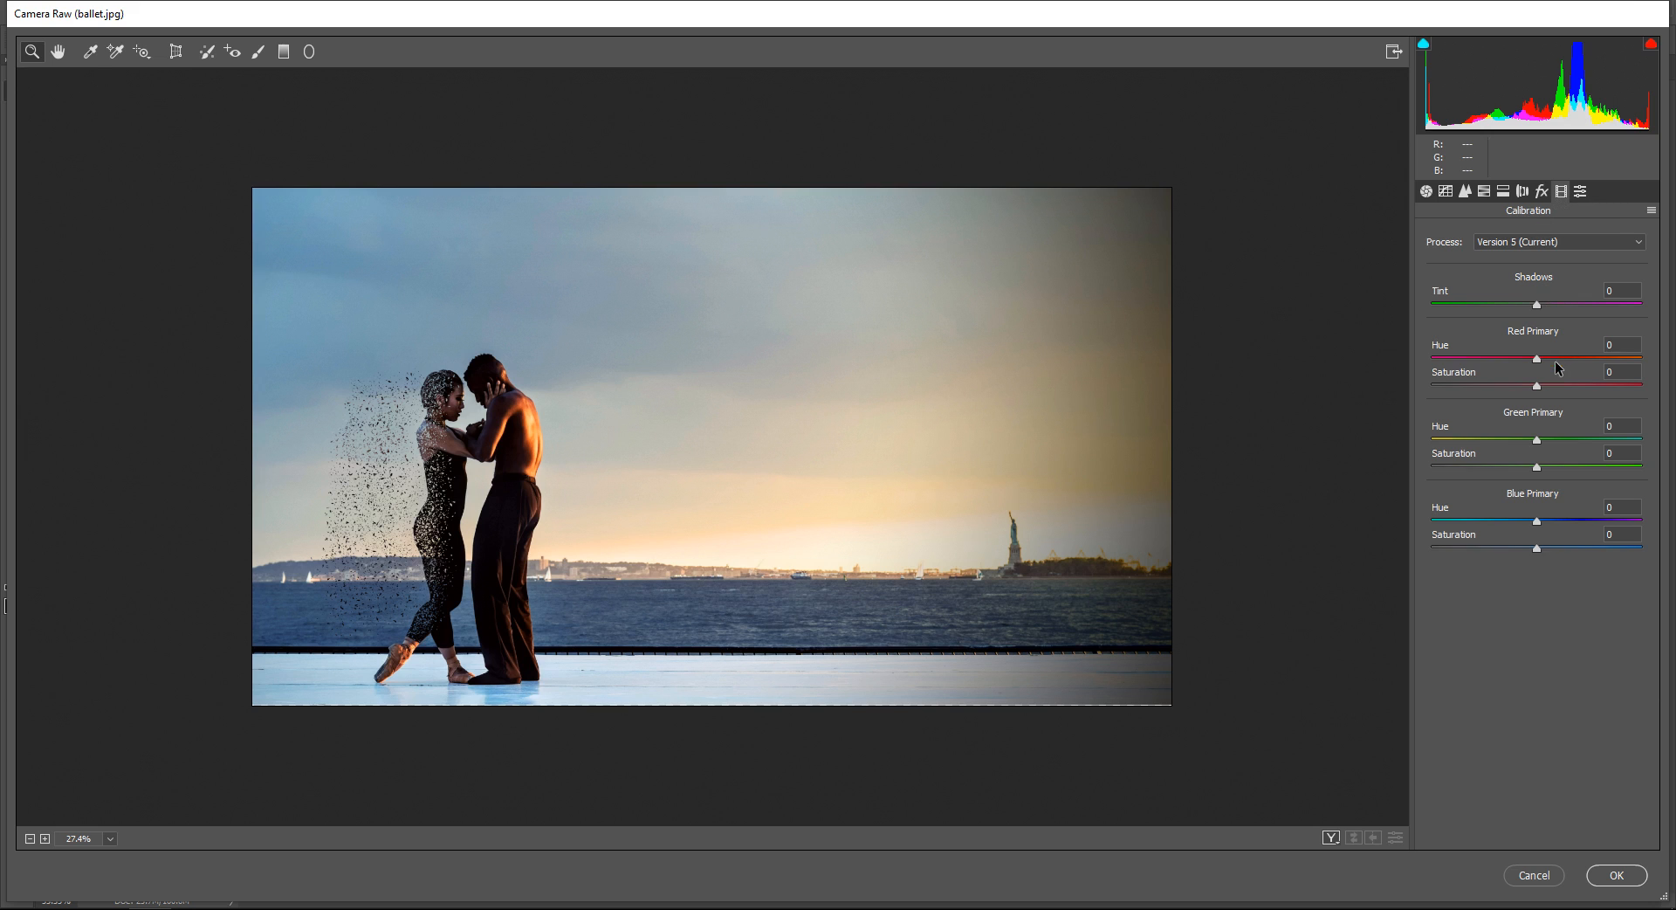
{"action": "left_click_drag", "start_coordinate": [1539, 358], "coordinate": [1643, 359]}
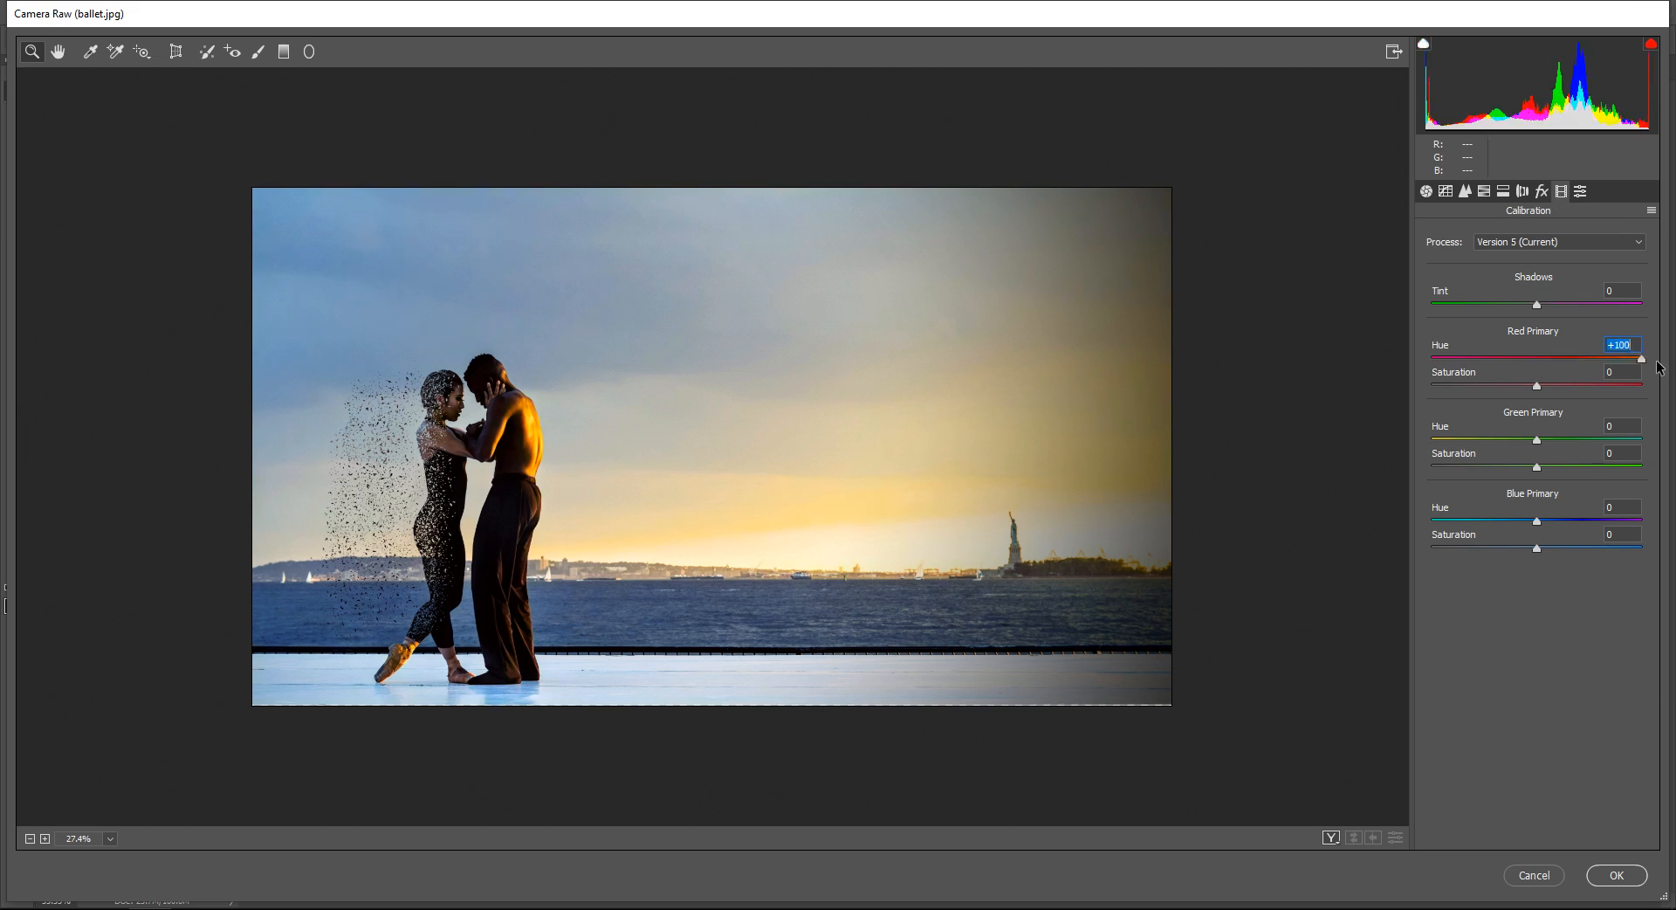
{"action": "left_click_drag", "start_coordinate": [1545, 522], "coordinate": [1367, 529]}
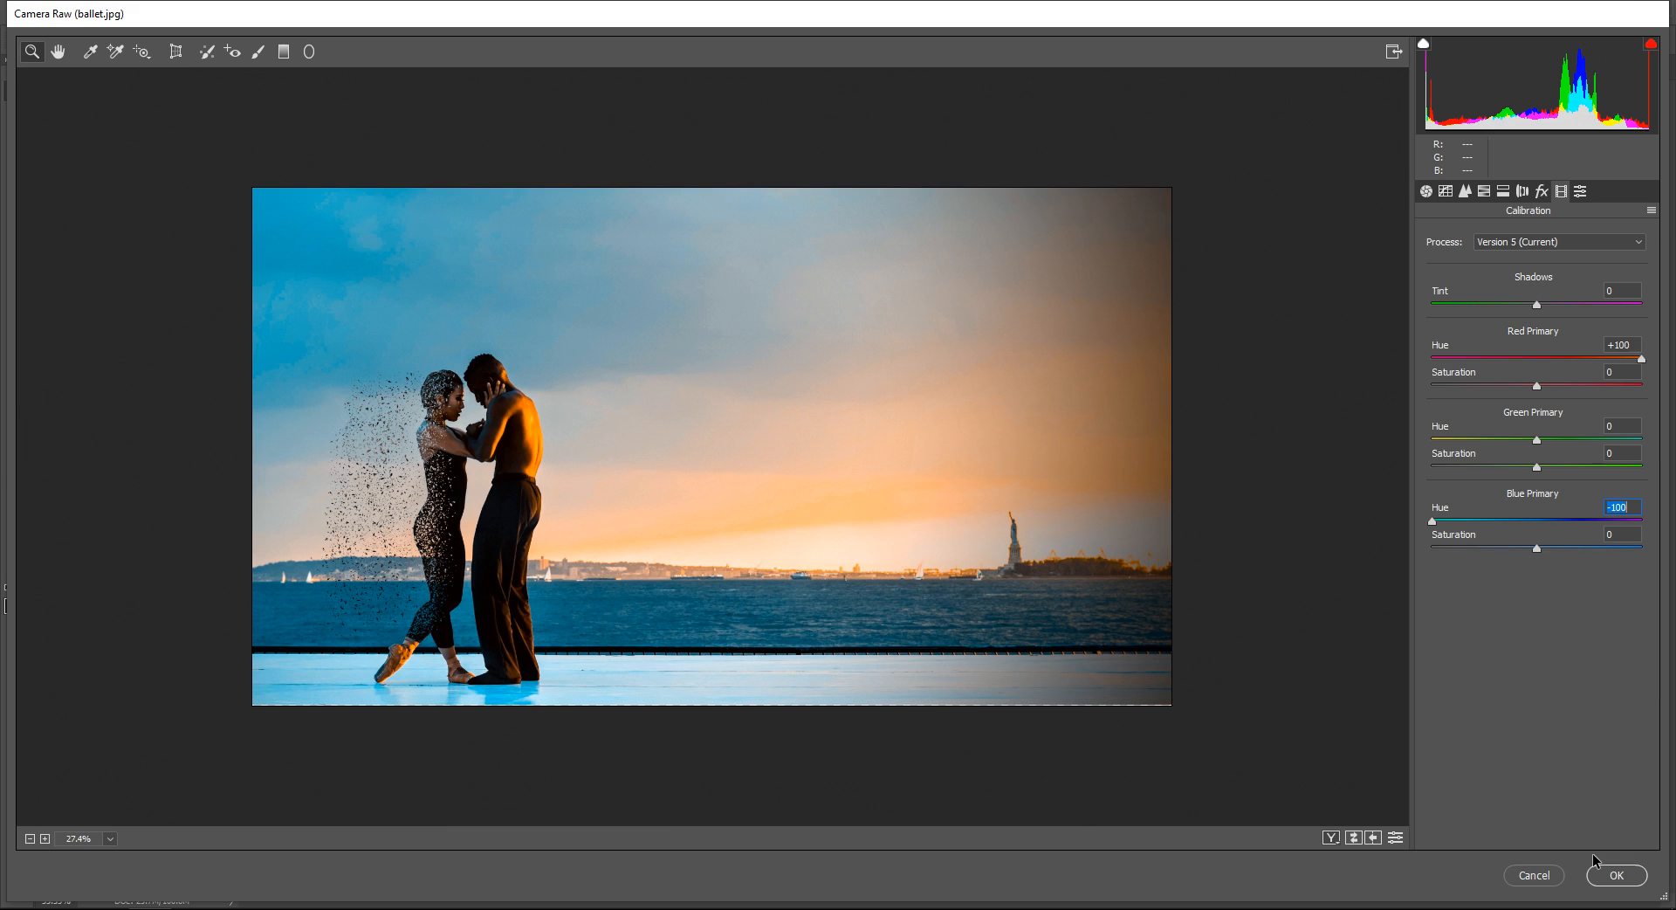
Set Temperature -10, Tint +6, Exposure +0.15, Contrast +6, Highlights +8, Shadows -10, Whites +2 and Blacks -6 in the basic adjustments.
{"action": "left_click", "coordinate": [1426, 192]}
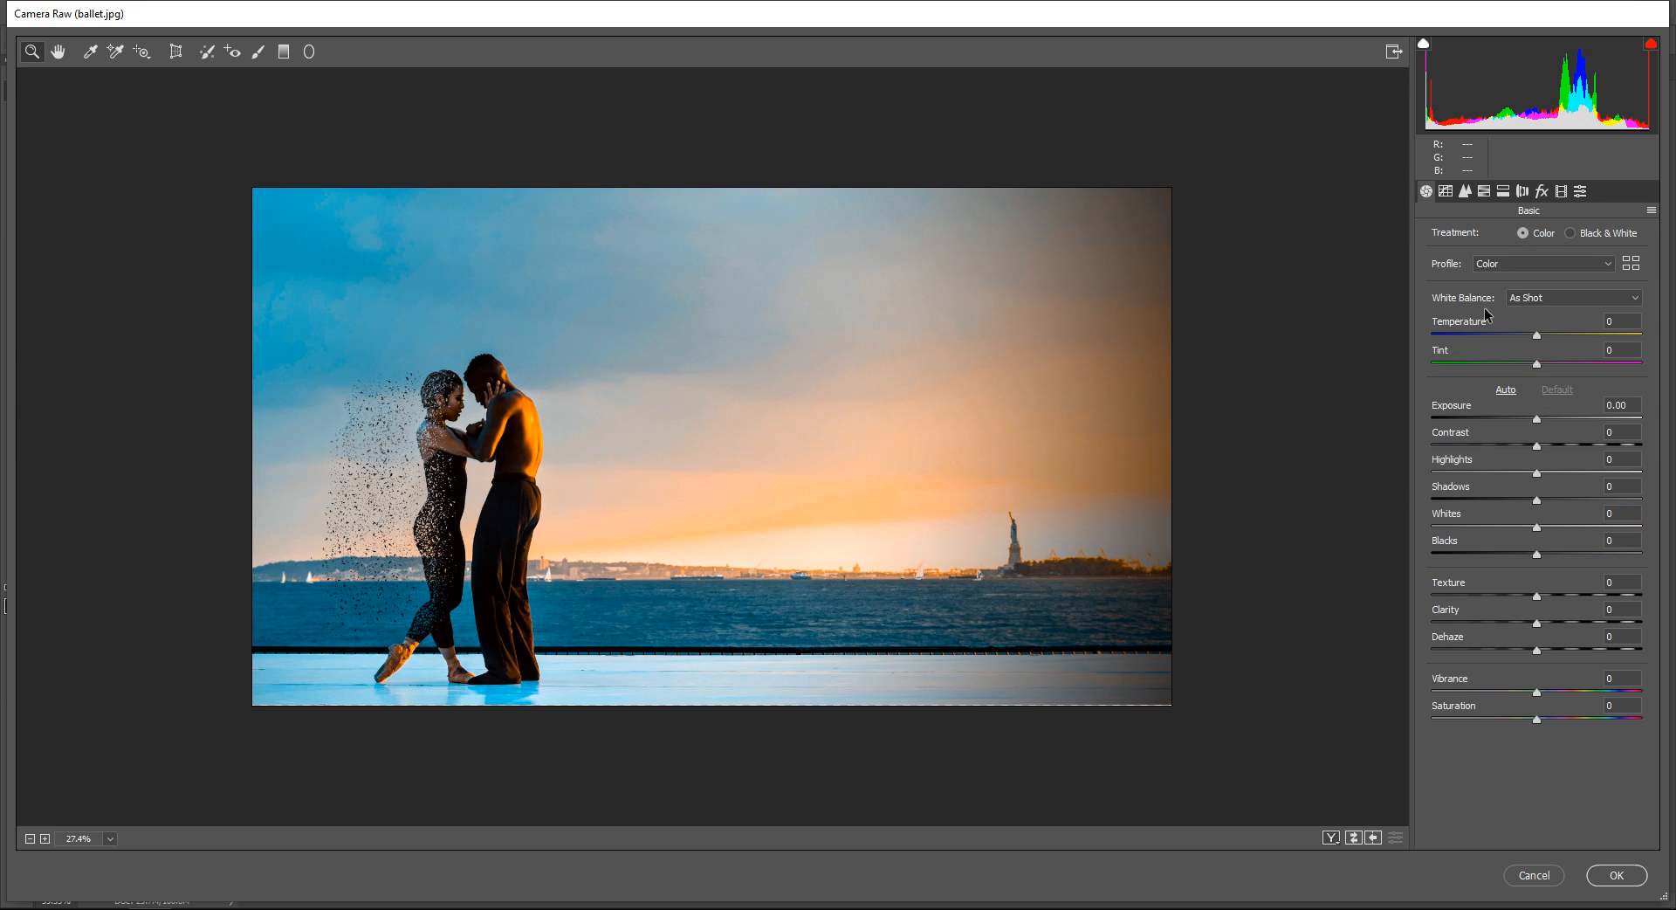
{"action": "mouse_move", "coordinate": [1537, 335]}
{"action": "left_mouse_down"}
{"action": "mouse_move", "coordinate": [1522, 335]}
{"action": "mouse_move", "coordinate": [1538, 366]}
{"action": "left_mouse_up"}
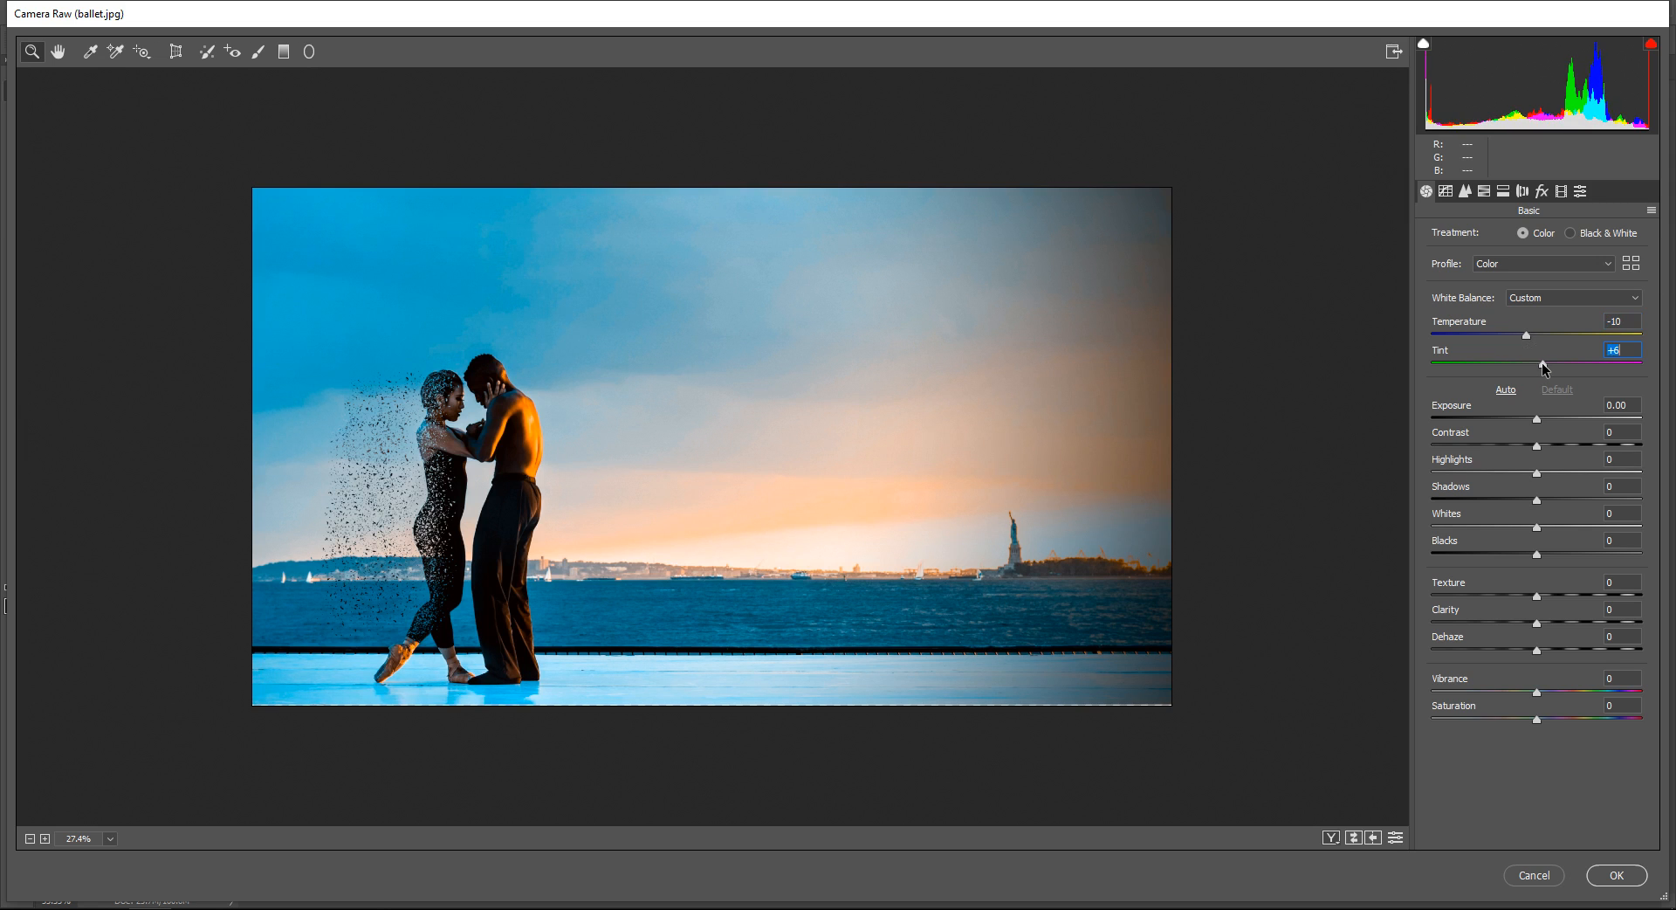
{"action": "left_click_drag", "start_coordinate": [1538, 421], "coordinate": [1530, 554]}
{"action": "left_click", "coordinate": [1537, 447]}
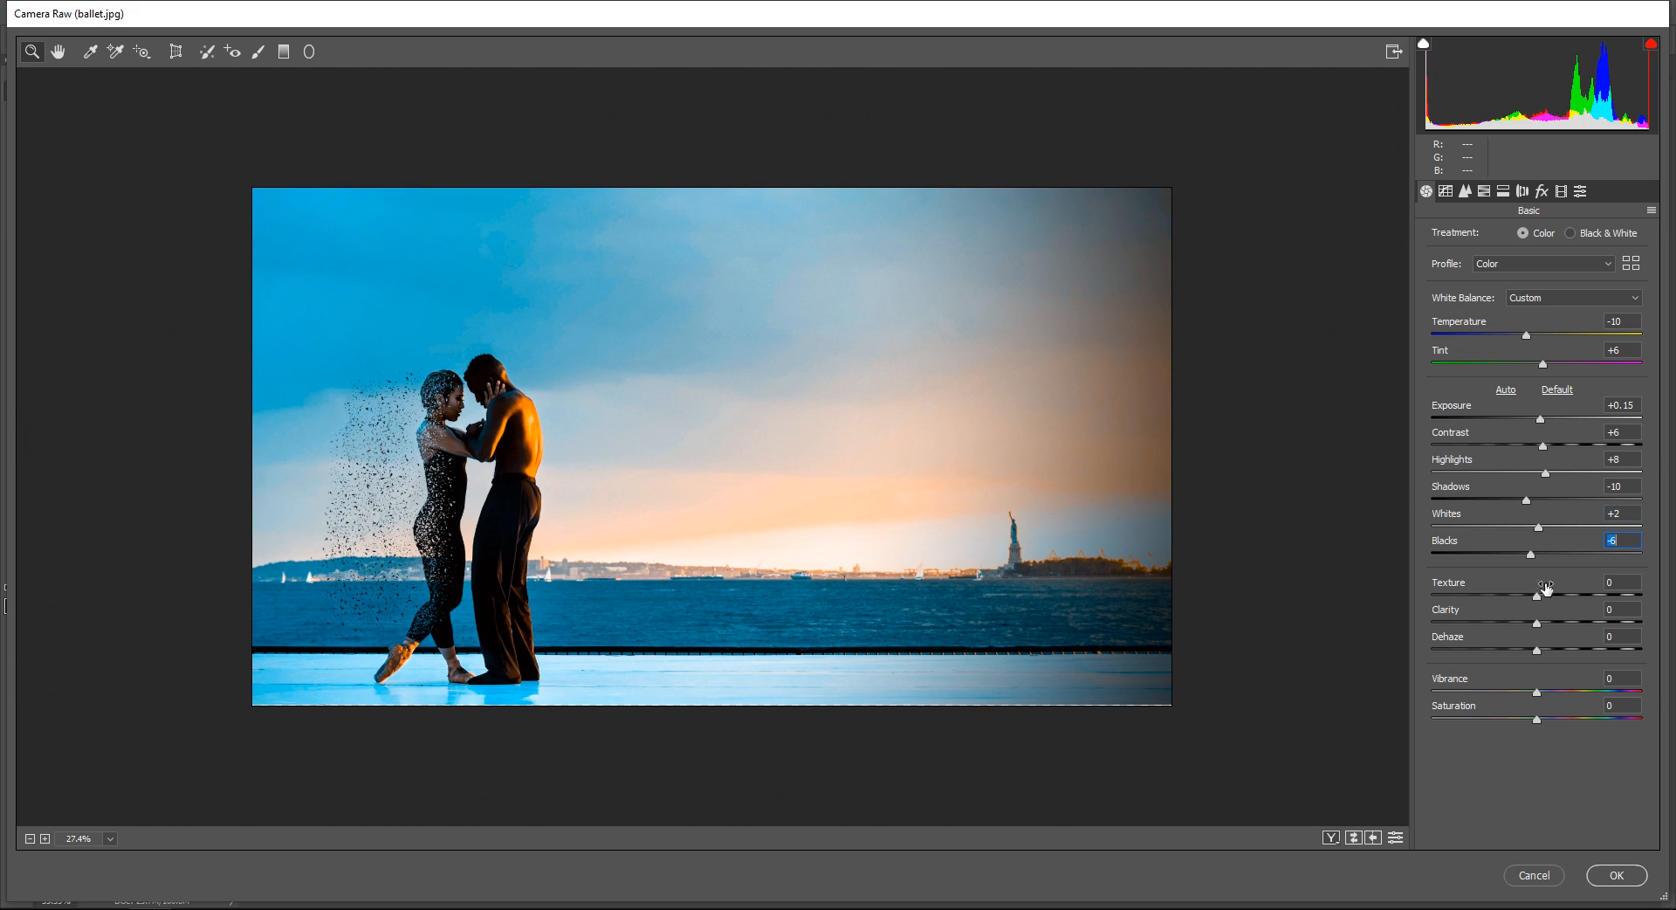
Set Texture and Clarity to +8, and Dehaze, Vibrance and Saturation to +11.
{"action": "left_click", "coordinate": [1545, 594]}
{"action": "left_click", "coordinate": [1545, 621]}
{"action": "left_click_drag", "start_coordinate": [1539, 652], "coordinate": [1547, 724]}
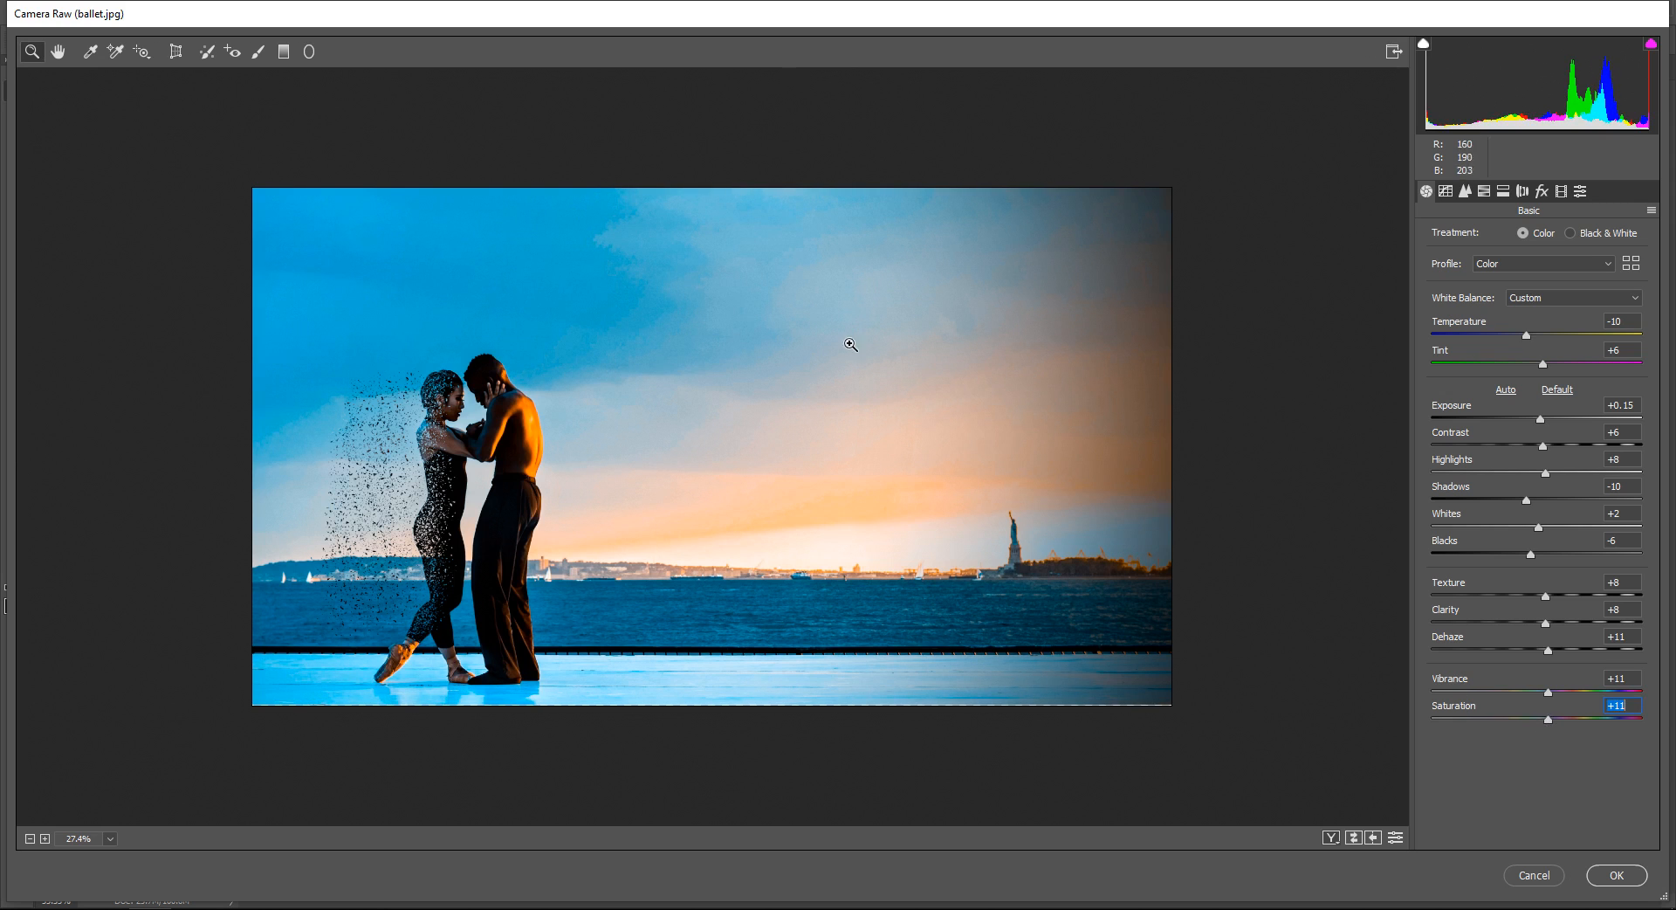
Darken the photo's edges with lens vignetting, trying amount -22 and midpoint 42, and fine-tune both values.
{"action": "left_click", "coordinate": [1538, 190]}
{"action": "left_click", "coordinate": [1523, 190]}
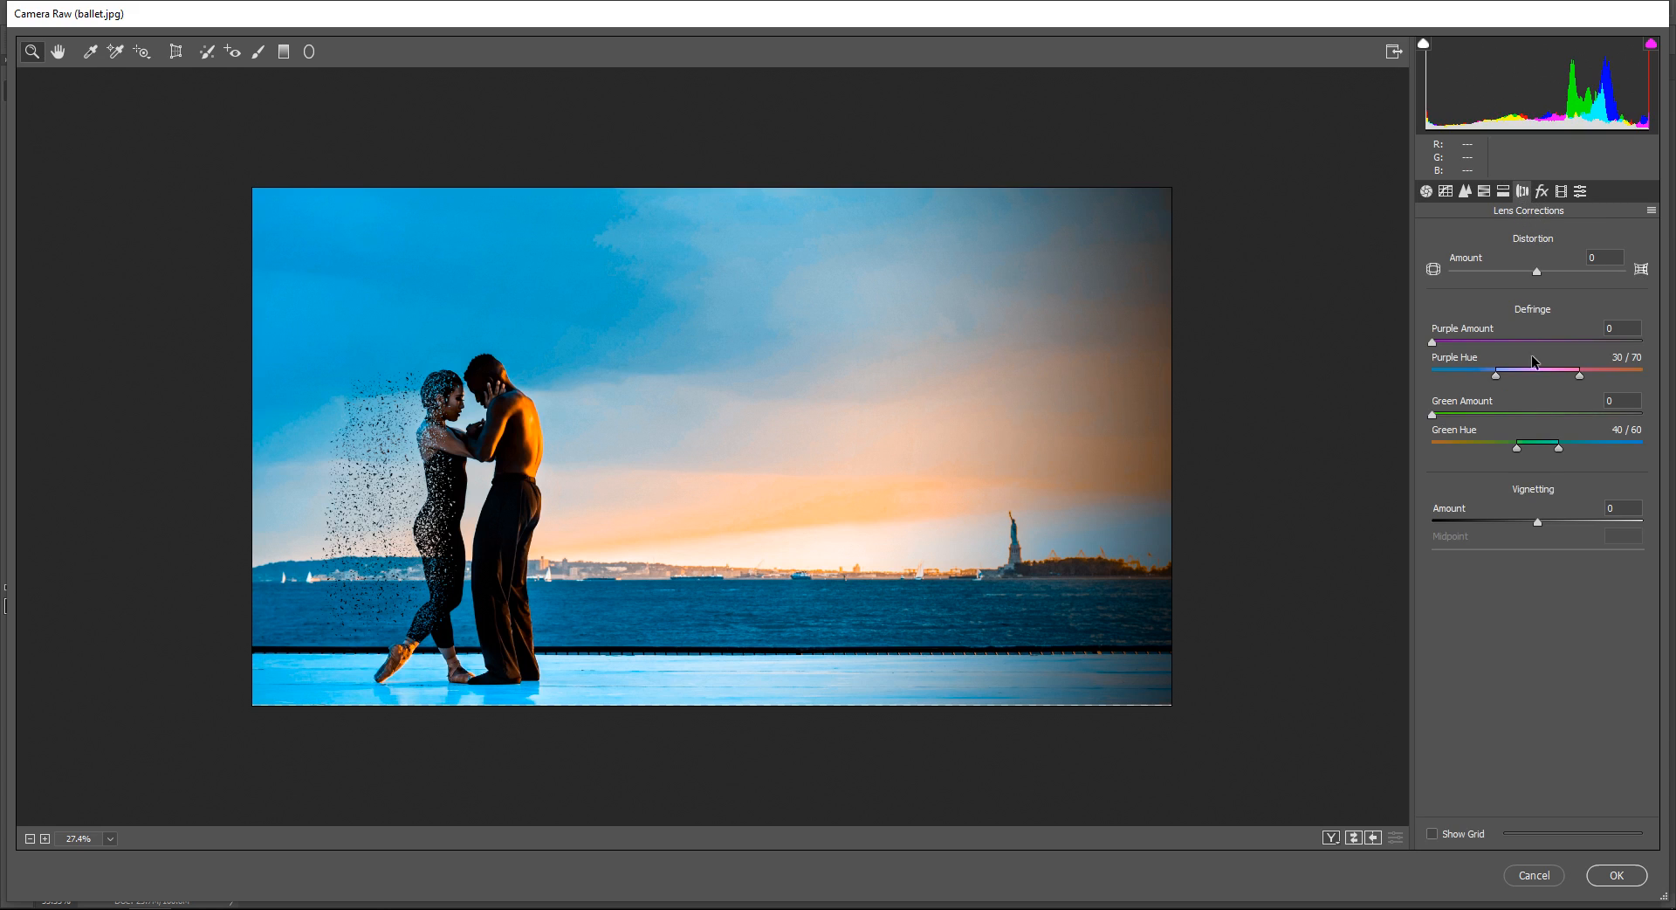
{"action": "mouse_move", "coordinate": [1538, 521]}
{"action": "left_mouse_down"}
{"action": "mouse_move", "coordinate": [1517, 522]}
{"action": "mouse_move", "coordinate": [1527, 550]}
{"action": "left_mouse_up"}
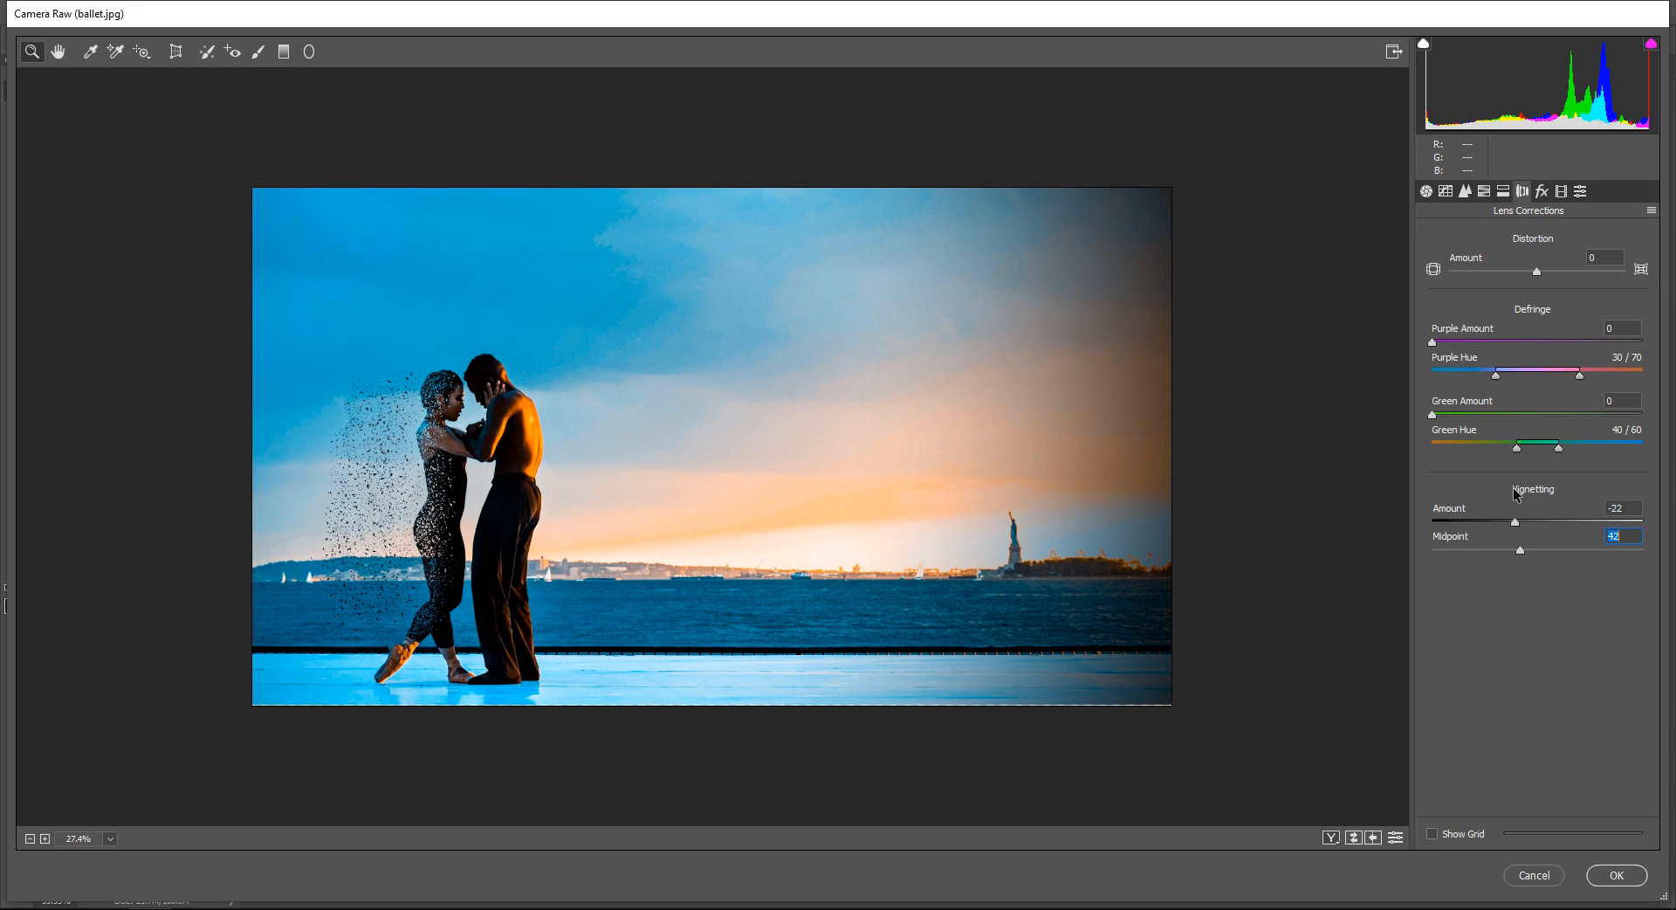
{"action": "mouse_move", "coordinate": [1516, 523]}
{"action": "left_mouse_down"}
{"action": "mouse_move", "coordinate": [1496, 525]}
{"action": "mouse_move", "coordinate": [1526, 527]}
{"action": "mouse_move", "coordinate": [1524, 548]}
{"action": "left_mouse_up"}
Split-tone the highlights with hue 185 and saturation 8, and apply the Camera Raw adjustments.
{"action": "left_click", "coordinate": [1502, 194]}
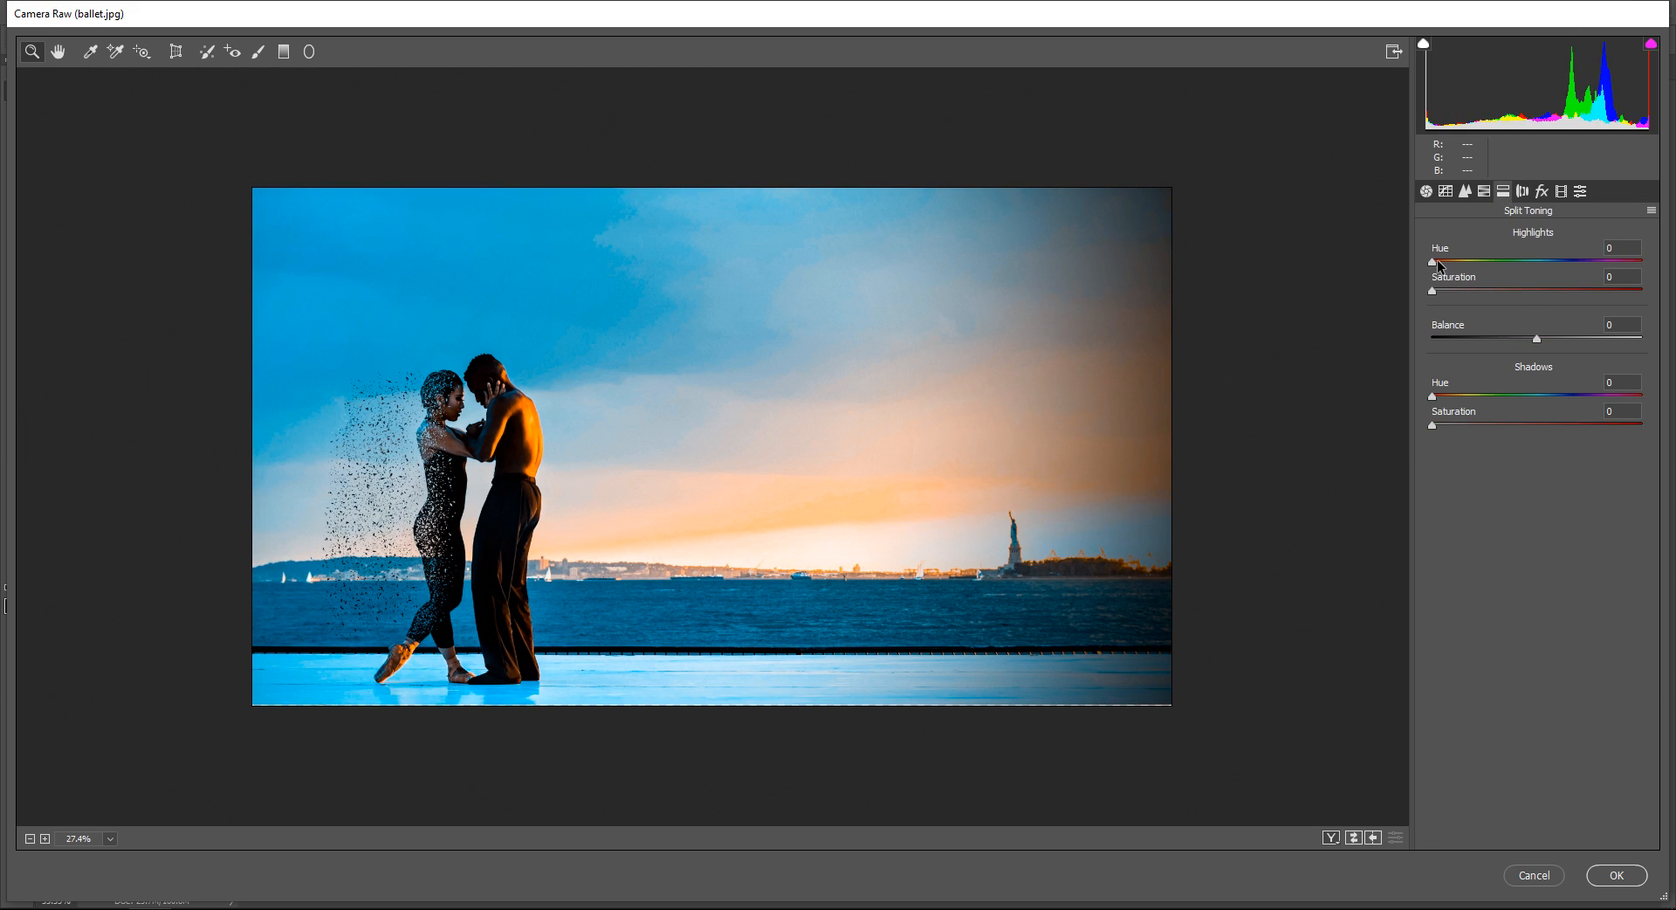
{"action": "left_click_drag", "start_coordinate": [1437, 263], "coordinate": [1536, 275]}
{"action": "mouse_move", "coordinate": [1432, 290]}
{"action": "left_mouse_down"}
{"action": "mouse_move", "coordinate": [1474, 292]}
{"action": "mouse_move", "coordinate": [1449, 290]}
{"action": "left_mouse_up"}
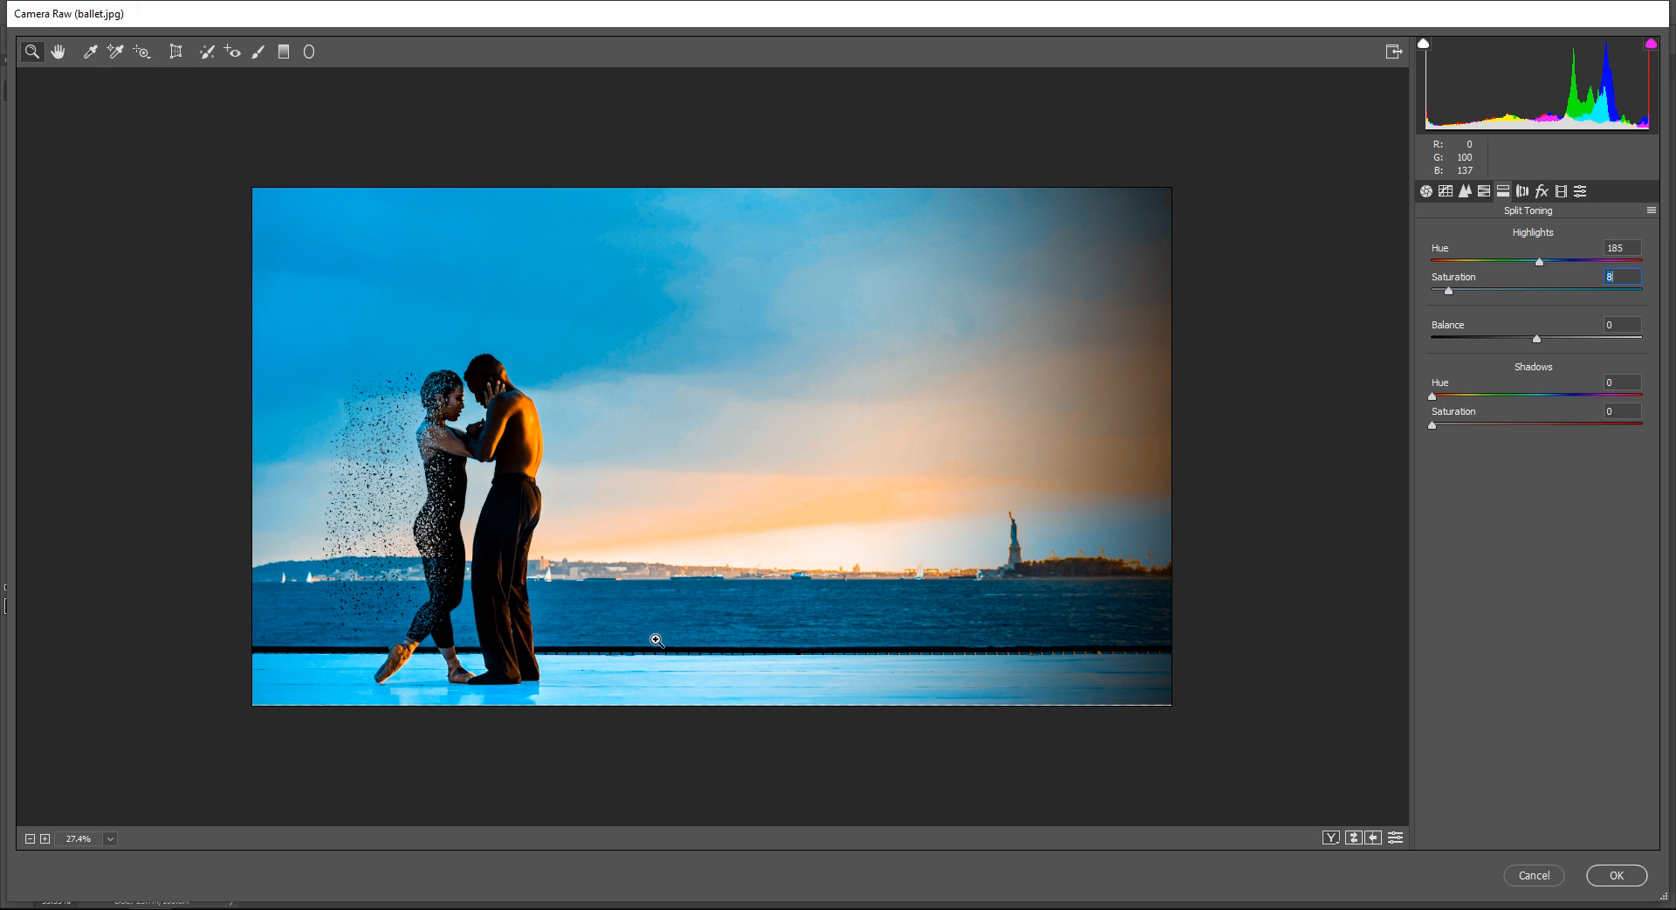
{"action": "left_click", "coordinate": [1613, 877]}
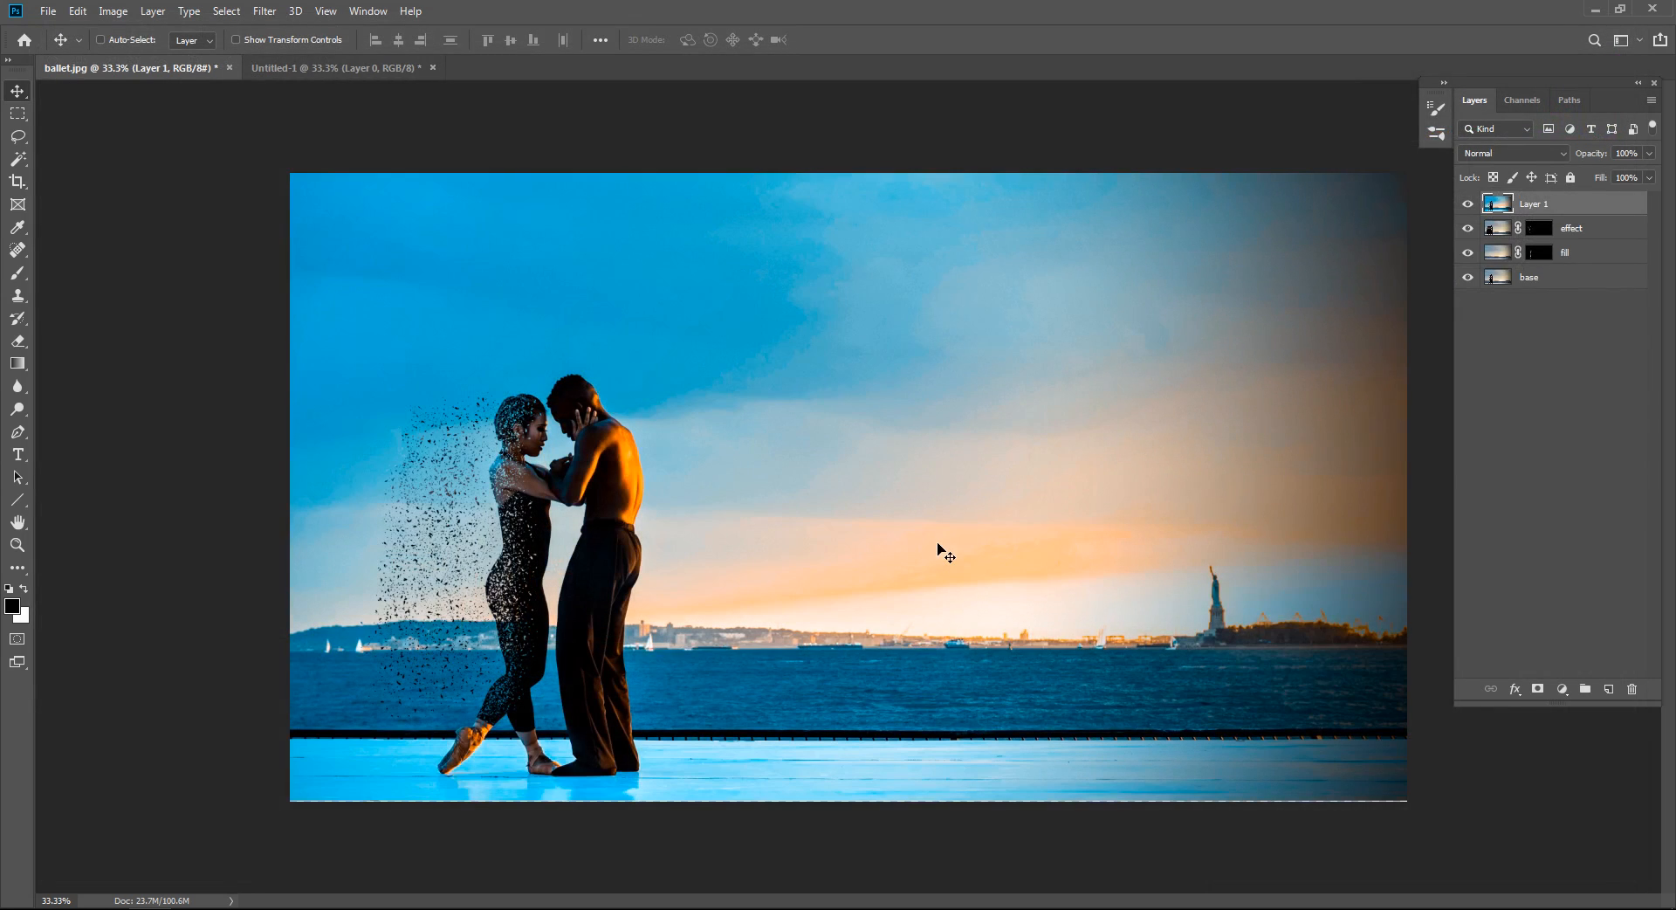
Toggle the visibility of the color-graded Layer 1 repeatedly to compare the image before and after grading.
{"action": "left_click_drag", "start_coordinate": [940, 536], "coordinate": [908, 532]}
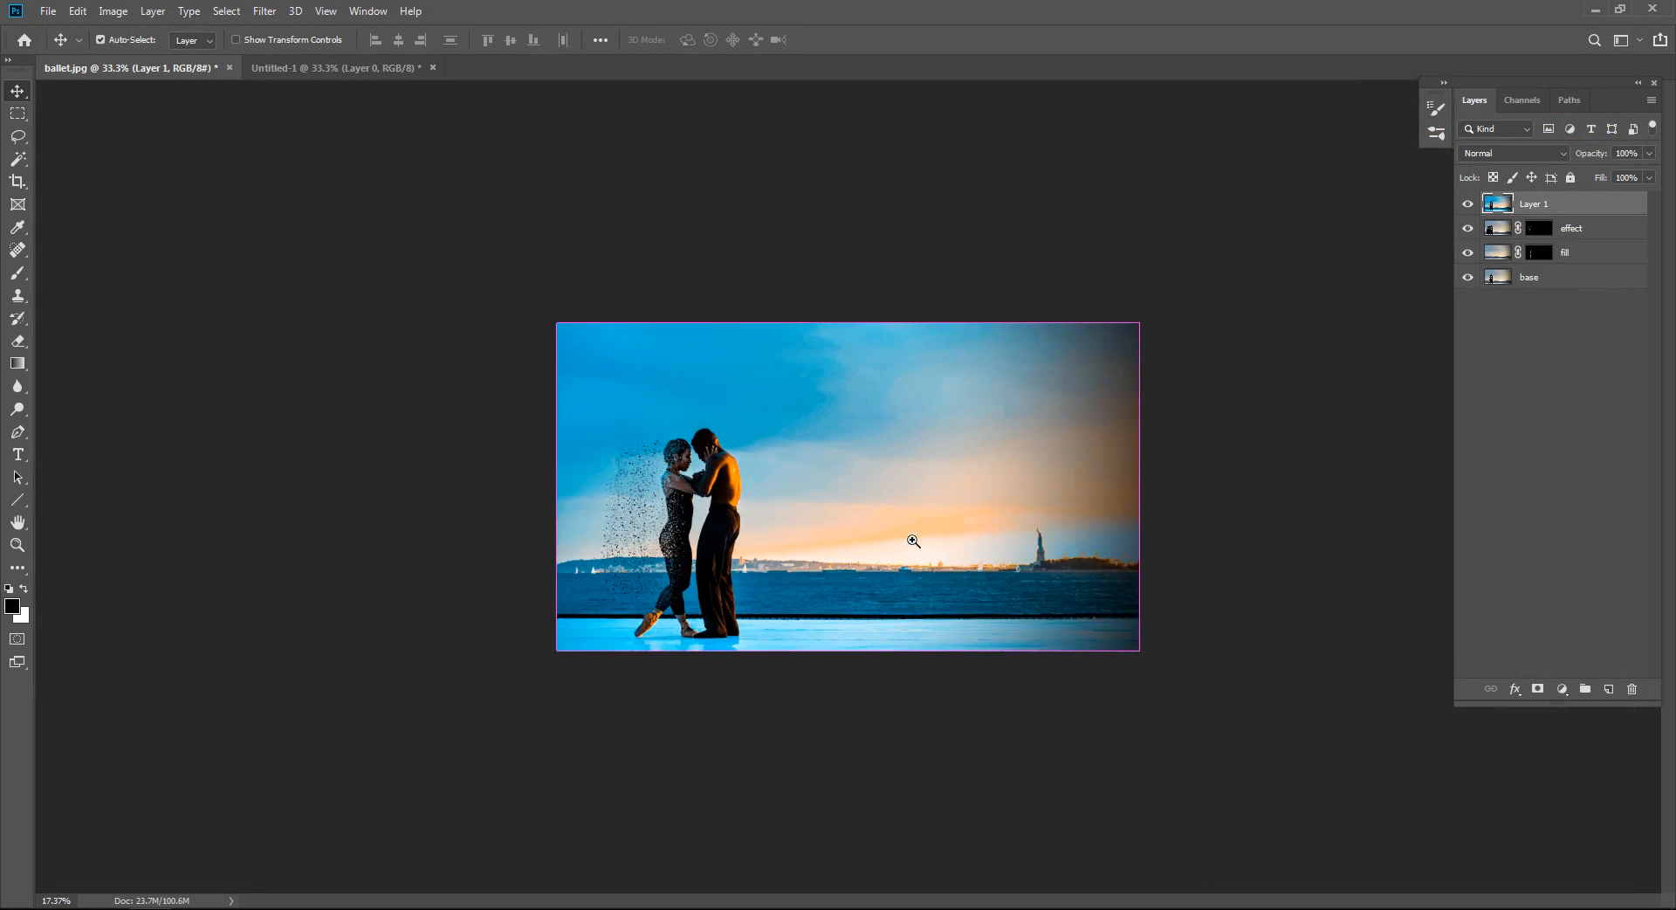
{"action": "left_click", "coordinate": [1463, 205]}
{"action": "left_click", "coordinate": [1463, 205]}
{"action": "left_click", "coordinate": [1463, 205]}
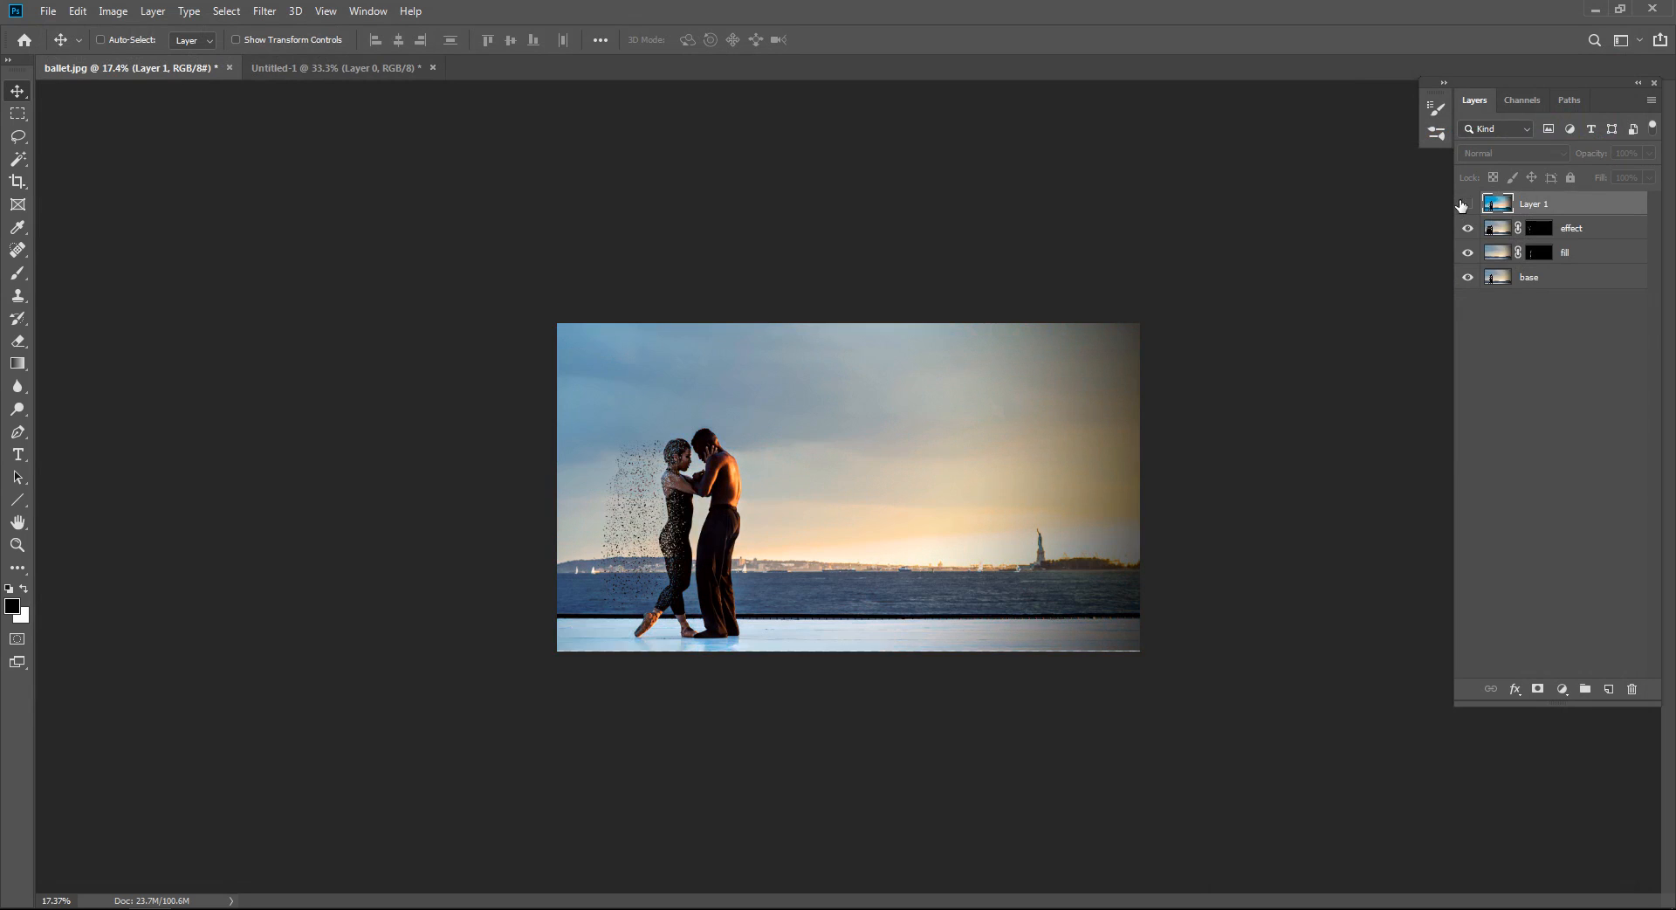
{"action": "left_click", "coordinate": [1463, 205]}
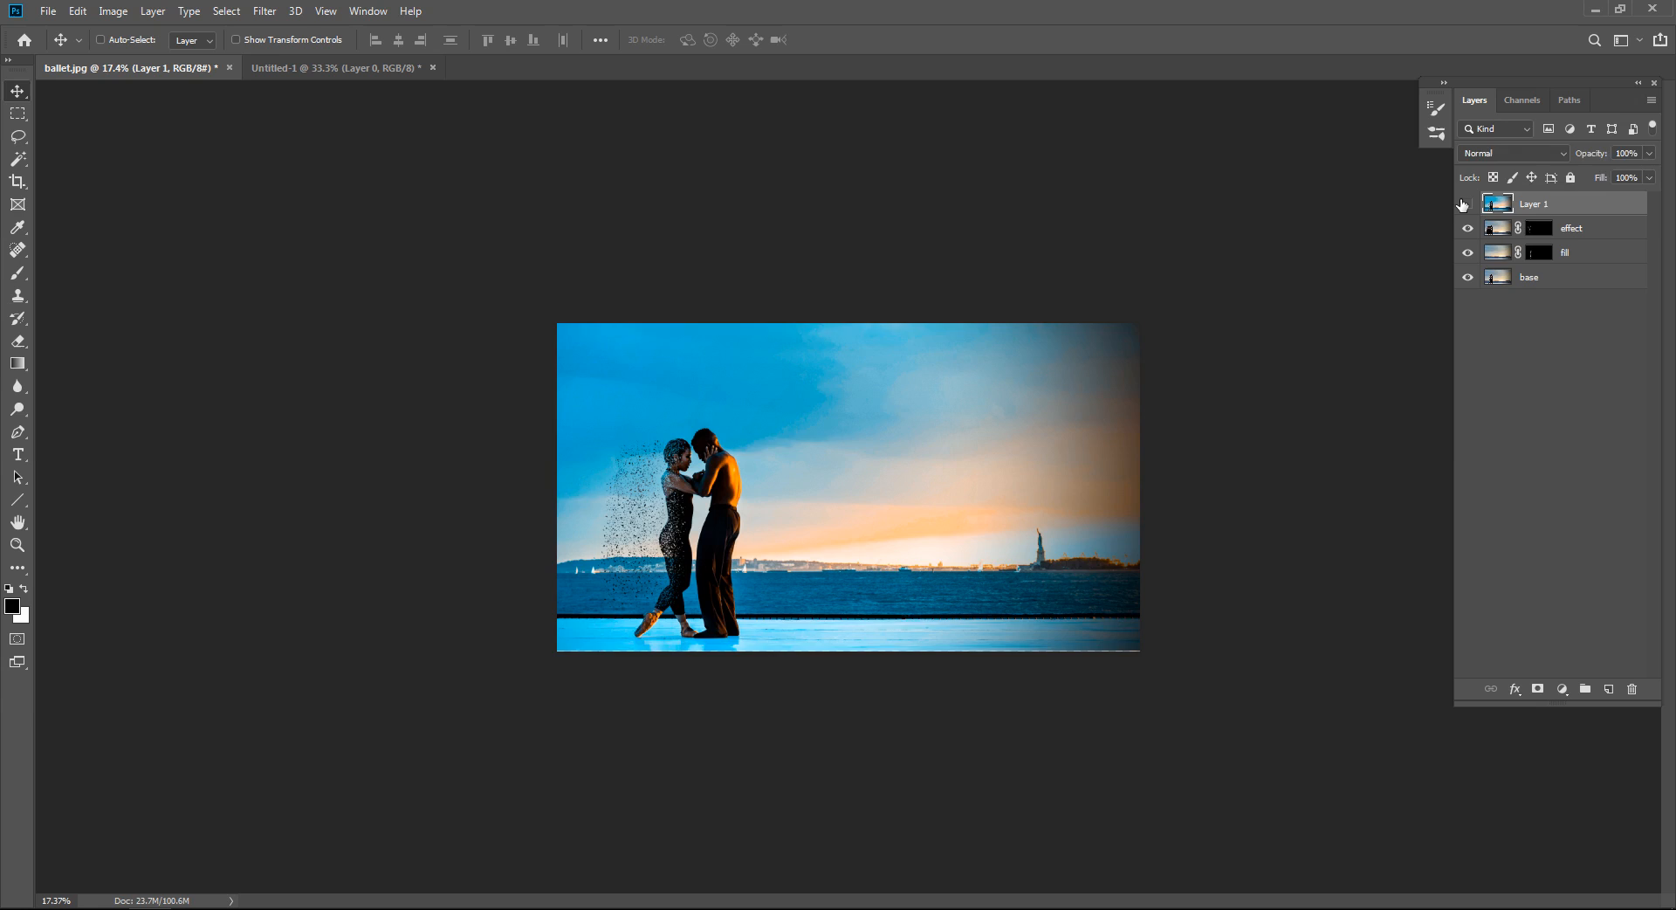
{"action": "left_click", "coordinate": [1463, 205]}
{"action": "left_click", "coordinate": [1463, 205]}
{"action": "left_click", "coordinate": [1463, 205]}
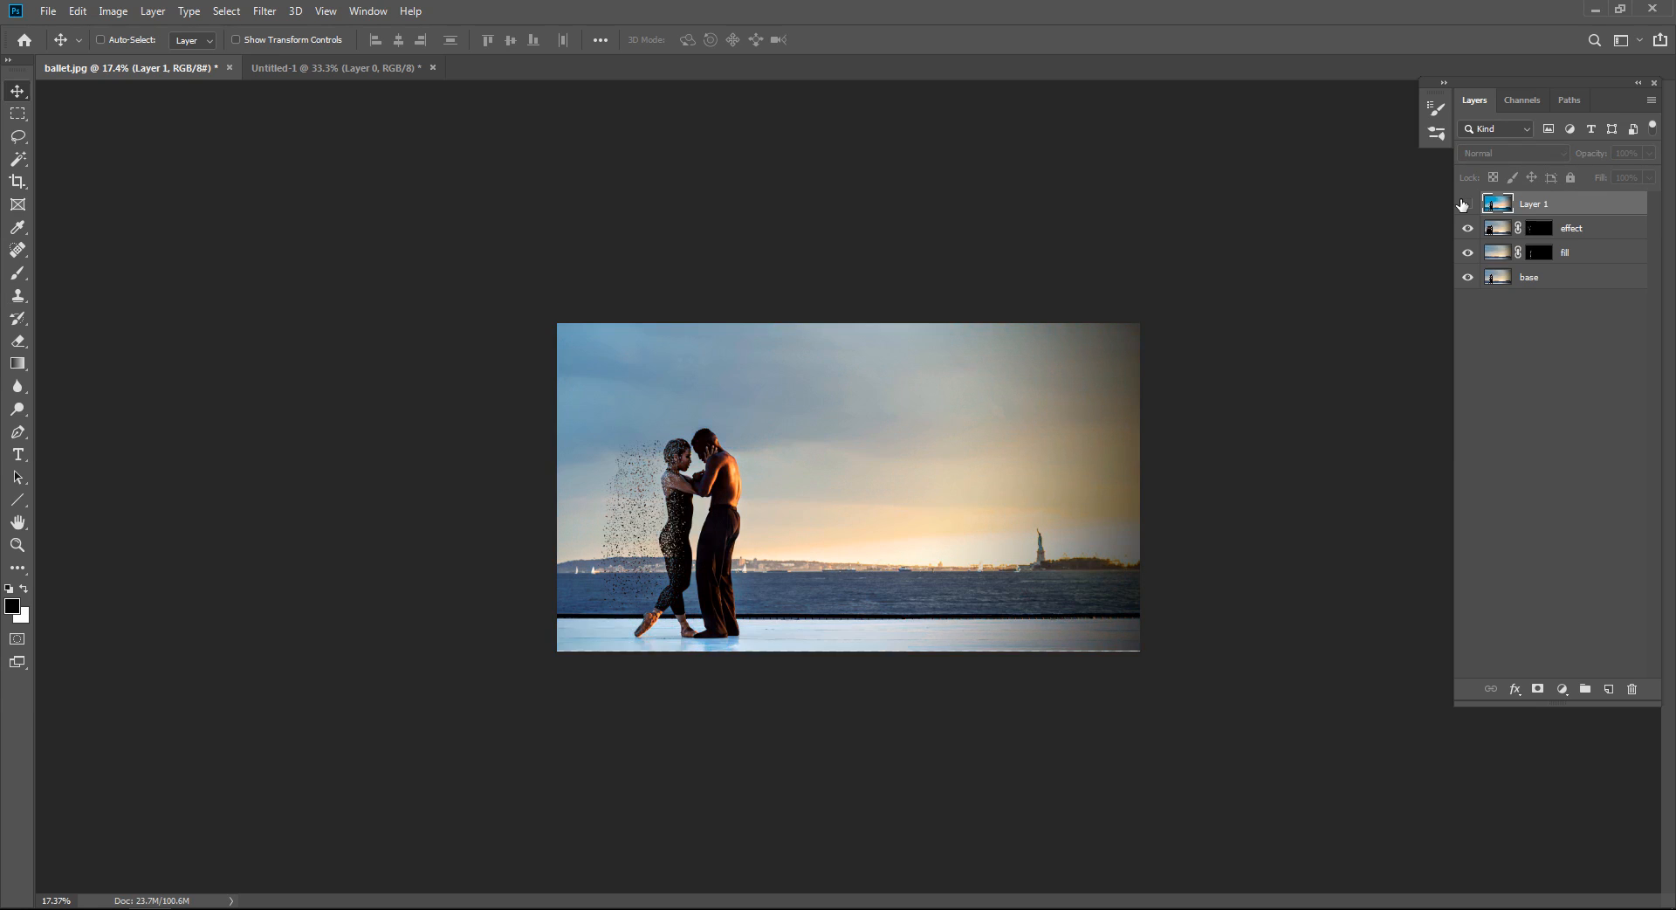
{"action": "left_click", "coordinate": [1463, 205]}
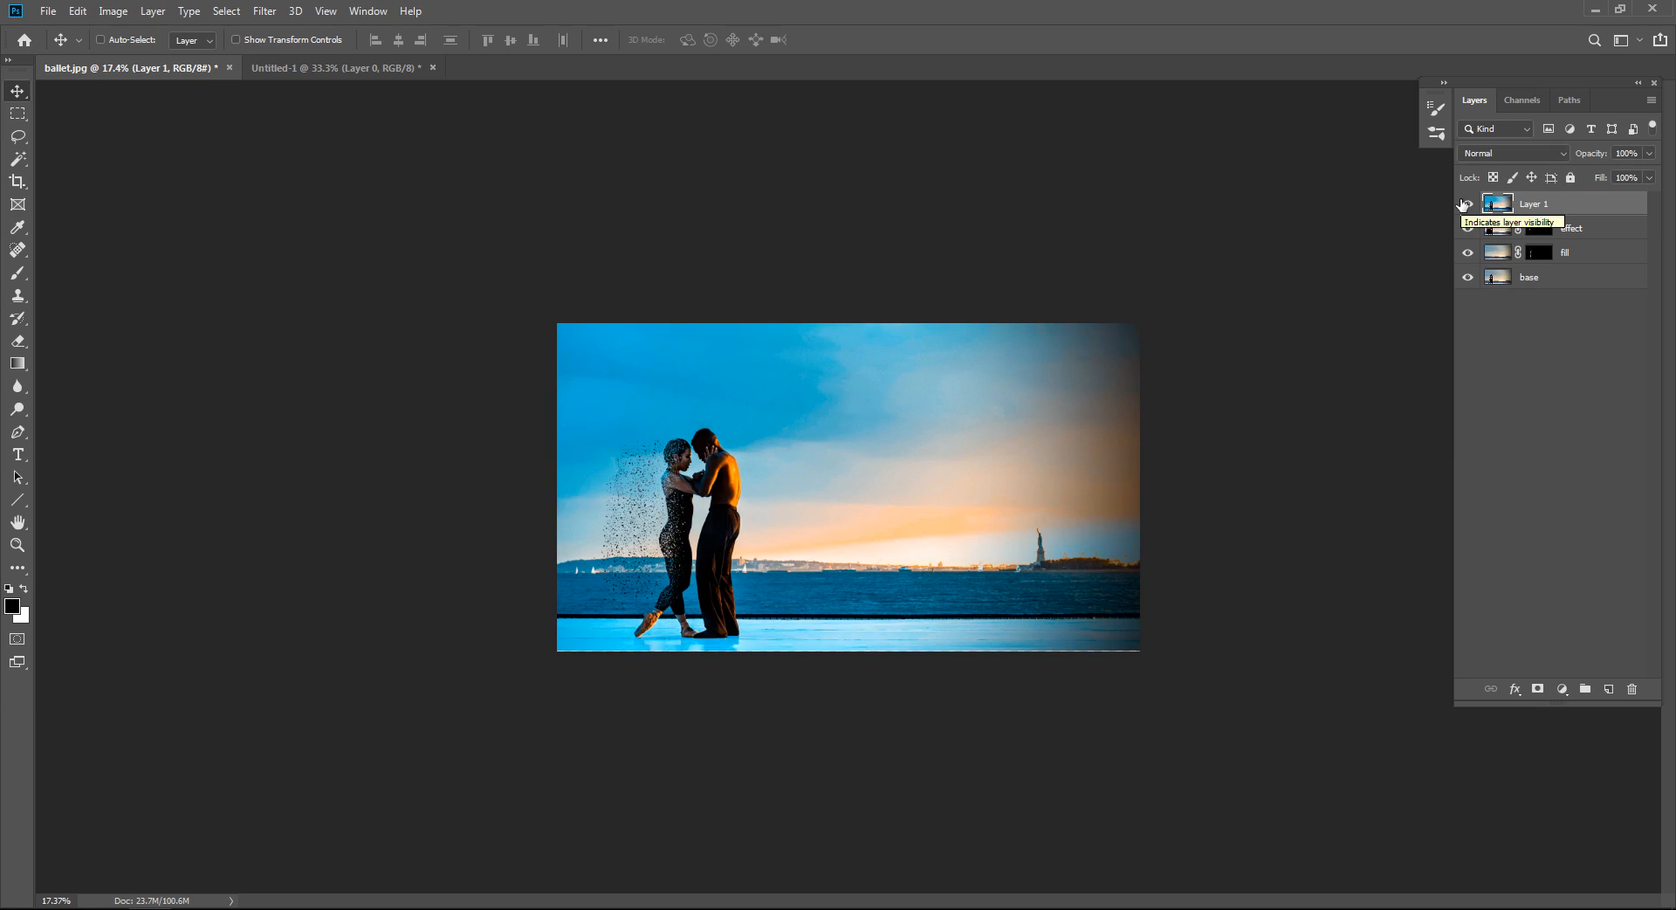
Inspect the graded dispersion effect up close and check the document's pixel dimensions and resolution in Image Size without changing them.
{"action": "left_click_drag", "start_coordinate": [832, 451], "coordinate": [918, 454]}
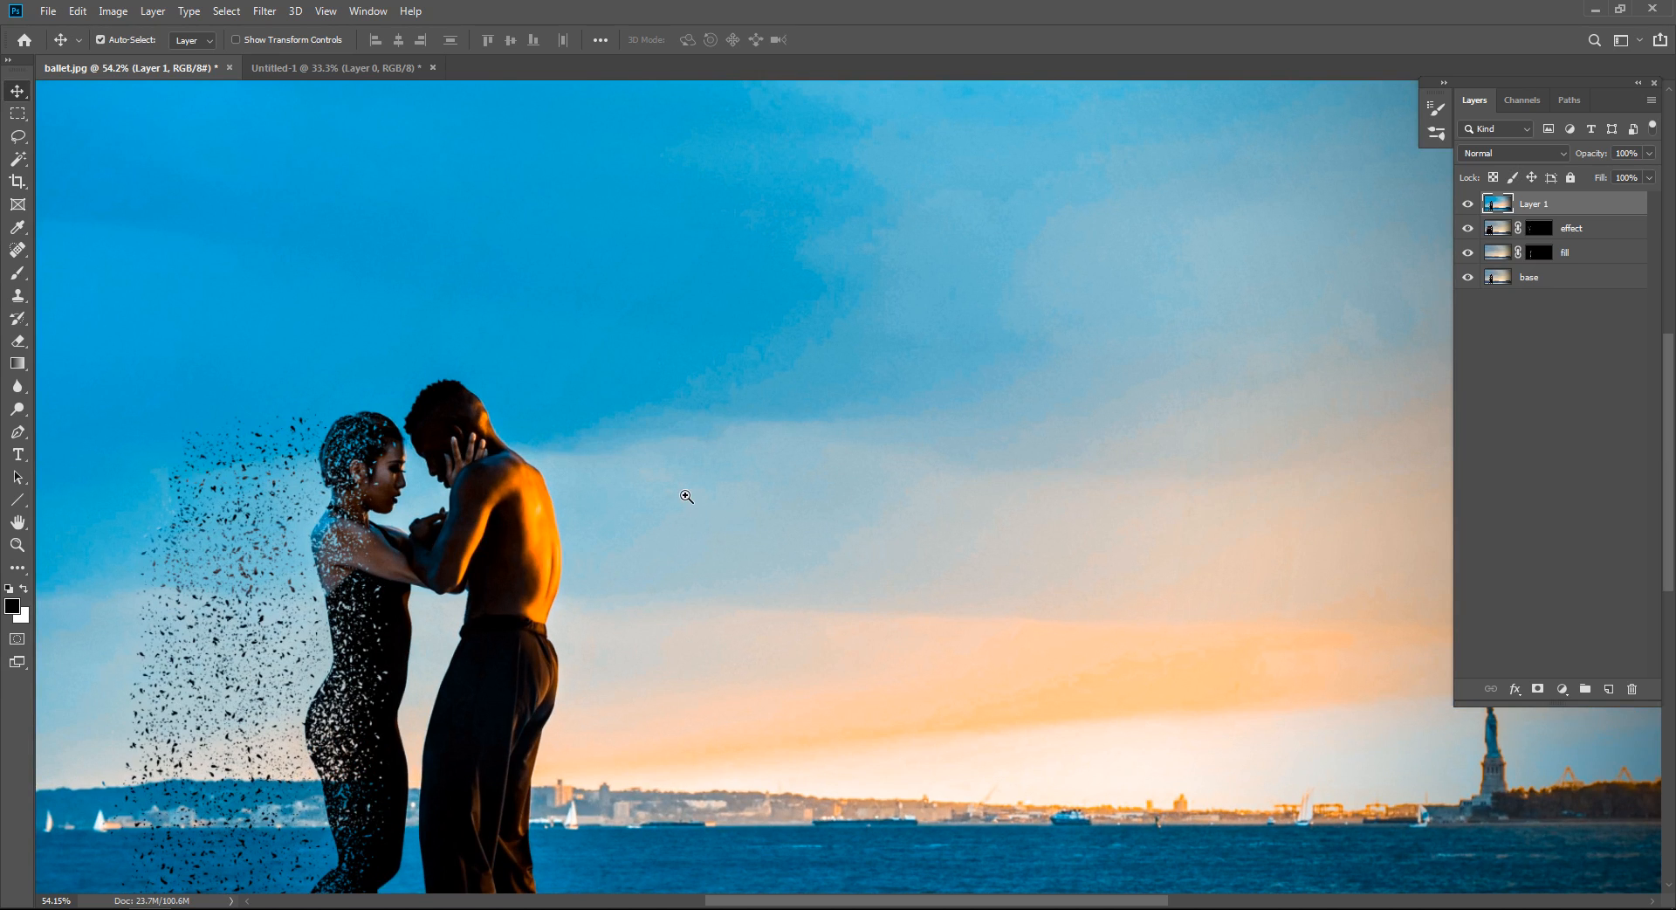
{"action": "left_click_drag", "start_coordinate": [761, 491], "coordinate": [793, 512]}
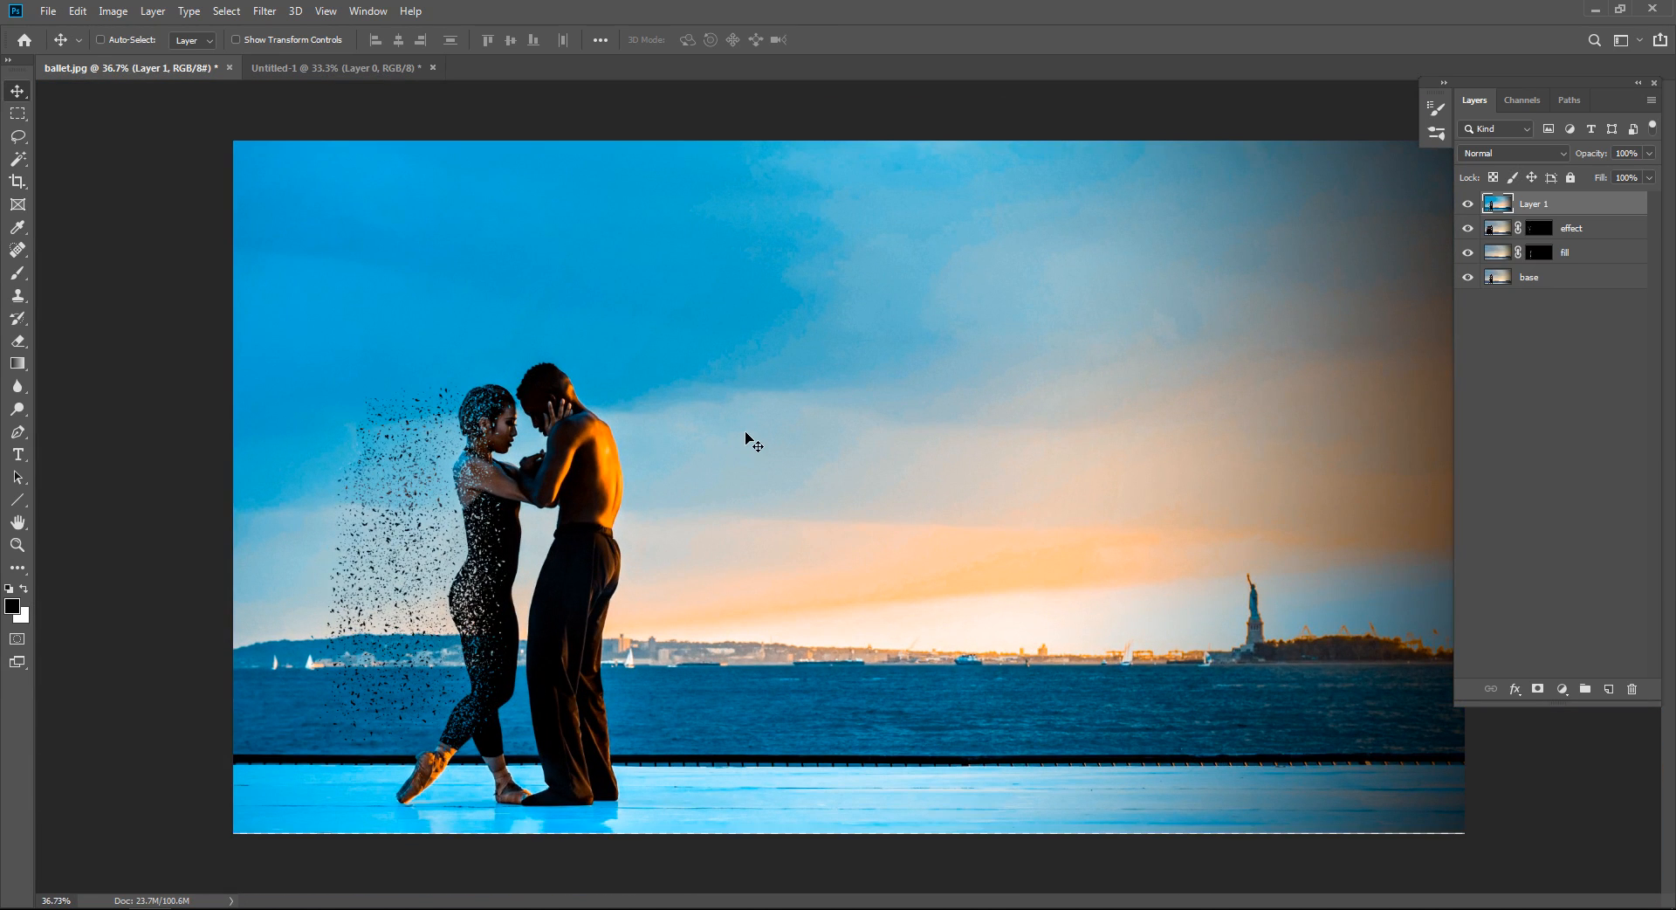
{"action": "left_click", "coordinate": [112, 10]}
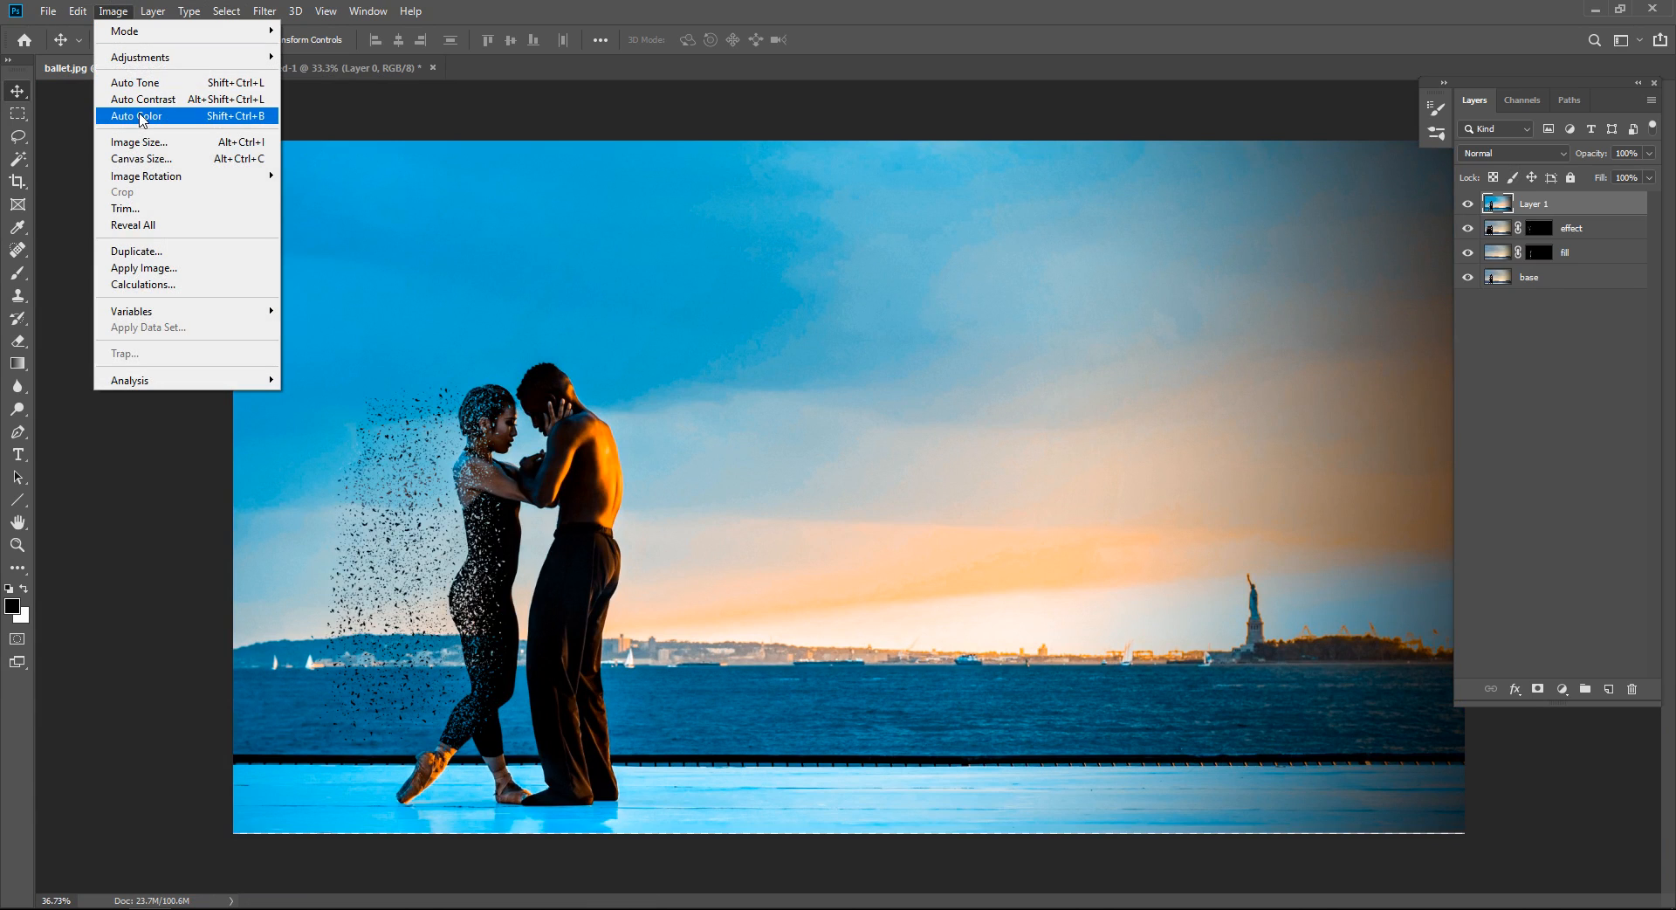
{"action": "left_click", "coordinate": [139, 142]}
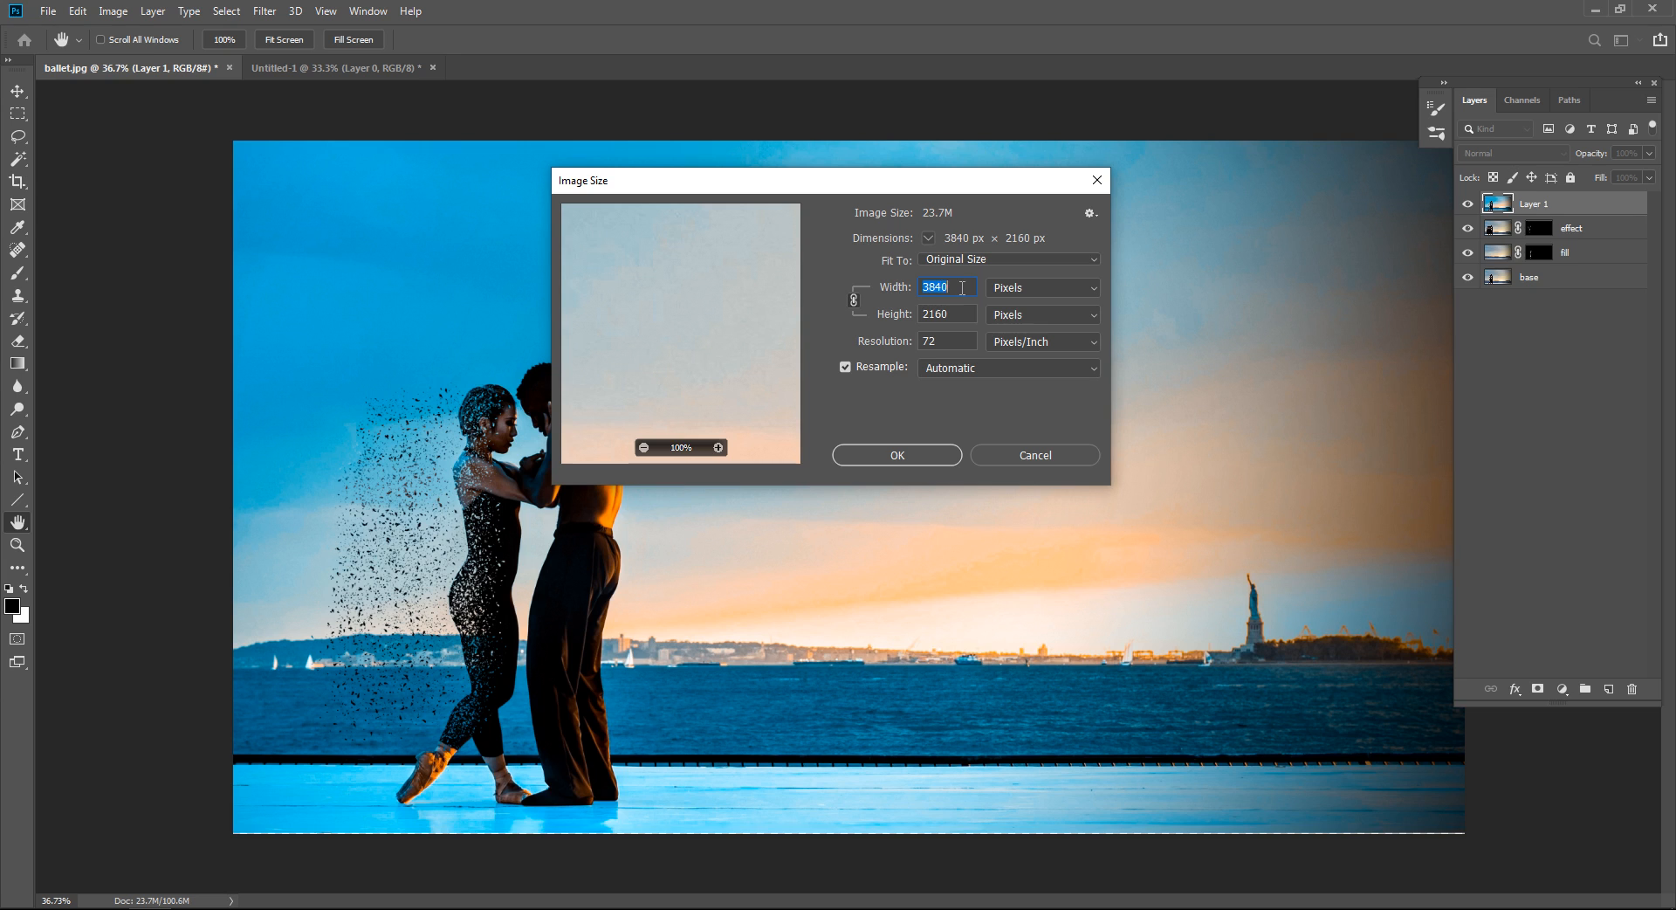
{"action": "left_click", "coordinate": [1031, 457]}
{"action": "key", "text": "v"}
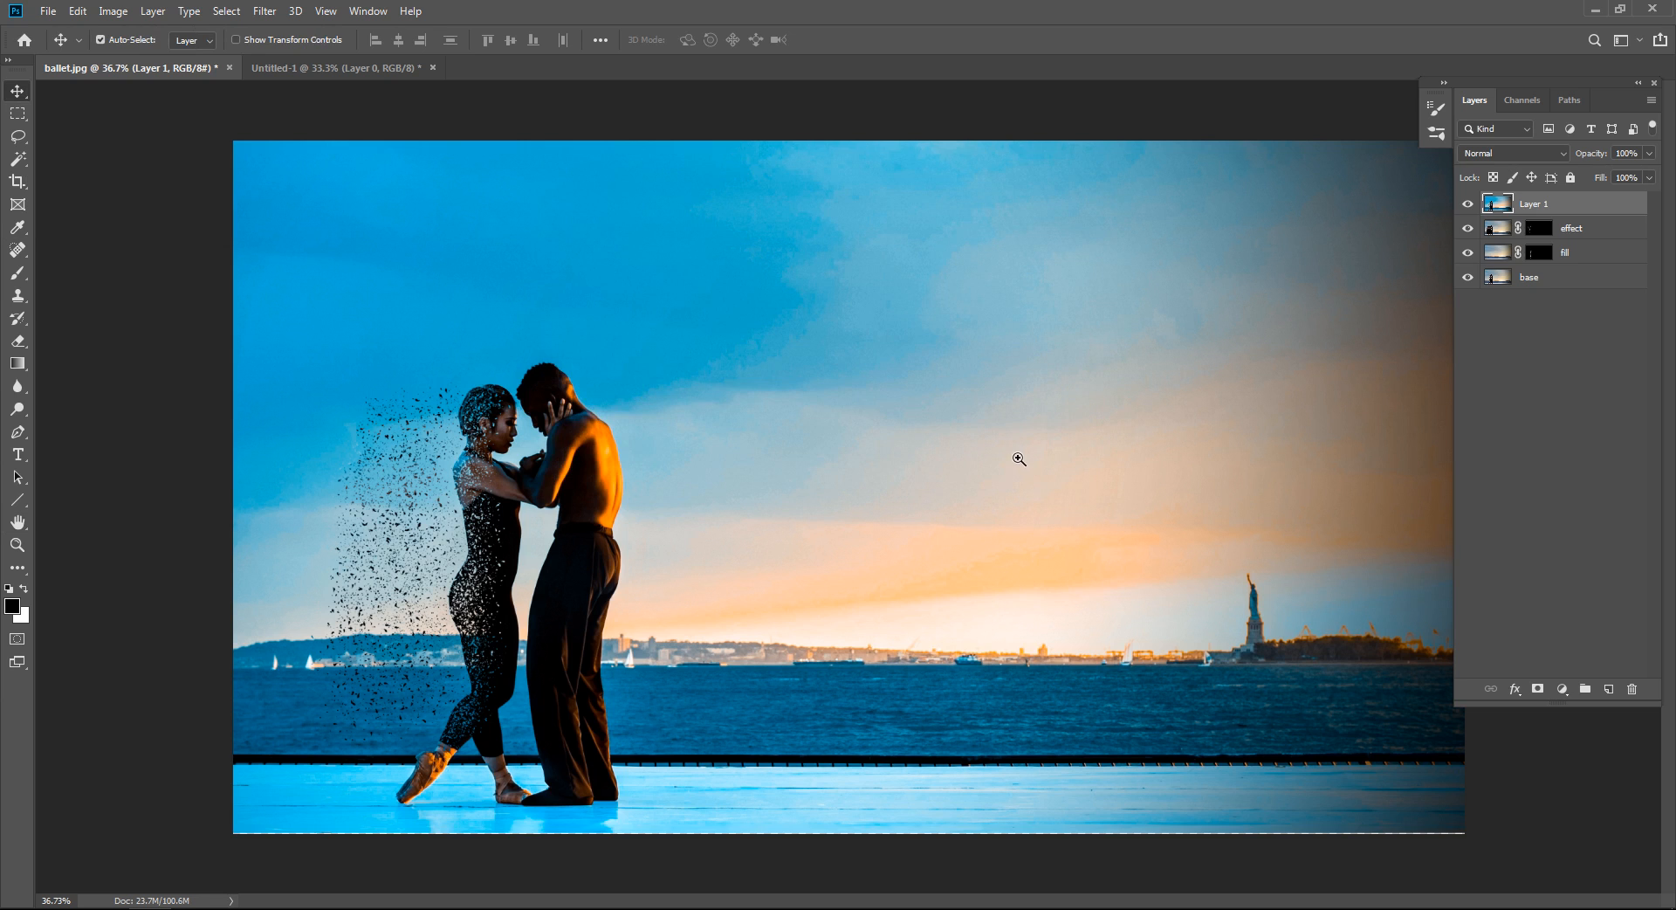
Fit the whole picture in view and deselect Layer 1, leaving no layer selected.
{"action": "left_click_drag", "start_coordinate": [1017, 457], "coordinate": [992, 459]}
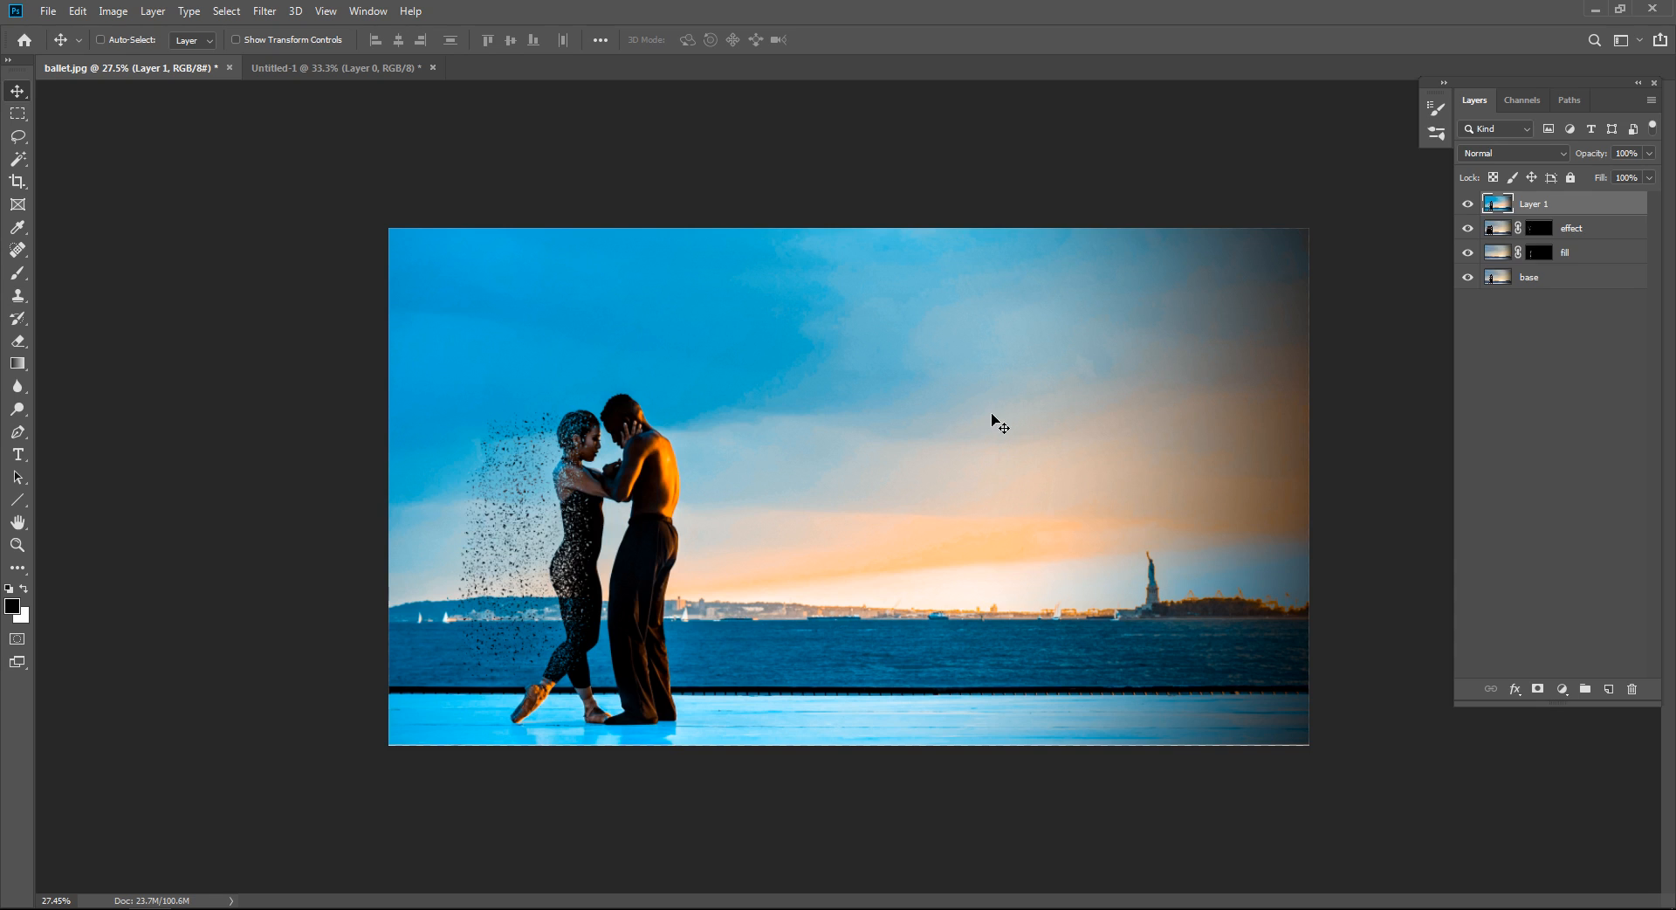
{"action": "left_click", "coordinate": [1640, 388]}
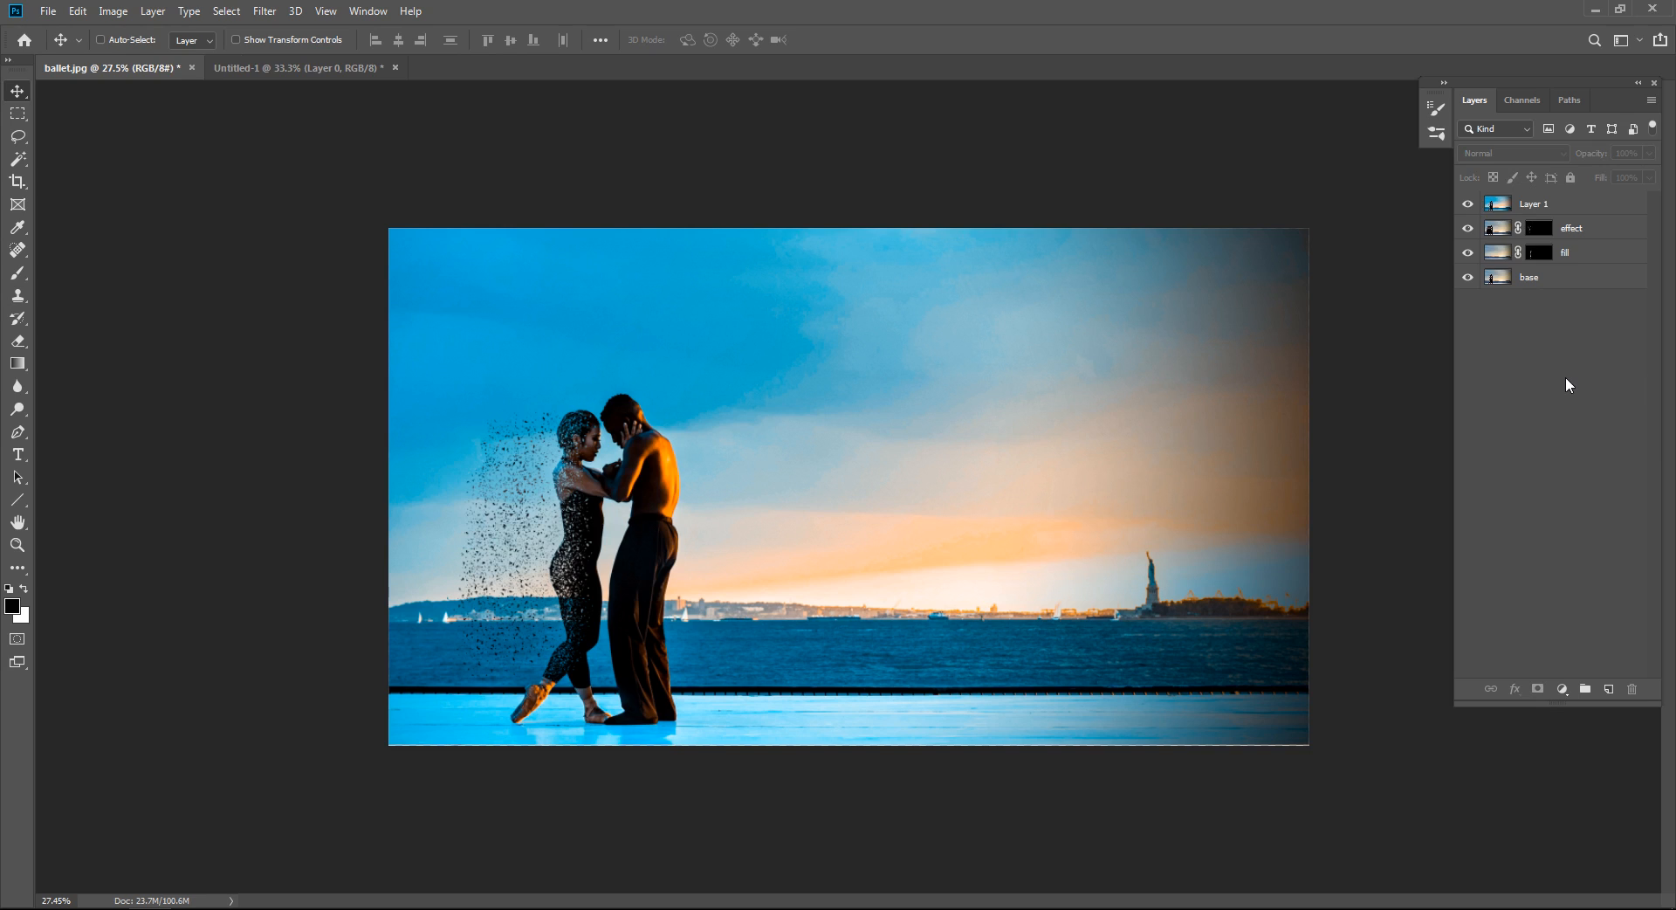